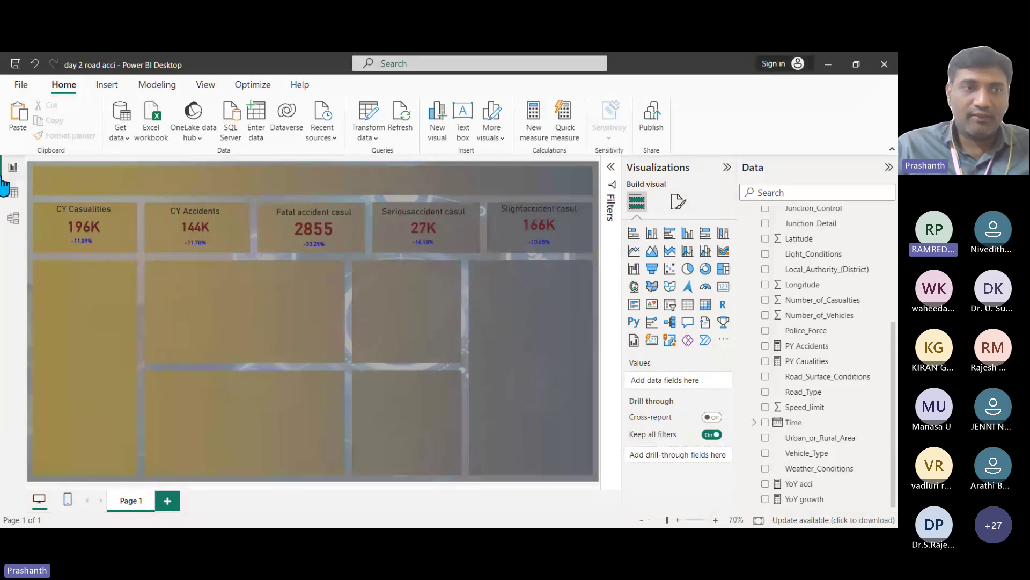
# Step: In Table view, inspect the 15 distinct values of the Vehicle_Type column's filter list
pyautogui.click(13, 194)
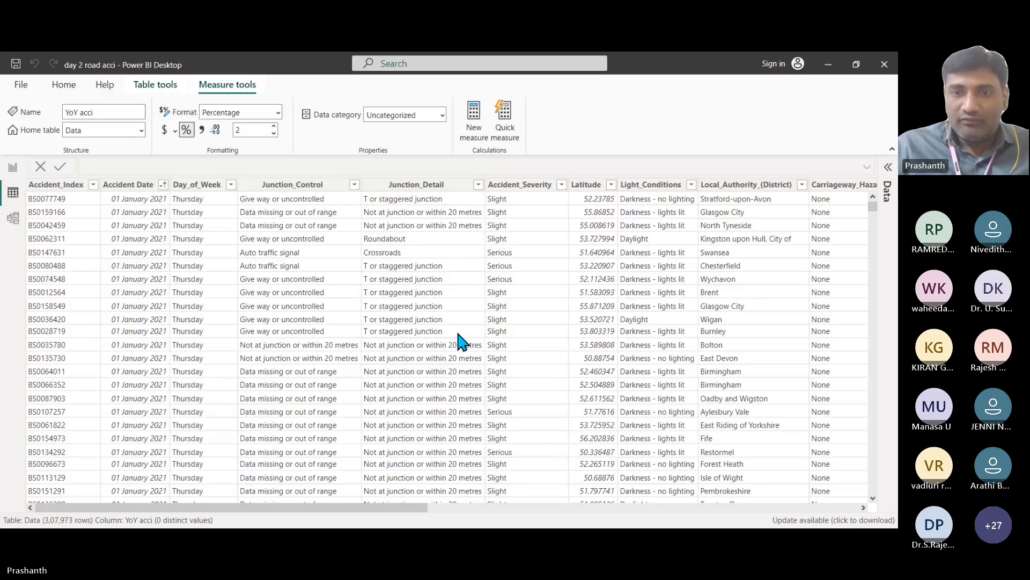
pyautogui.moveTo(436, 508); pyautogui.dragTo(844, 517)
pyautogui.click(858, 186)
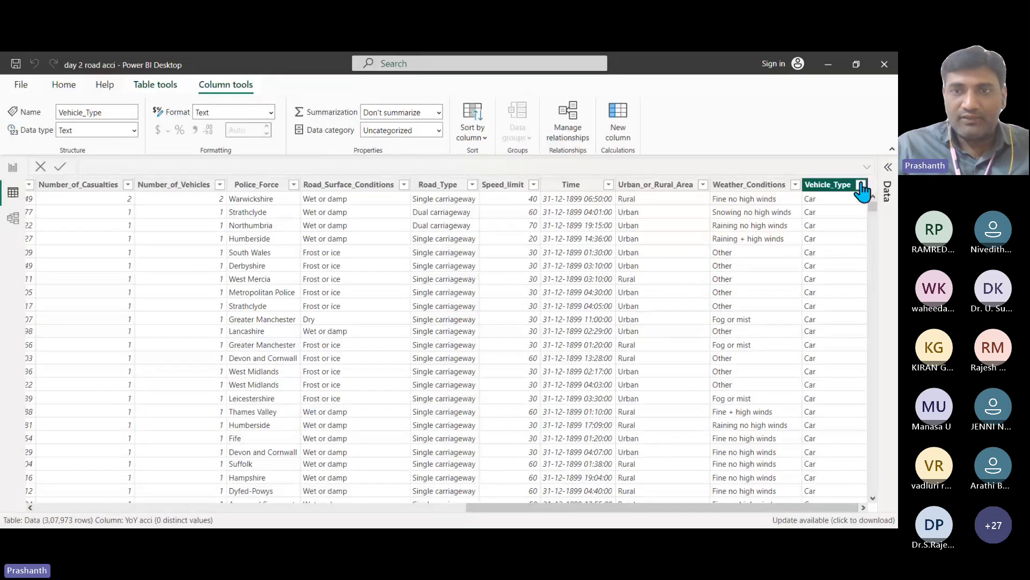
pyautogui.click(861, 185)
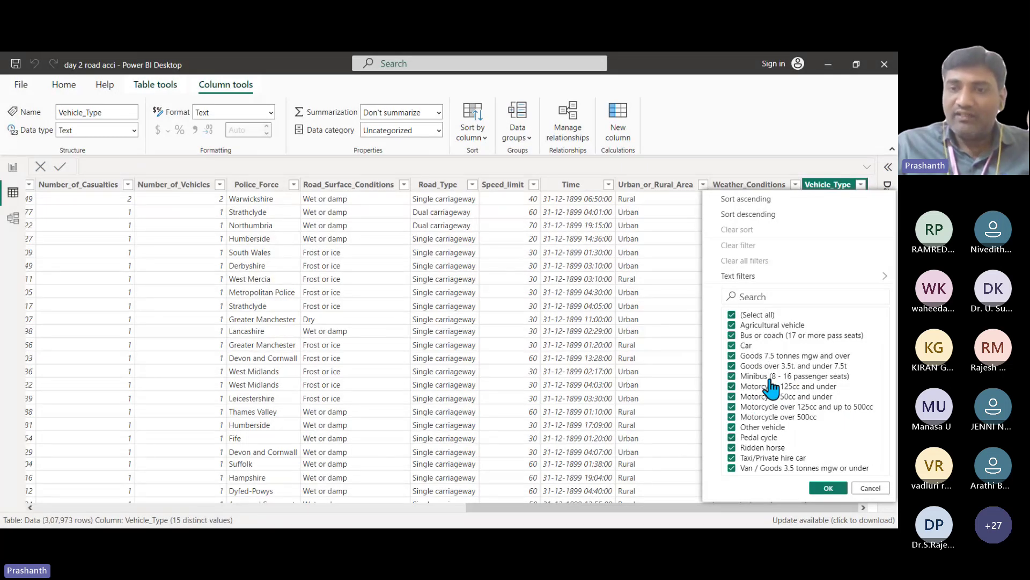
# Step: Add a multi-row card stretched down the left column and put Vehicle_Type into it
pyautogui.click(872, 489)
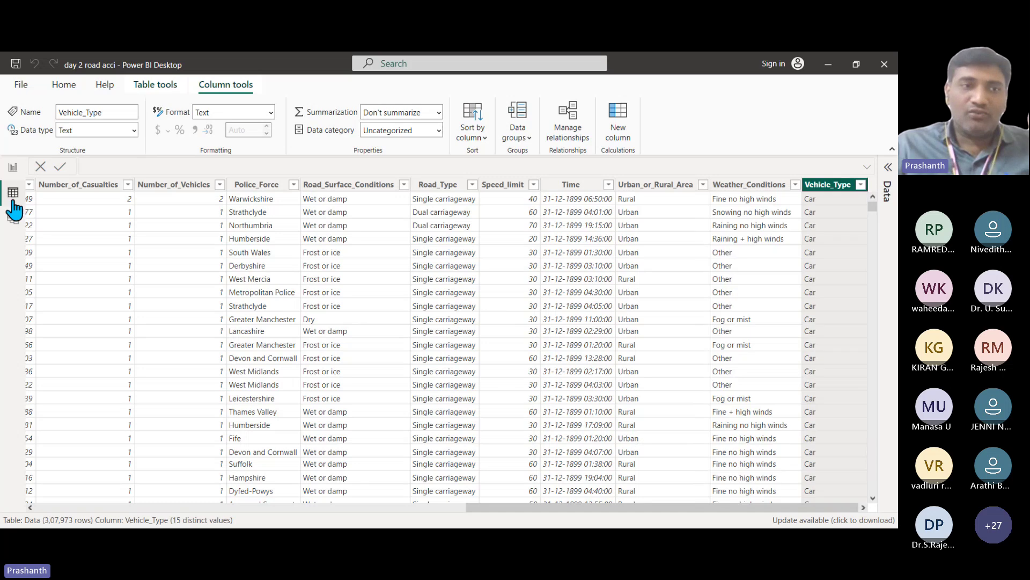
pyautogui.click(13, 168)
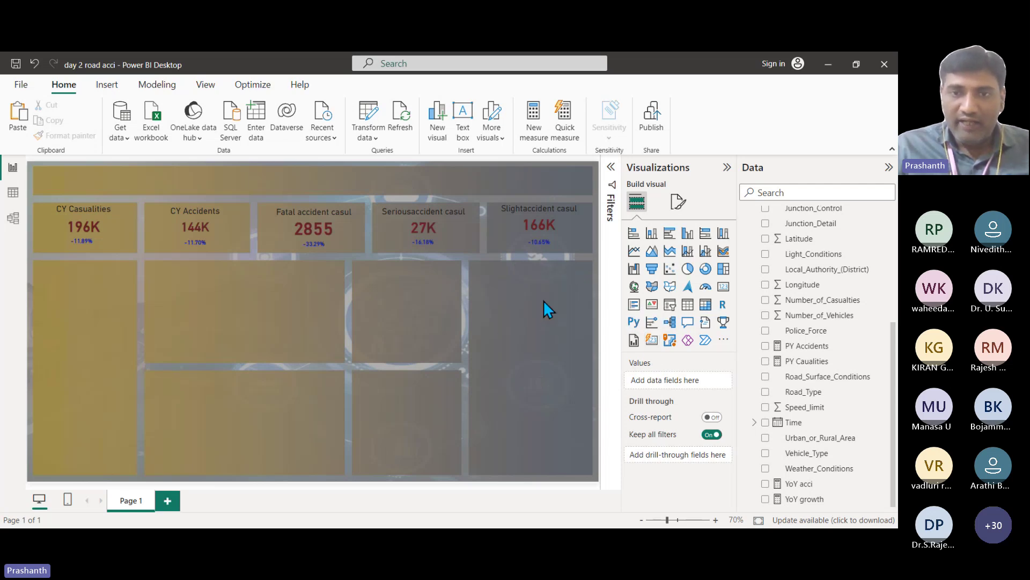
pyautogui.click(635, 306)
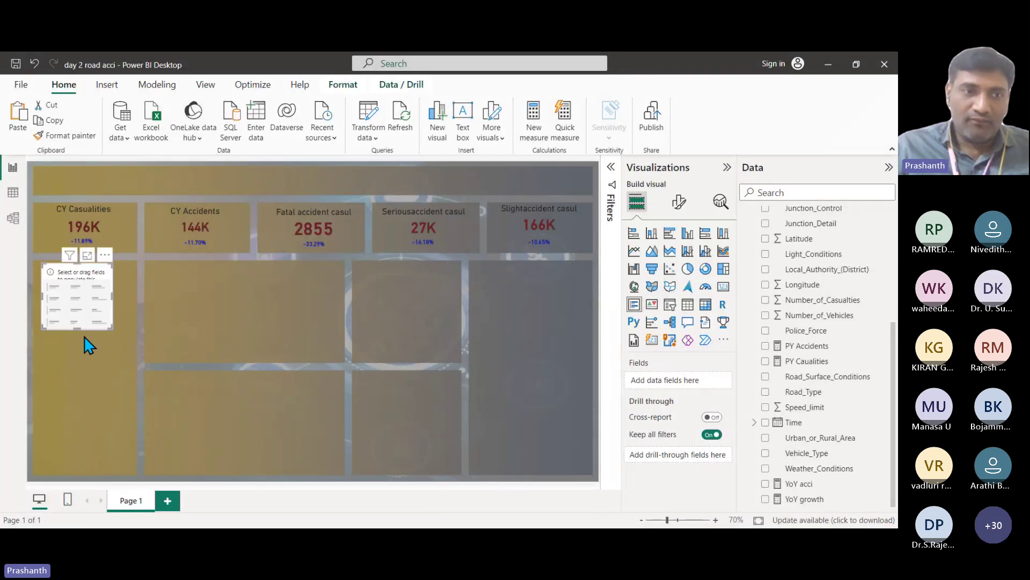
pyautogui.moveTo(76, 328); pyautogui.dragTo(69, 472)
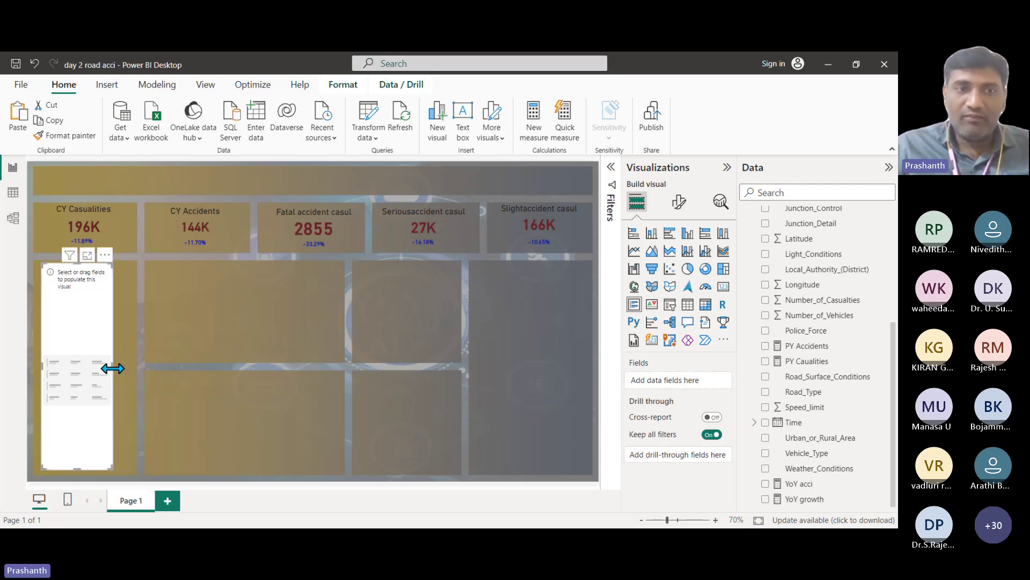
pyautogui.moveTo(110, 364); pyautogui.dragTo(170, 382)
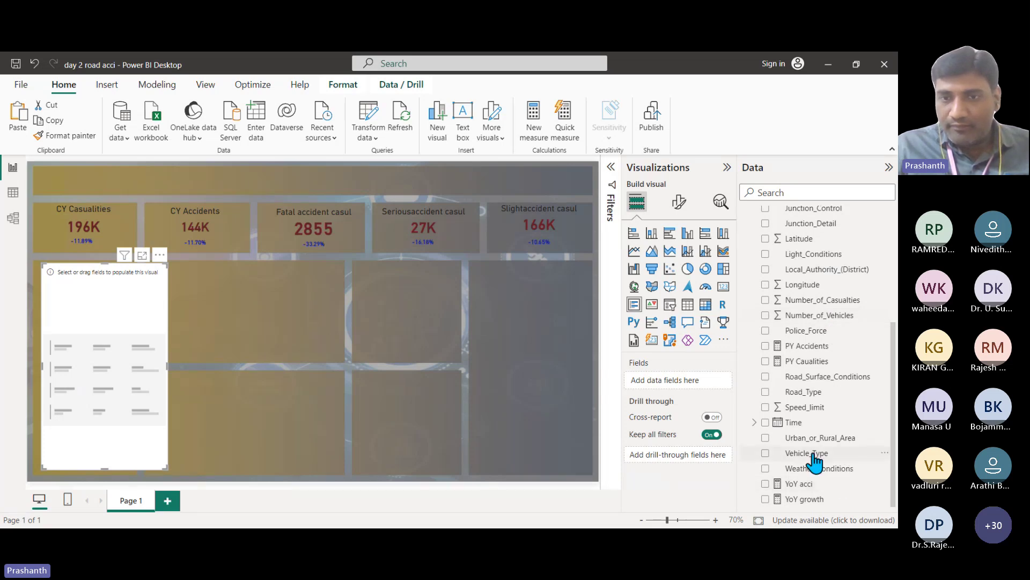
pyautogui.moveTo(808, 453); pyautogui.dragTo(98, 329)
pyautogui.scroll(-2, 111, 389)
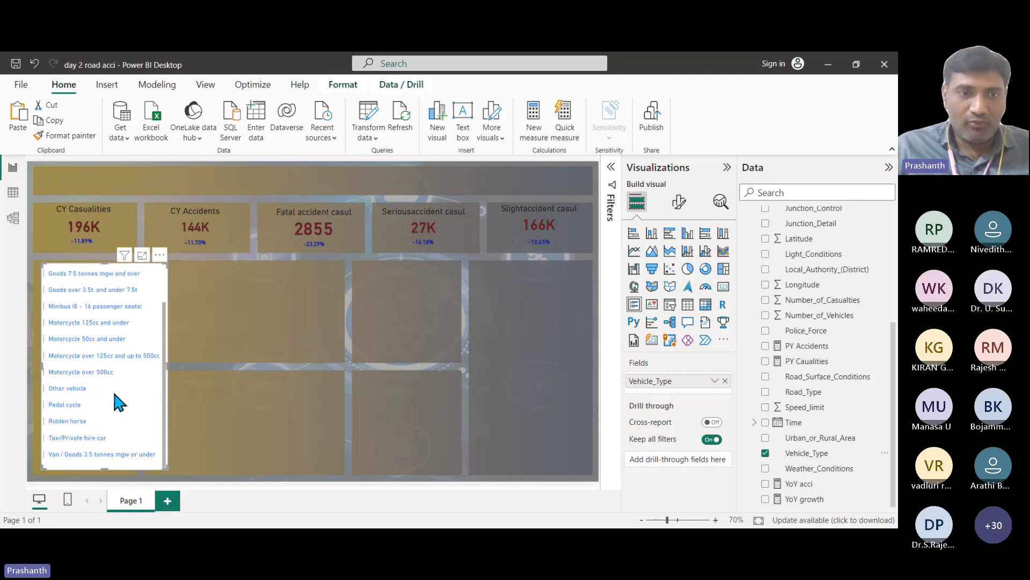
pyautogui.scroll(1, 113, 395)
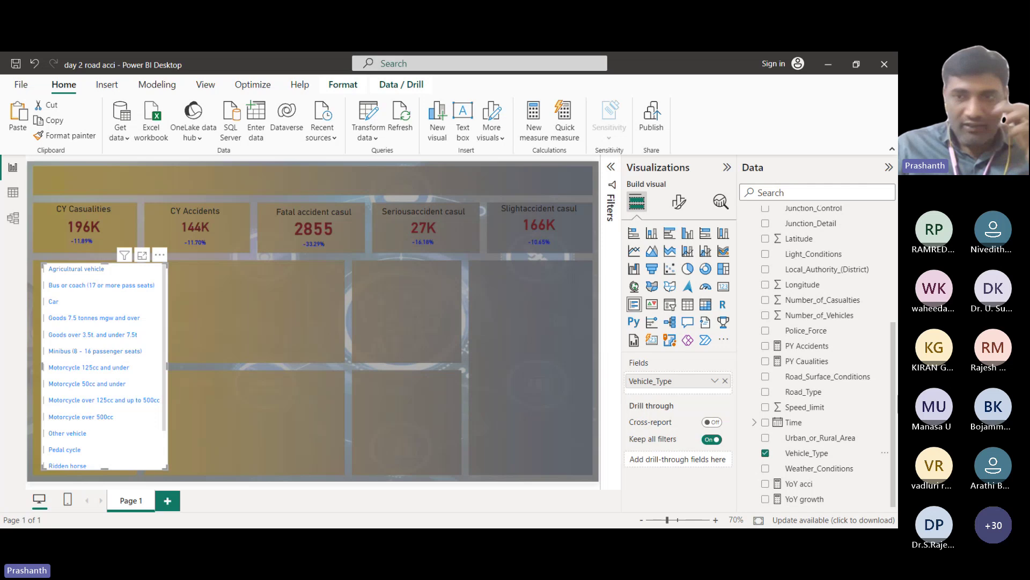
pyautogui.scroll(2, 826, 453)
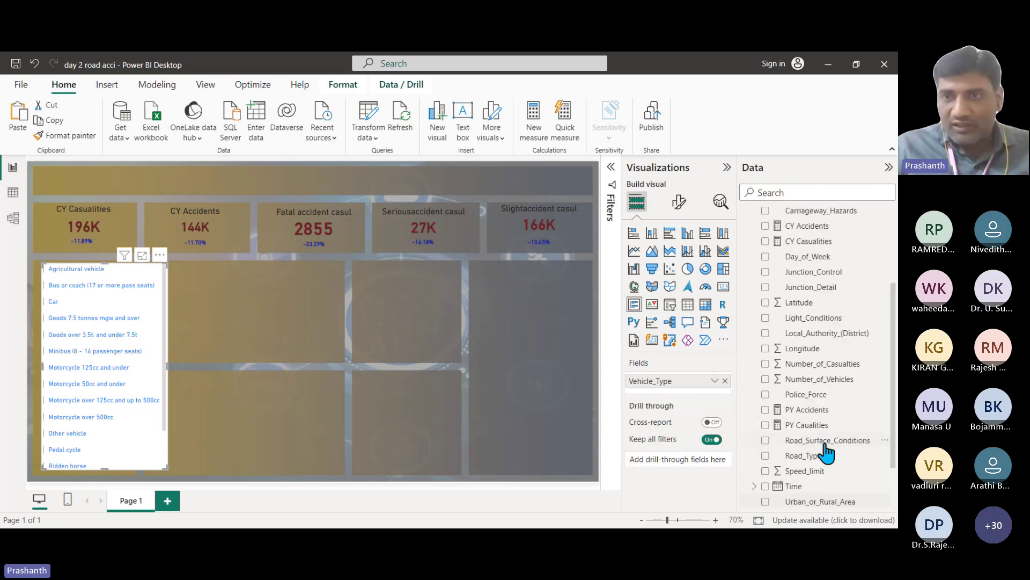
# Step: Add CY Casualties under Vehicle_Type in the card (e.g. Car 151907), then narrow it to the left column
pyautogui.click(820, 228)
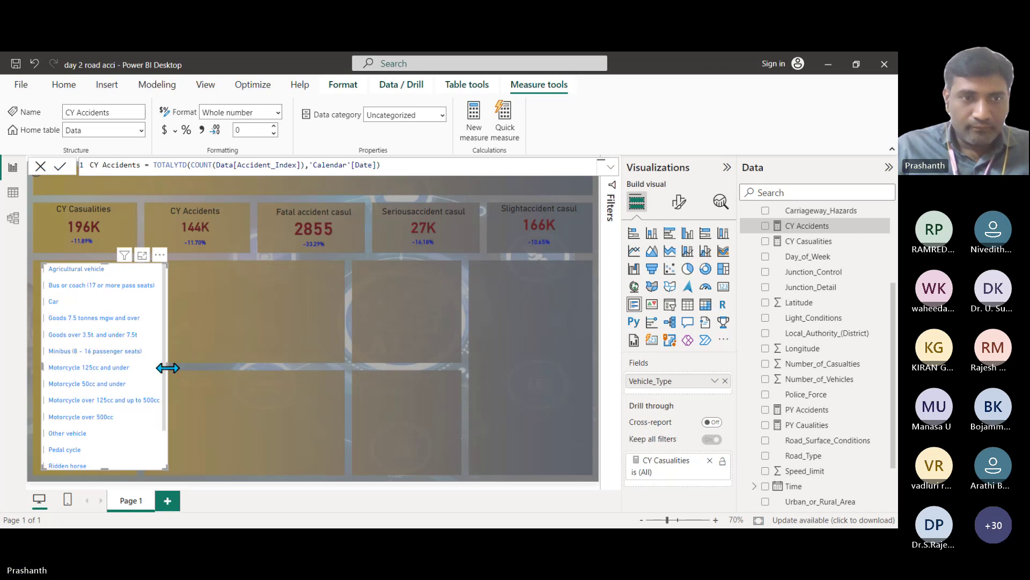
pyautogui.moveTo(167, 368); pyautogui.dragTo(268, 368)
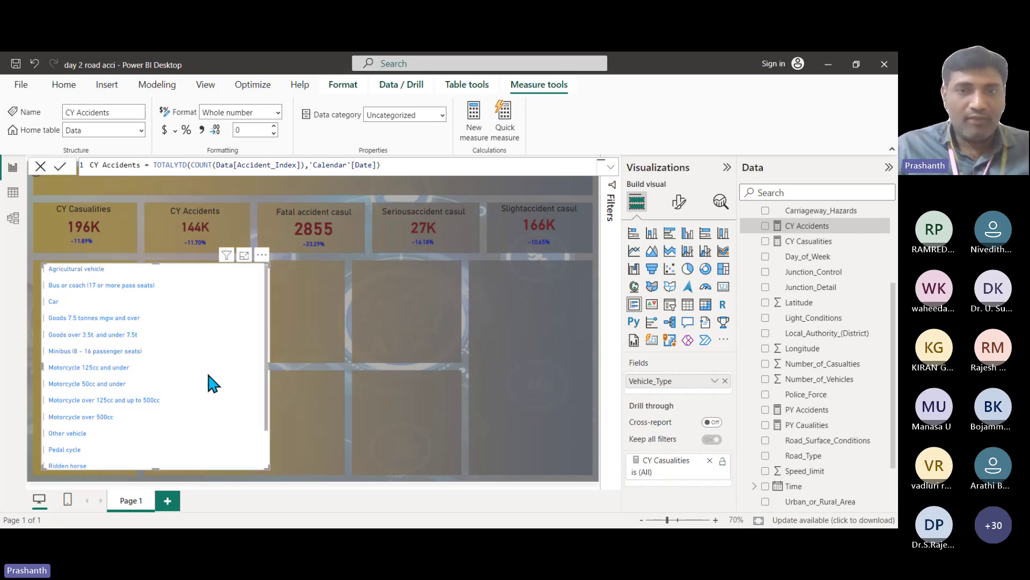
pyautogui.click(711, 439)
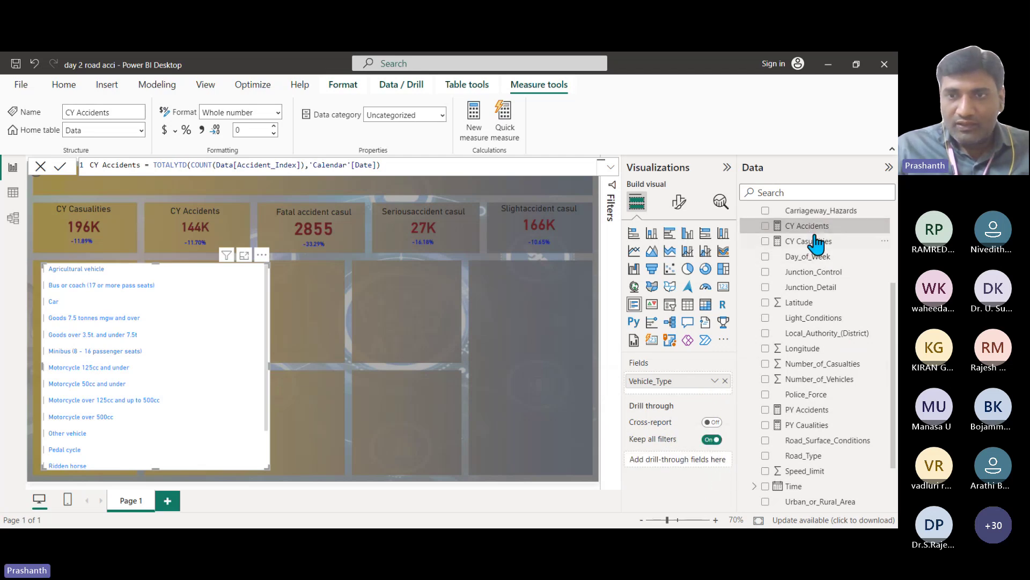
pyautogui.moveTo(817, 243); pyautogui.dragTo(691, 392)
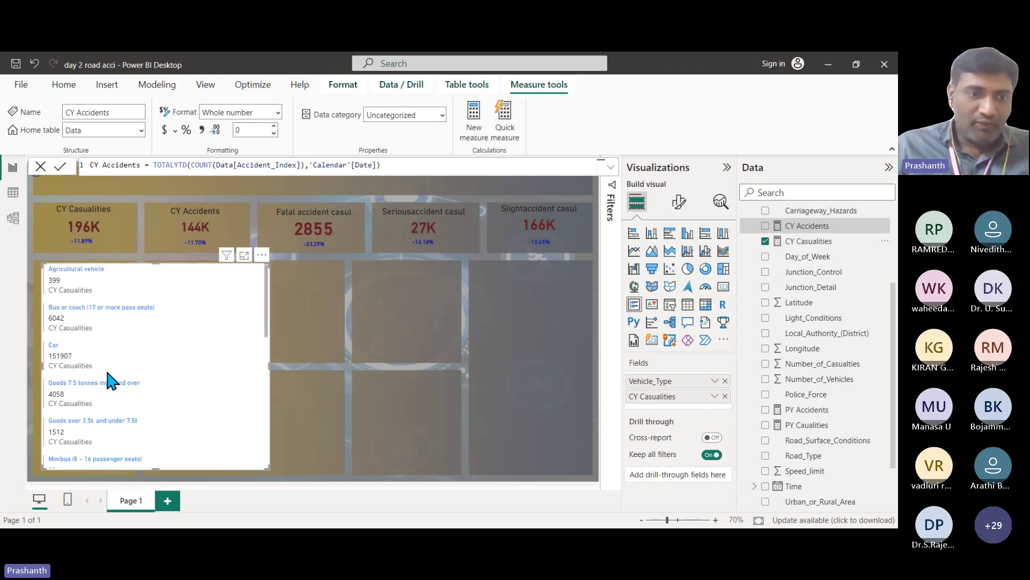
pyautogui.scroll(-3, 107, 371)
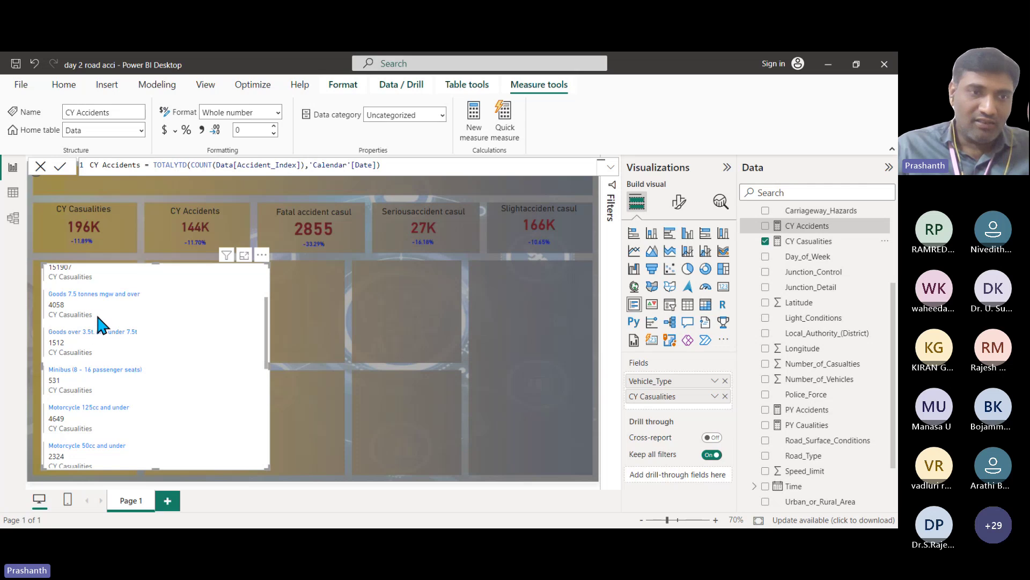
pyautogui.scroll(3, 97, 312)
pyautogui.scroll(-8, 81, 314)
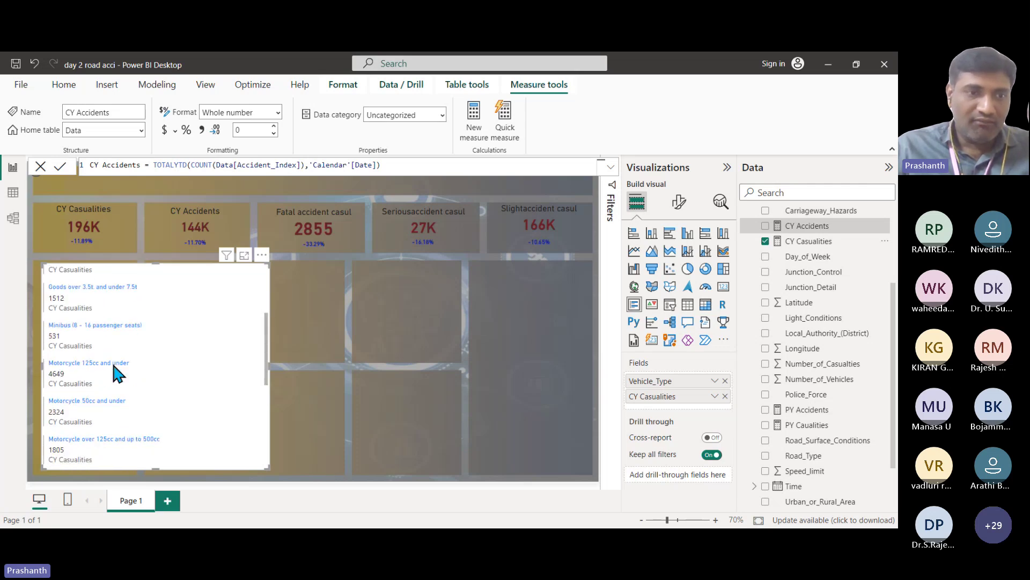
pyautogui.scroll(-5, 104, 375)
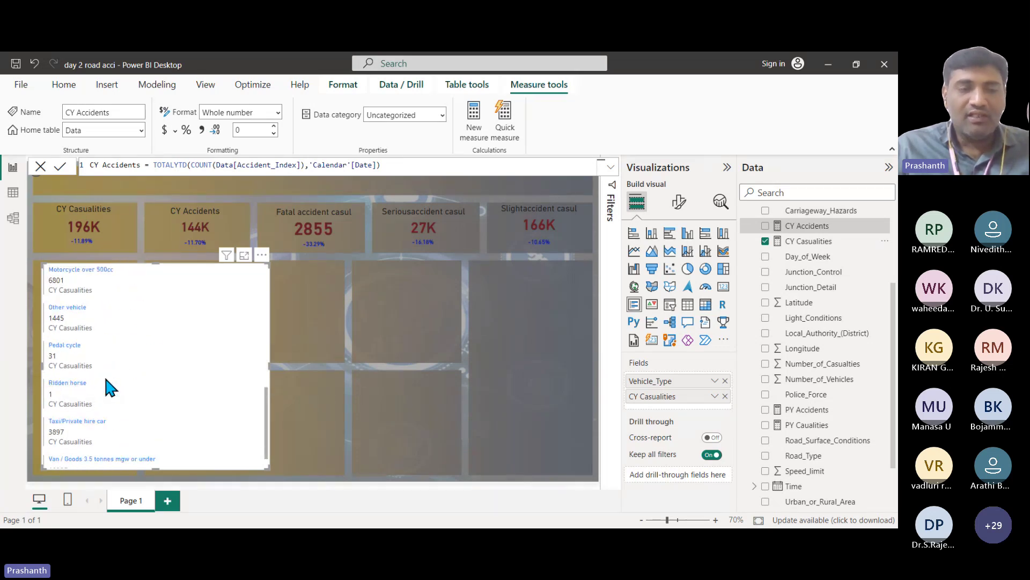
pyautogui.moveTo(267, 365); pyautogui.dragTo(172, 368)
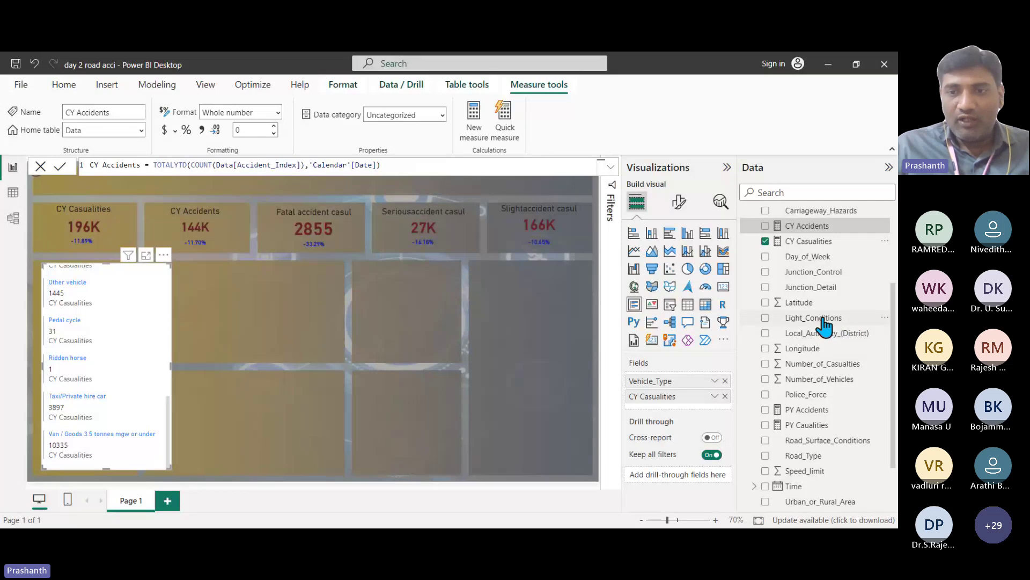
pyautogui.scroll(-3, 824, 325)
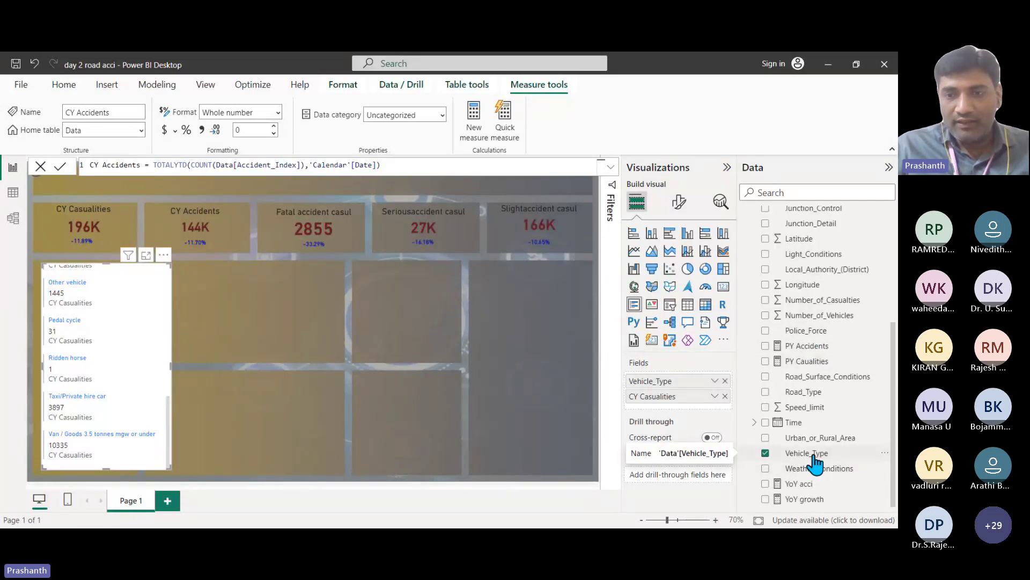
# Step: Choose New group from the Vehicle_Type field's right-click menu in the Data pane
pyautogui.click(814, 456)
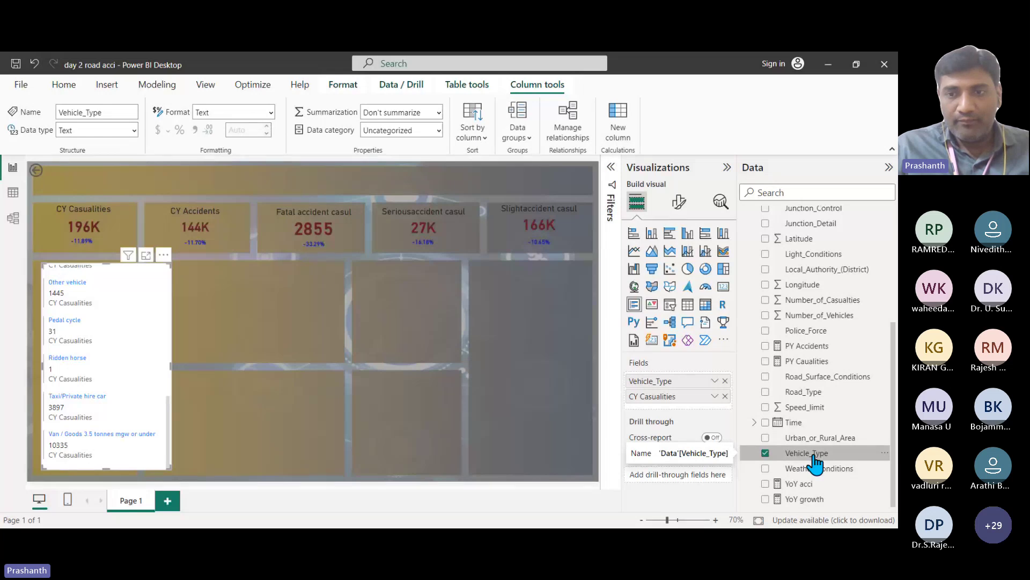
pyautogui.rightClick(816, 460)
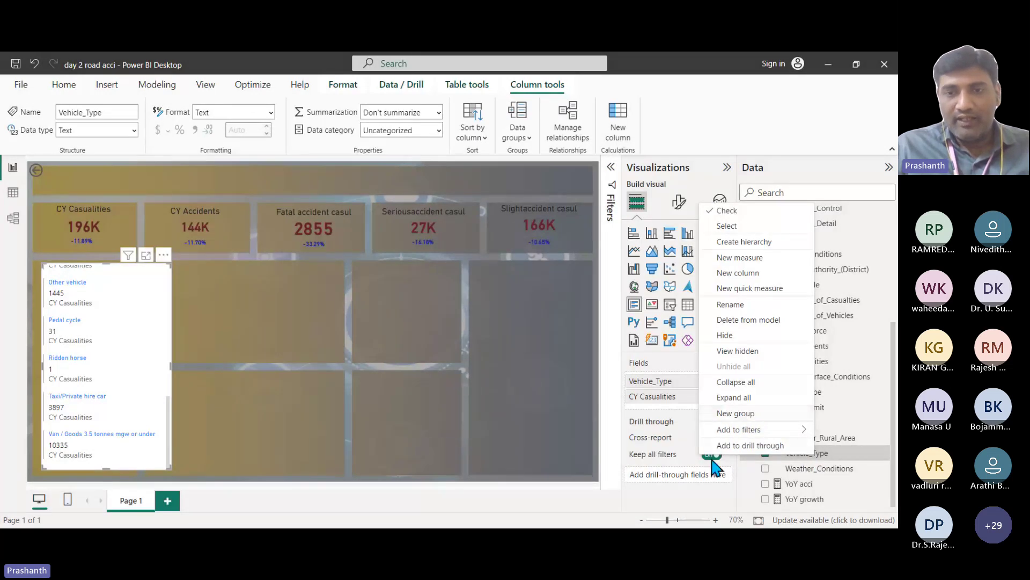
pyautogui.click(543, 488)
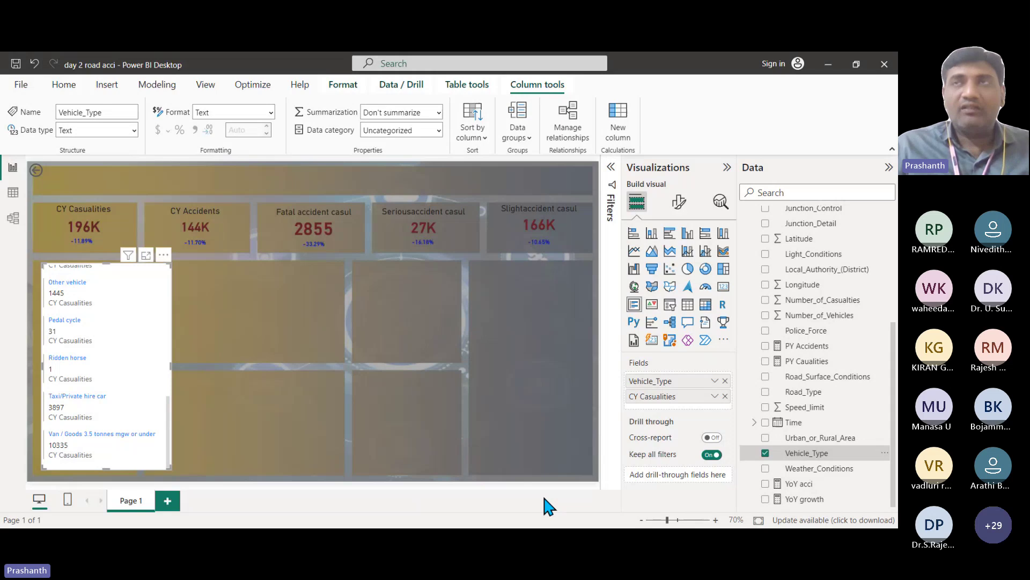
pyautogui.rightClick(825, 458)
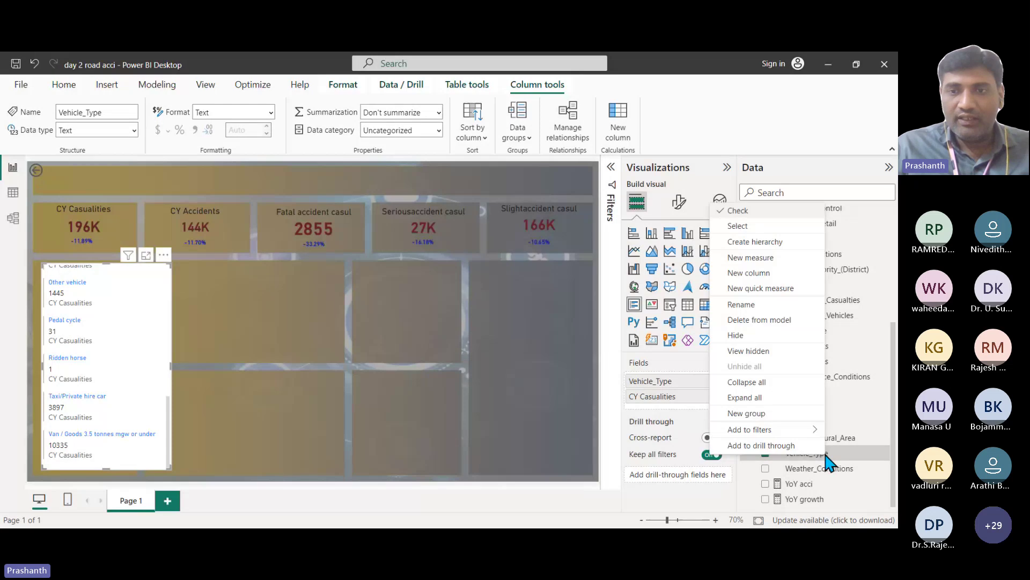
pyautogui.click(751, 423)
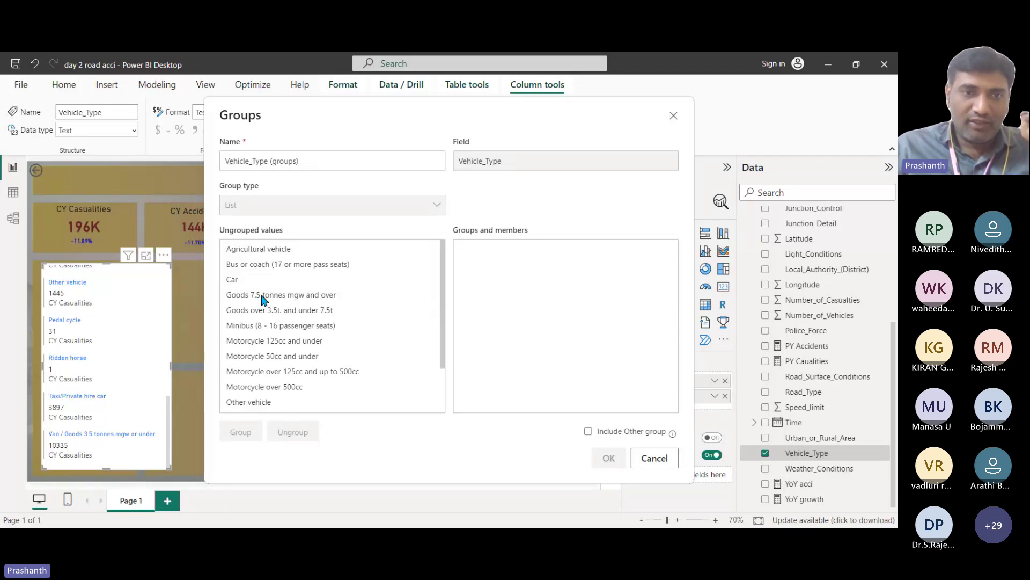
# Step: Group the two heavy goods vehicle types together and name the group Goods
pyautogui.scroll(-2, 264, 300)
pyautogui.scroll(2, 268, 322)
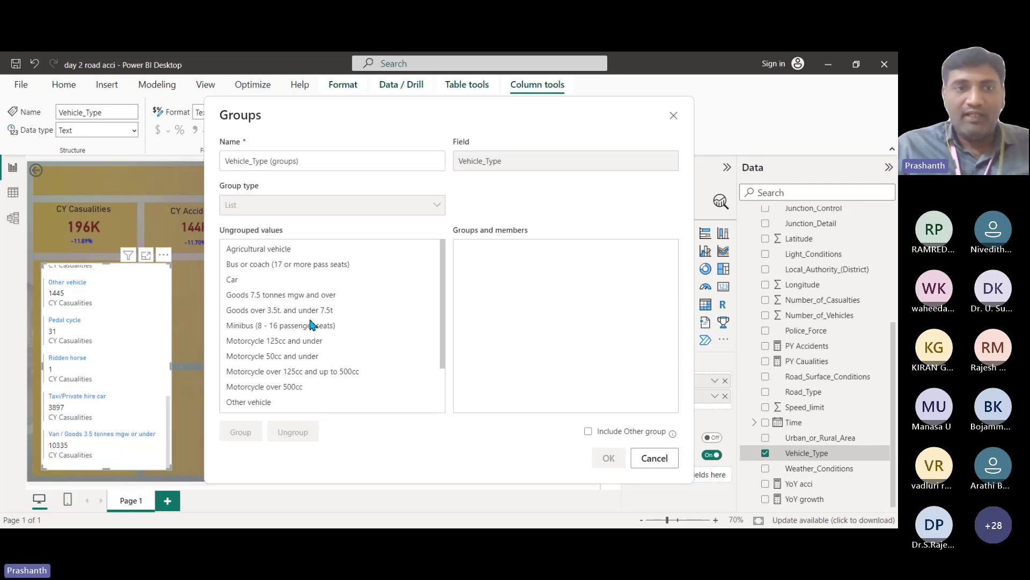
pyautogui.click(305, 299)
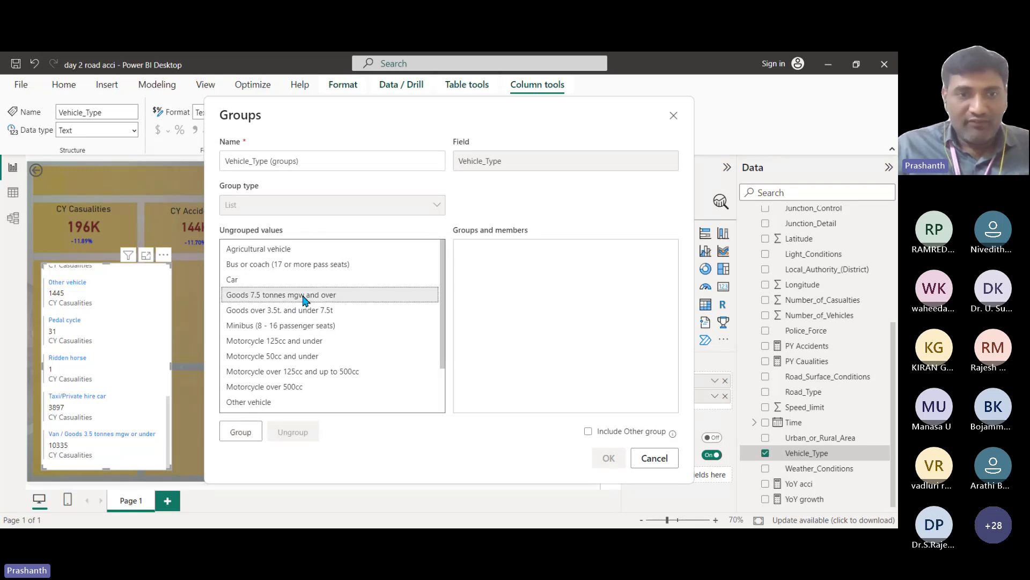
pyautogui.click(301, 311)
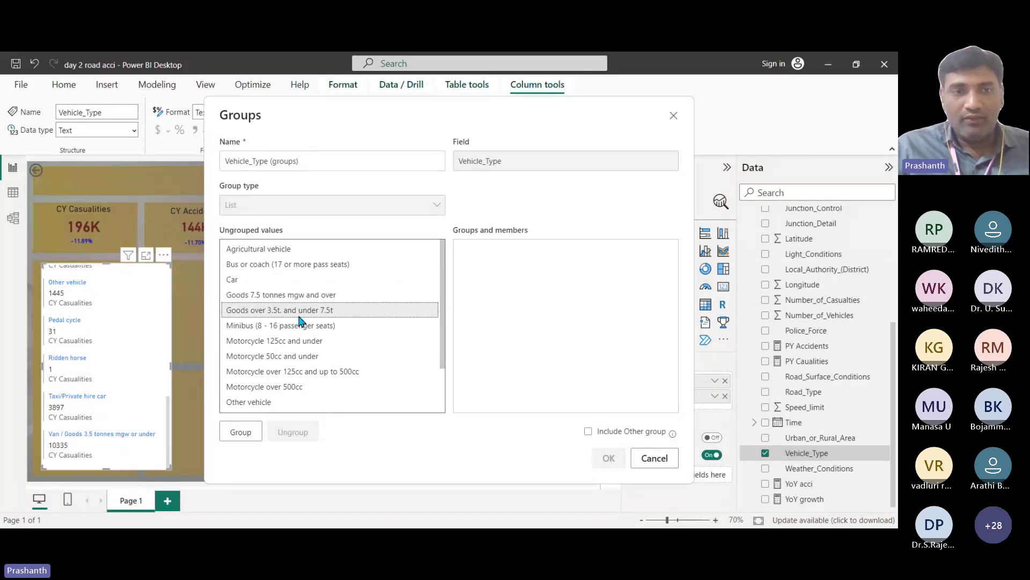
pyautogui.click(320, 295)
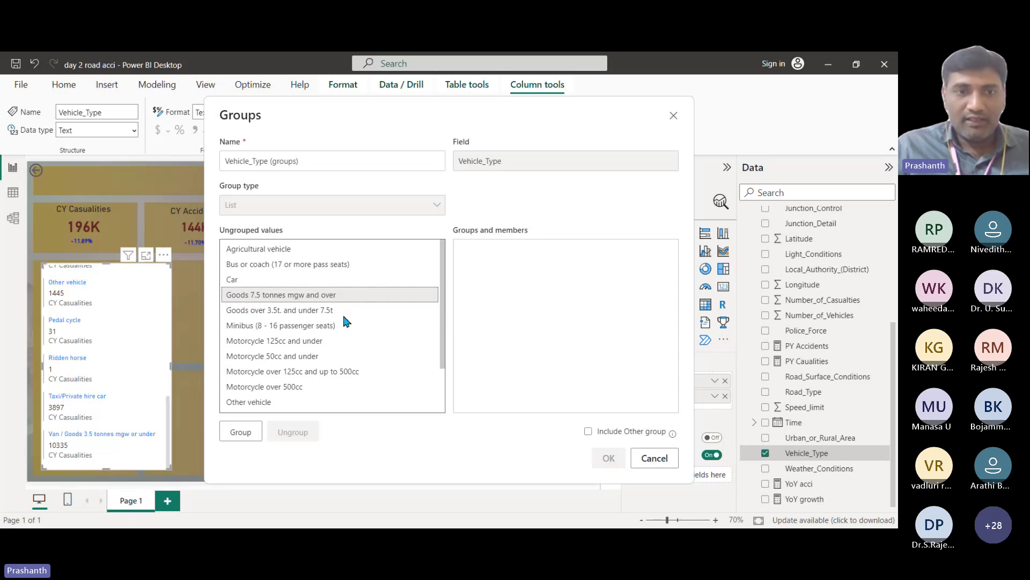
pyautogui.keyDown('ctrl'); pyautogui.click(323, 310); pyautogui.keyUp('ctrl')
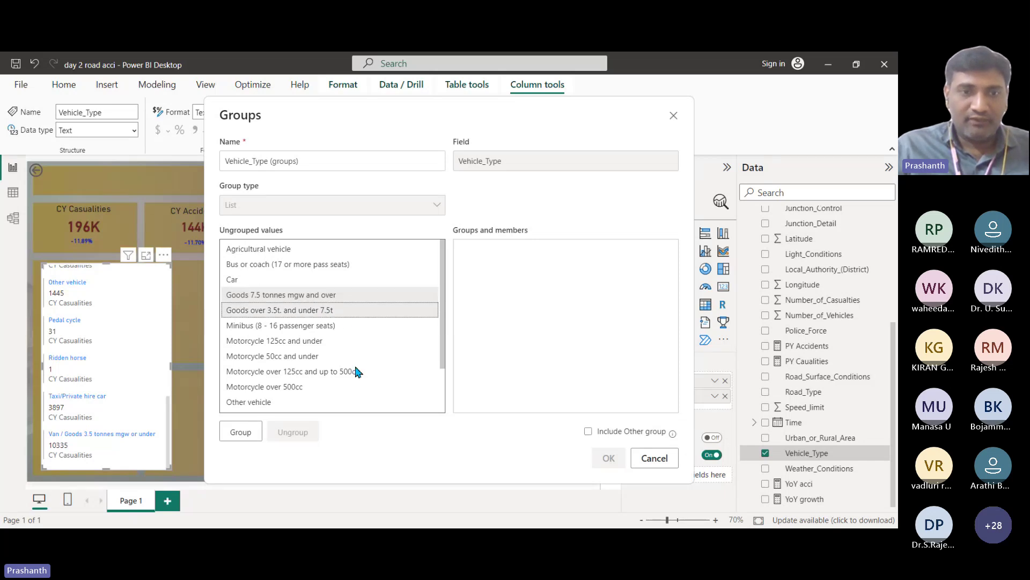
pyautogui.click(241, 433)
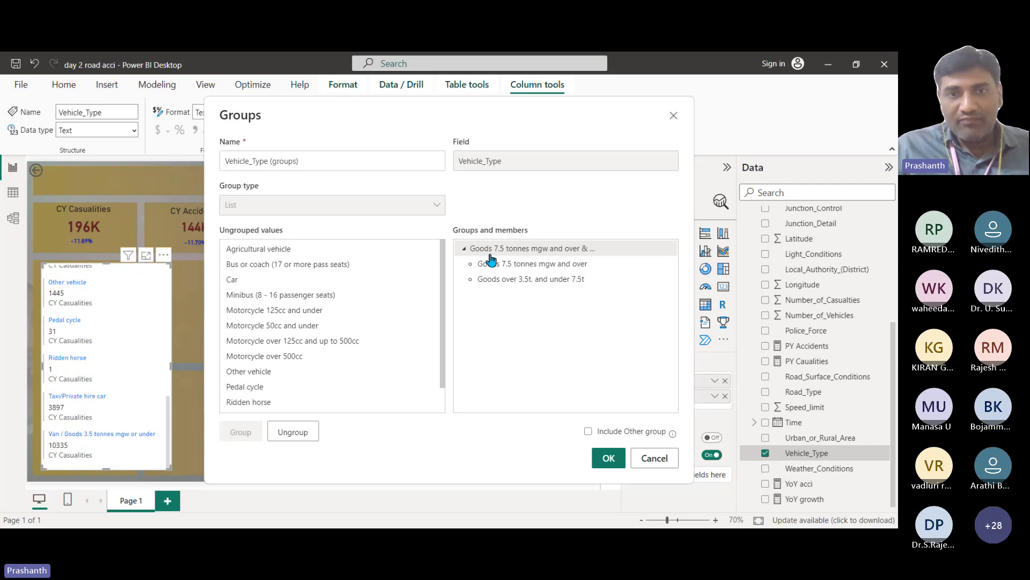
pyautogui.doubleClick(538, 249)
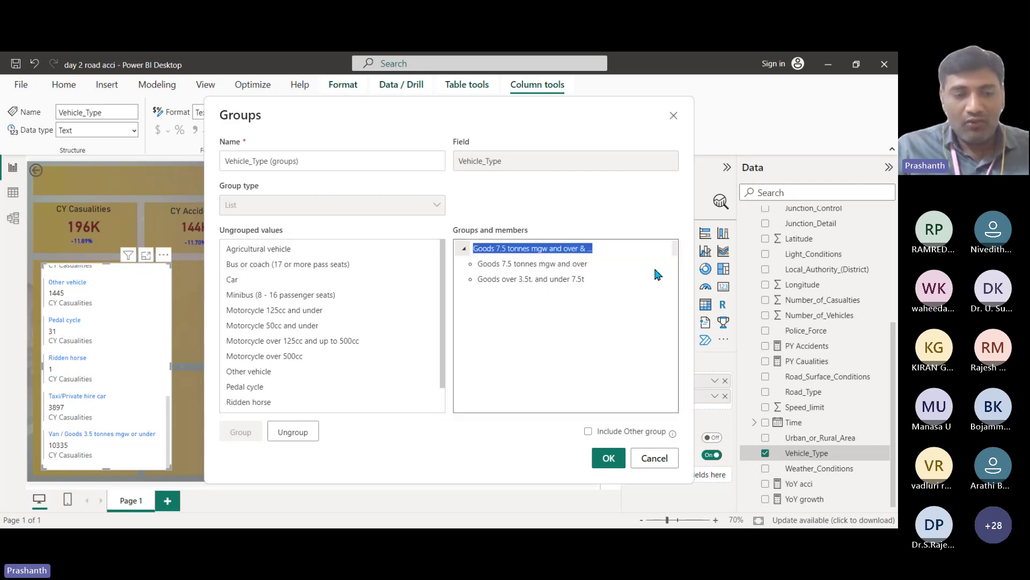
pyautogui.write('Goods')
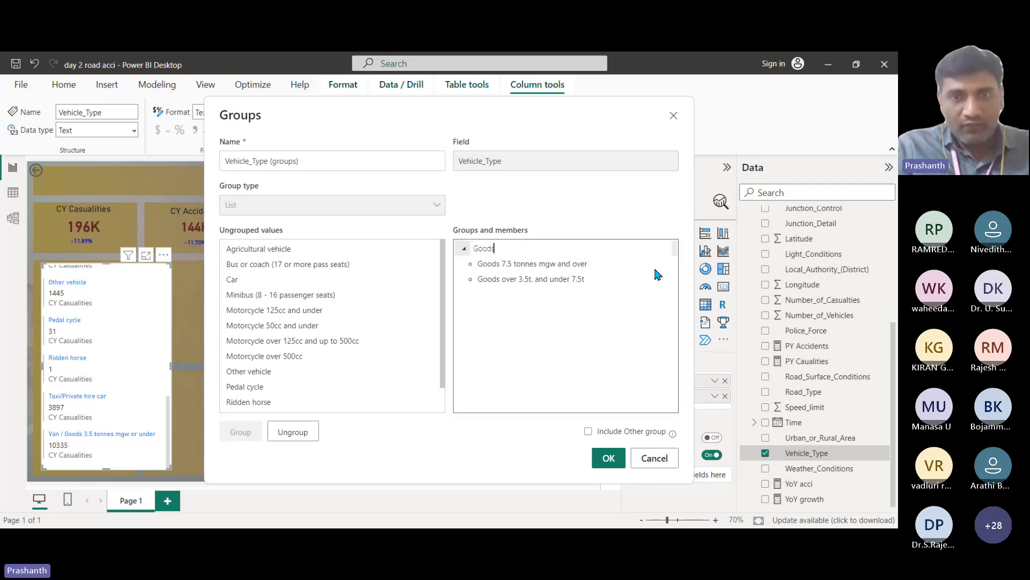
pyautogui.click(552, 321)
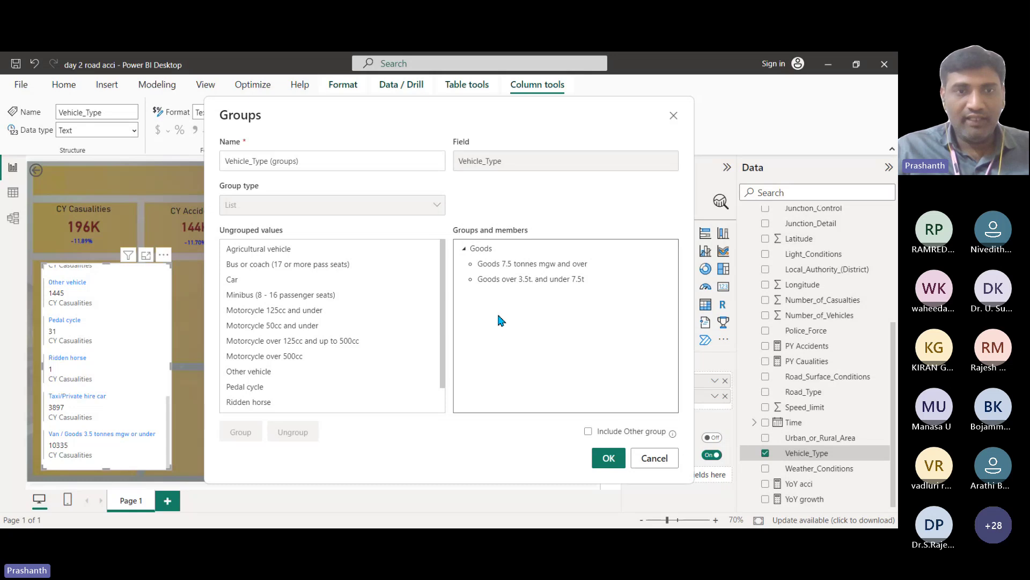
# Step: Group Bus or coach with Minibus and name the group Bus
pyautogui.click(269, 264)
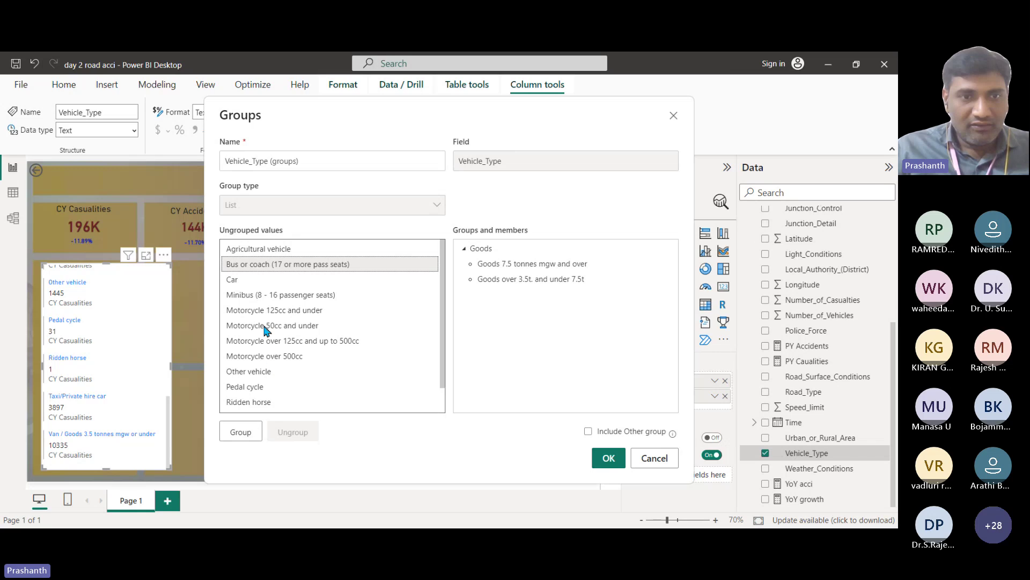
pyautogui.keyDown('ctrl'); pyautogui.click(263, 296); pyautogui.keyUp('ctrl')
pyautogui.scroll(-1, 288, 361)
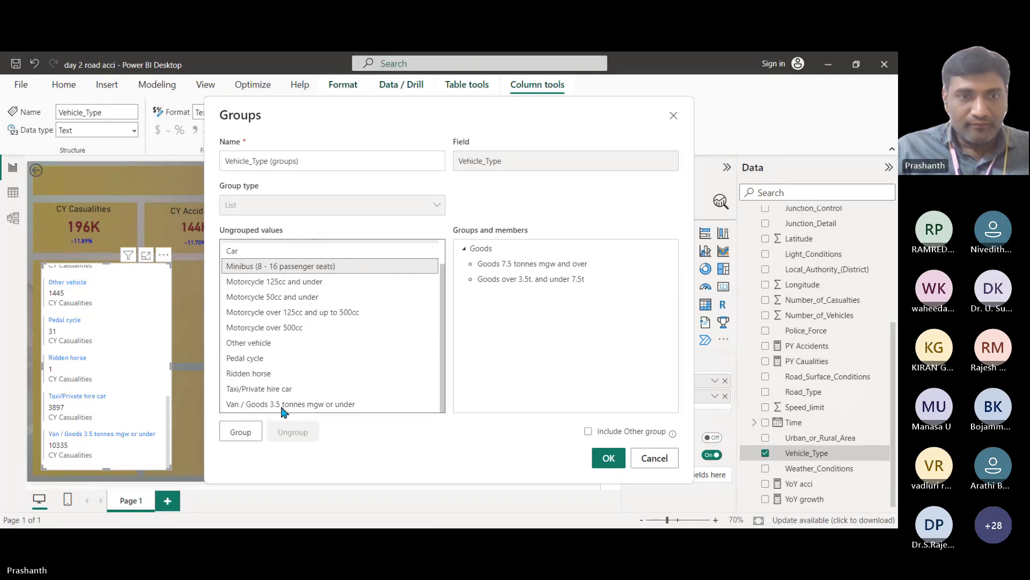
pyautogui.scroll(2, 289, 322)
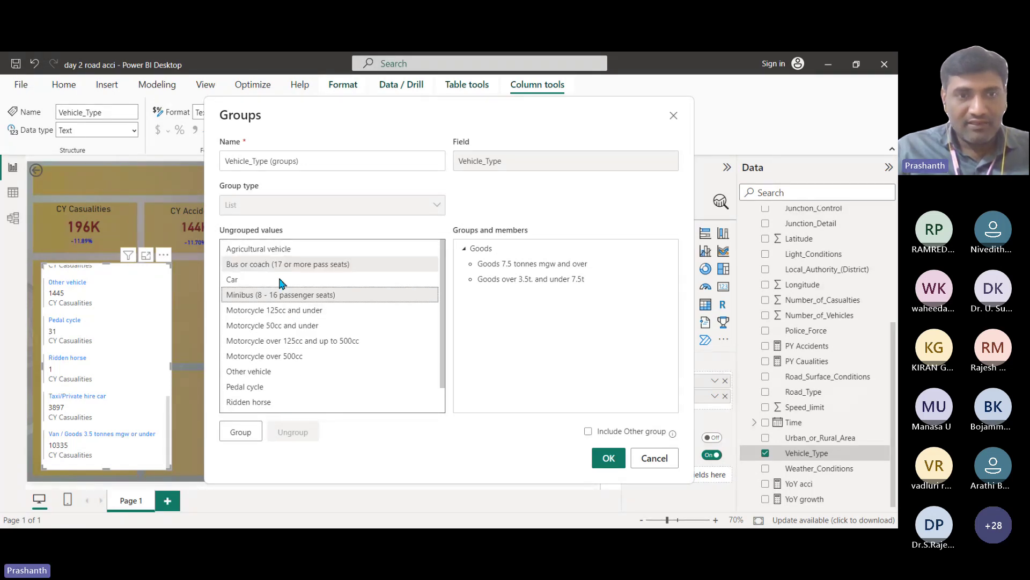
pyautogui.click(240, 432)
pyautogui.doubleClick(513, 248)
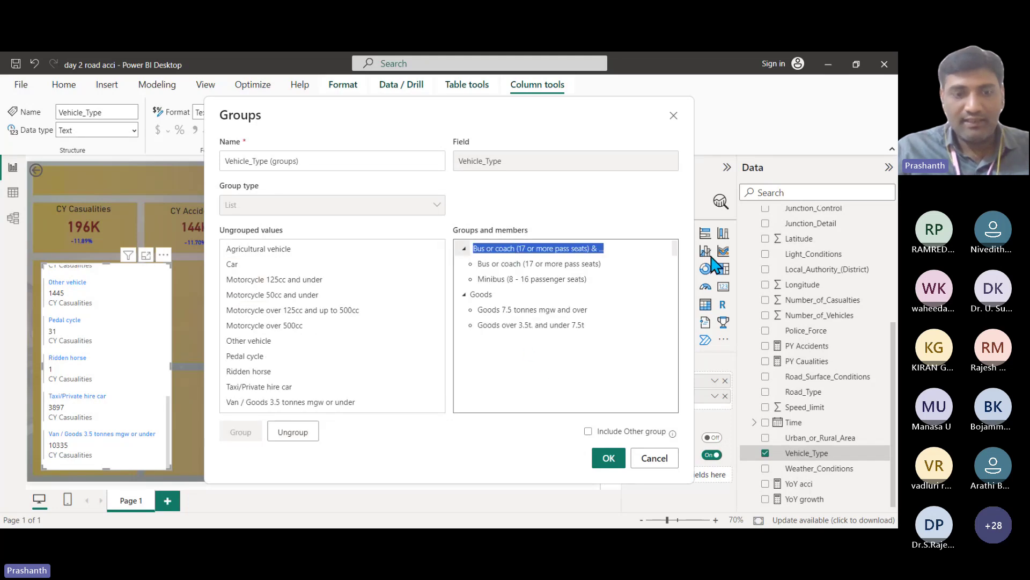
pyautogui.write('Bus')
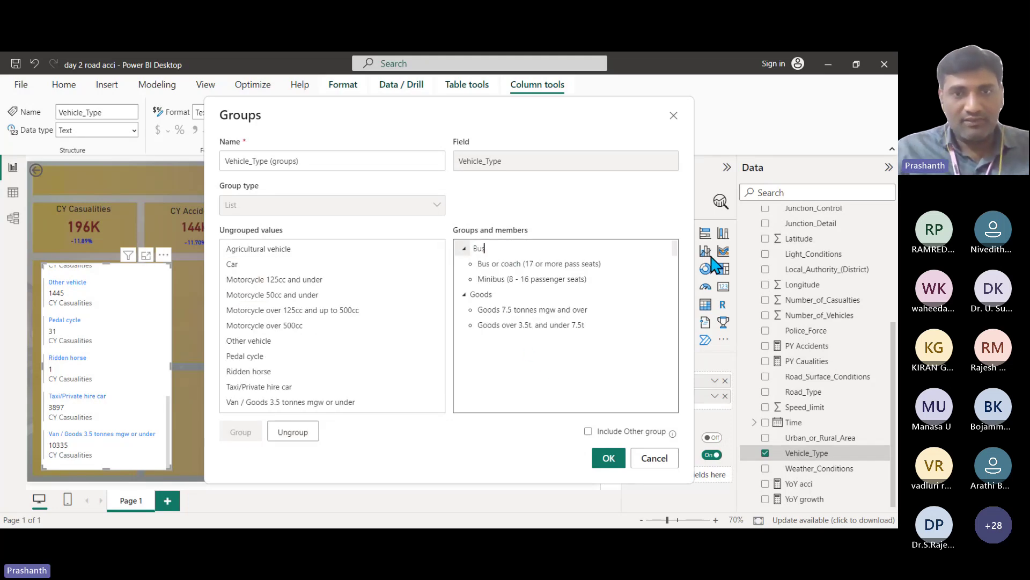
pyautogui.click(564, 348)
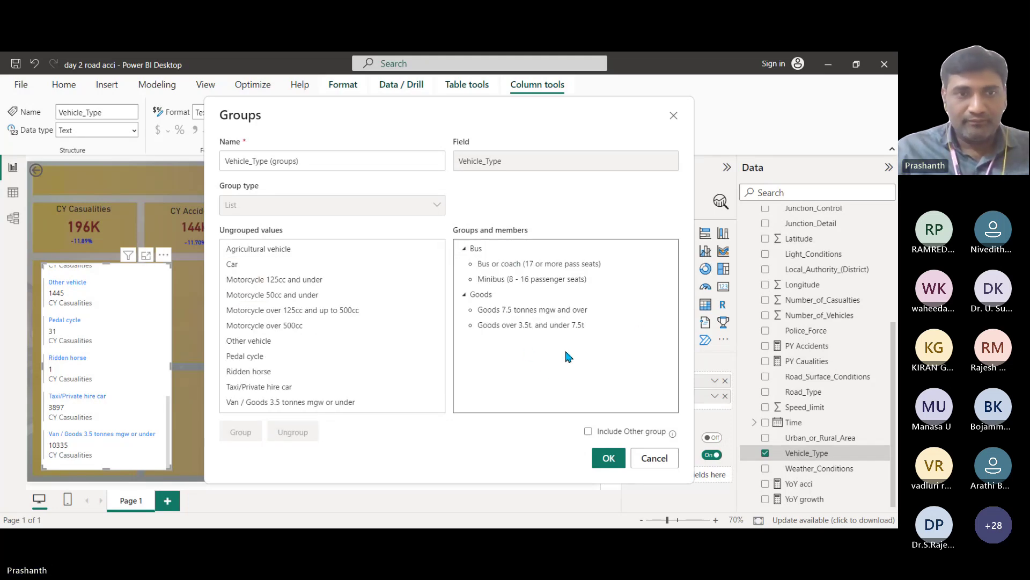
# Step: Group the four motorcycle classes and Pedal cycle as Motorcycle, then select Car and Taxi/Private hire car
pyautogui.click(262, 283)
pyautogui.keyDown('ctrl'); pyautogui.click(266, 295); pyautogui.keyUp('ctrl')
pyautogui.keyDown('ctrl'); pyautogui.click(267, 311); pyautogui.keyUp('ctrl')
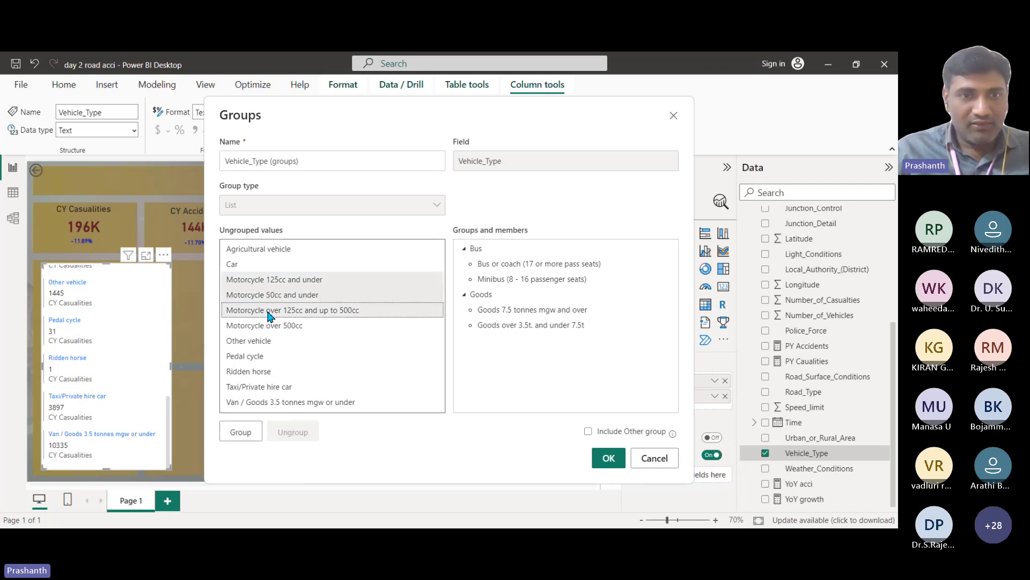
pyautogui.keyDown('ctrl'); pyautogui.click(270, 326); pyautogui.keyUp('ctrl')
pyautogui.keyDown('ctrl'); pyautogui.click(274, 357); pyautogui.keyUp('ctrl')
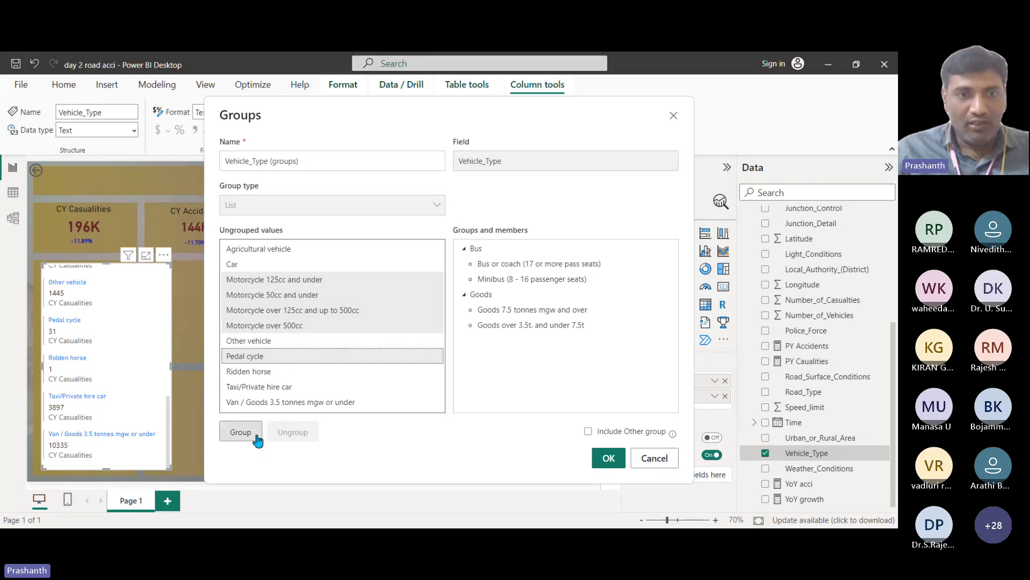
pyautogui.click(241, 432)
pyautogui.doubleClick(516, 341)
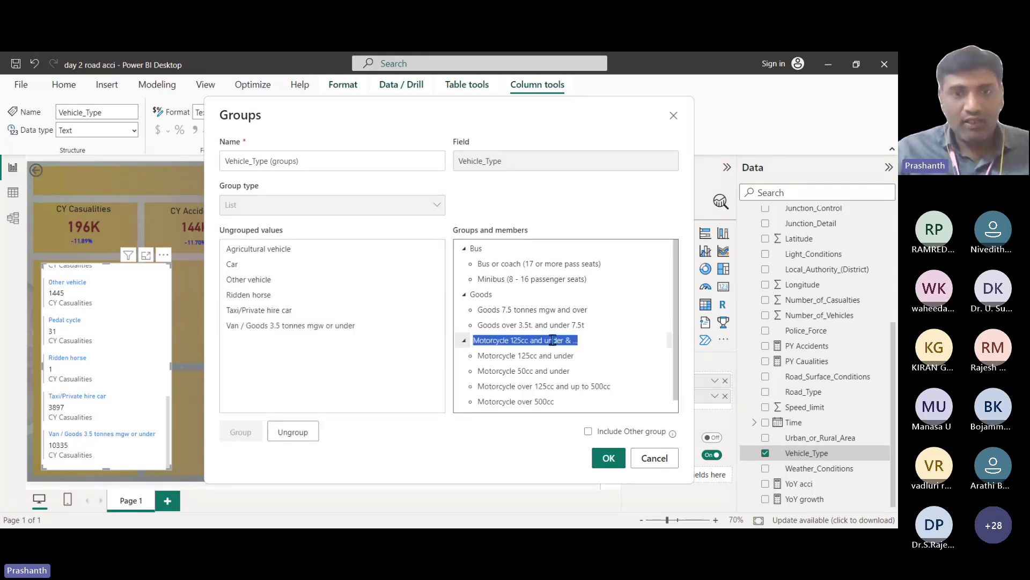
pyautogui.write('Motor')
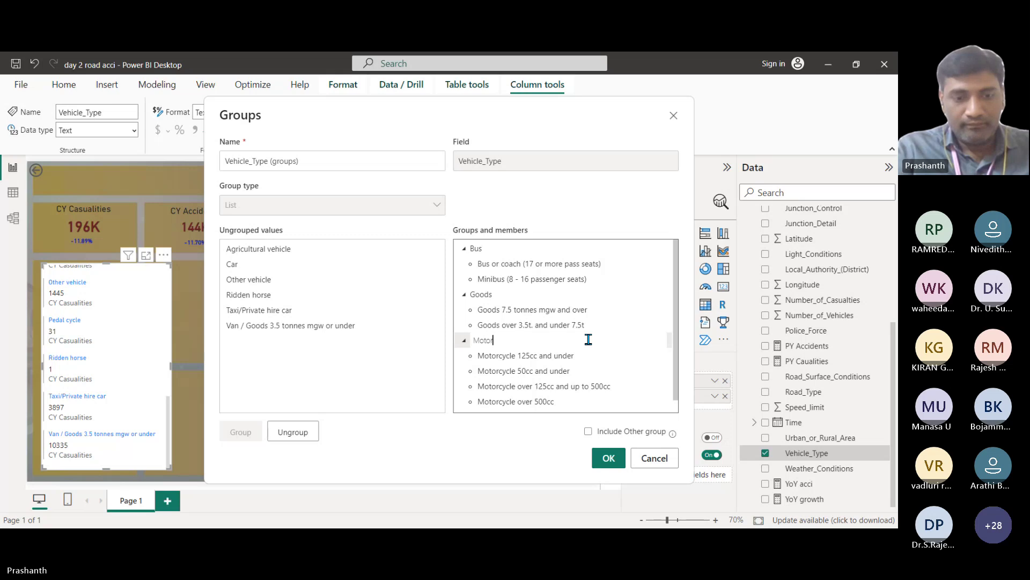
pyautogui.write('cycle')
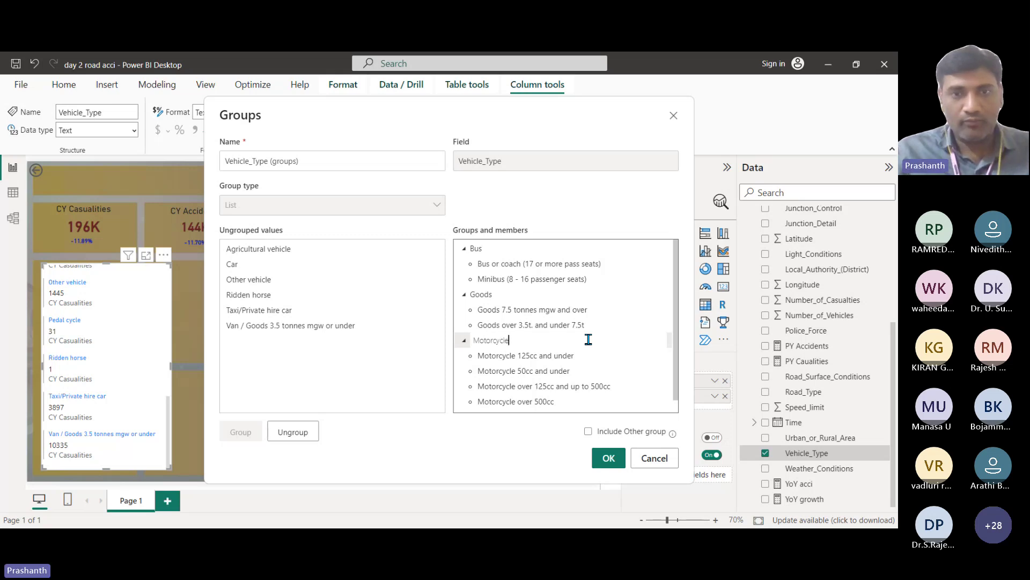
pyautogui.click(640, 311)
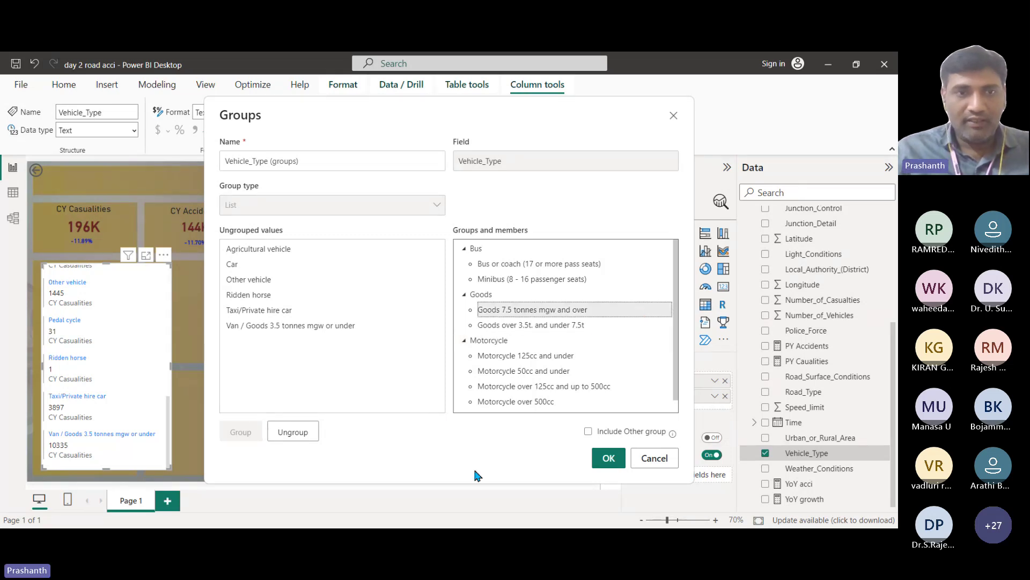
pyautogui.press('Return')
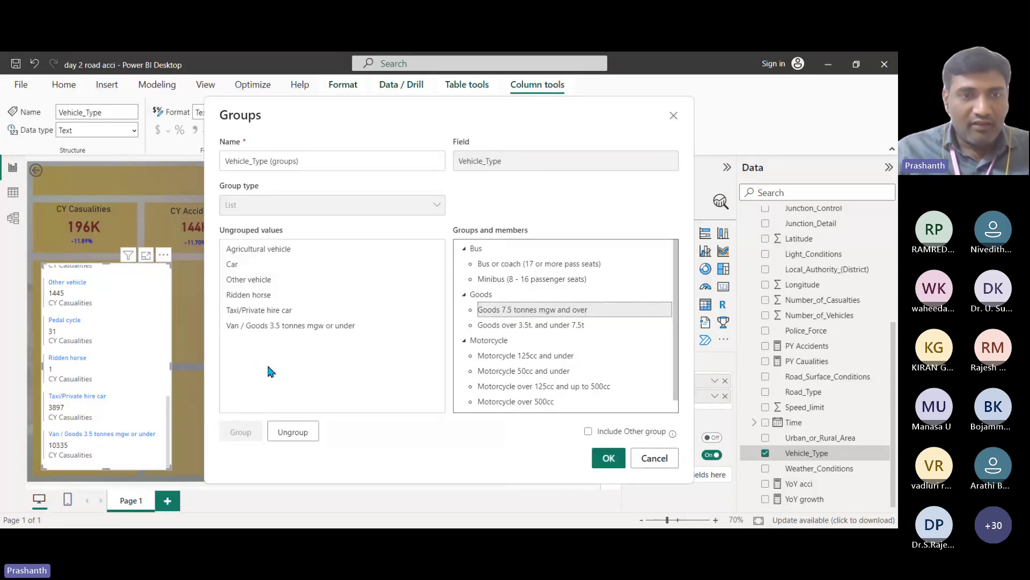
pyautogui.click(266, 265)
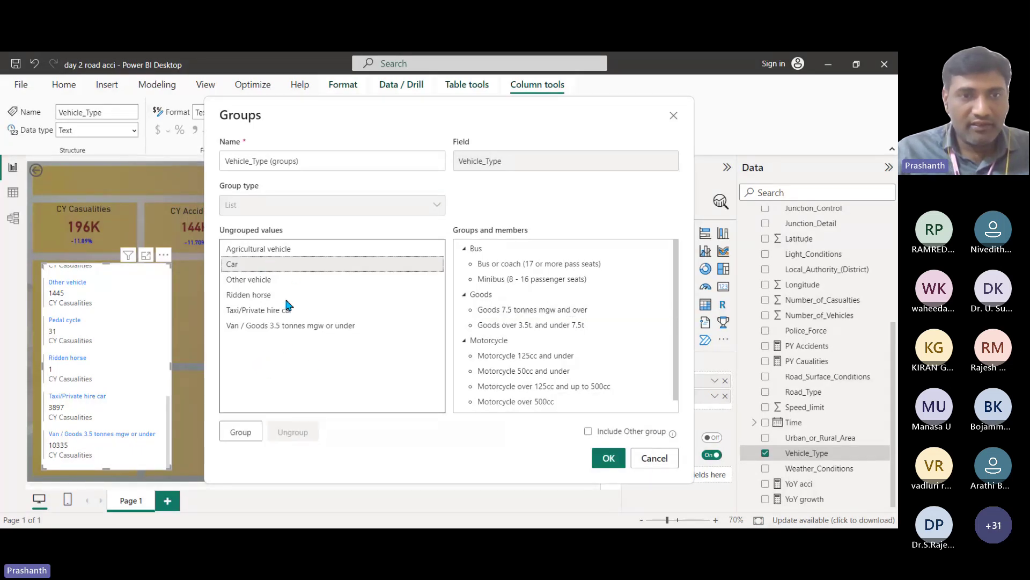
pyautogui.keyDown('ctrl'); pyautogui.click(287, 310); pyautogui.keyUp('ctrl')
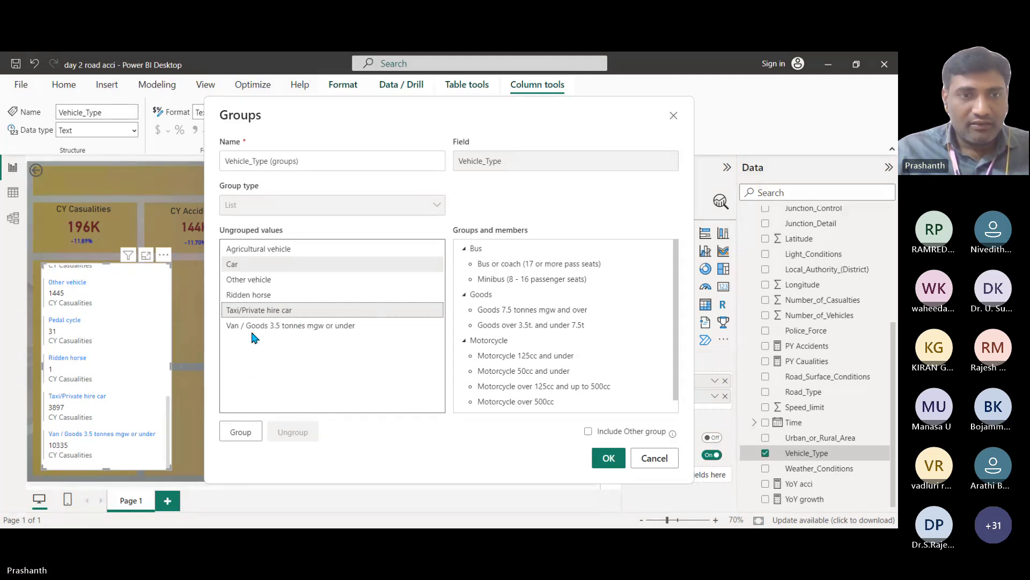
# Step: Group Car with Taxi/Private hire car and name the group Car
pyautogui.click(248, 431)
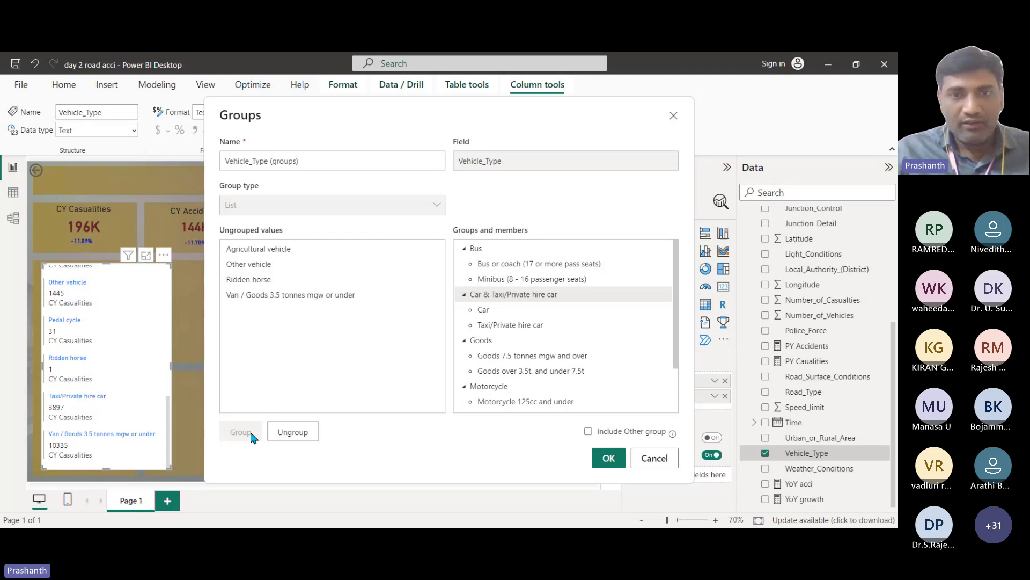
pyautogui.doubleClick(502, 295)
pyautogui.write('Ca')
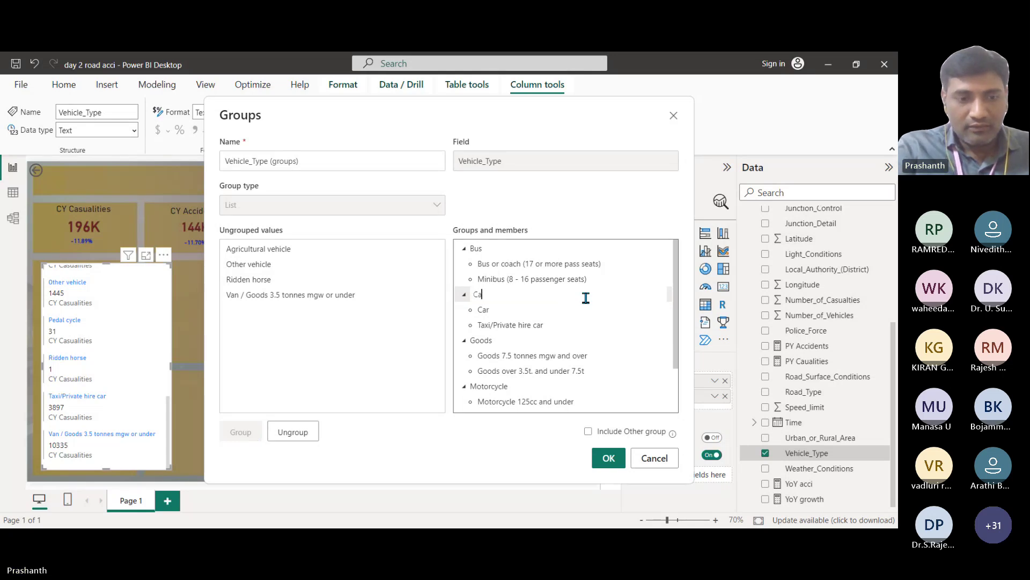
pyautogui.write('r')
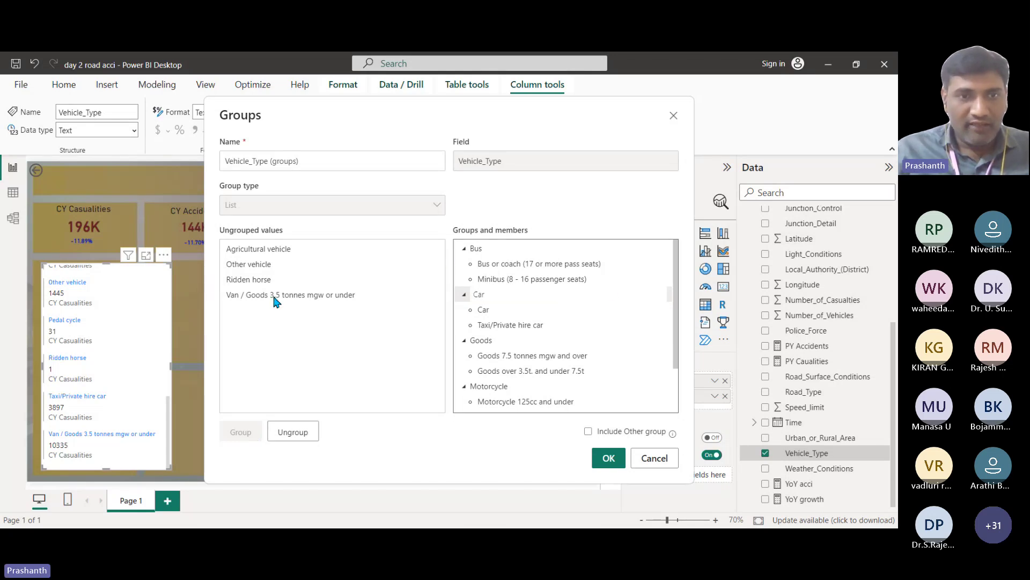
# Step: Rebuild the Goods group to include Van / Goods 3.5 tonnes mgw or under with both goods types
pyautogui.click(275, 301)
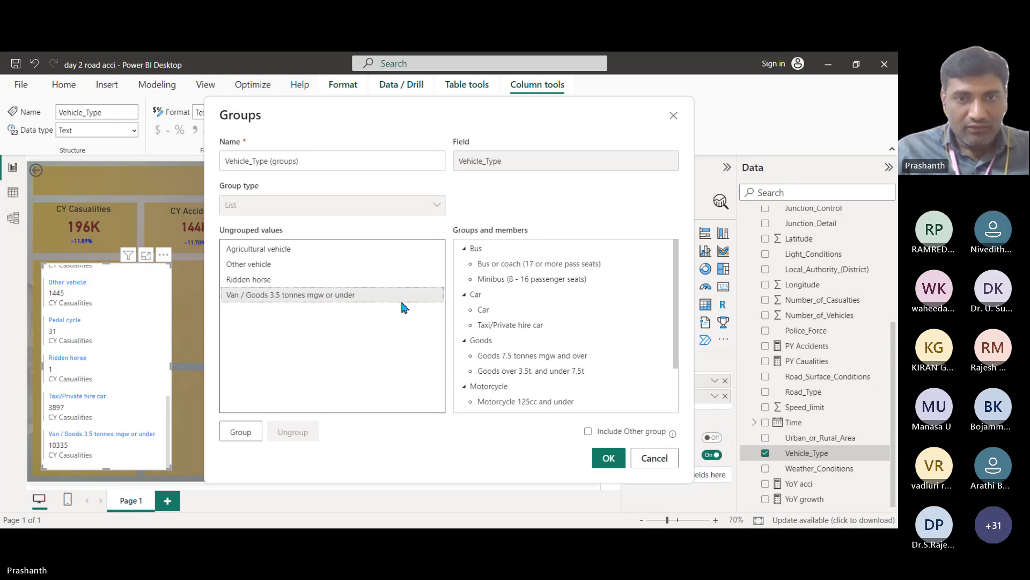
pyautogui.click(246, 432)
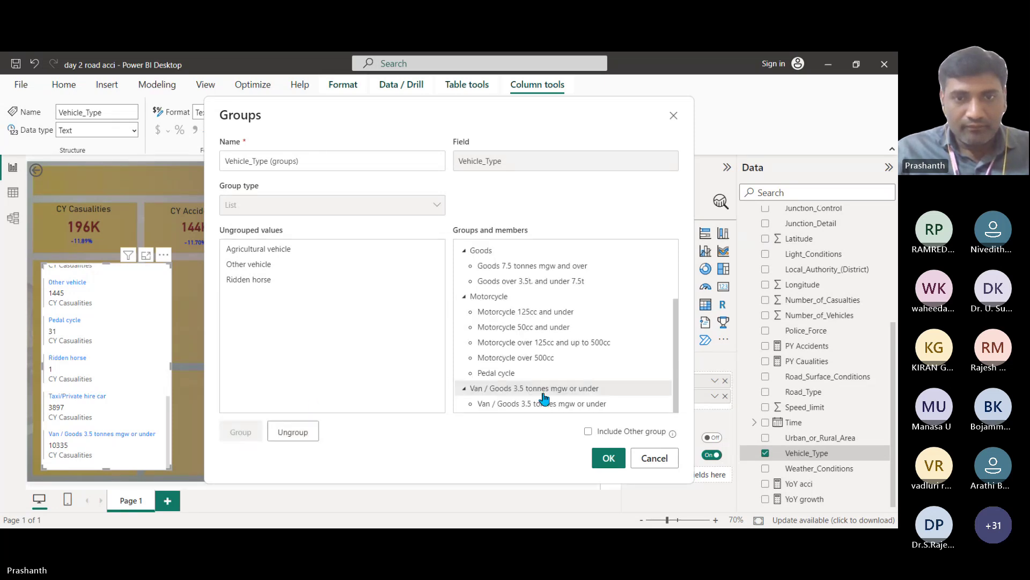
pyautogui.click(499, 392)
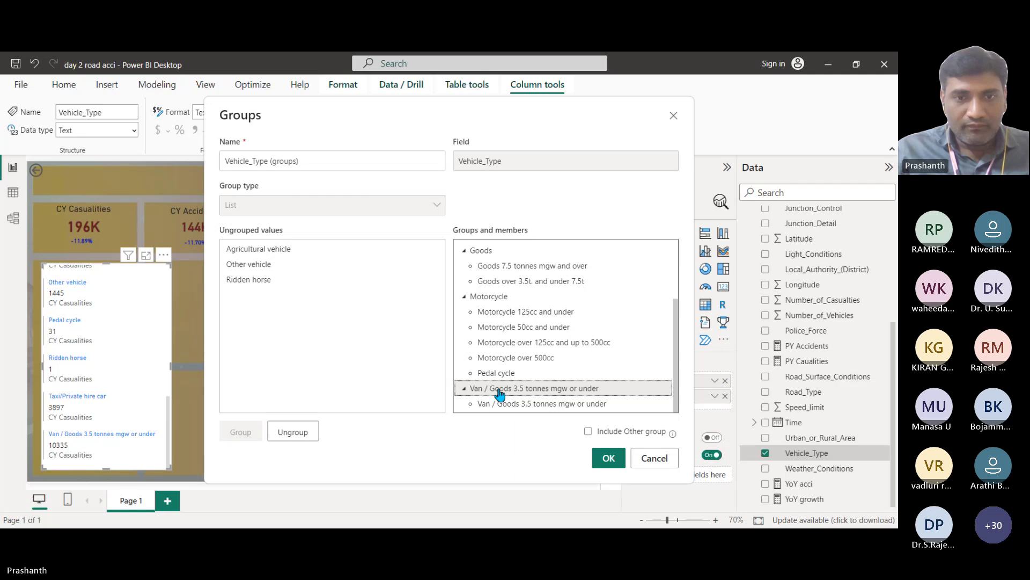
pyautogui.click(287, 432)
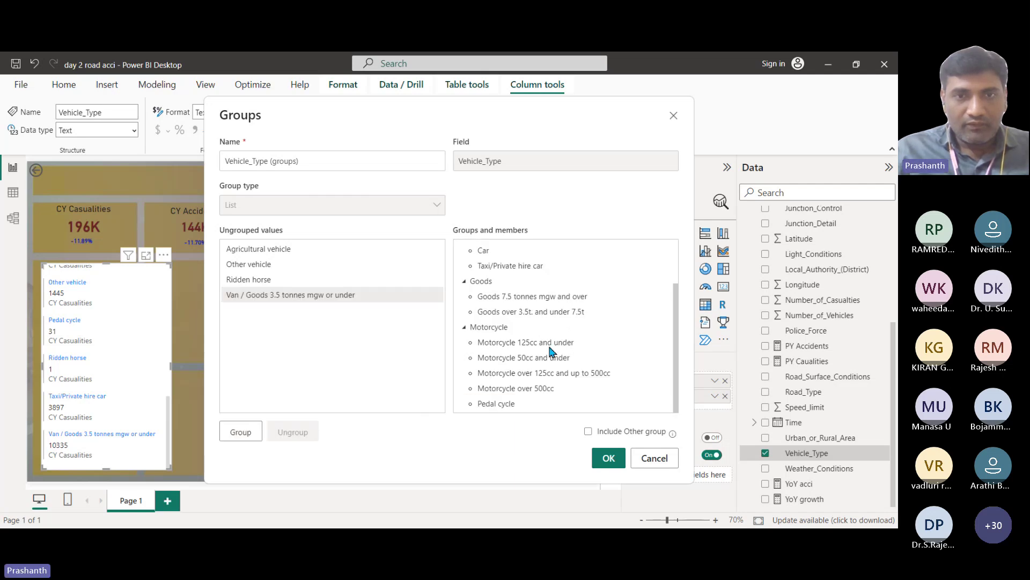
pyautogui.click(484, 282)
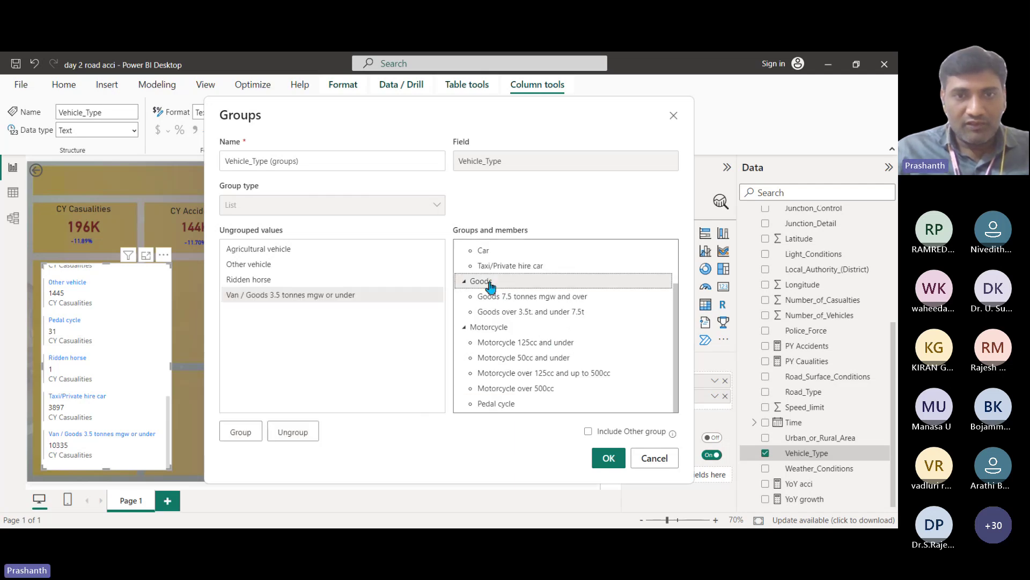
pyautogui.click(293, 432)
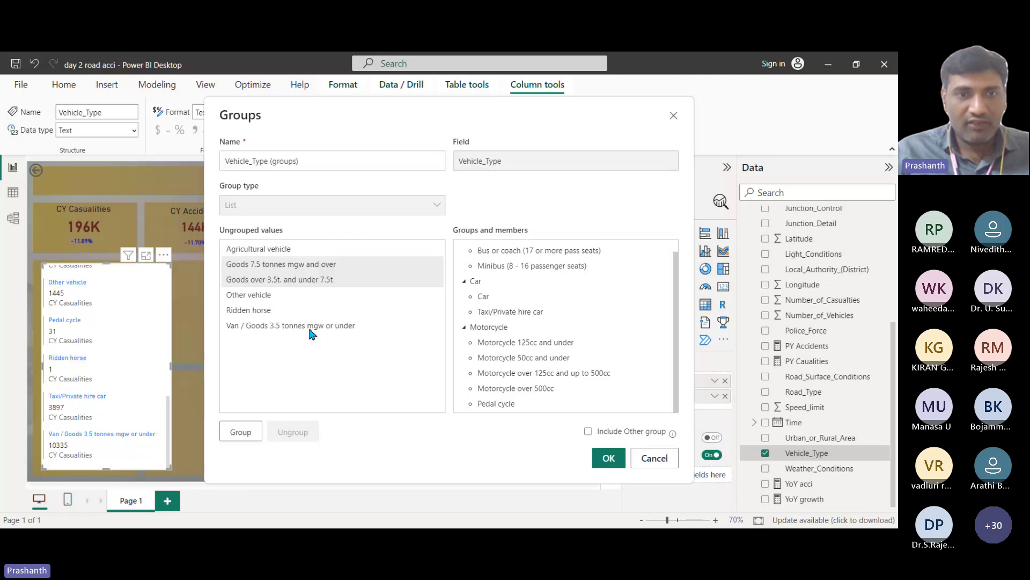
pyautogui.keyDown('ctrl'); pyautogui.click(308, 325); pyautogui.keyUp('ctrl')
pyautogui.click(240, 432)
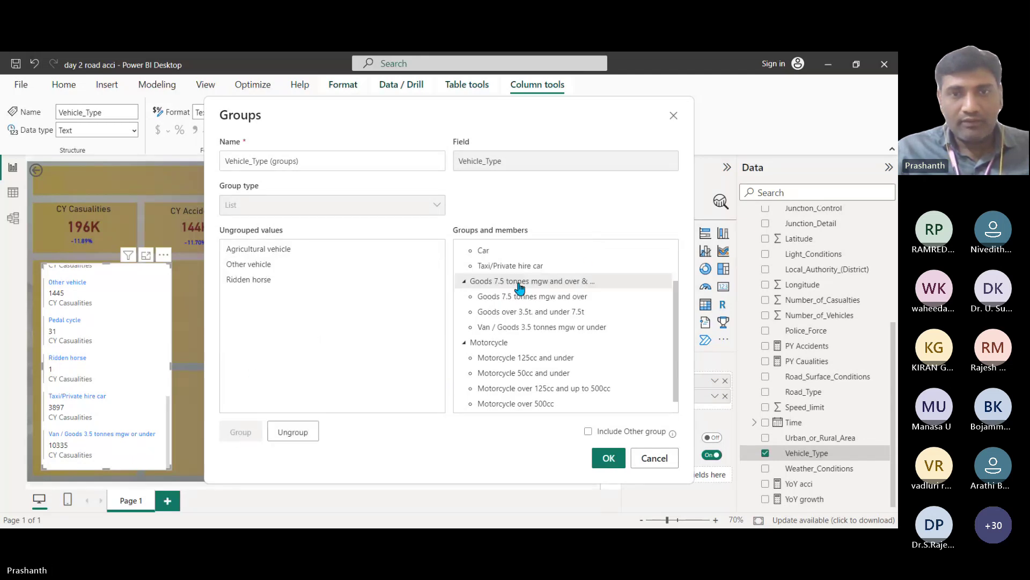
pyautogui.doubleClick(574, 283)
pyautogui.write('Goods')
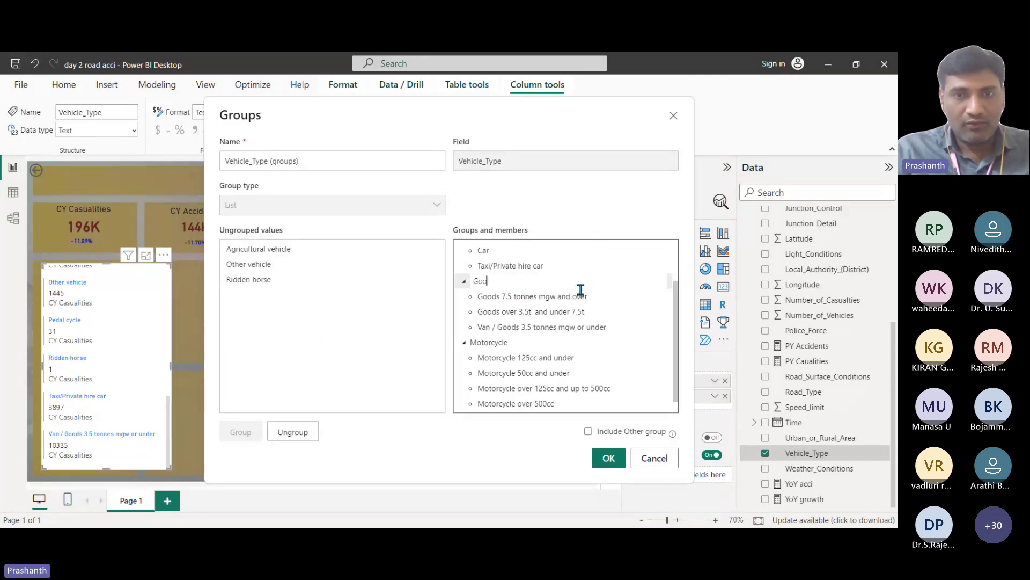
pyautogui.click(276, 291)
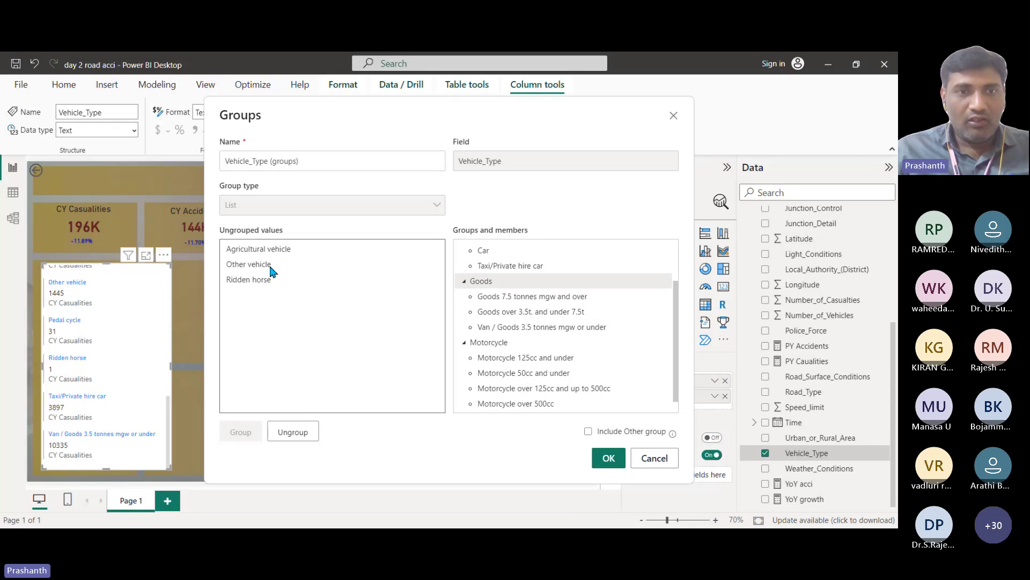
# Step: Give Agricultural vehicle its own group, group Other vehicle and Ridden horse as Others, and confirm
pyautogui.click(277, 250)
pyautogui.click(246, 431)
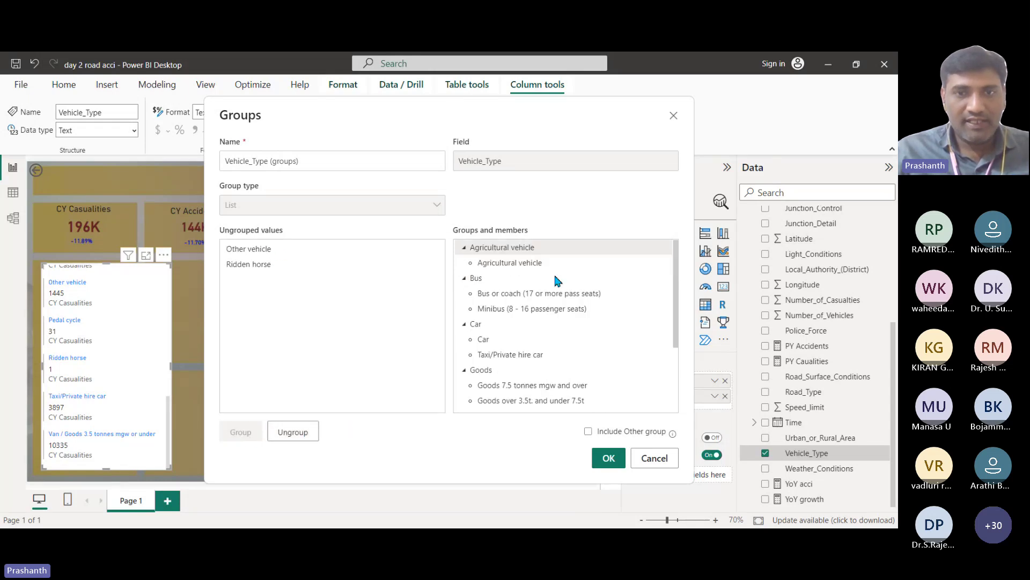
pyautogui.click(259, 264)
pyautogui.keyDown('shift'); pyautogui.click(269, 250); pyautogui.keyUp('shift')
pyautogui.click(242, 433)
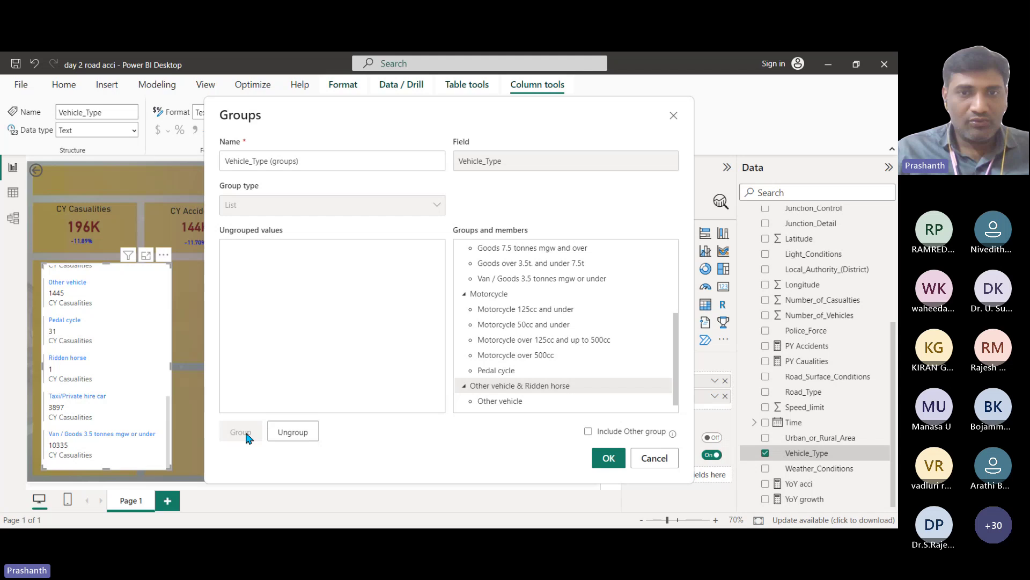
pyautogui.doubleClick(542, 386)
pyautogui.write('Oth')
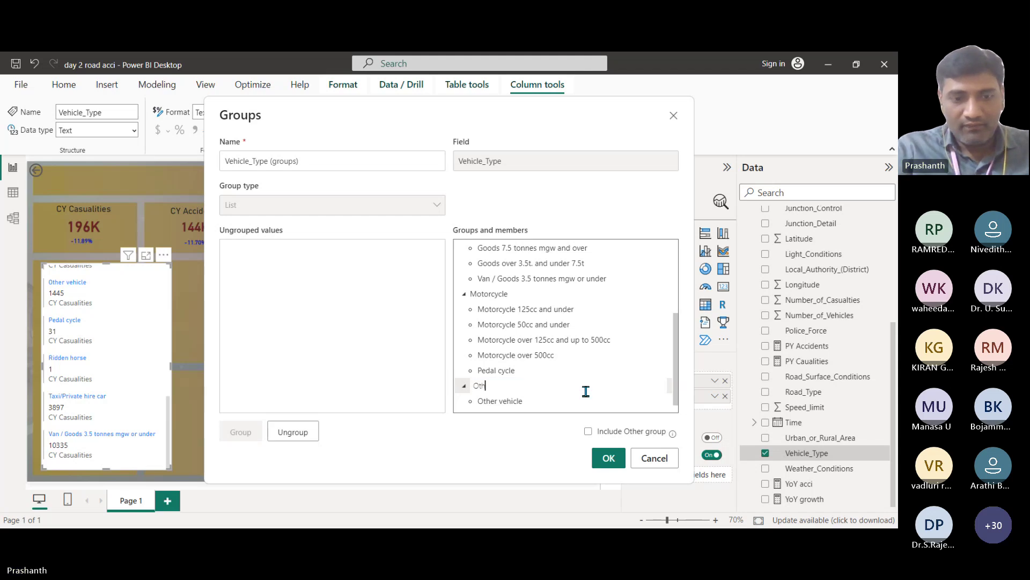
pyautogui.write('ers')
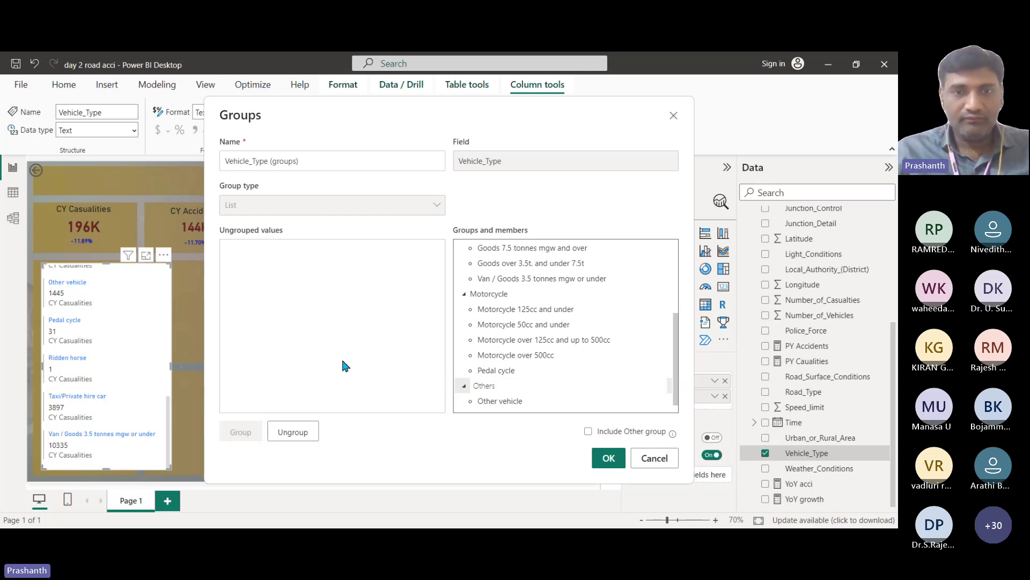
pyautogui.click(346, 365)
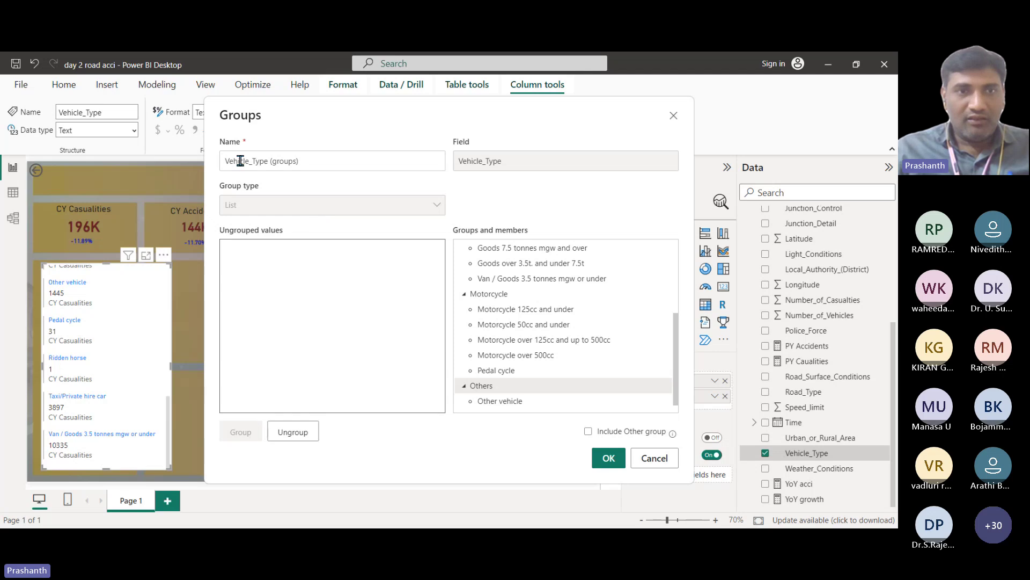
pyautogui.click(314, 168)
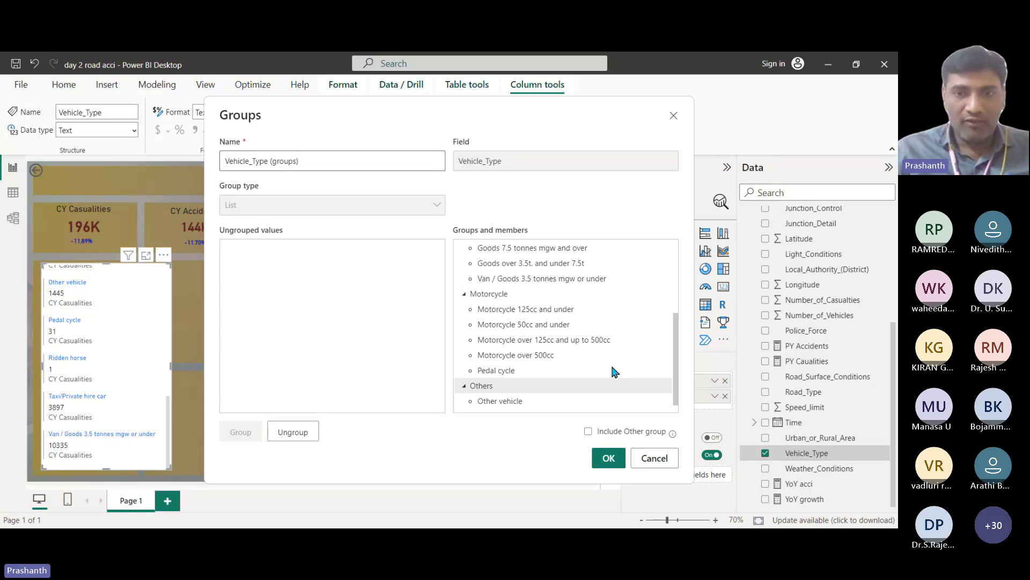
pyautogui.click(612, 460)
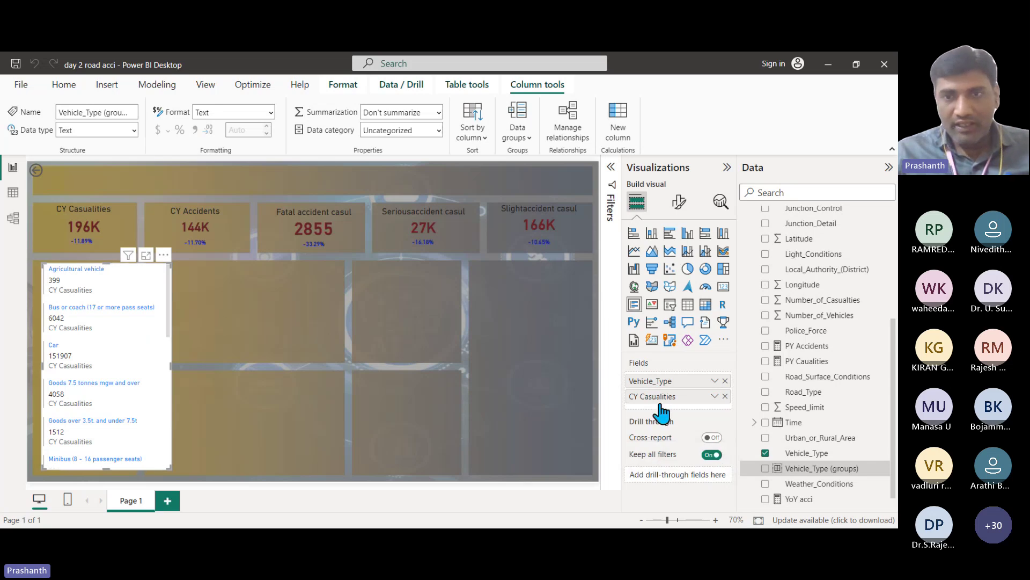
# Step: Replace Vehicle_Type with Vehicle_Type (groups) in the card, showing e.g. Car 155804, Bus 6573, Goods 15905
pyautogui.click(725, 380)
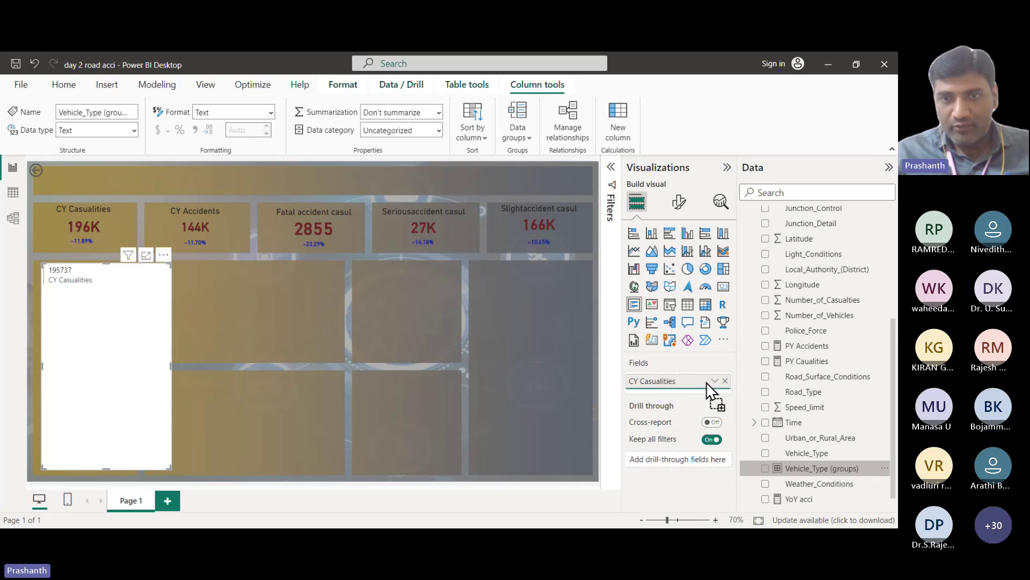
pyautogui.click(765, 468)
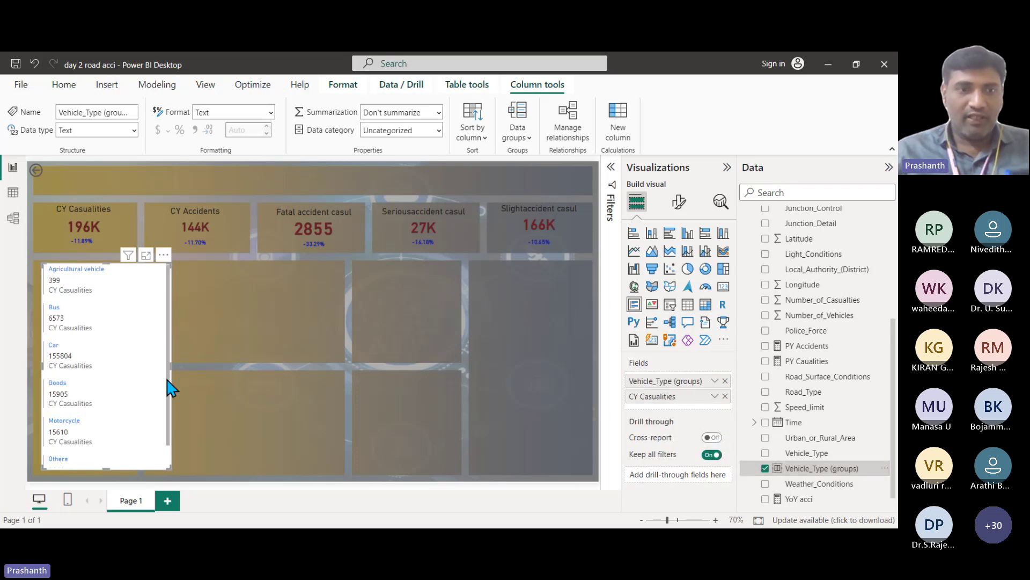
pyautogui.moveTo(170, 384); pyautogui.dragTo(200, 349)
pyautogui.scroll(-2, 98, 330)
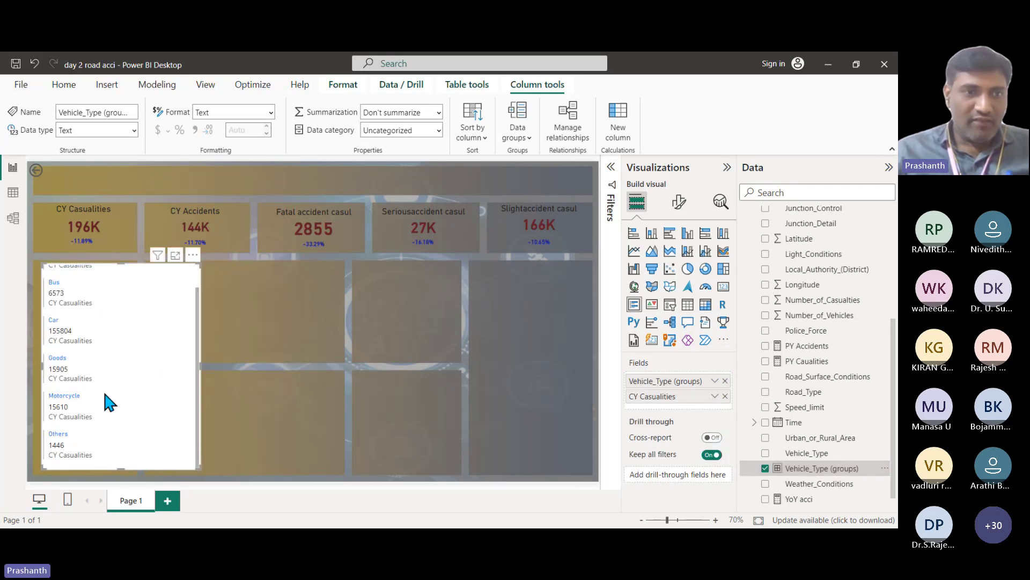
pyautogui.scroll(1, 102, 404)
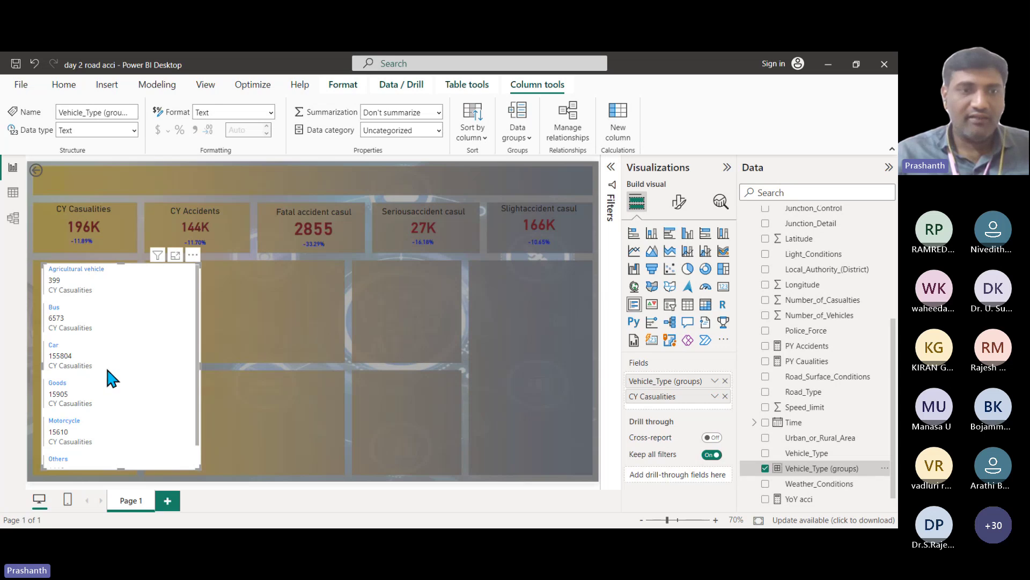
# Step: Turn off the card's CY Casualties category labels and drag the card narrower
pyautogui.click(679, 201)
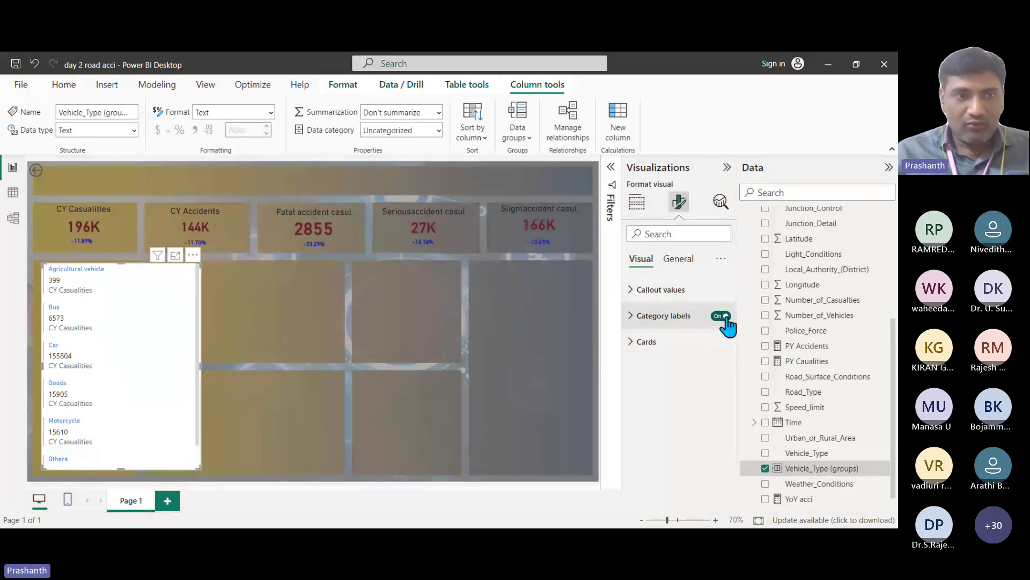
pyautogui.click(724, 320)
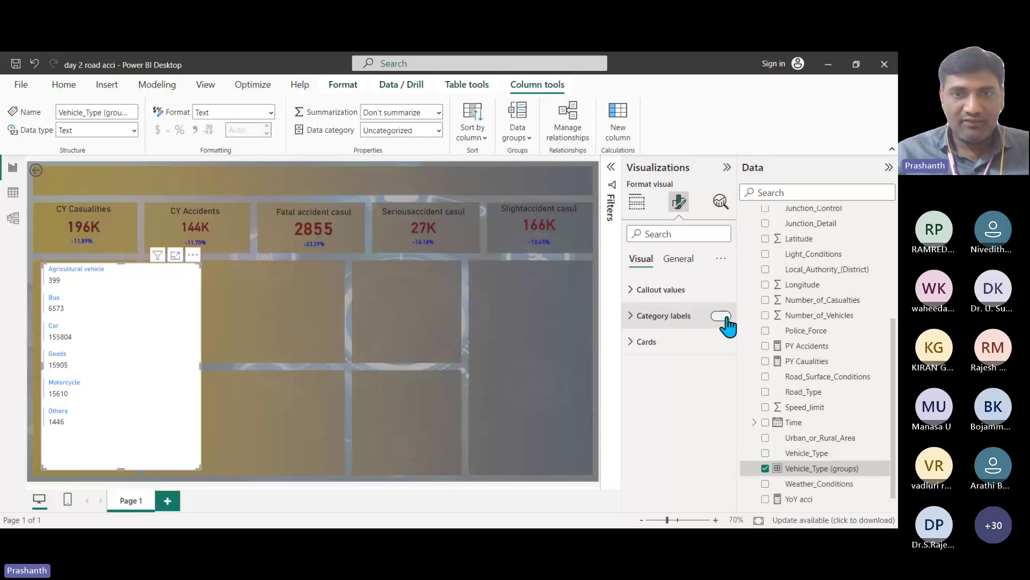
pyautogui.click(723, 316)
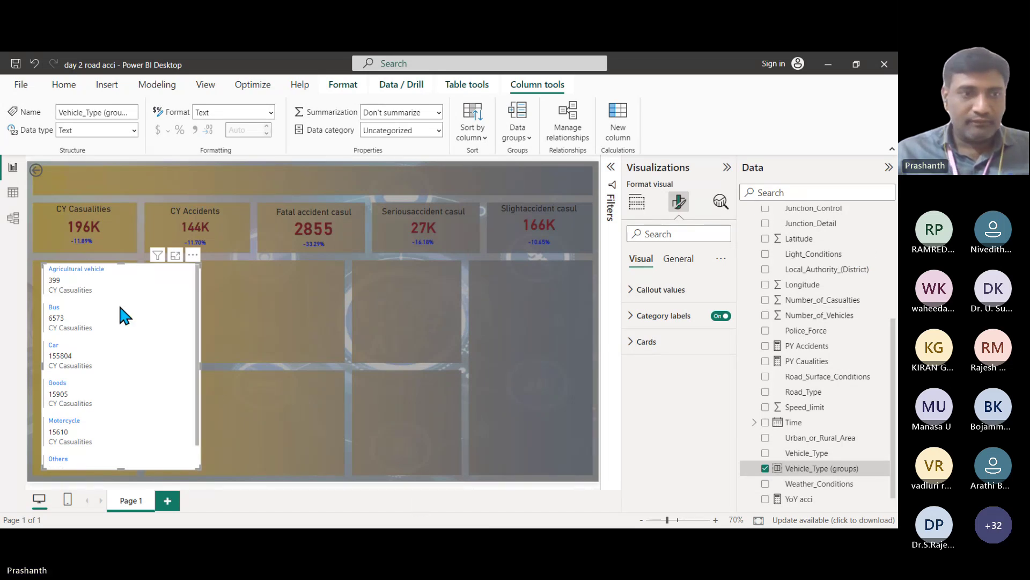
pyautogui.click(720, 317)
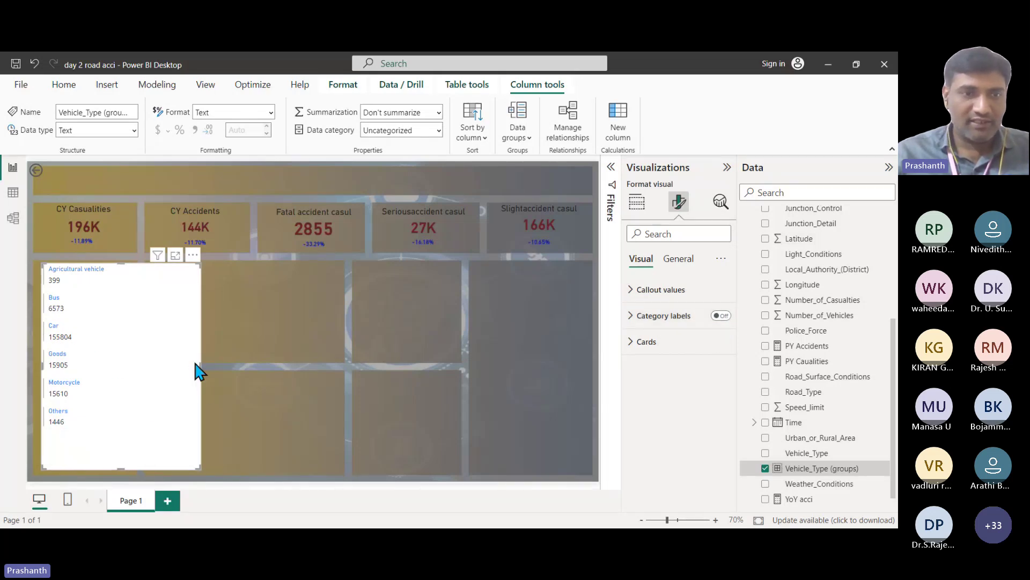
pyautogui.click(204, 376)
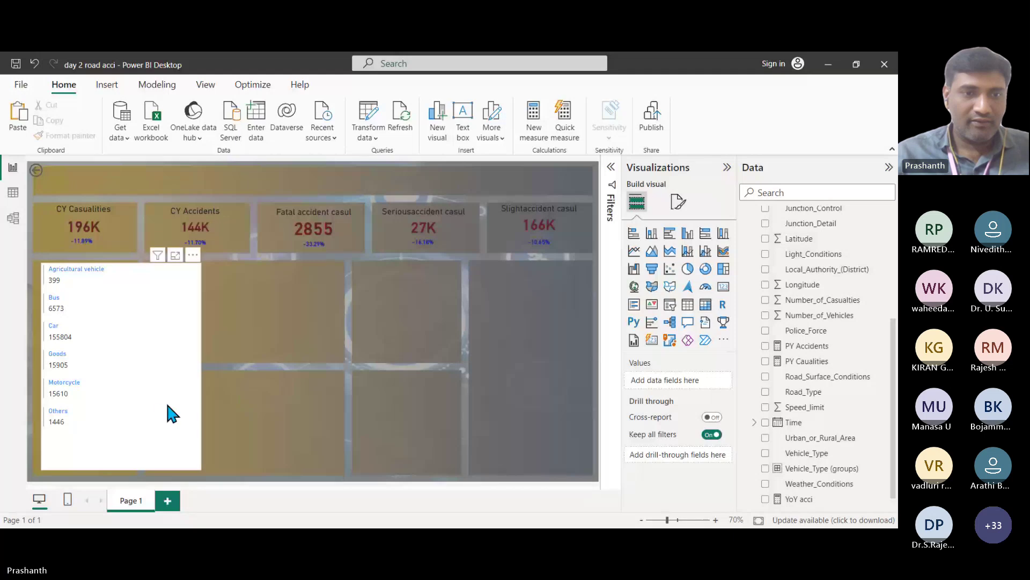
pyautogui.click(200, 394)
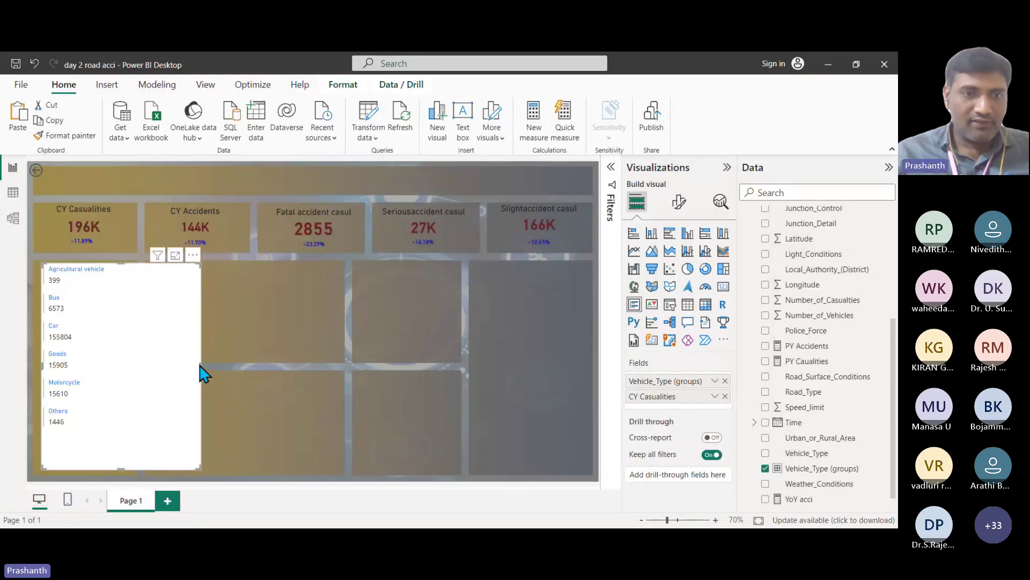
pyautogui.moveTo(201, 366); pyautogui.dragTo(134, 370)
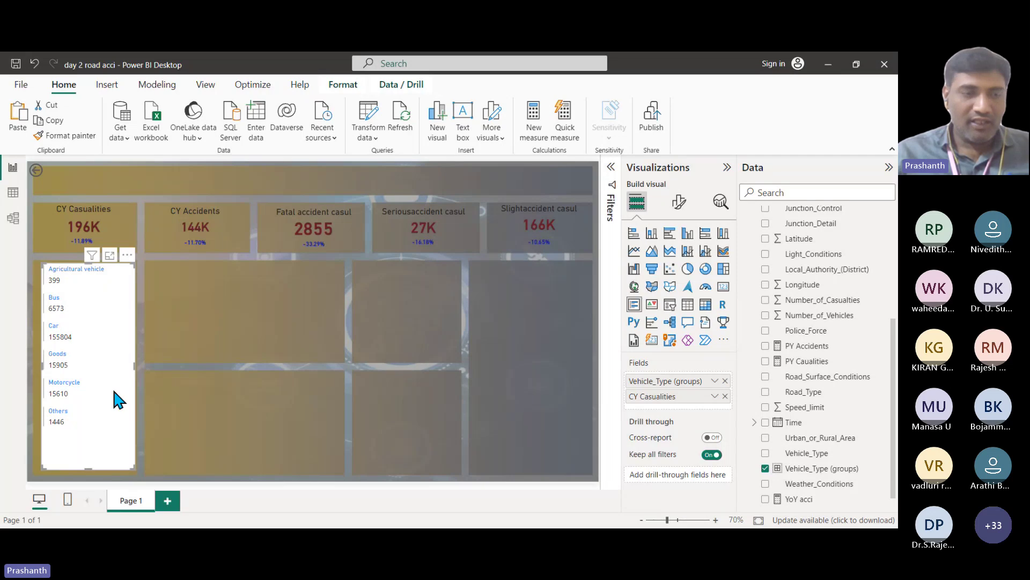
# Step: Raise the card's callout value font size to 17
pyautogui.click(113, 392)
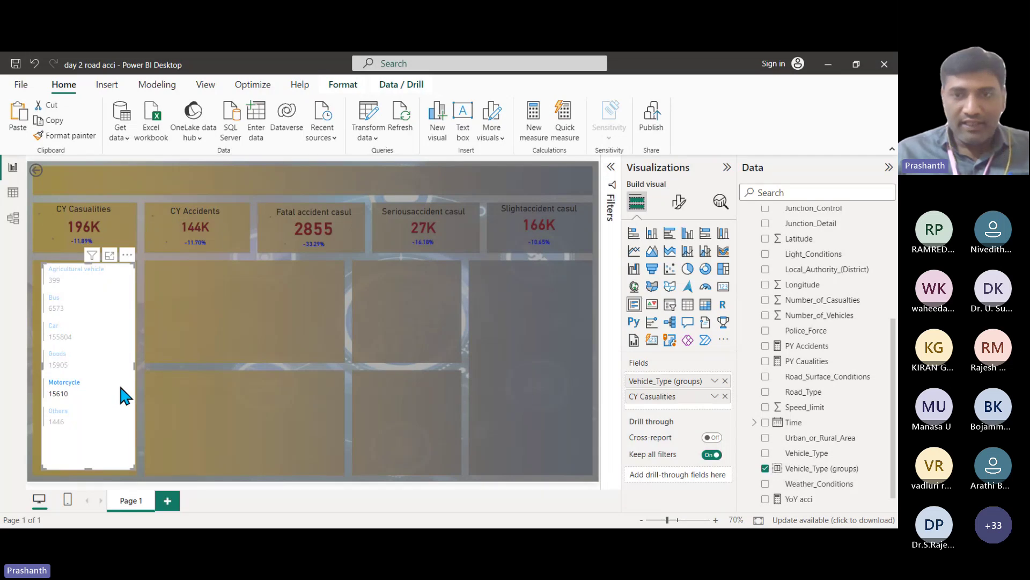
pyautogui.click(680, 204)
pyautogui.click(632, 290)
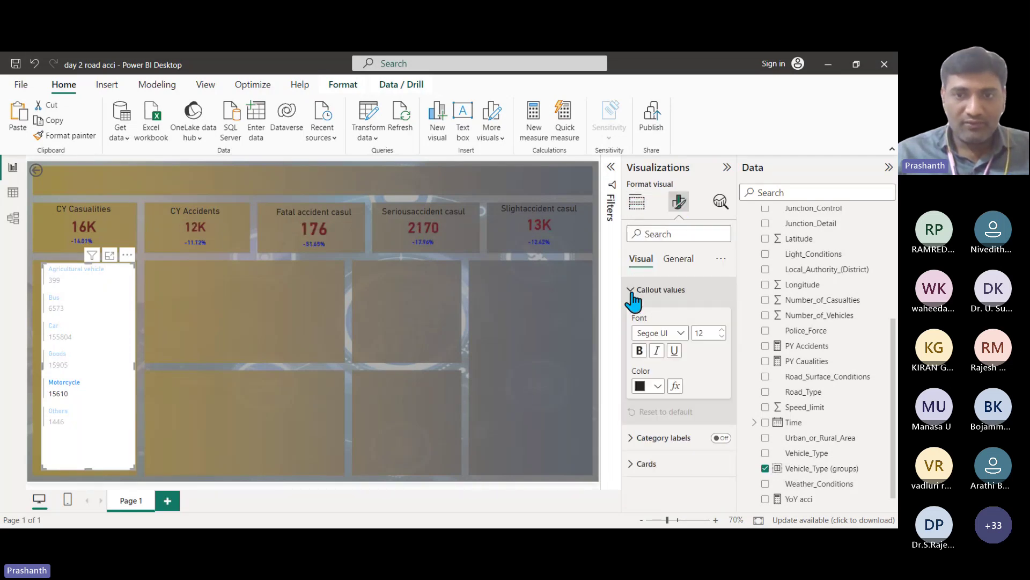
pyautogui.click(722, 329)
pyautogui.click(722, 330)
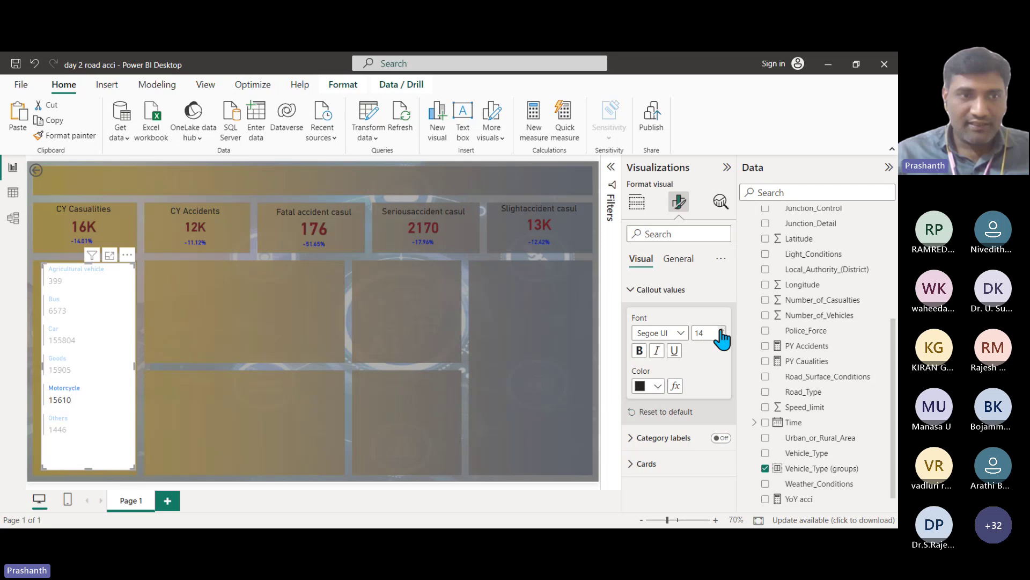
pyautogui.click(68, 396)
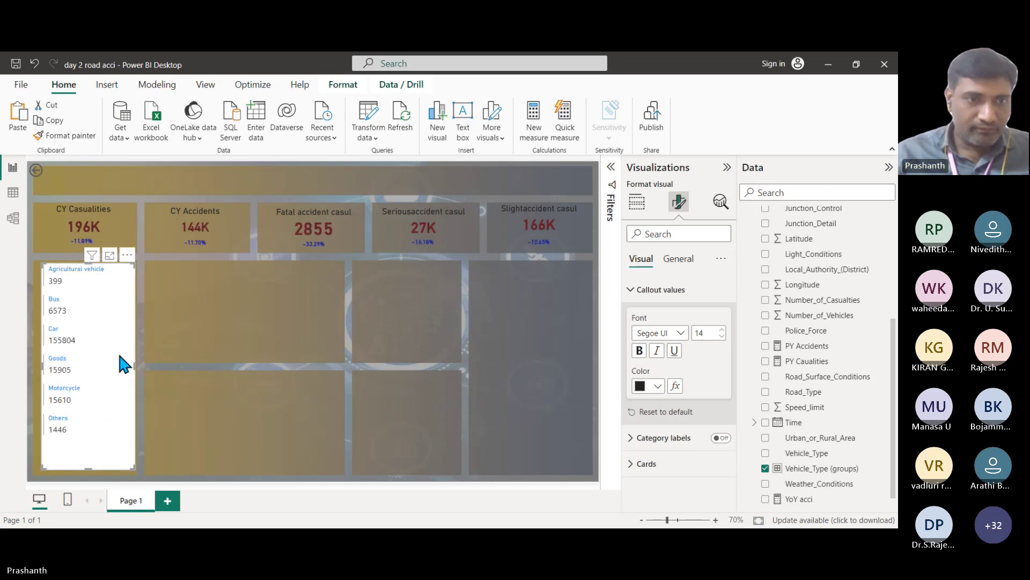
pyautogui.click(722, 330)
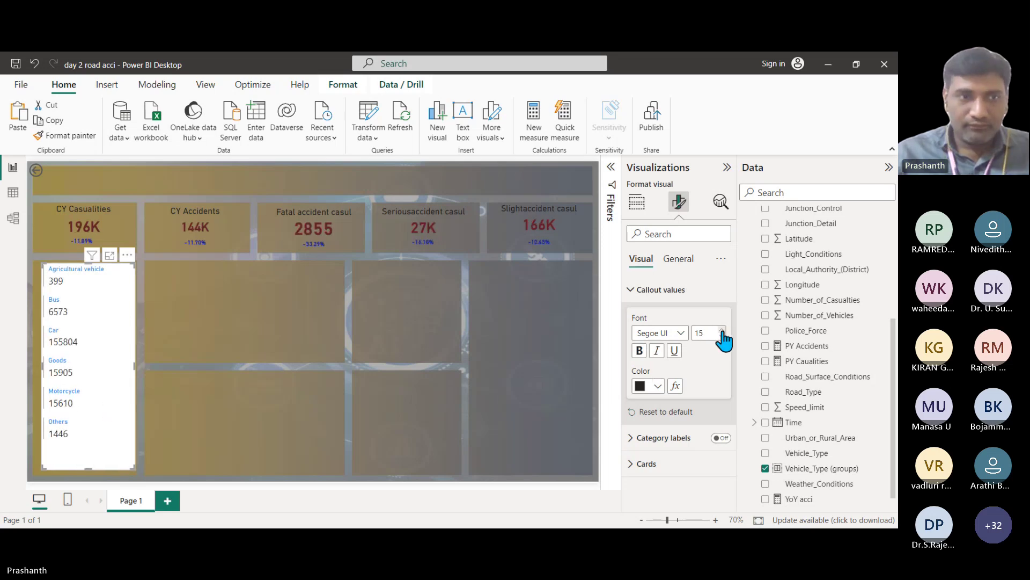
pyautogui.click(722, 330)
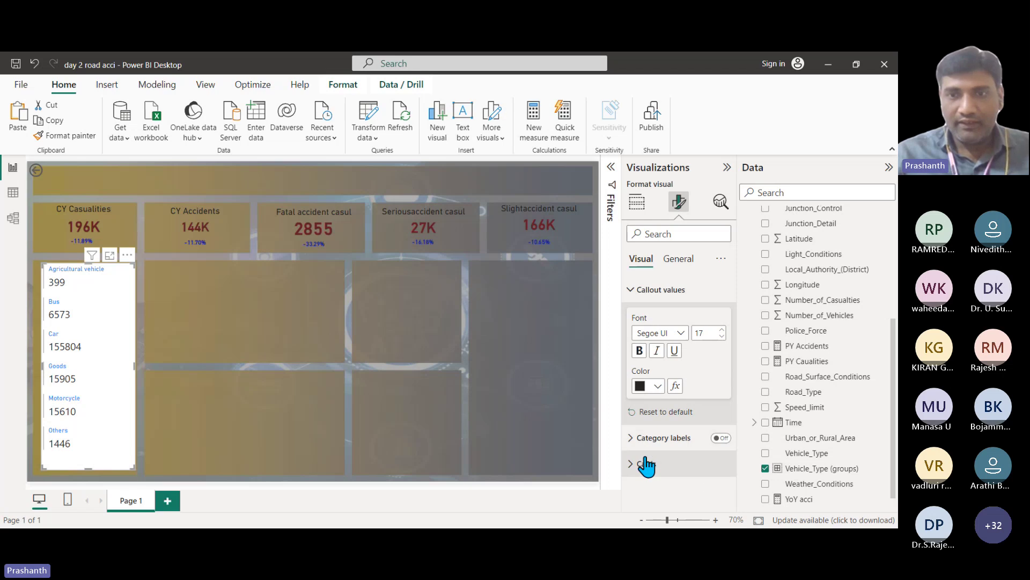
pyautogui.click(637, 291)
pyautogui.click(635, 318)
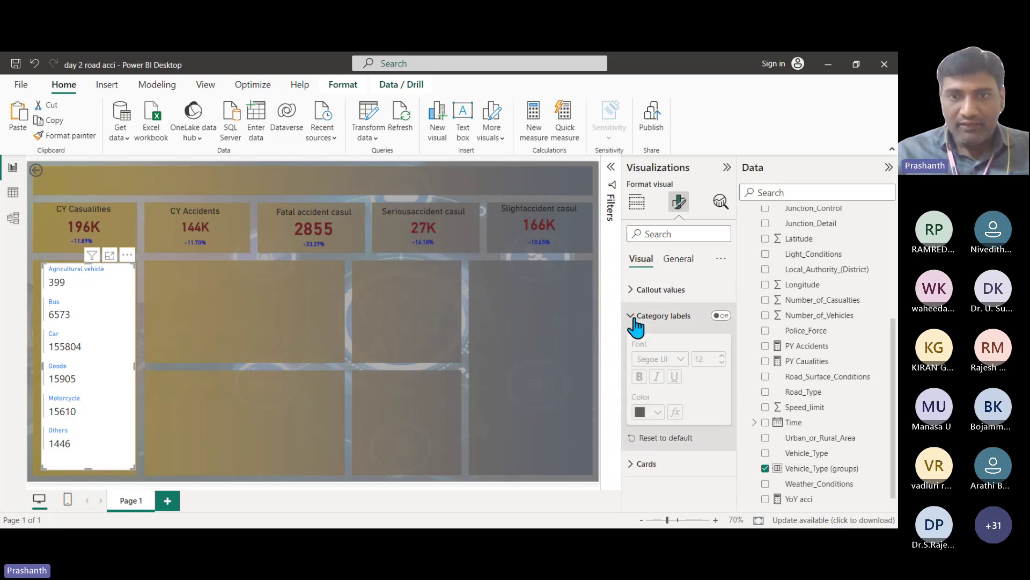
pyautogui.click(635, 317)
pyautogui.click(632, 343)
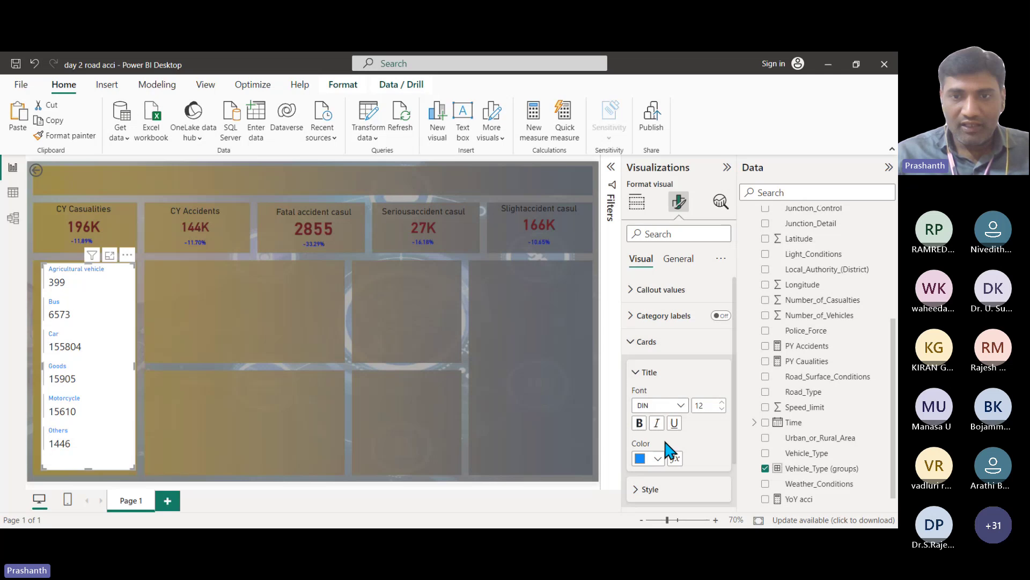
# Step: Make the card's vehicle-group titles size 17 and purple
pyautogui.scroll(-1, 663, 437)
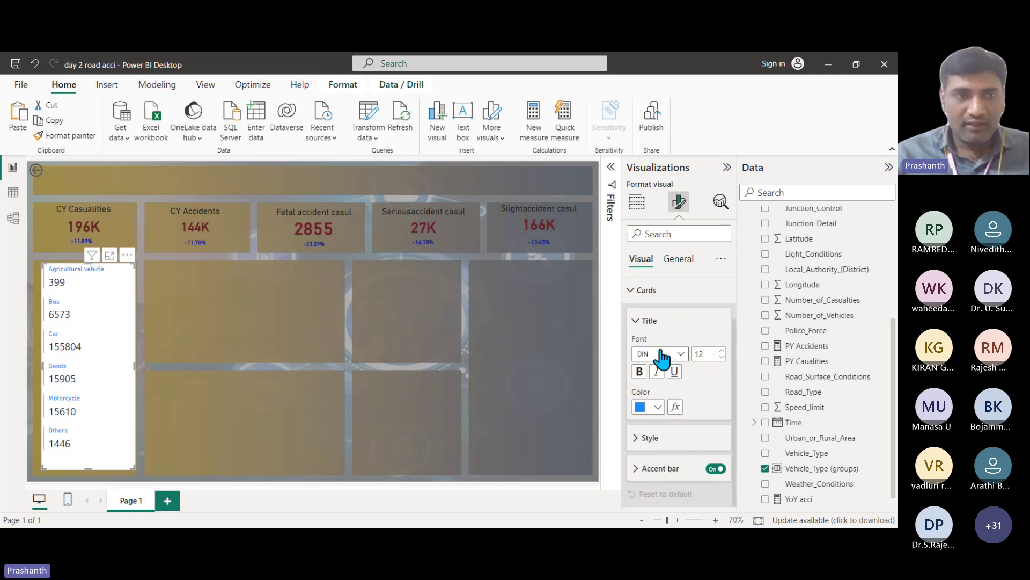
pyautogui.click(723, 351)
pyautogui.click(723, 351)
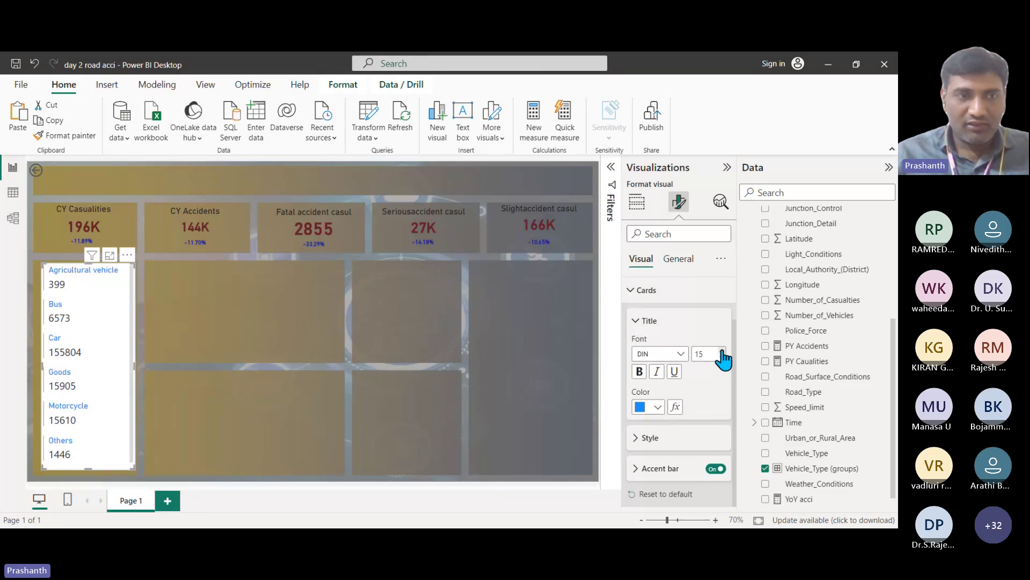
pyautogui.click(723, 351)
pyautogui.click(658, 407)
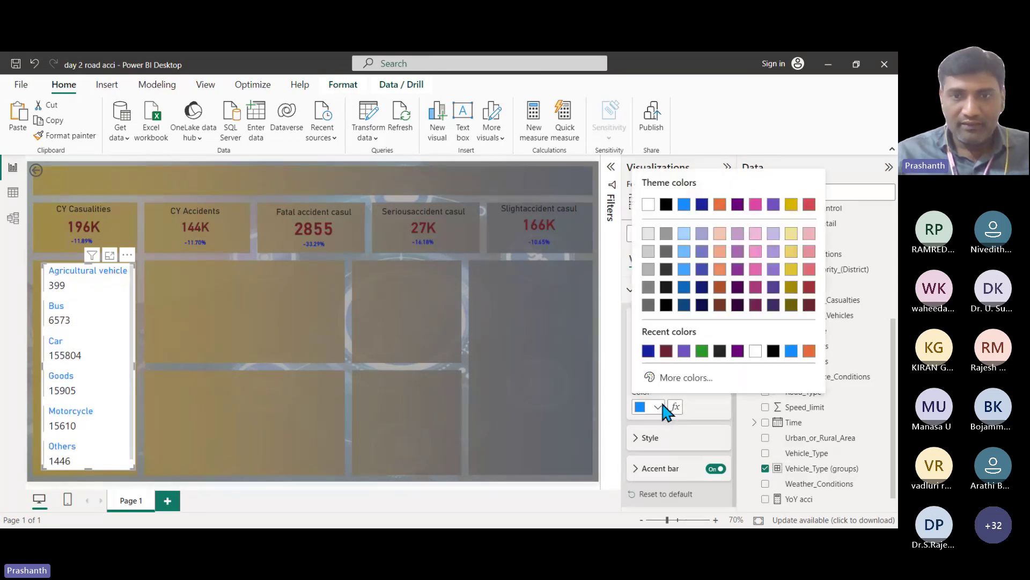
pyautogui.click(667, 352)
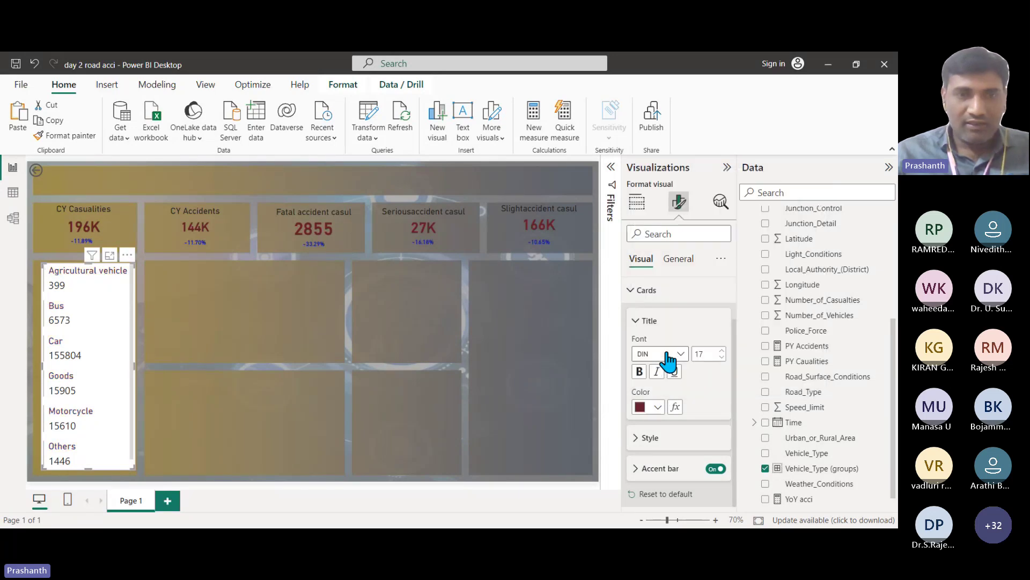
pyautogui.click(658, 405)
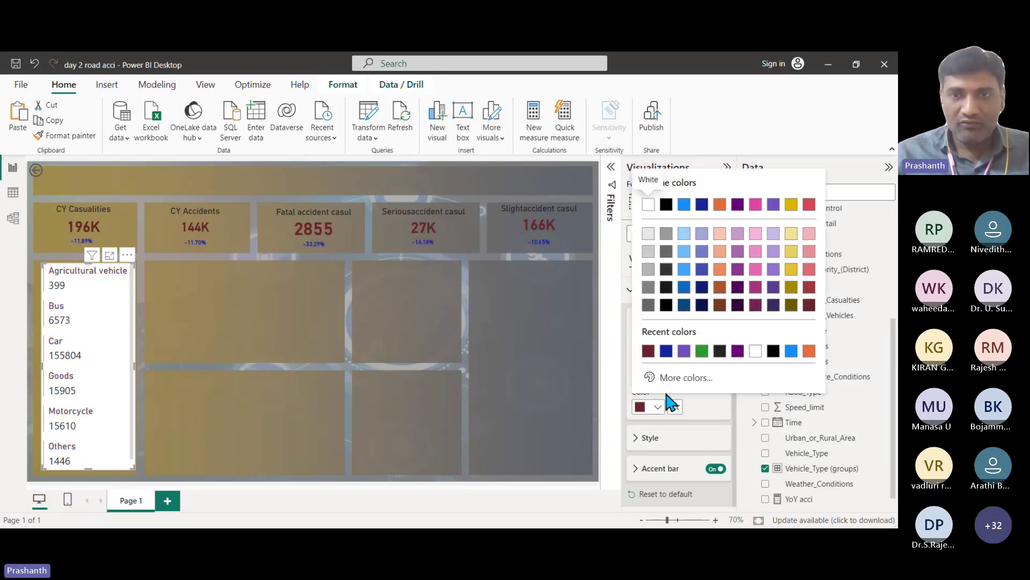
pyautogui.click(684, 352)
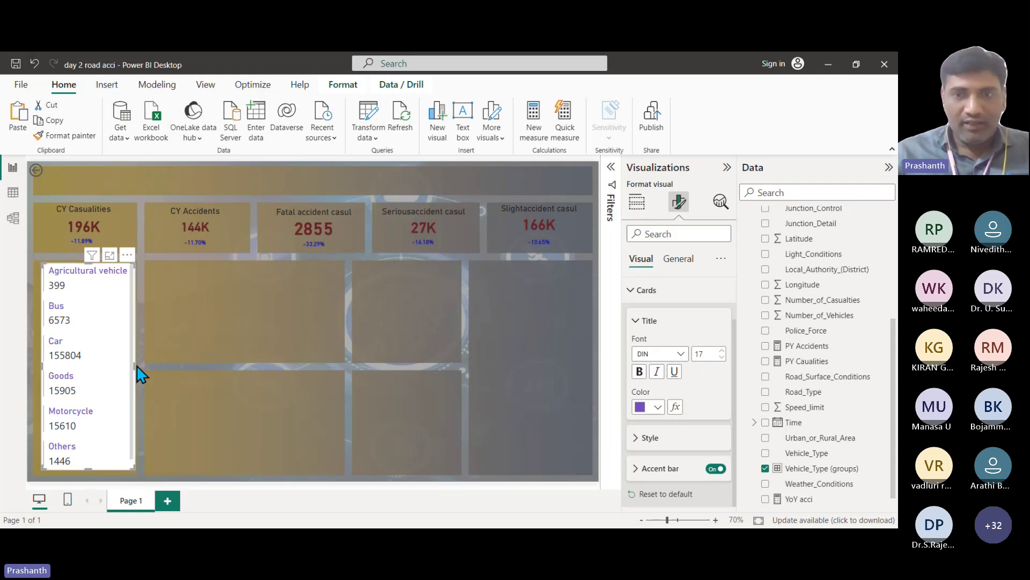
# Step: Switch the card's Effects Background toggle off in the General formatting settings
pyautogui.click(666, 258)
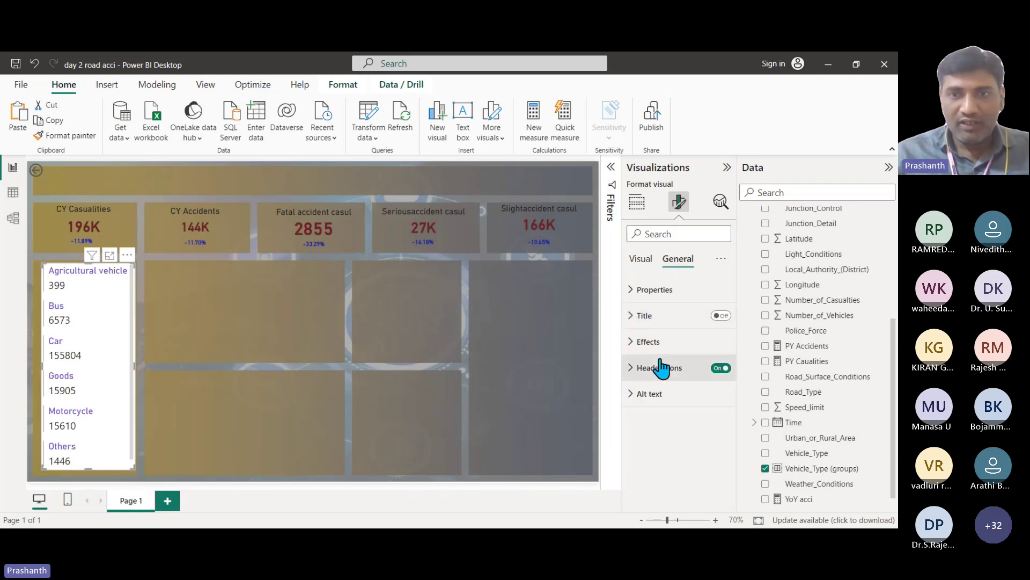
pyautogui.click(636, 345)
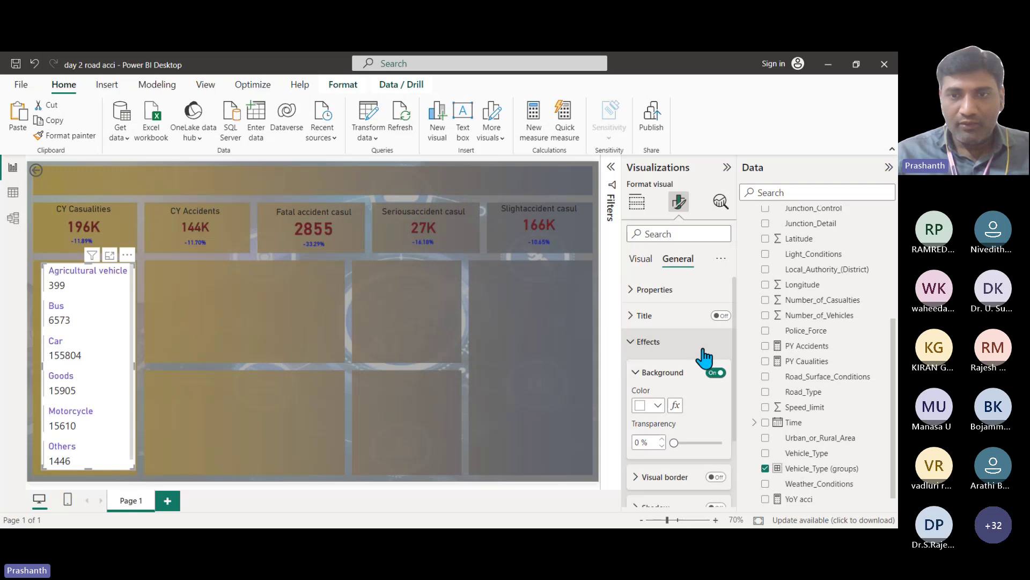
pyautogui.click(715, 373)
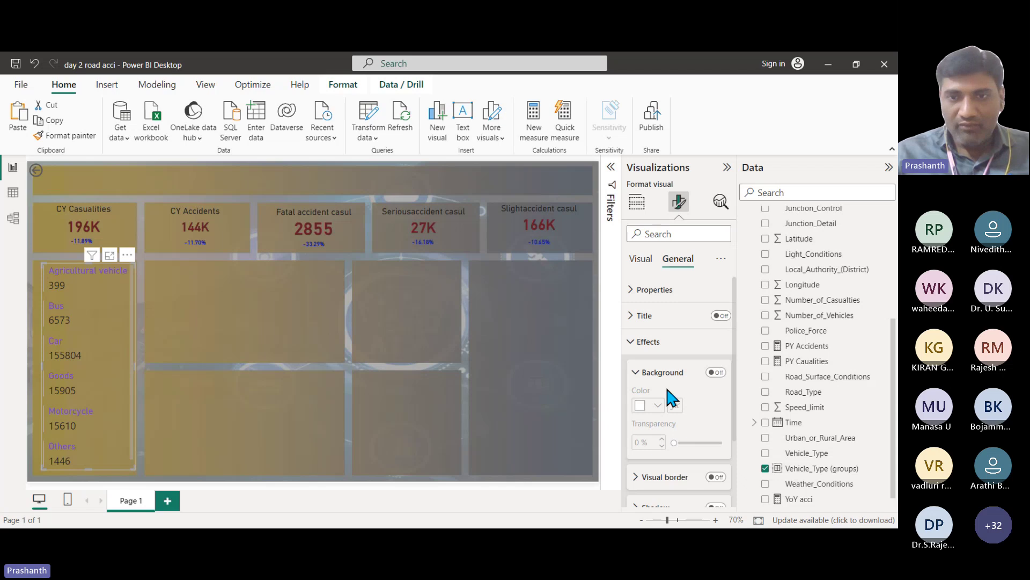
pyautogui.click(640, 260)
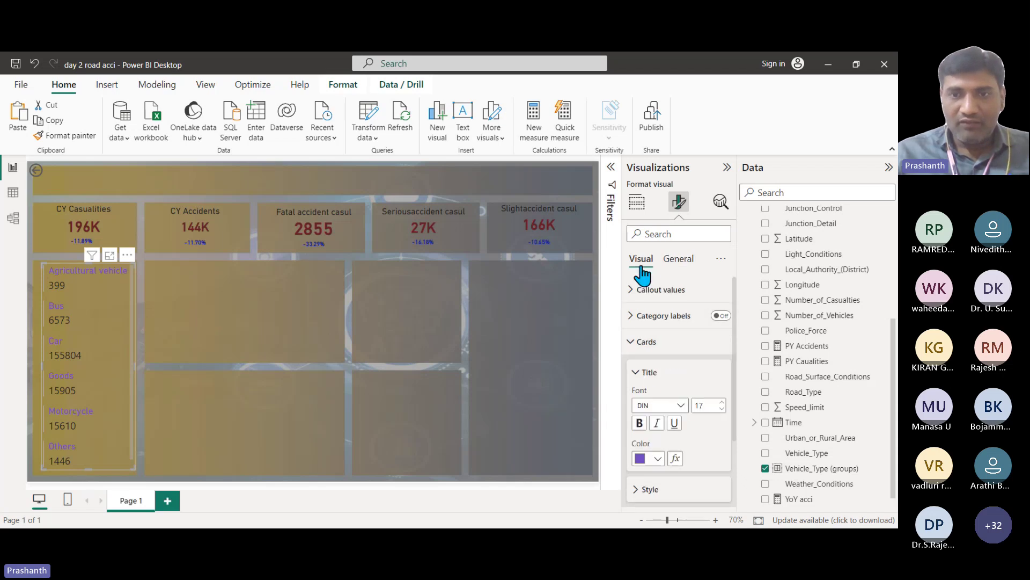
pyautogui.scroll(-1, 642, 387)
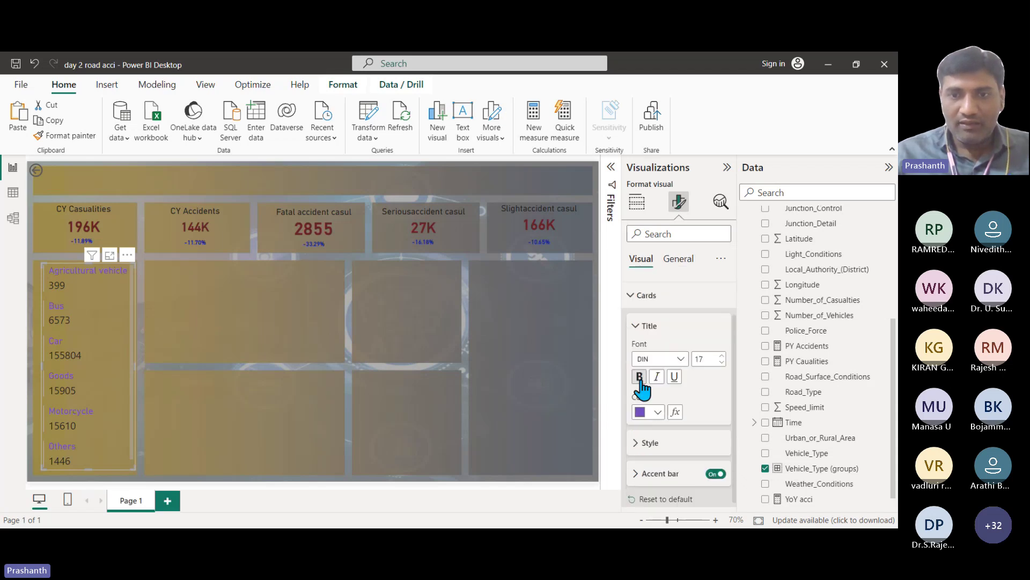
pyautogui.click(638, 439)
pyautogui.scroll(-2, 679, 408)
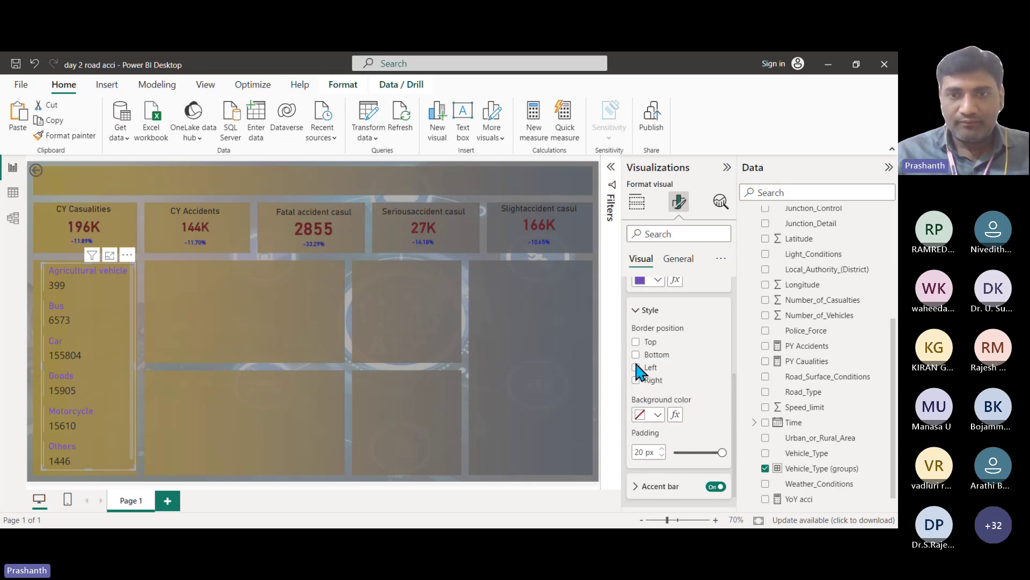
pyautogui.click(636, 380)
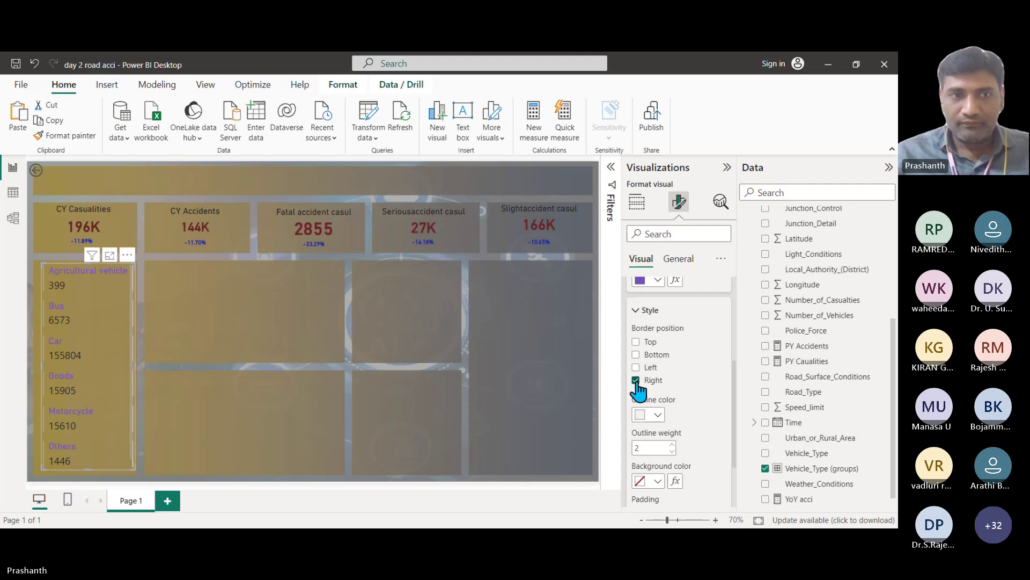
pyautogui.click(636, 380)
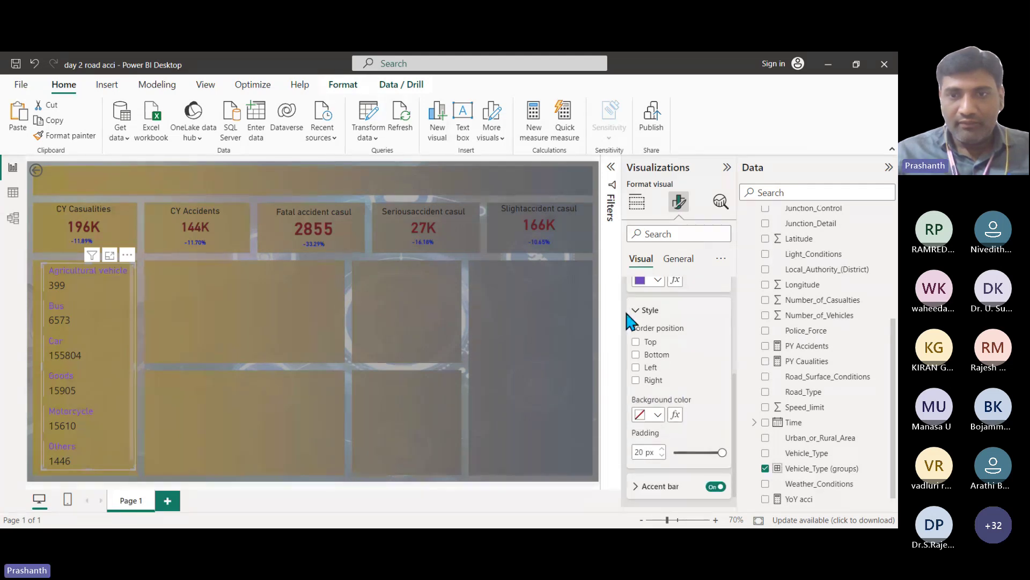
pyautogui.click(637, 312)
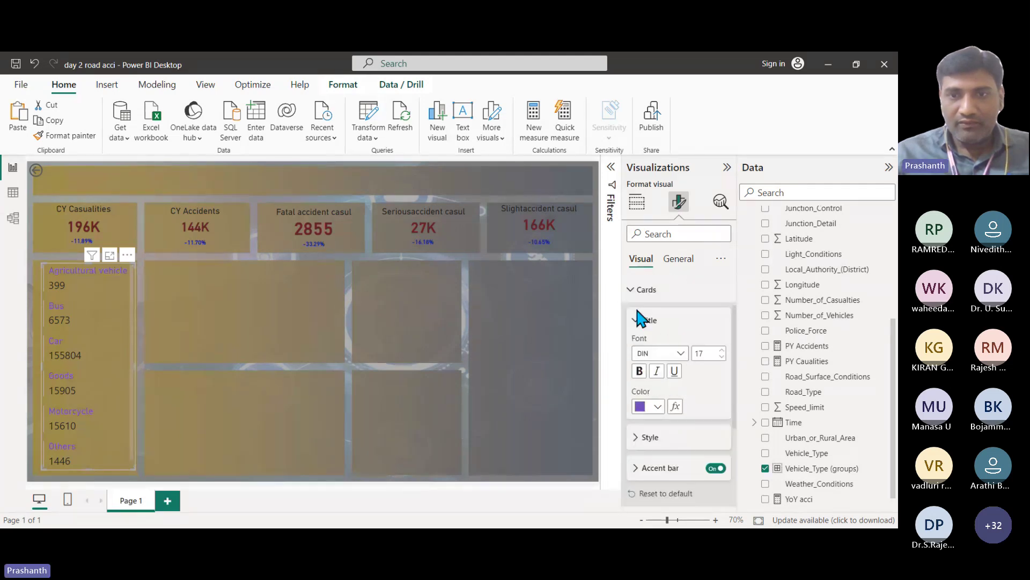
pyautogui.click(641, 468)
pyautogui.scroll(-2, 671, 381)
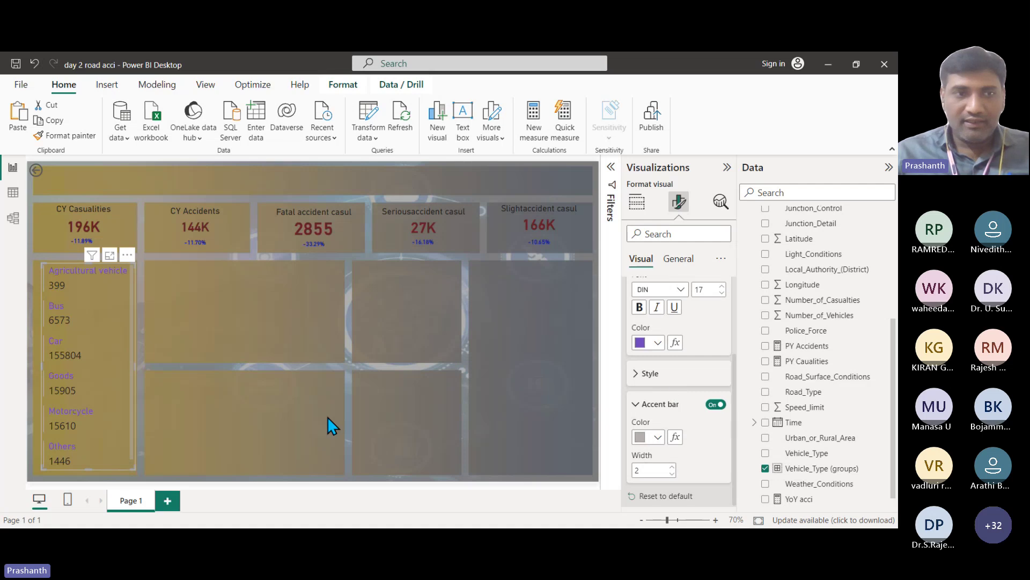
pyautogui.click(101, 377)
pyautogui.click(53, 362)
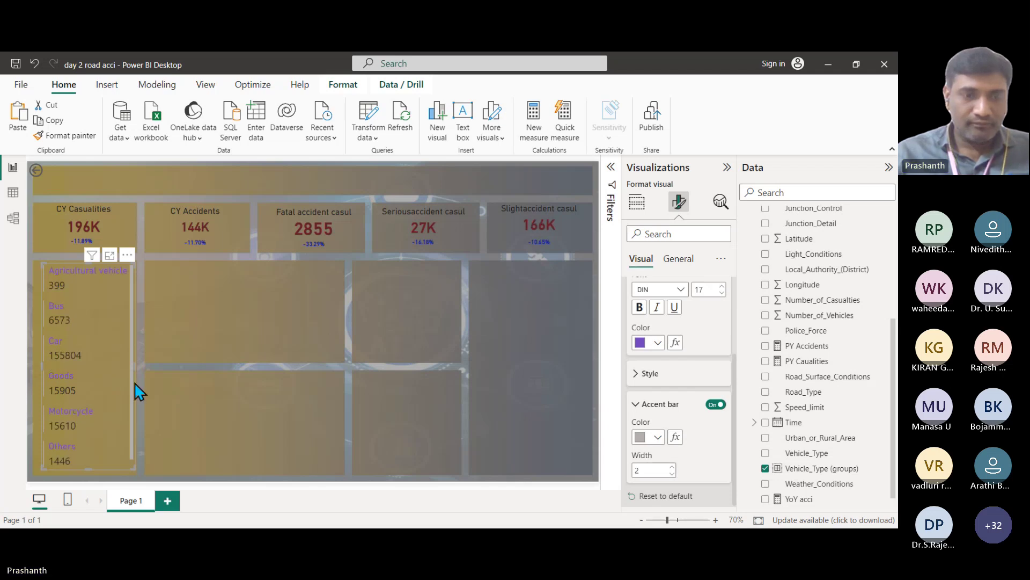
pyautogui.click(716, 404)
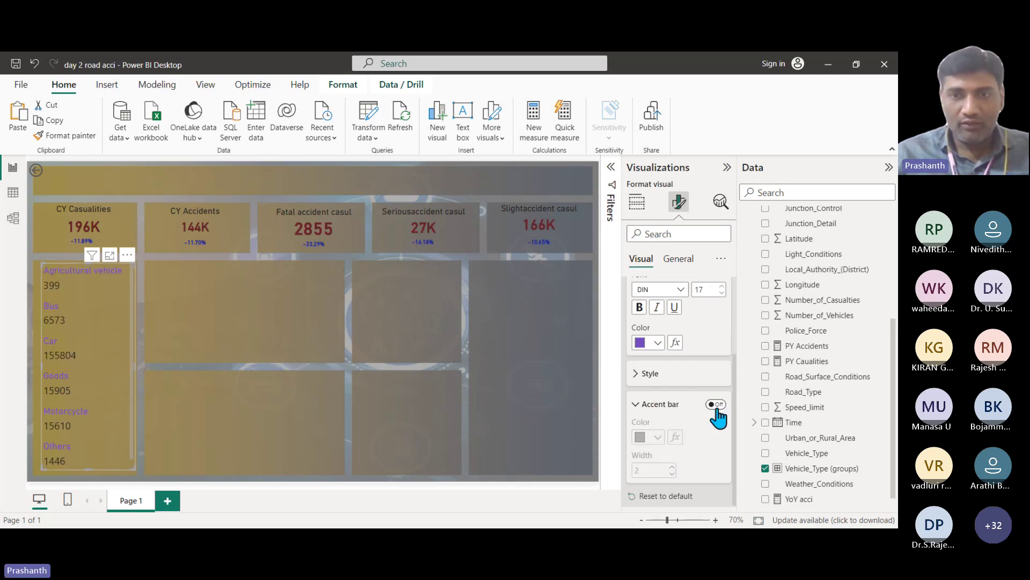
pyautogui.click(716, 405)
pyautogui.click(401, 323)
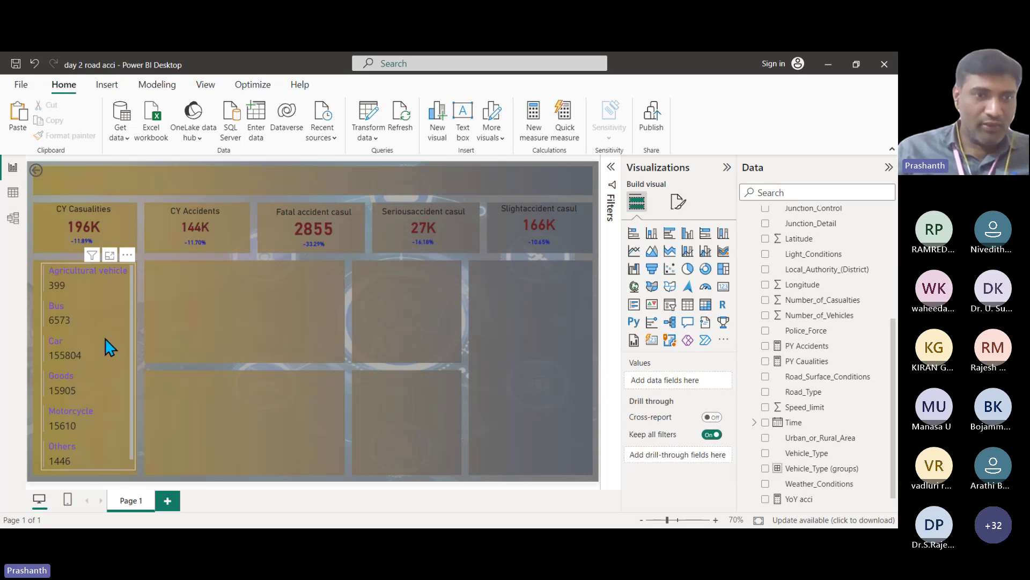
# Step: Shift the vehicle-type card slightly right and test cross-filtering the KPI cards by Car
pyautogui.moveTo(104, 345); pyautogui.dragTo(110, 346)
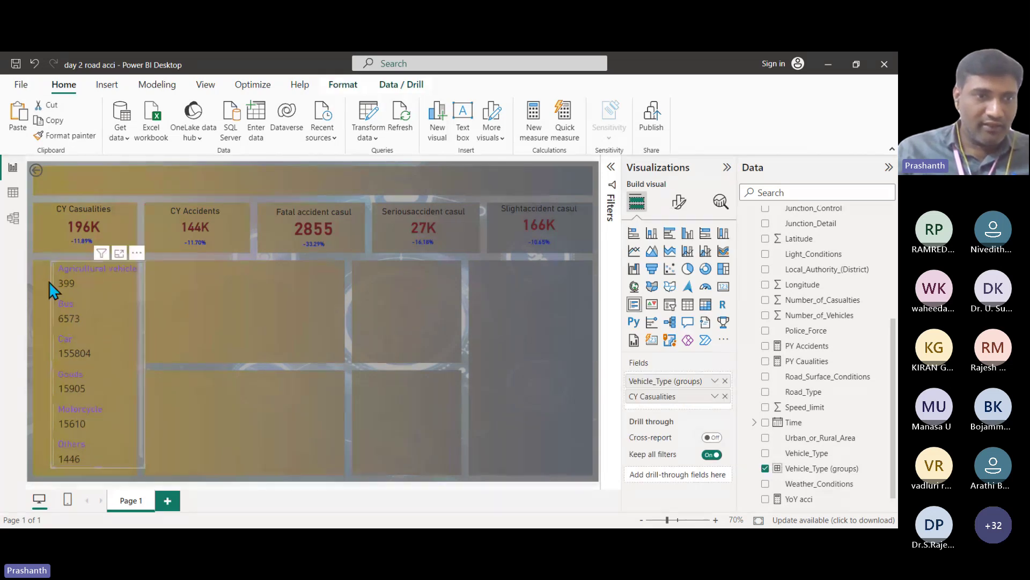
pyautogui.click(224, 313)
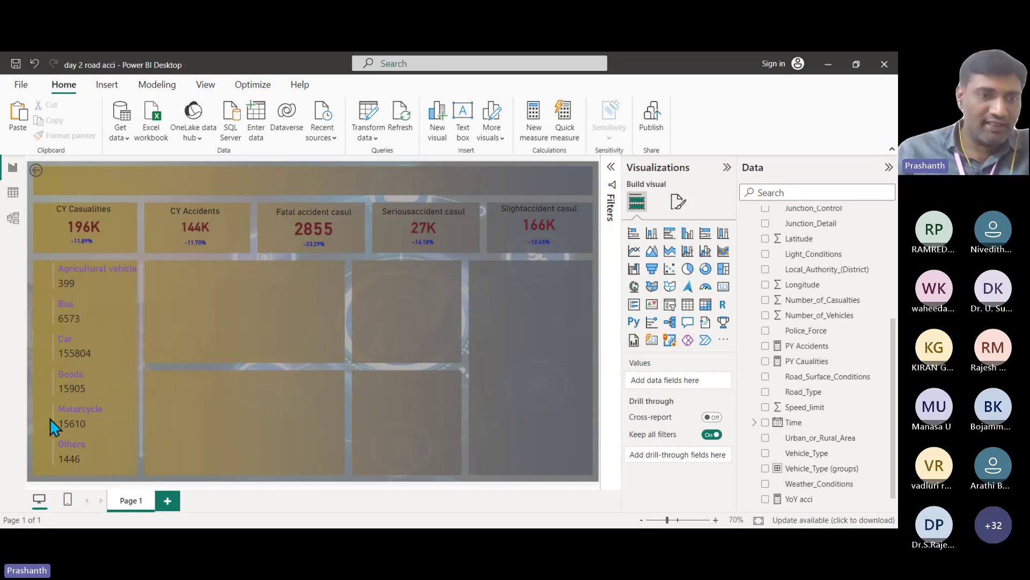
pyautogui.click(116, 366)
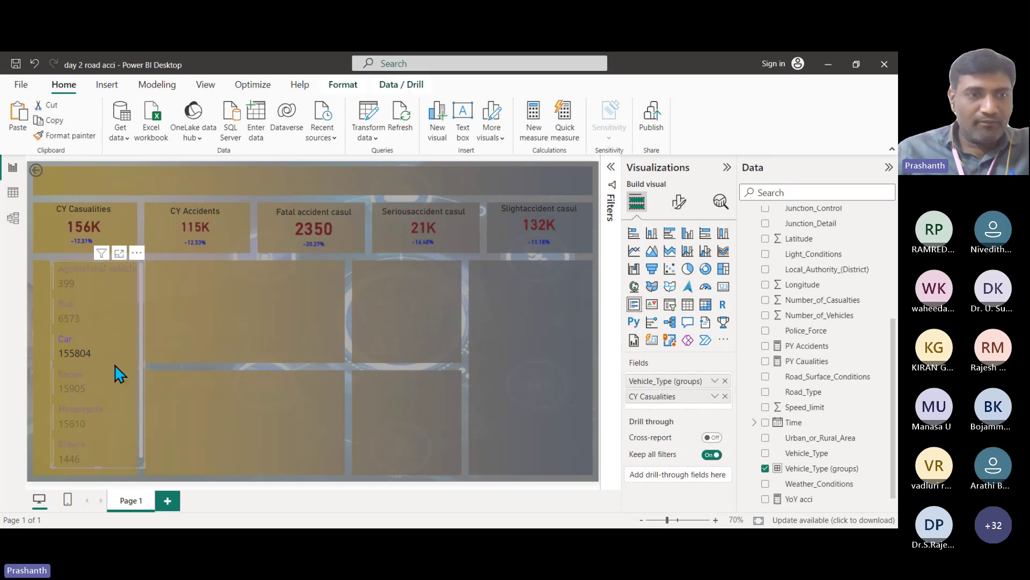
pyautogui.click(127, 371)
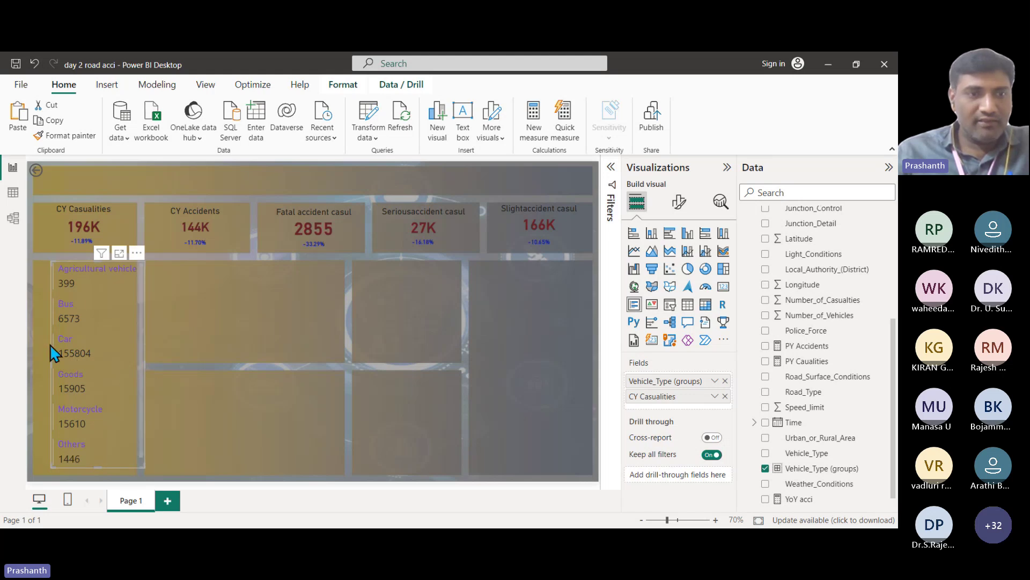
pyautogui.click(136, 253)
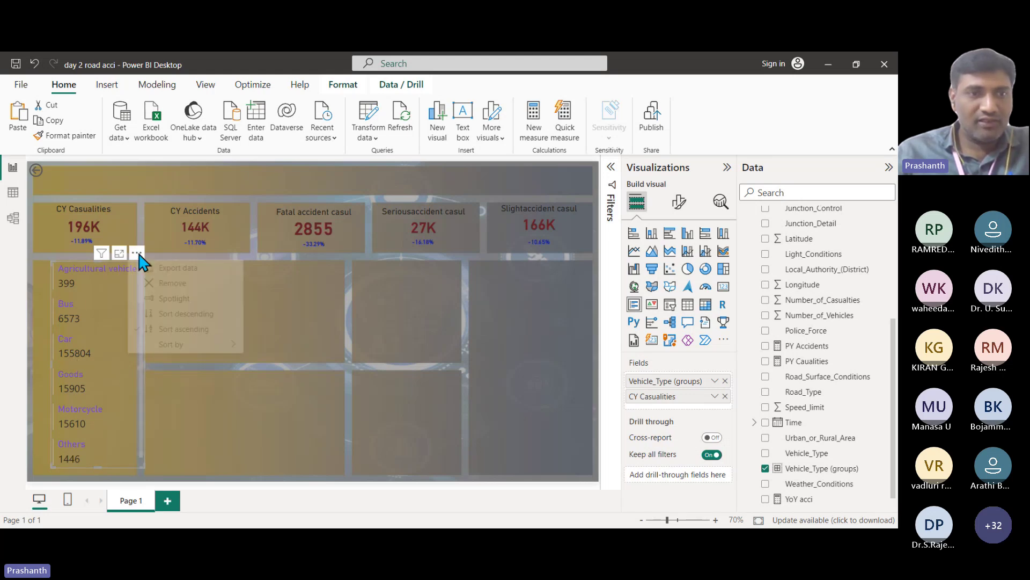
pyautogui.press('Escape')
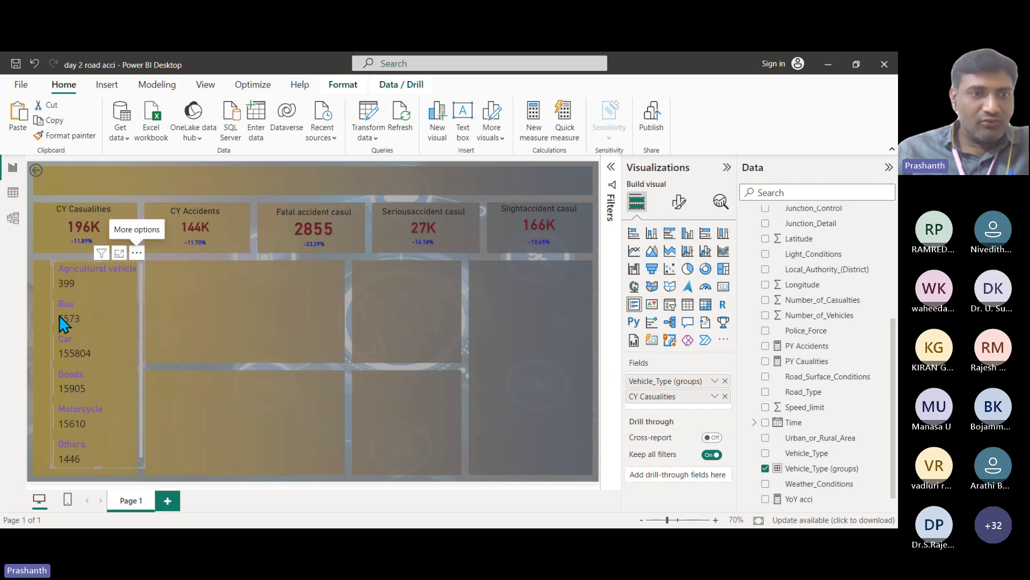
# Step: Narrow the vehicle-type card from its left edge and test a Bus cross-filter on the KPIs
pyautogui.moveTo(51, 365); pyautogui.dragTo(65, 367)
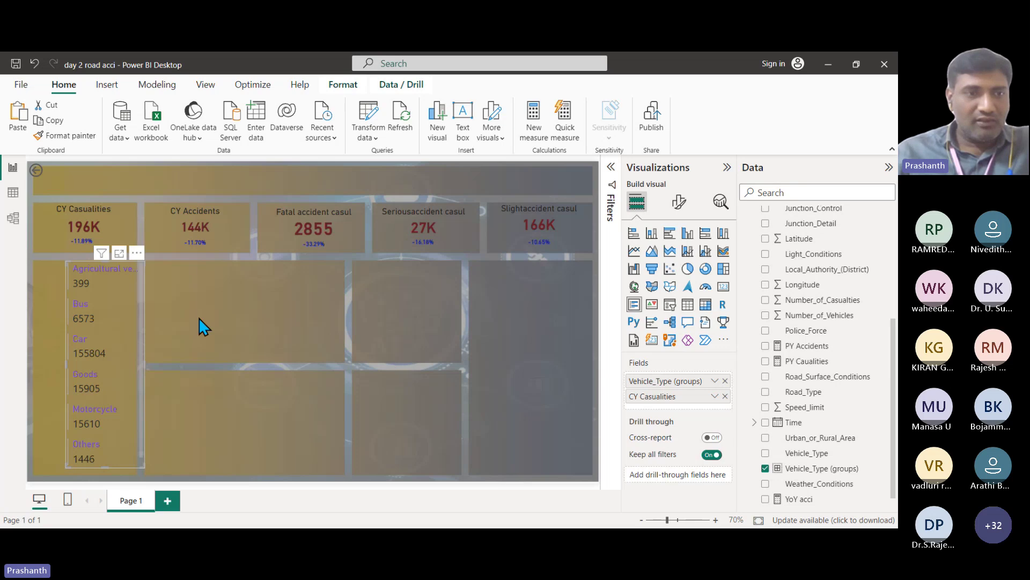
pyautogui.click(217, 347)
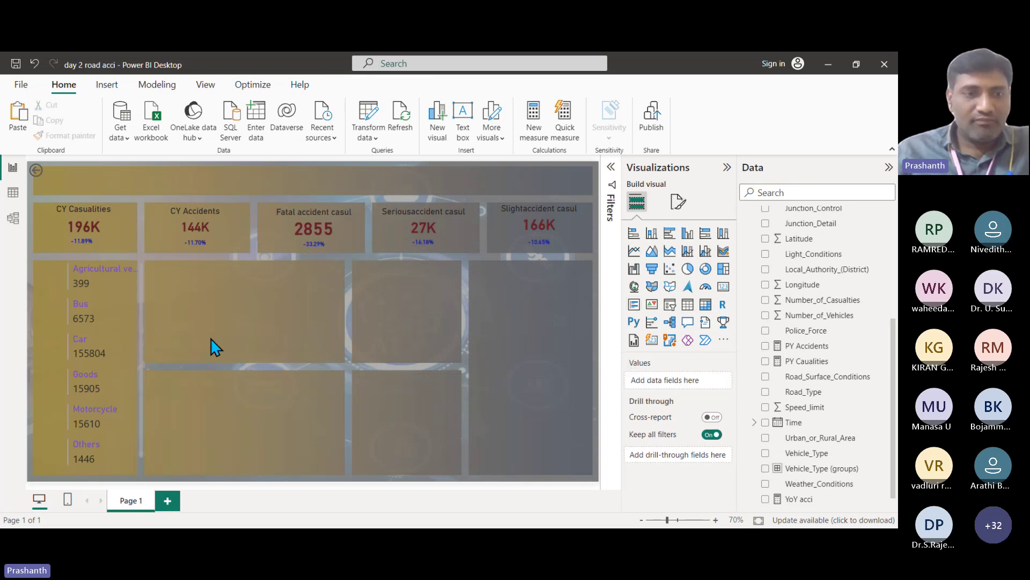
pyautogui.click(131, 321)
pyautogui.click(131, 320)
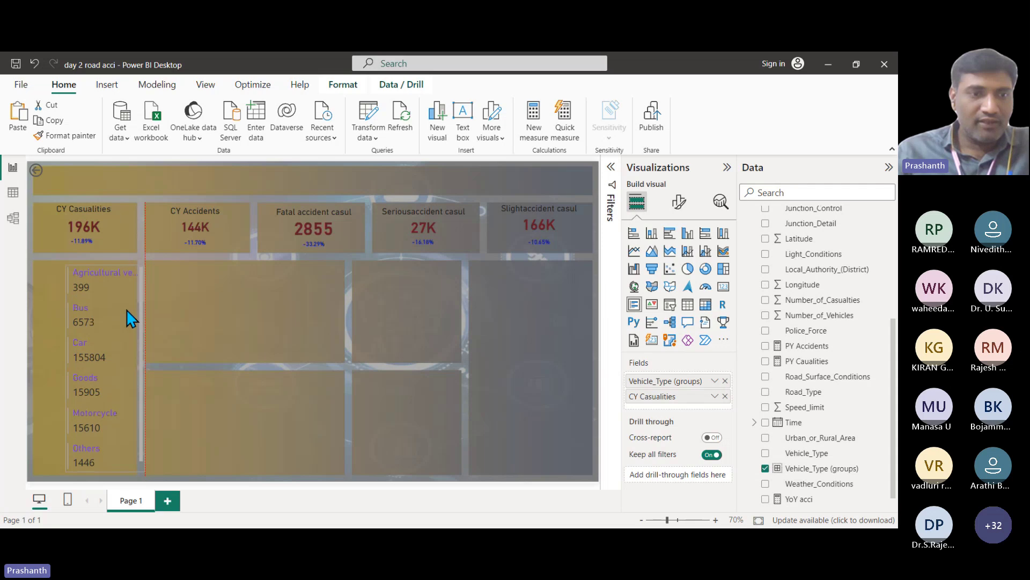
pyautogui.click(267, 314)
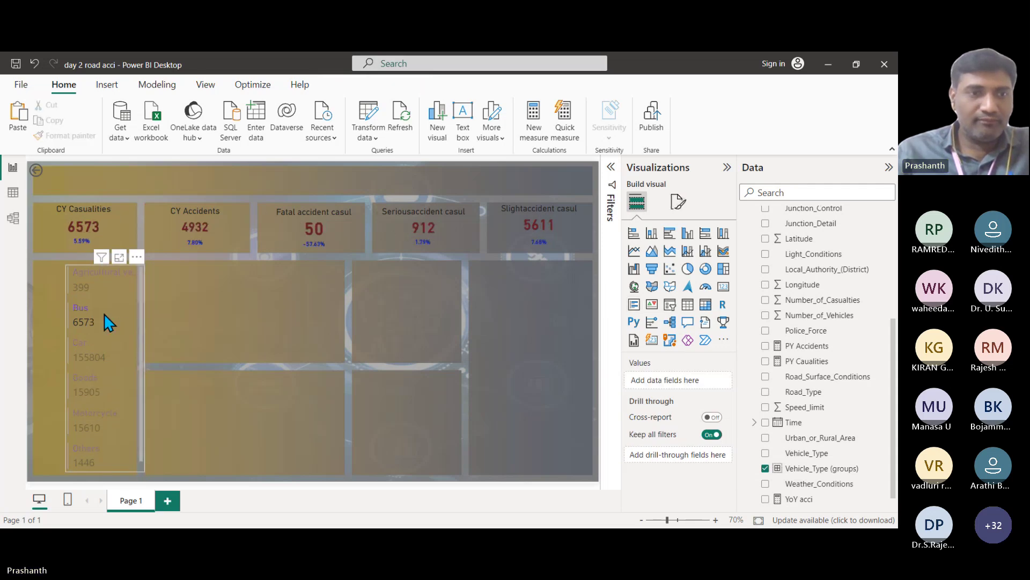
pyautogui.click(109, 322)
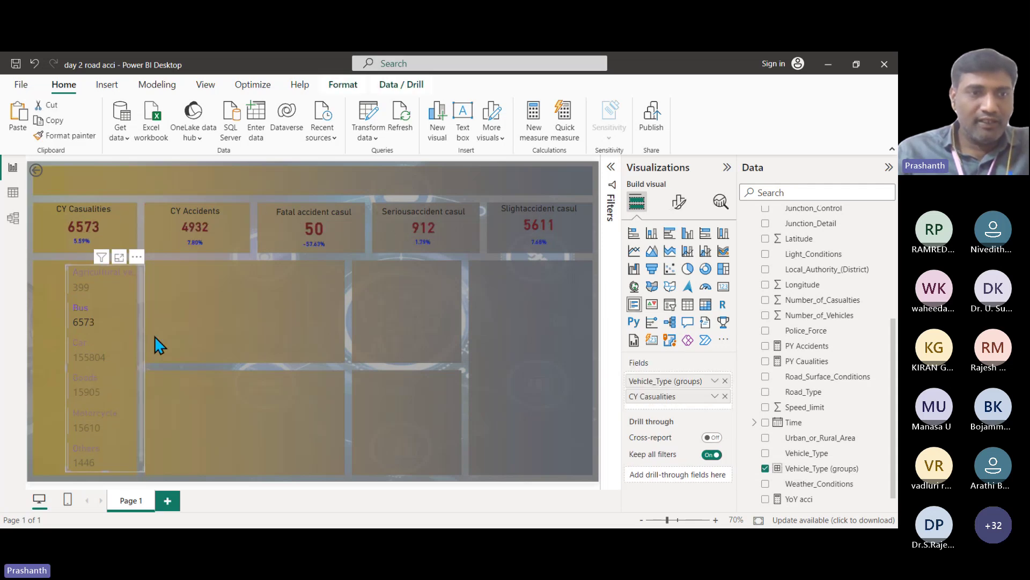
pyautogui.click(92, 321)
pyautogui.click(107, 84)
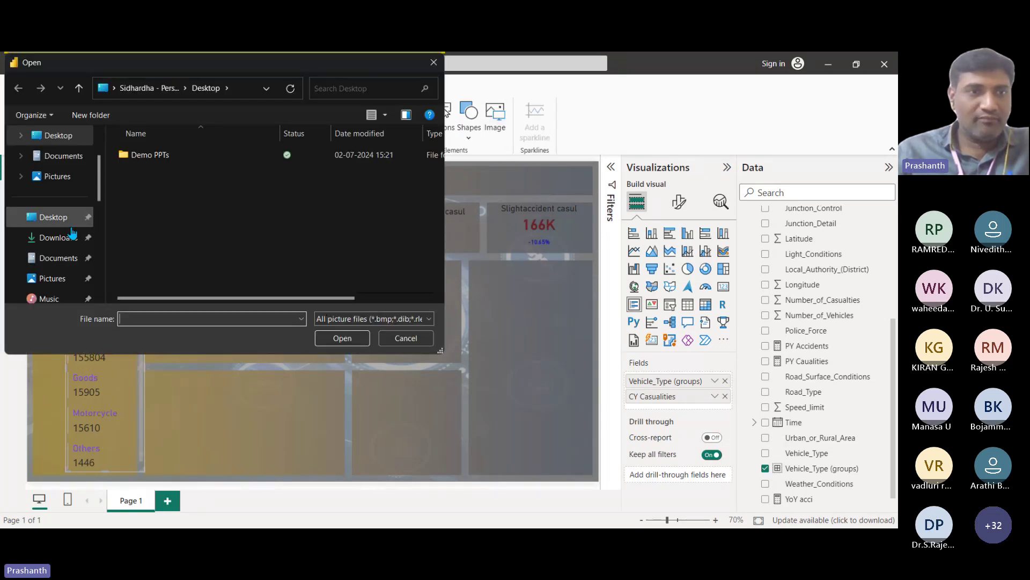
# Step: Insert the Bike 3 picture from the Vehicel Images folder as a small icon beside the Motorcycle row
pyautogui.moveTo(99, 177); pyautogui.dragTo(100, 232)
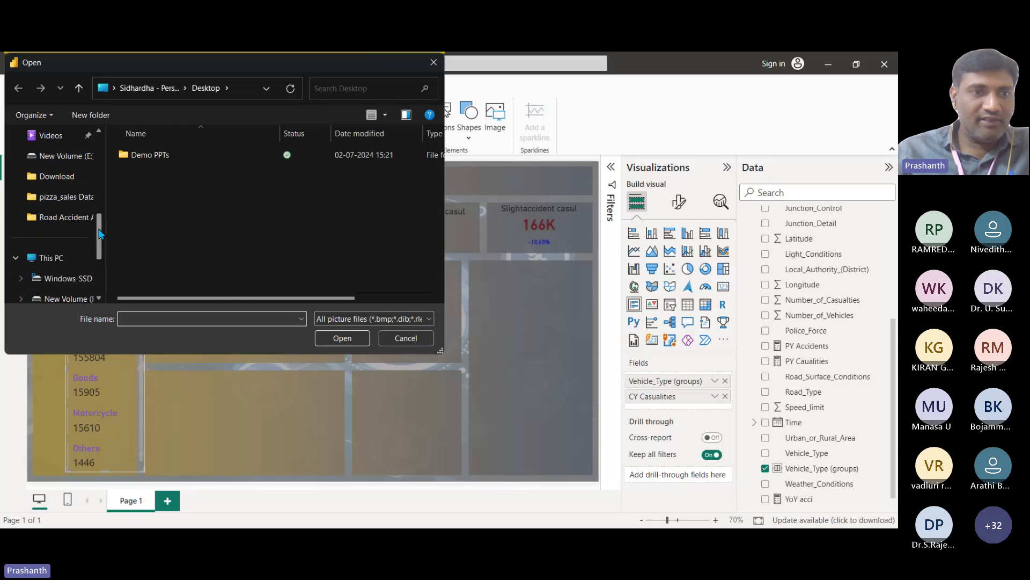
pyautogui.scroll(-1, 64, 258)
pyautogui.click(64, 257)
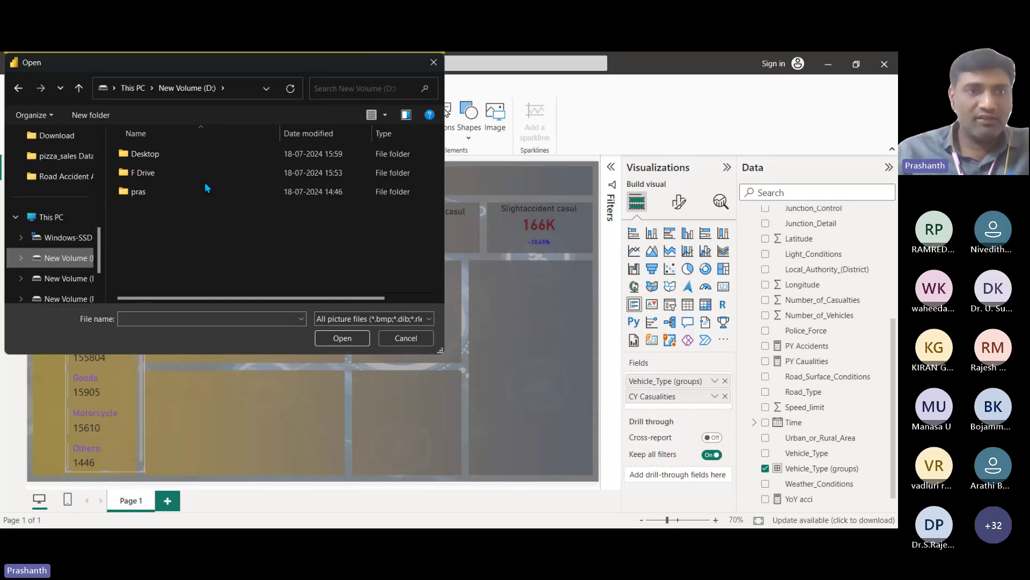
pyautogui.doubleClick(142, 154)
pyautogui.scroll(-1, 153, 266)
pyautogui.doubleClick(153, 245)
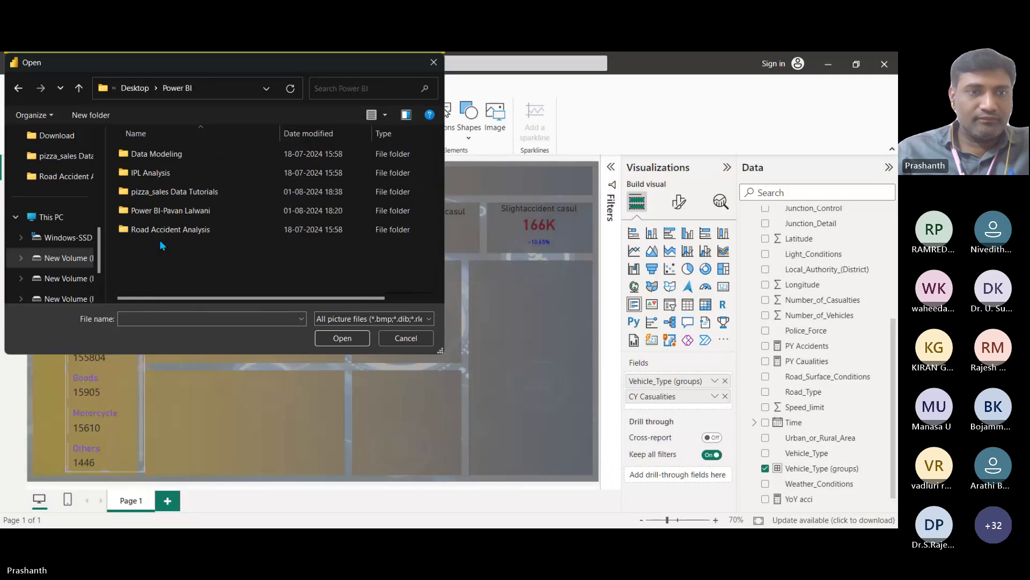
pyautogui.doubleClick(166, 229)
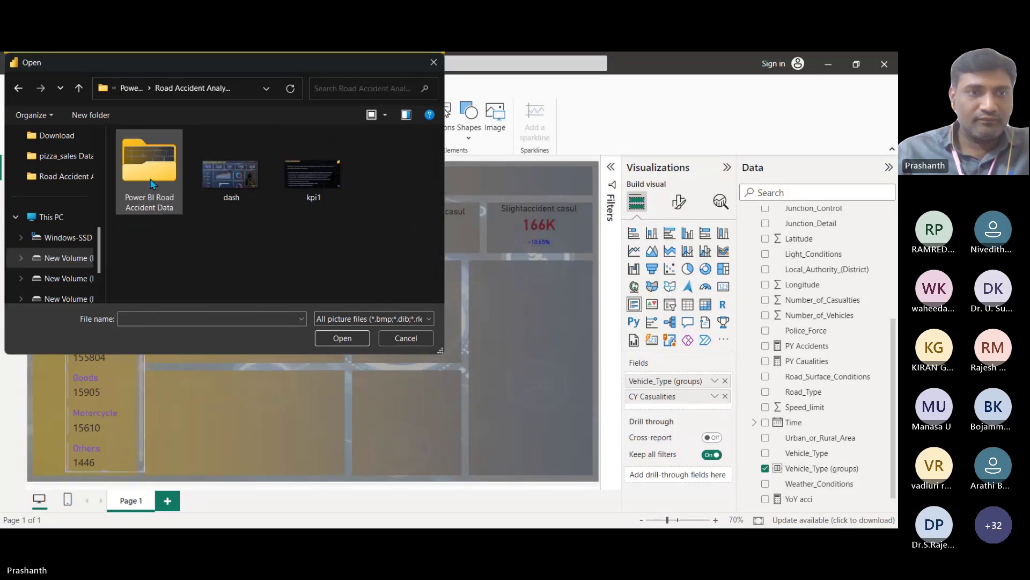
pyautogui.doubleClick(152, 171)
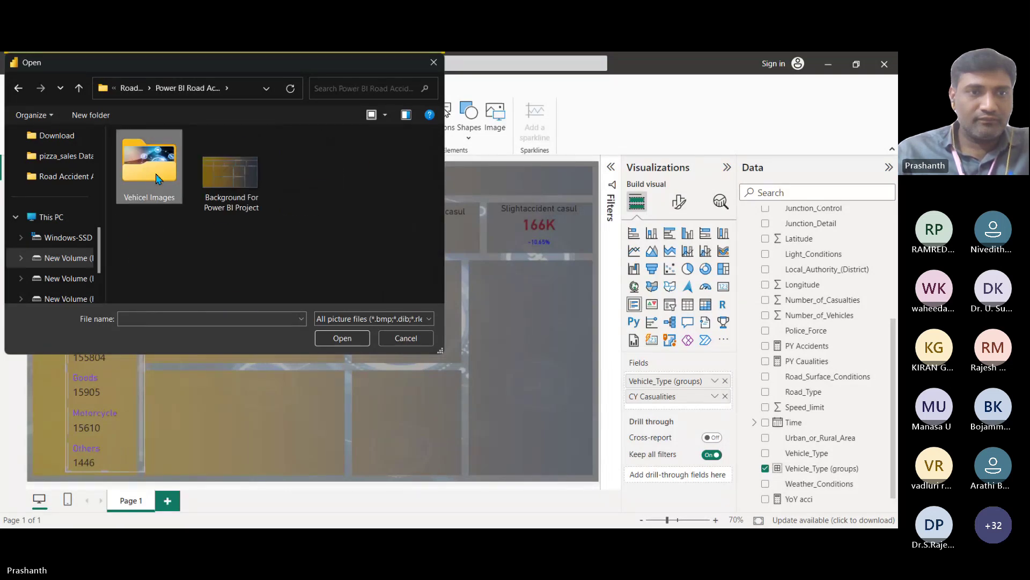
pyautogui.doubleClick(151, 170)
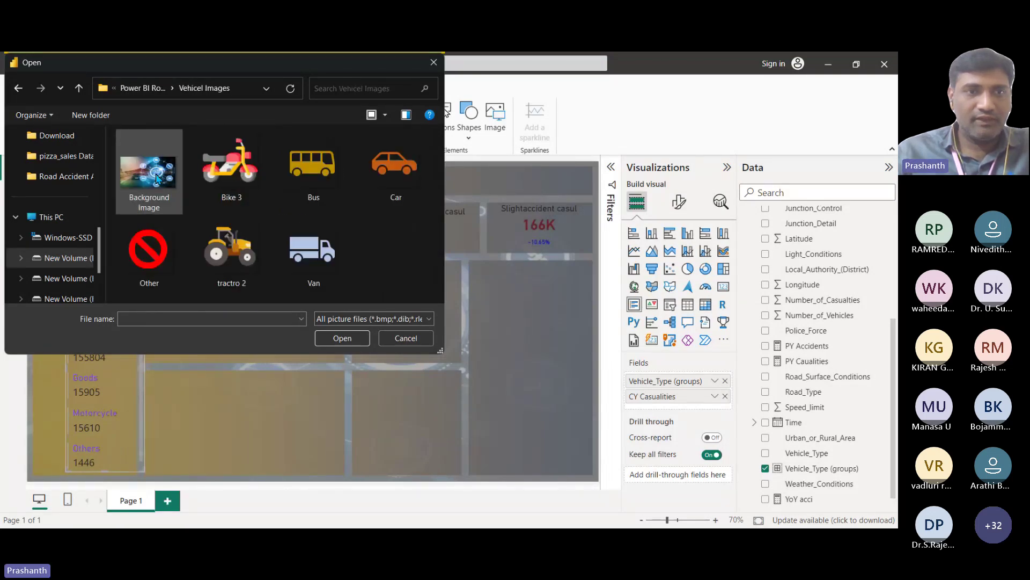
pyautogui.click(241, 169)
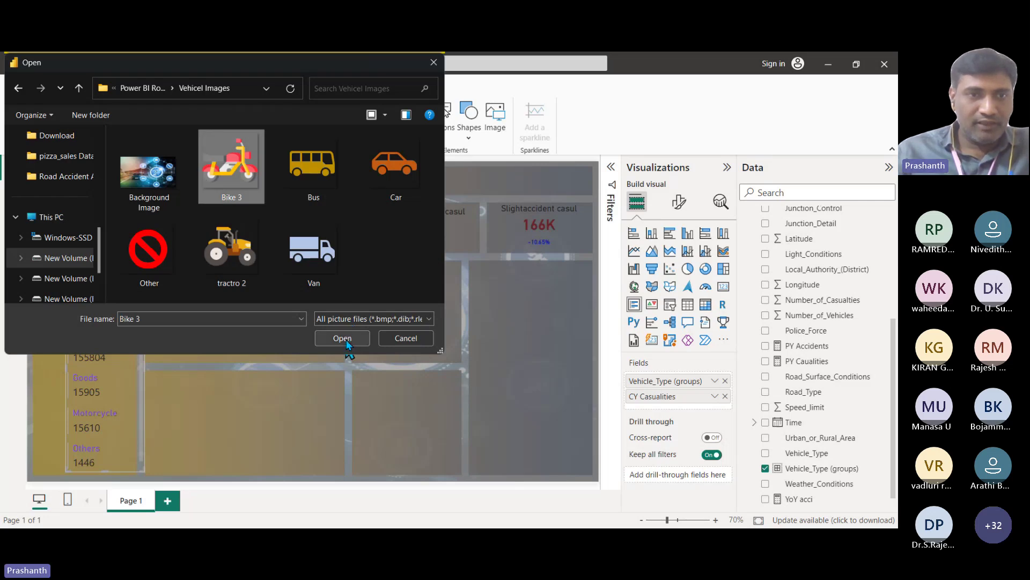
pyautogui.click(346, 340)
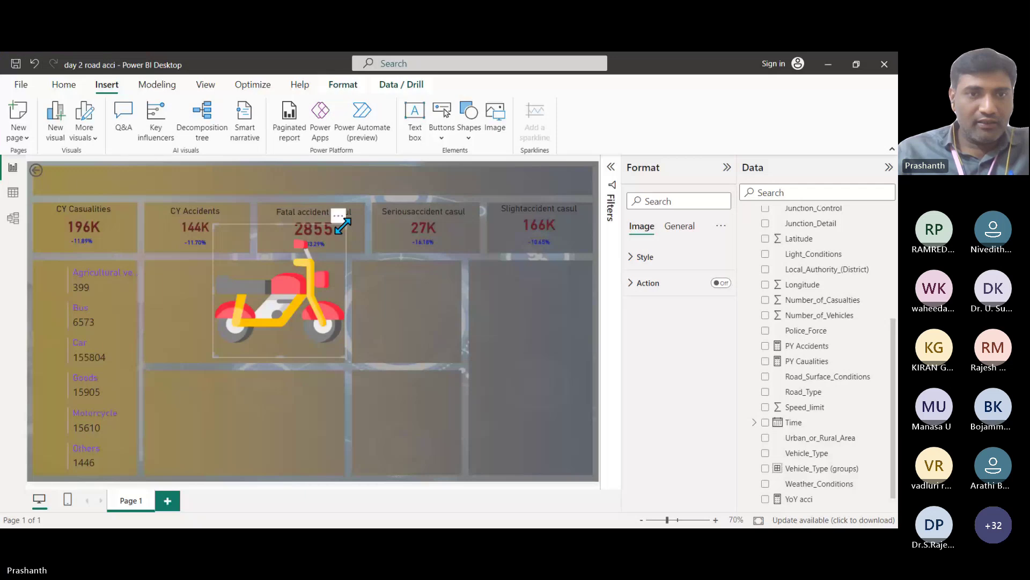
pyautogui.moveTo(345, 224); pyautogui.dragTo(245, 305)
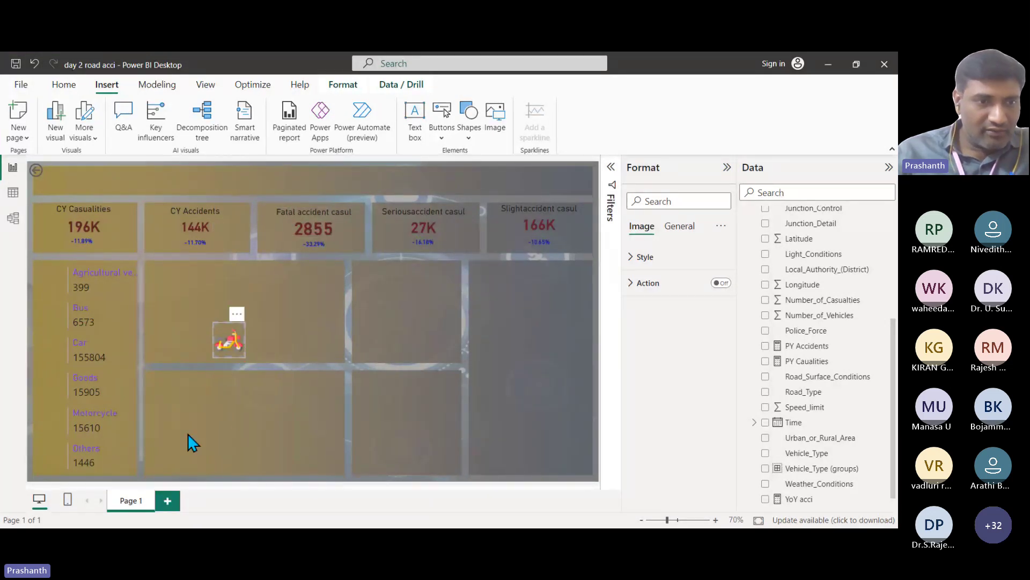
pyautogui.moveTo(236, 337); pyautogui.dragTo(53, 420)
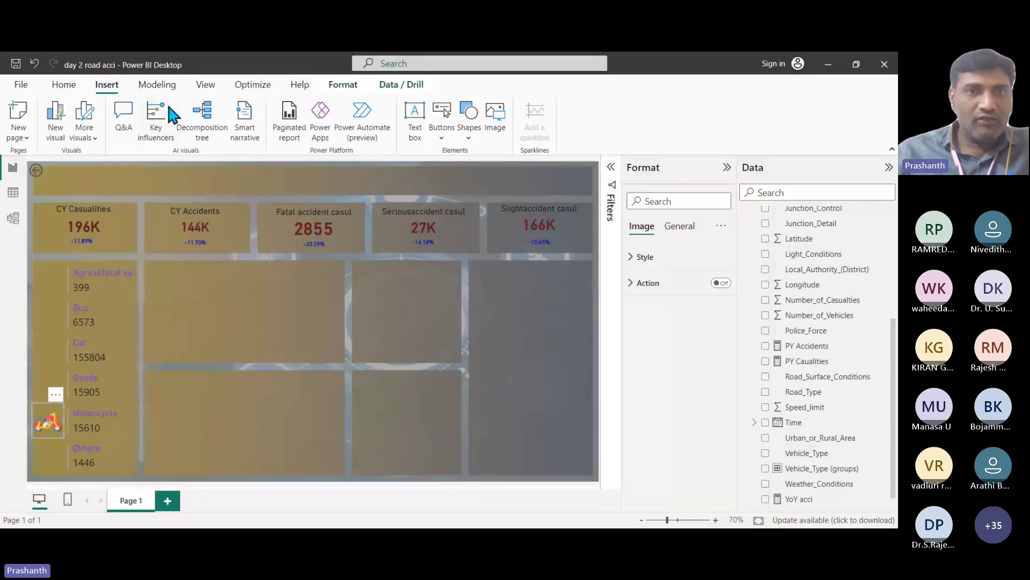
# Step: Insert the Car picture and shrink it to an icon beside the Car row
pyautogui.click(495, 118)
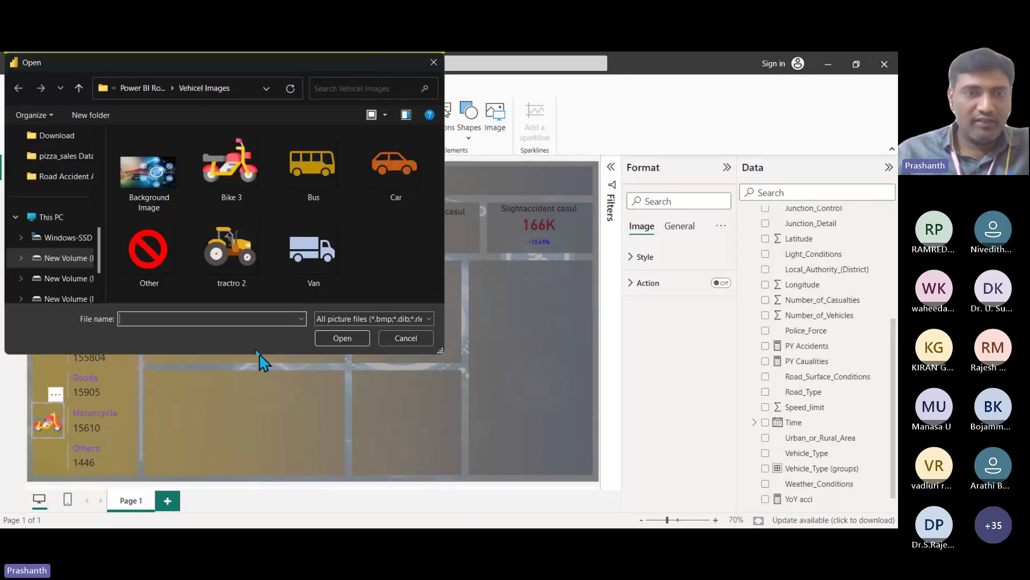
pyautogui.click(386, 176)
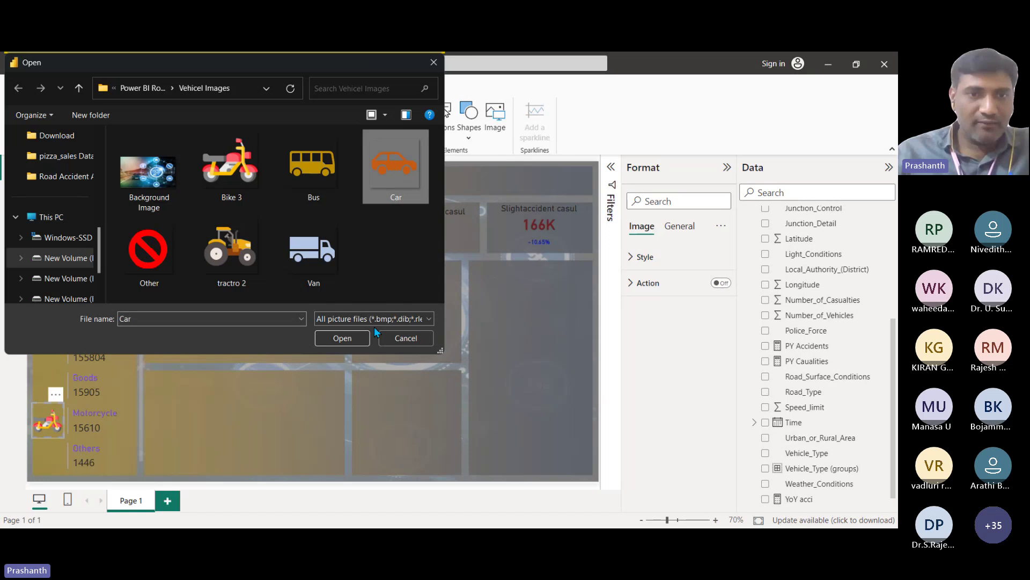
pyautogui.click(344, 339)
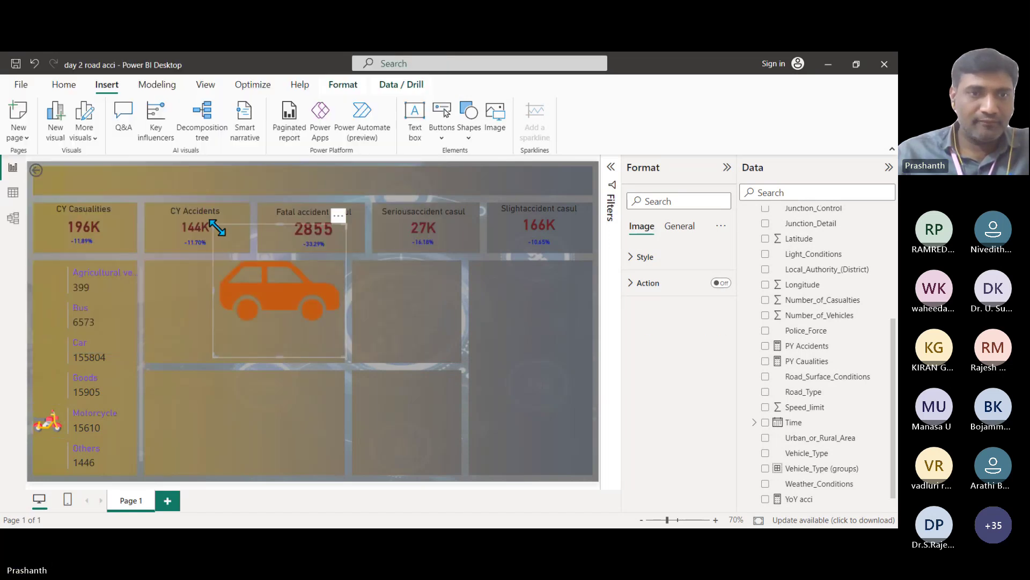
pyautogui.moveTo(213, 224); pyautogui.dragTo(49, 344)
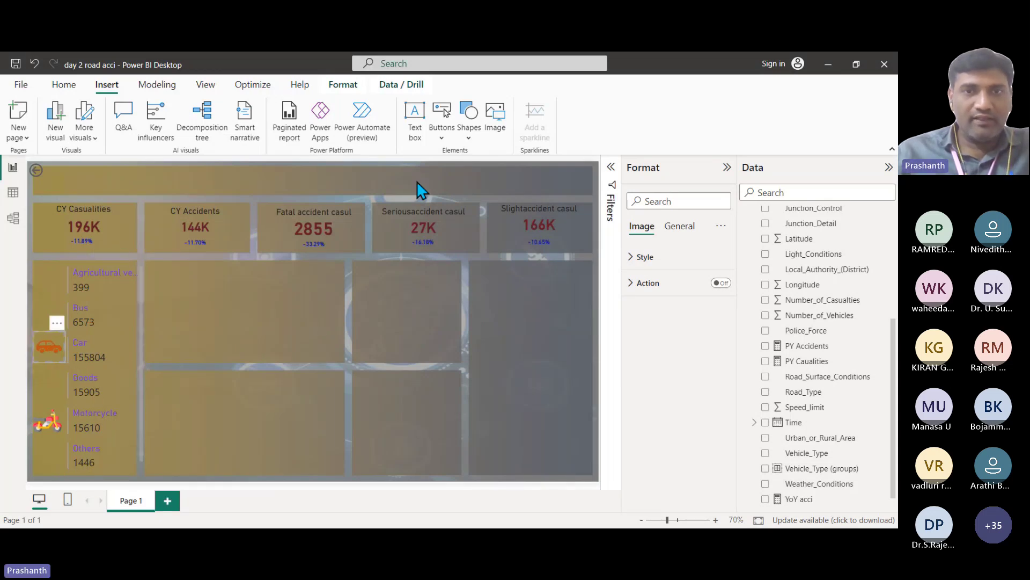
# Step: Insert the Other prohibition-sign picture and size it as an icon beside the Others row
pyautogui.click(501, 118)
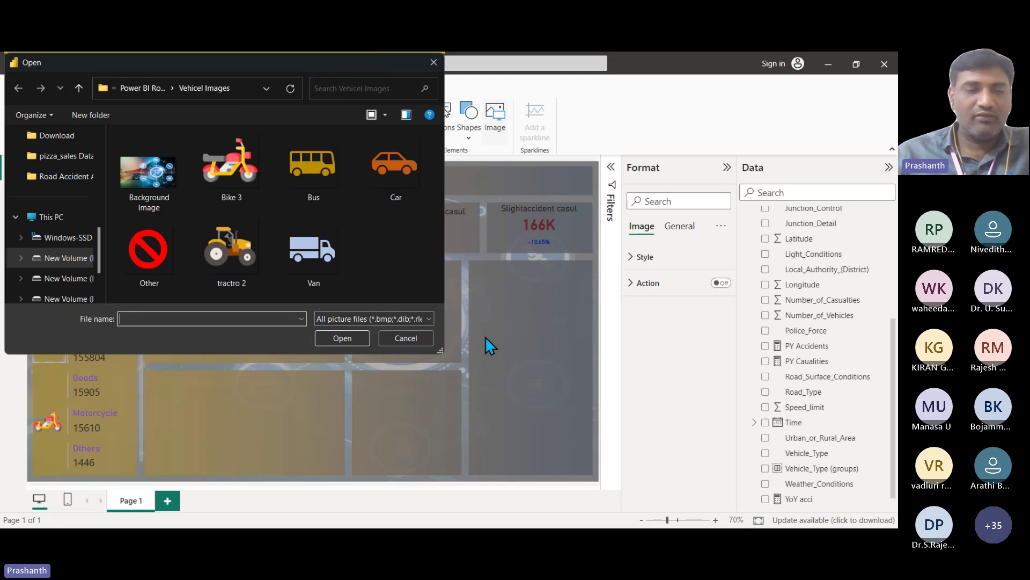
pyautogui.click(153, 258)
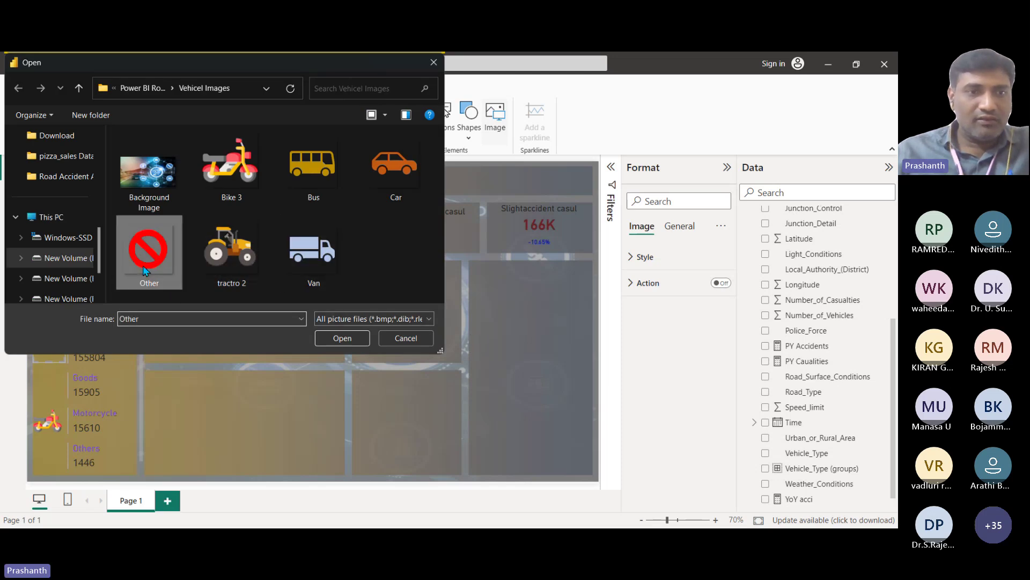
pyautogui.click(342, 338)
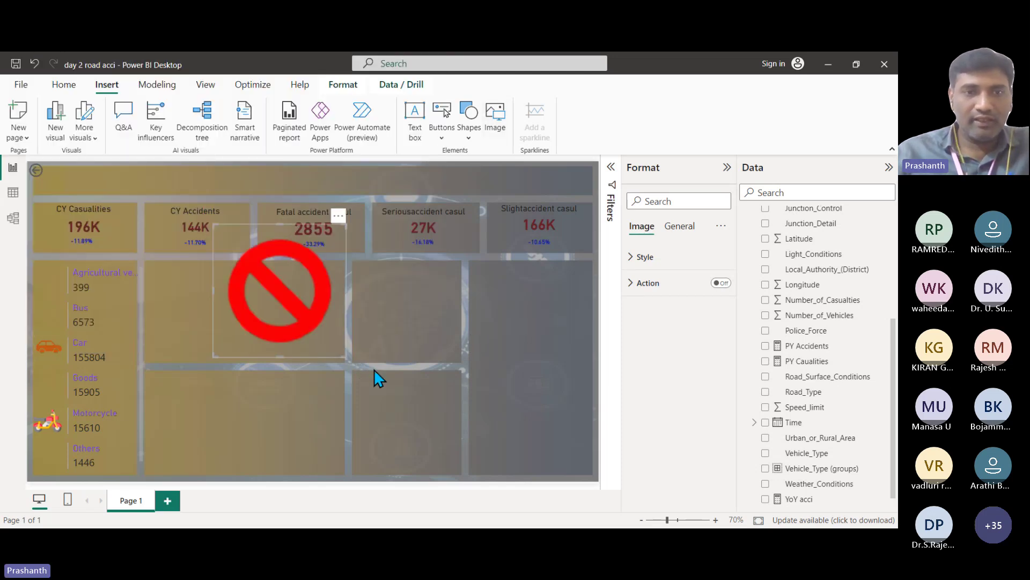
pyautogui.moveTo(214, 224); pyautogui.dragTo(52, 458)
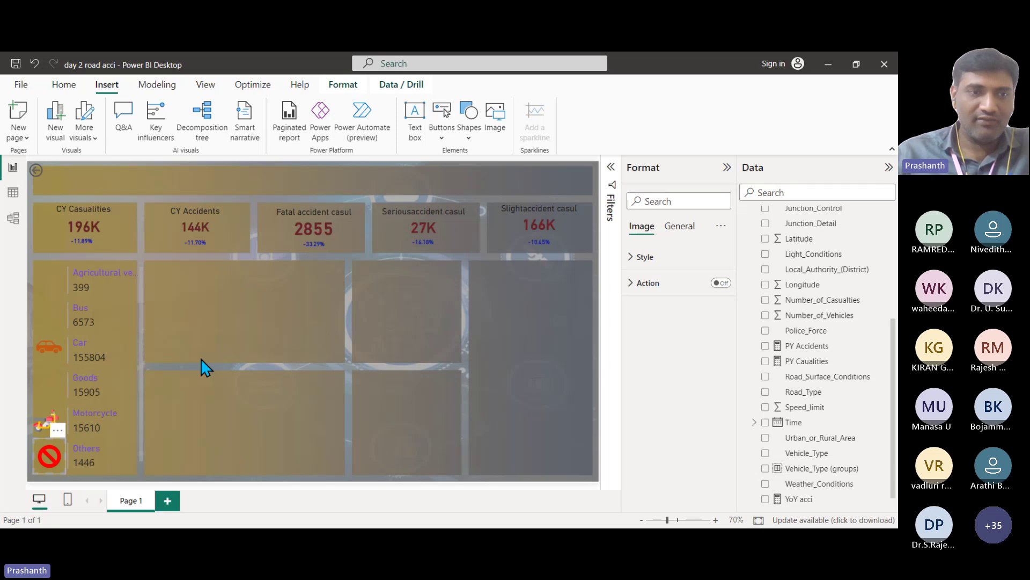
# Step: Insert the Bus picture, undo the accidental CY Accidents card move, and place the bus icon beside Bus
pyautogui.click(501, 111)
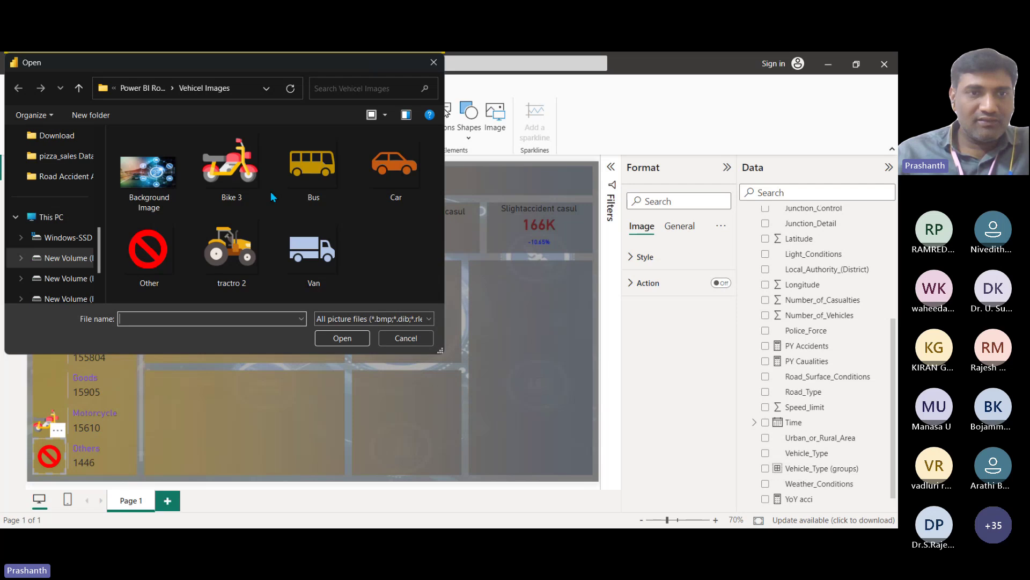
pyautogui.click(320, 178)
pyautogui.click(342, 338)
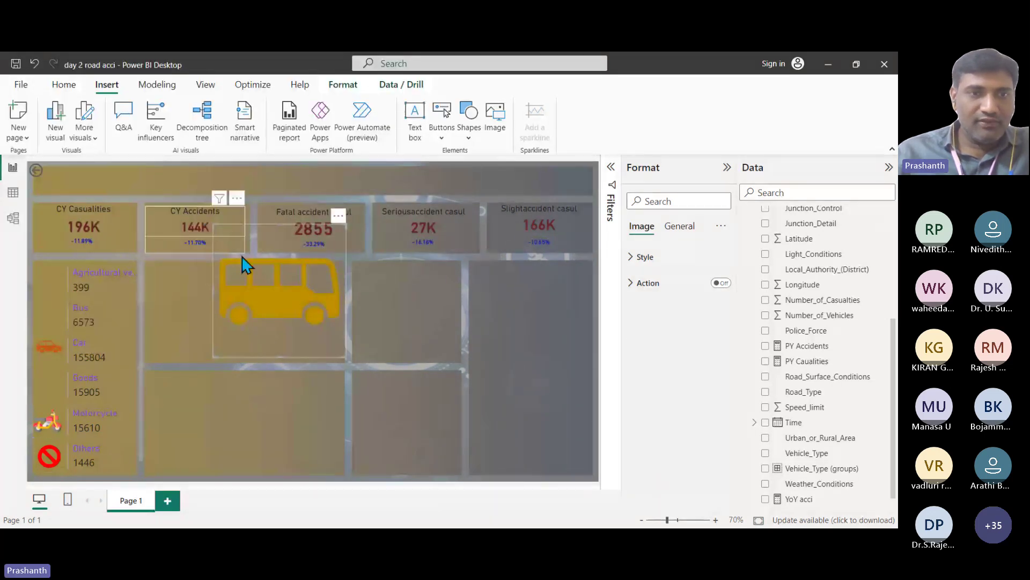
pyautogui.moveTo(243, 263); pyautogui.dragTo(253, 295)
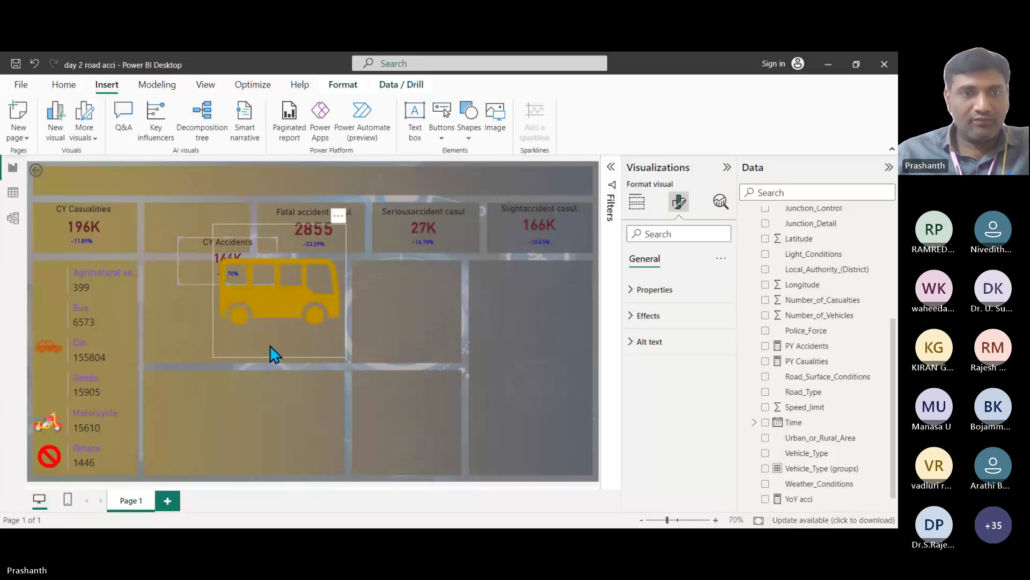
pyautogui.hotkey('ctrl', 'z')
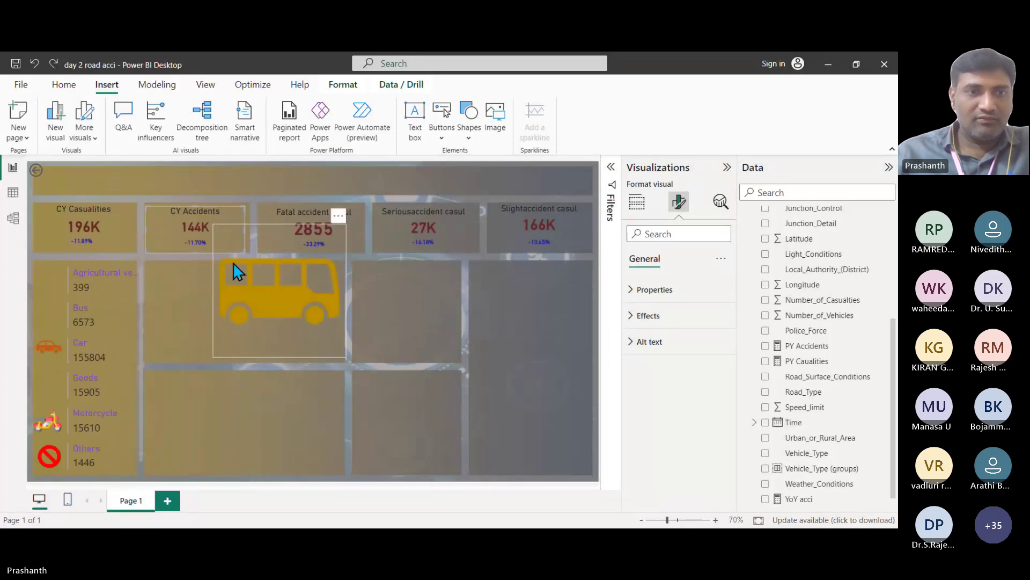
pyautogui.click(233, 262)
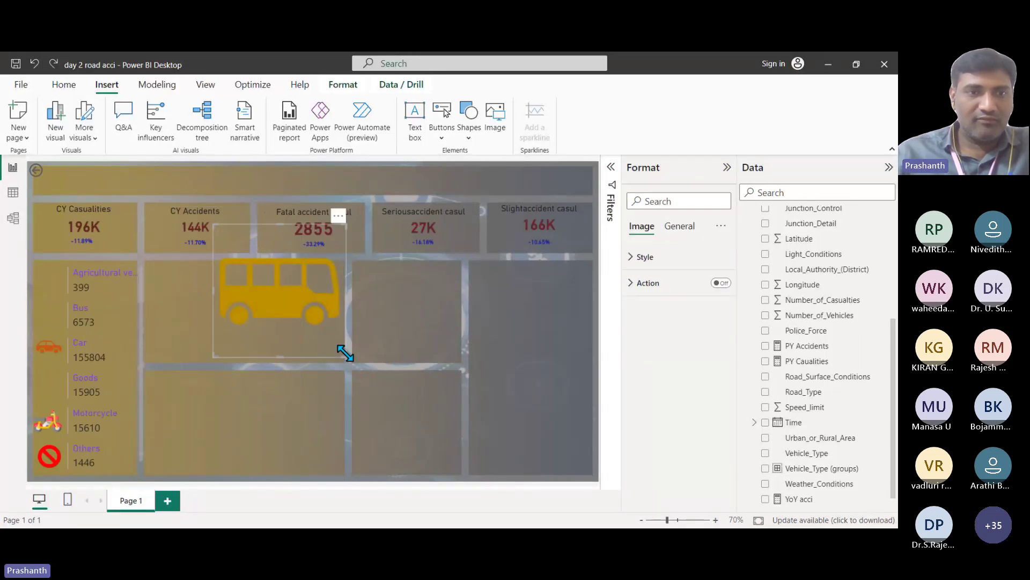
pyautogui.moveTo(345, 352); pyautogui.dragTo(263, 277)
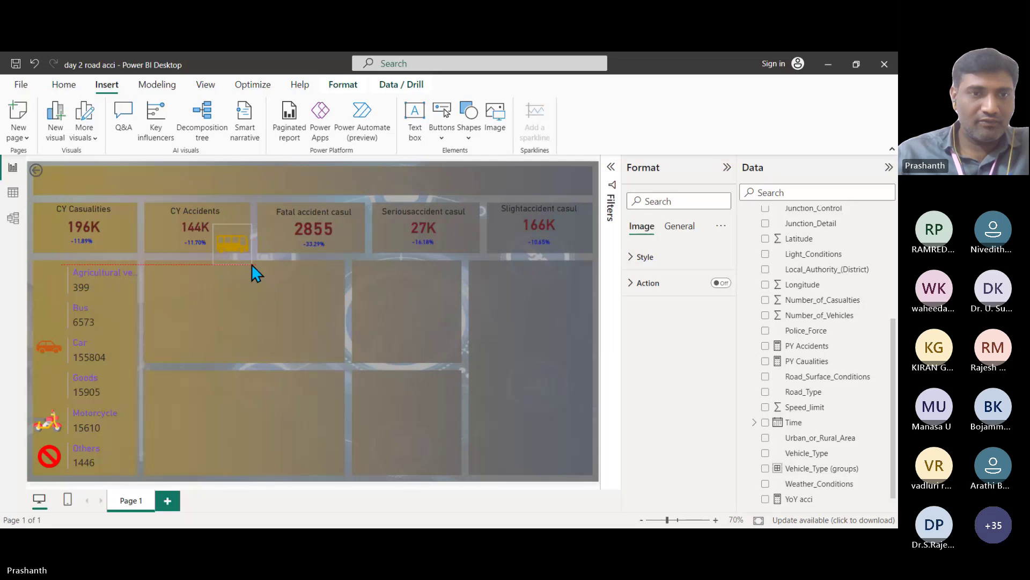
pyautogui.moveTo(236, 260); pyautogui.dragTo(51, 329)
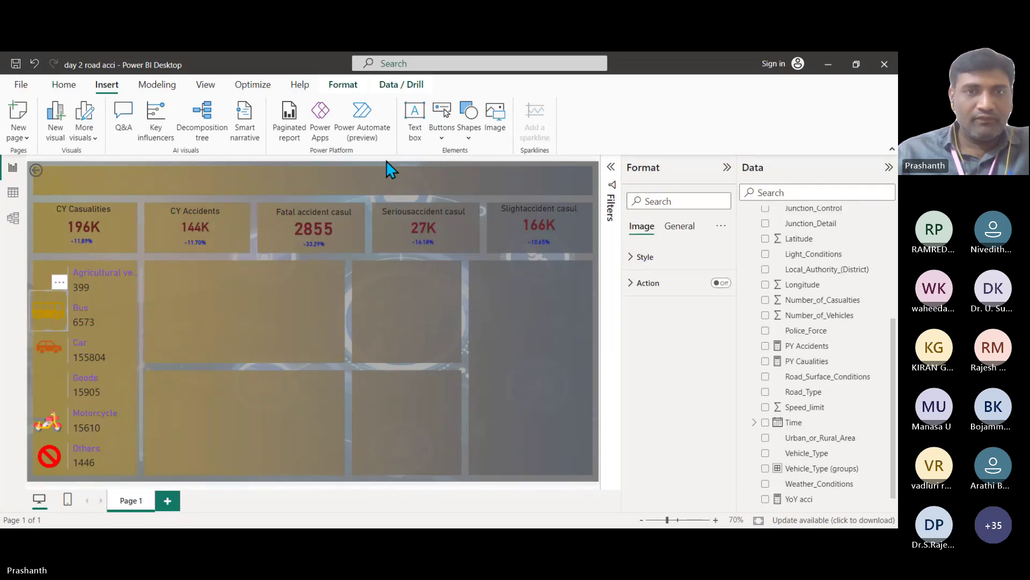
# Step: Insert the Van picture and shrink it to an icon beside the Goods row
pyautogui.click(500, 125)
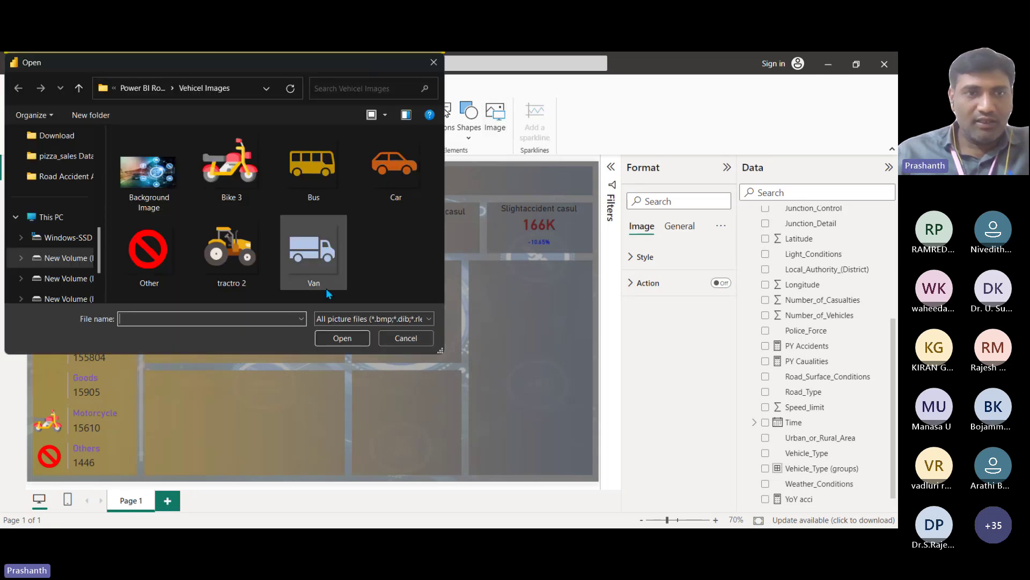
pyautogui.click(313, 251)
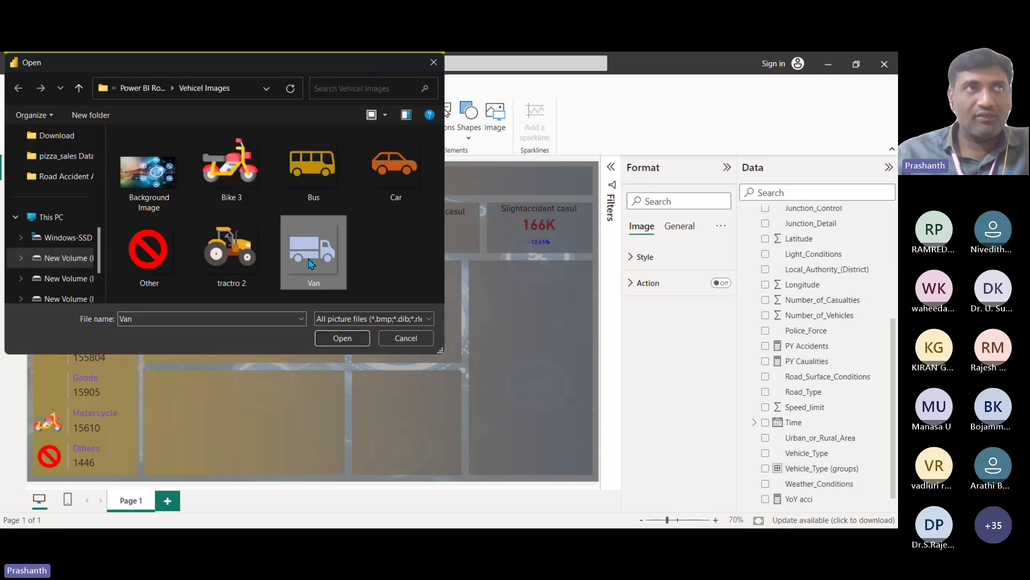
pyautogui.click(341, 339)
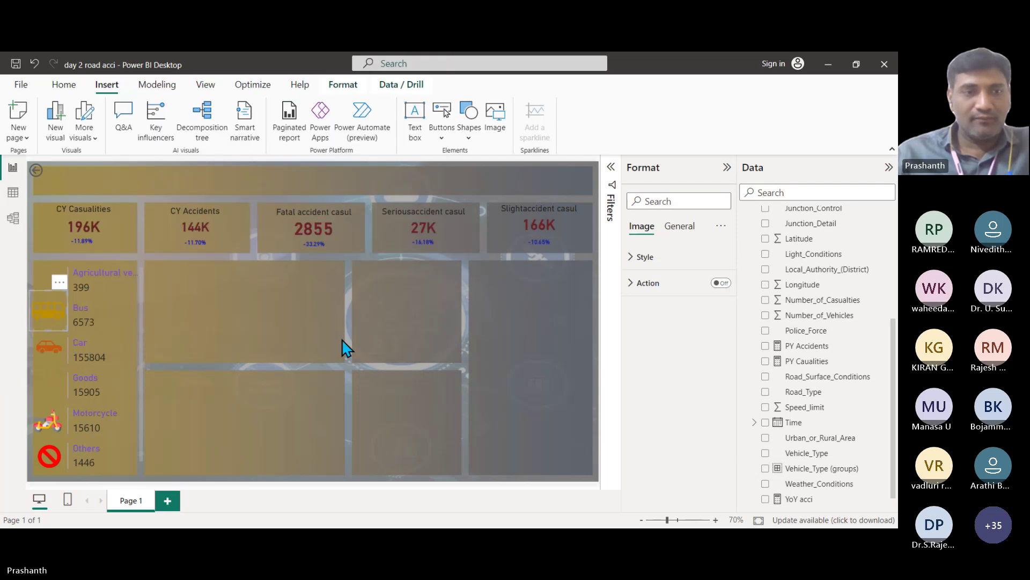
pyautogui.moveTo(225, 237); pyautogui.dragTo(57, 399)
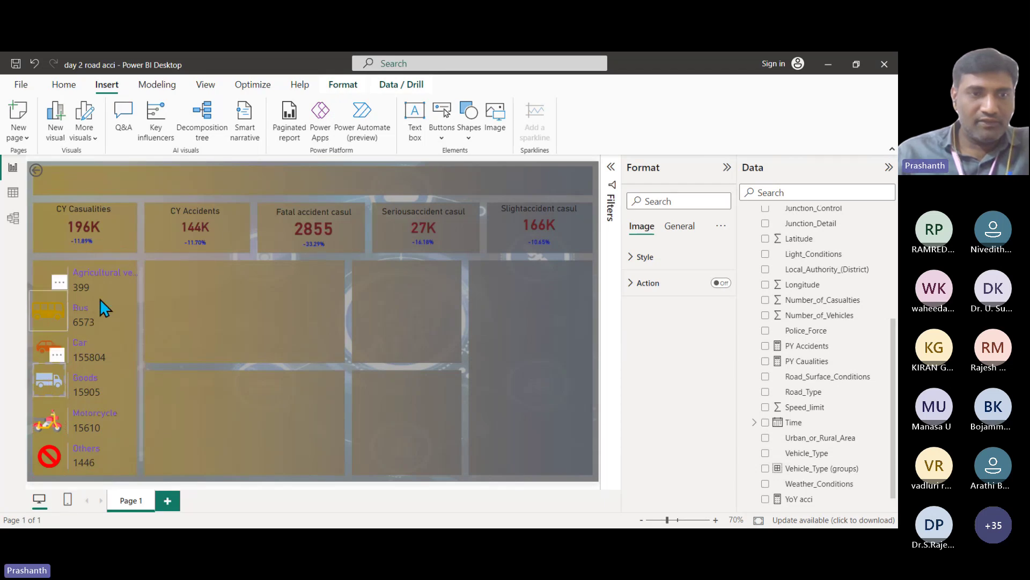
# Step: Insert the tractro 2 picture as a small icon beside the Agricultural vehicle row
pyautogui.click(496, 112)
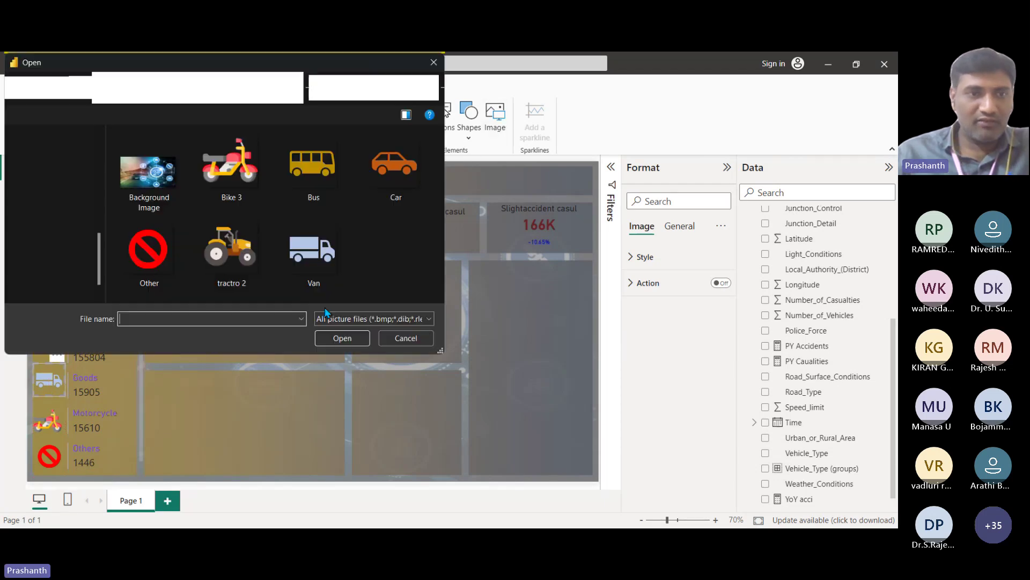
pyautogui.click(254, 268)
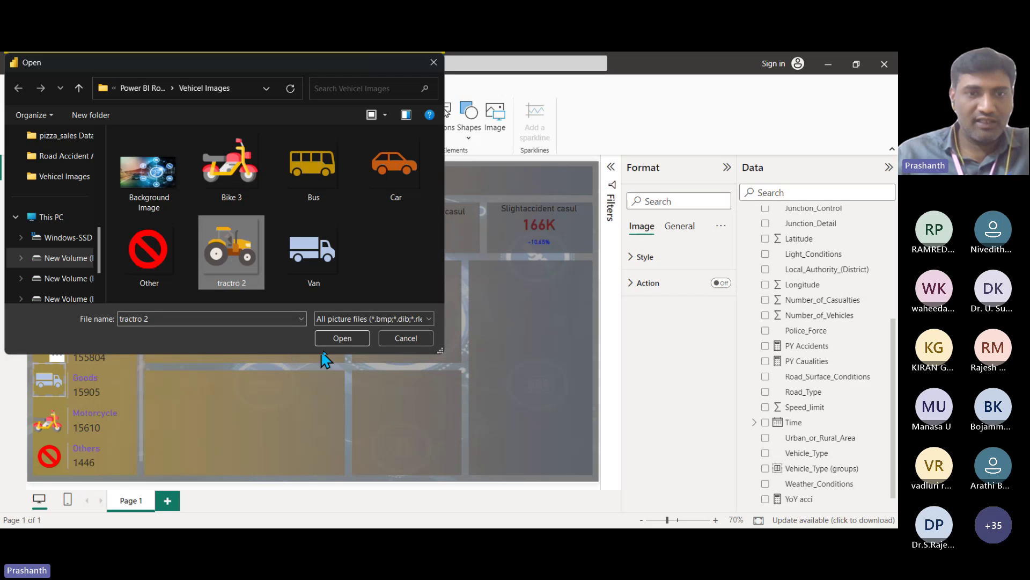
pyautogui.click(342, 338)
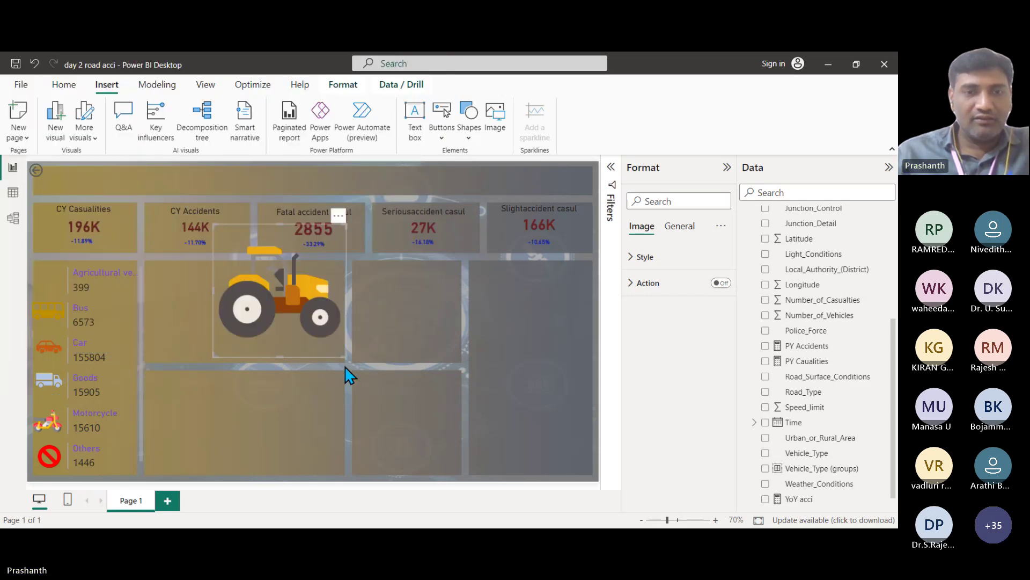
pyautogui.moveTo(344, 357); pyautogui.dragTo(49, 278)
pyautogui.click(420, 330)
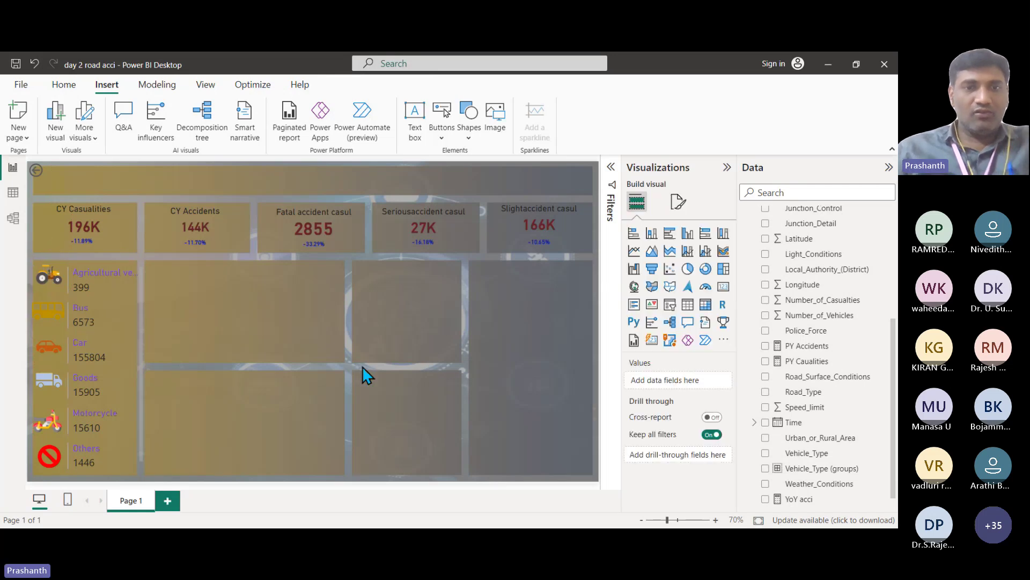
pyautogui.click(727, 167)
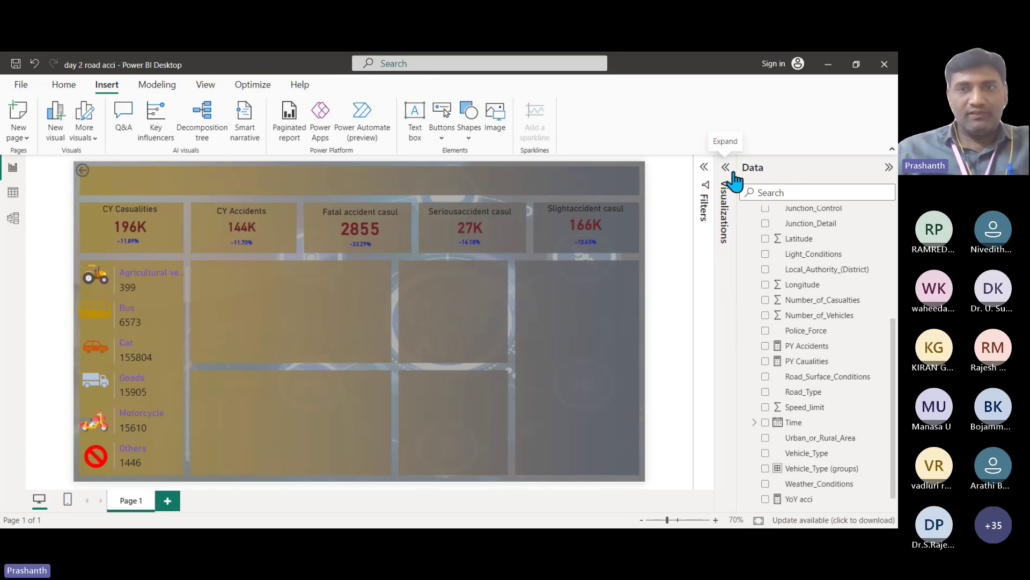
pyautogui.click(889, 166)
pyautogui.scroll(2, 445, 311)
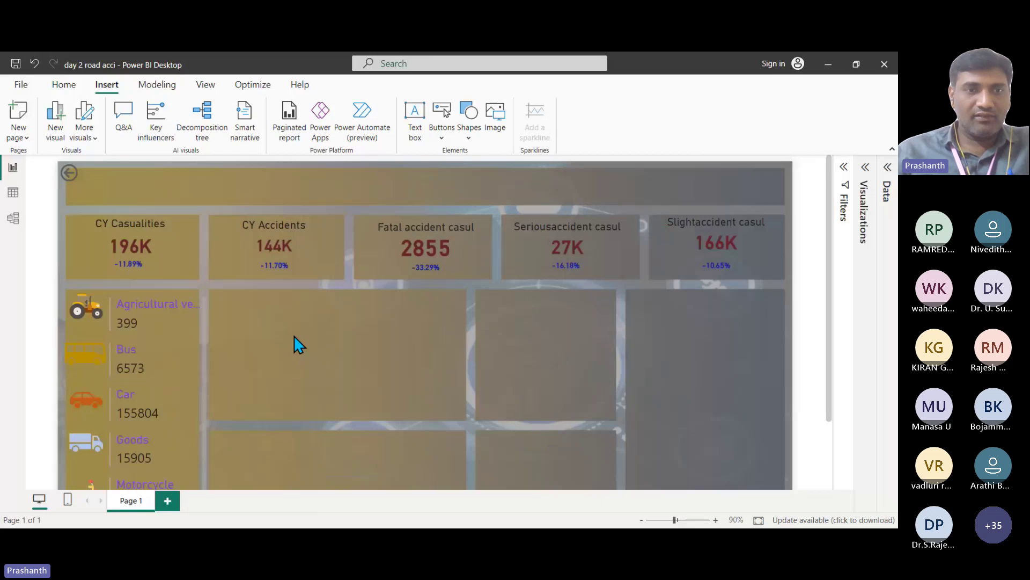
pyautogui.scroll(-2, 295, 346)
pyautogui.click(185, 232)
pyautogui.scroll(2, 317, 380)
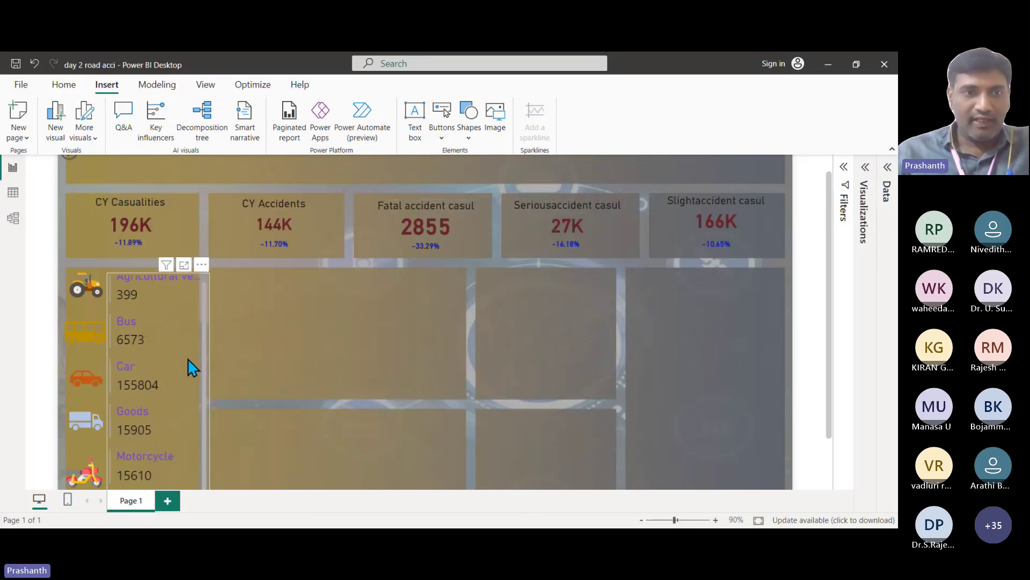
pyautogui.scroll(-1, 186, 368)
pyautogui.scroll(1, 392, 400)
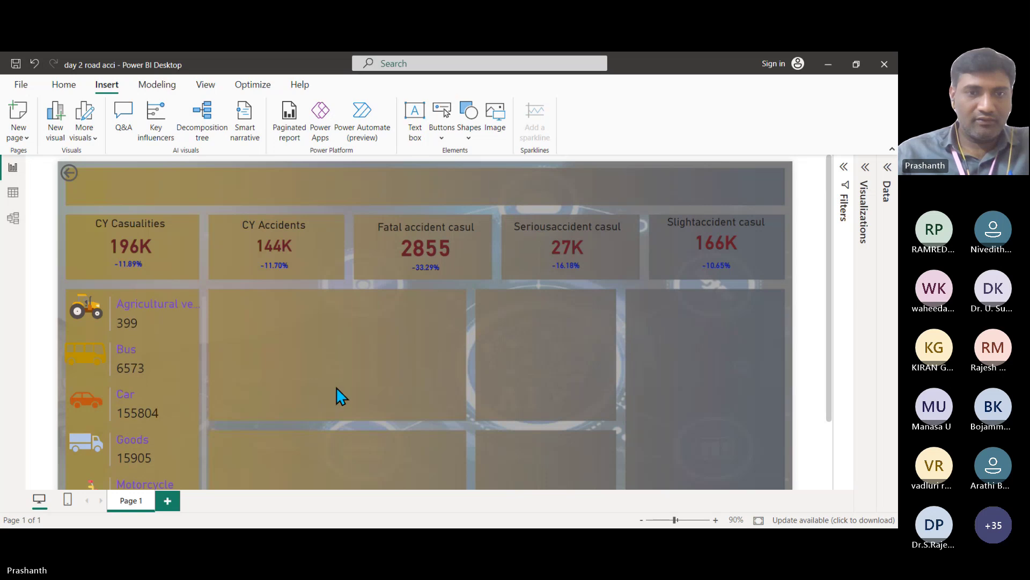
pyautogui.scroll(-3, 542, 382)
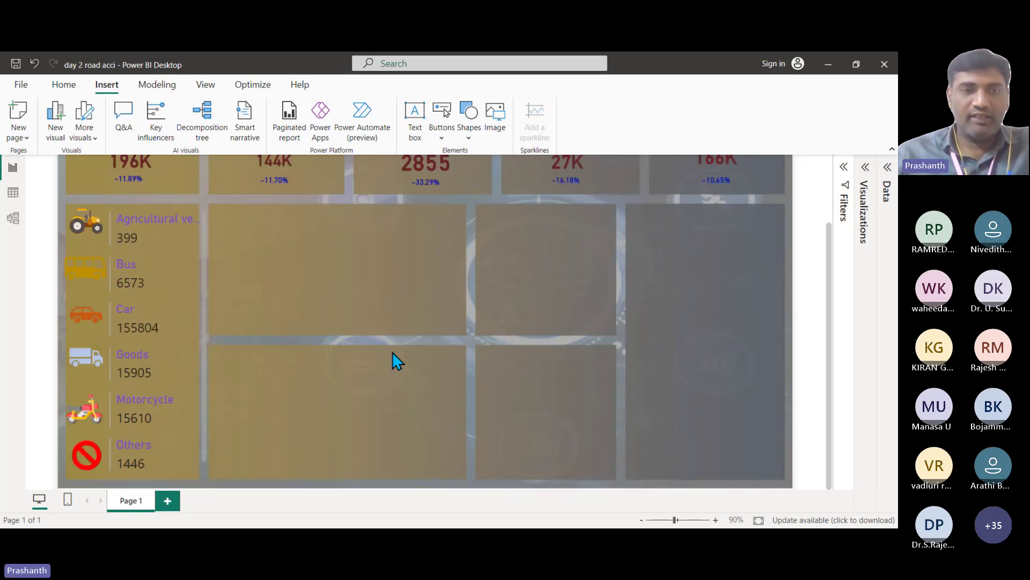
pyautogui.scroll(3, 392, 352)
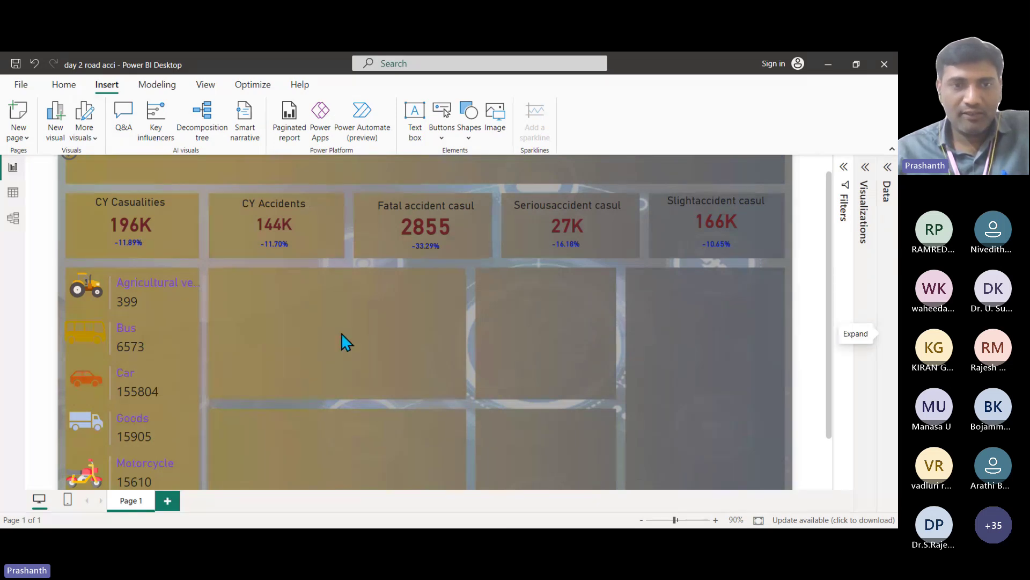
pyautogui.scroll(-1, 343, 332)
pyautogui.scroll(-1, 344, 331)
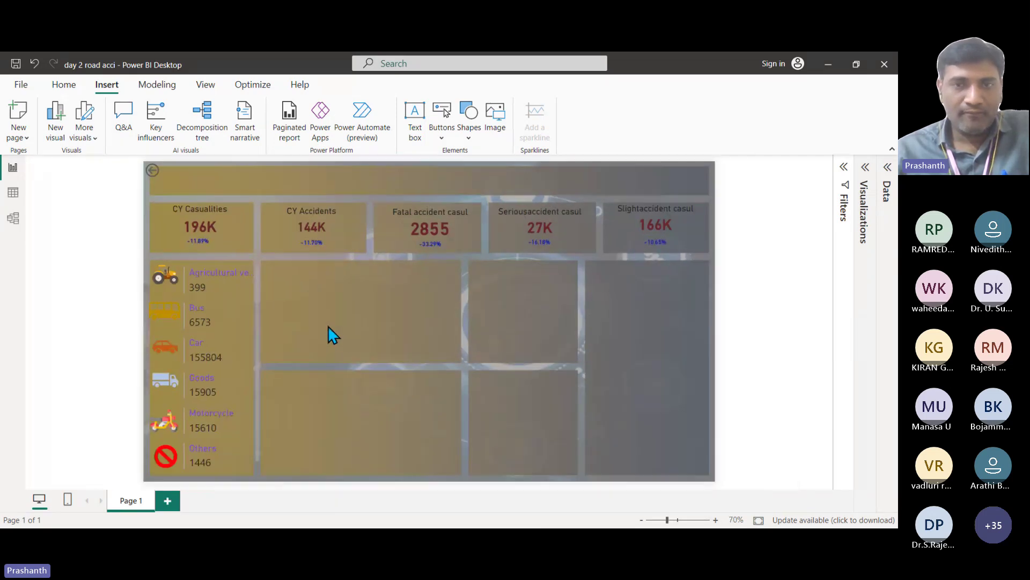
# Step: Add an area chart and resize it into the tile right of the vehicle list, below the KPI cards
pyautogui.click(866, 167)
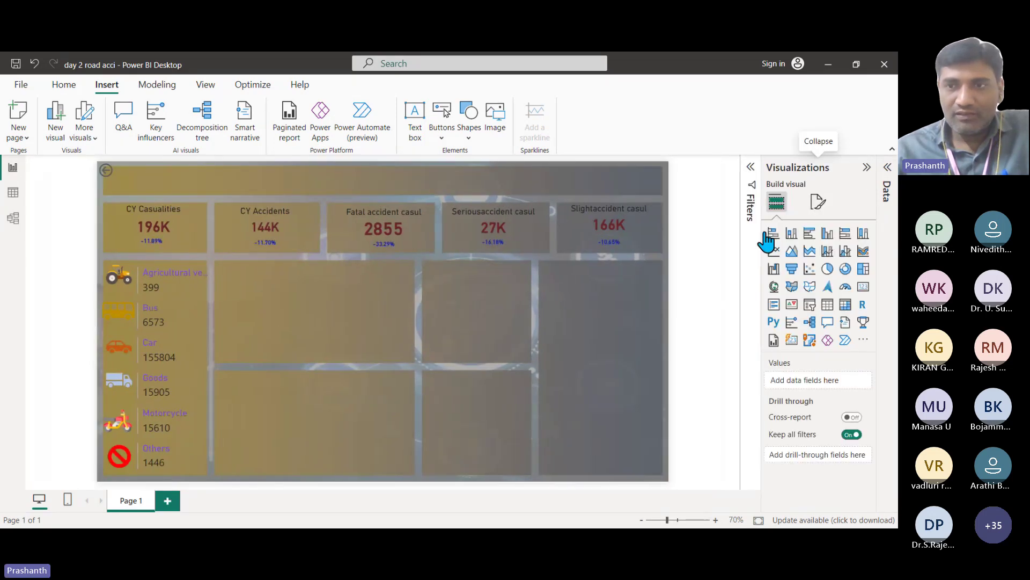
pyautogui.click(792, 251)
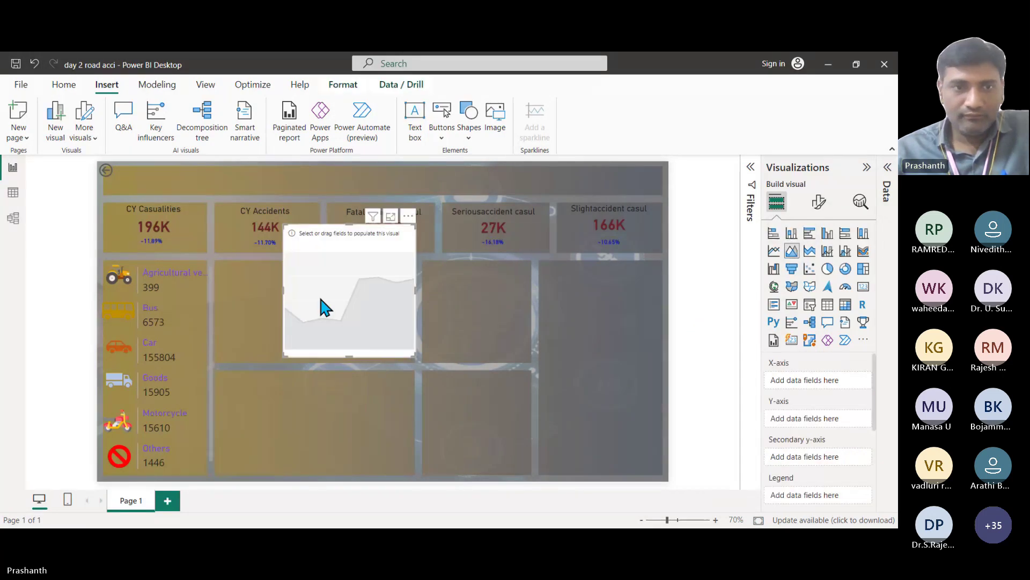
pyautogui.moveTo(281, 290); pyautogui.dragTo(220, 305)
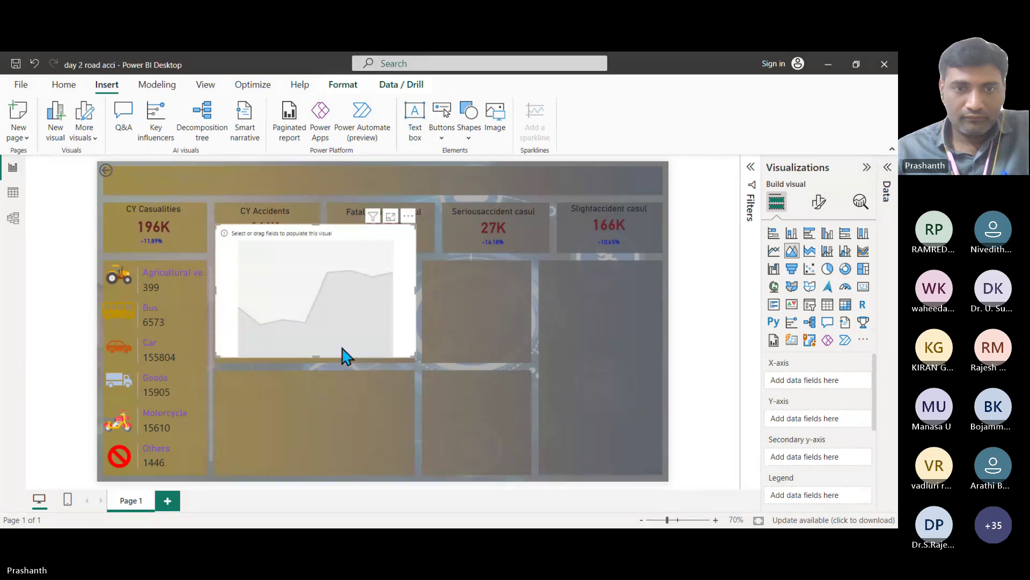
pyautogui.moveTo(417, 301); pyautogui.dragTo(377, 313)
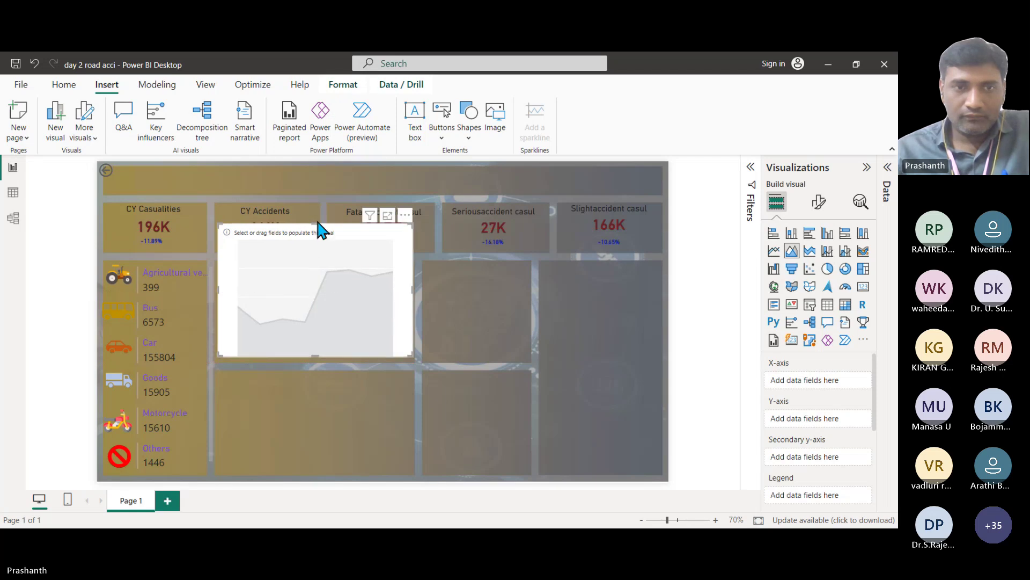
pyautogui.moveTo(315, 224); pyautogui.dragTo(311, 273)
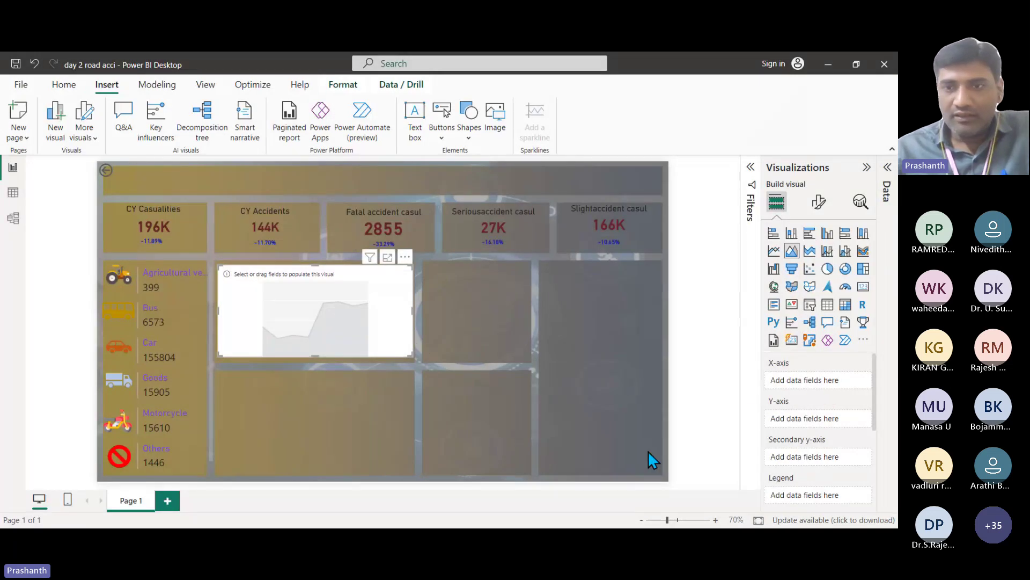
pyautogui.click(888, 169)
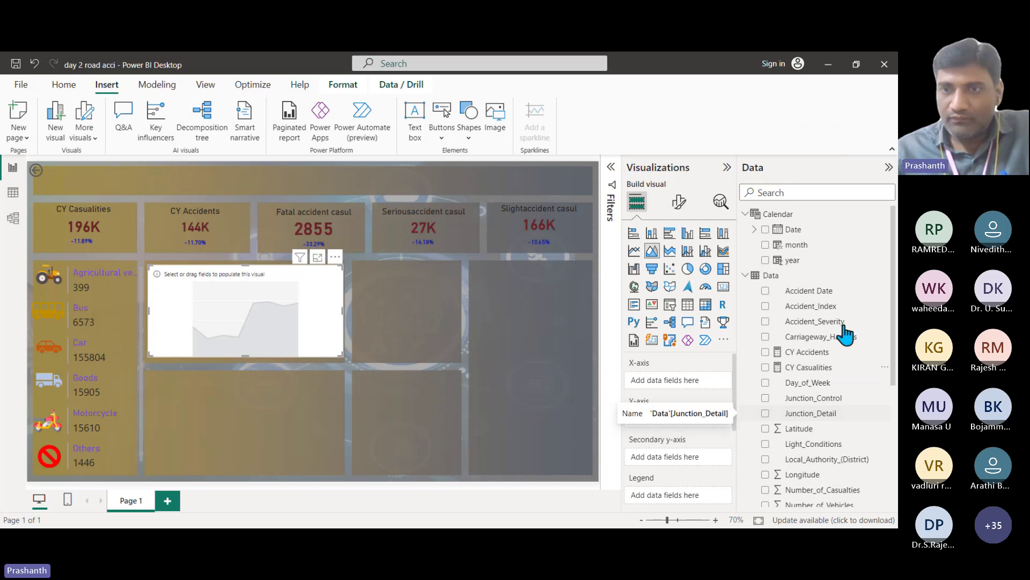
# Step: Put Calendar Date on the area chart's X-axis and CY Accidents on its Y-axis
pyautogui.moveTo(808, 231); pyautogui.dragTo(687, 387)
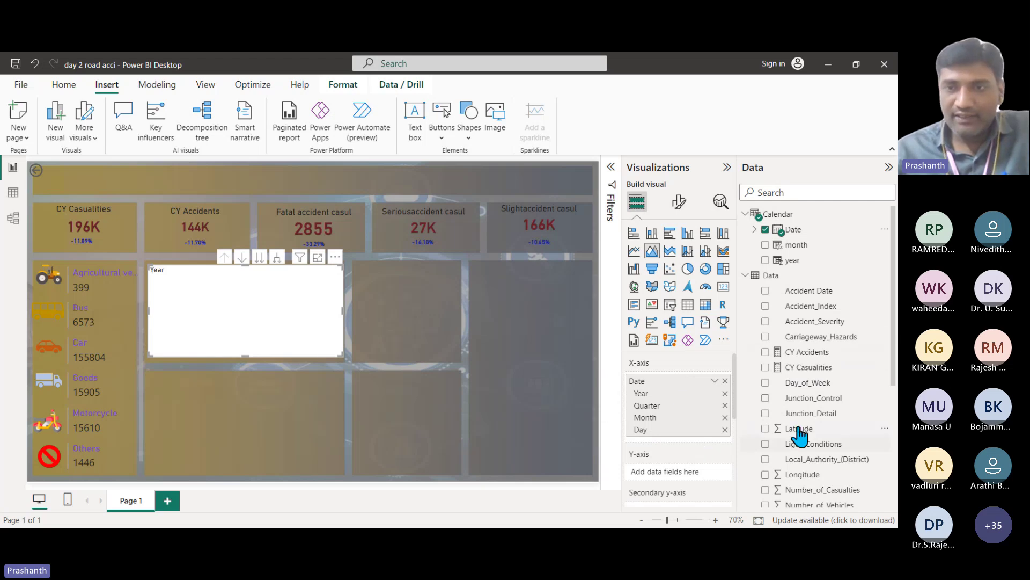
pyautogui.scroll(-2, 841, 381)
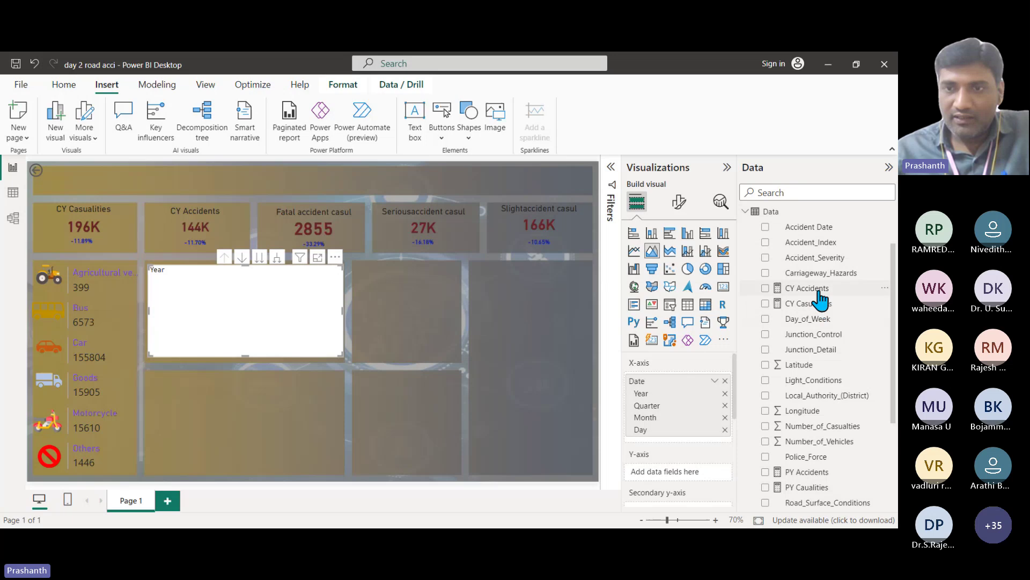
pyautogui.moveTo(817, 289); pyautogui.dragTo(698, 473)
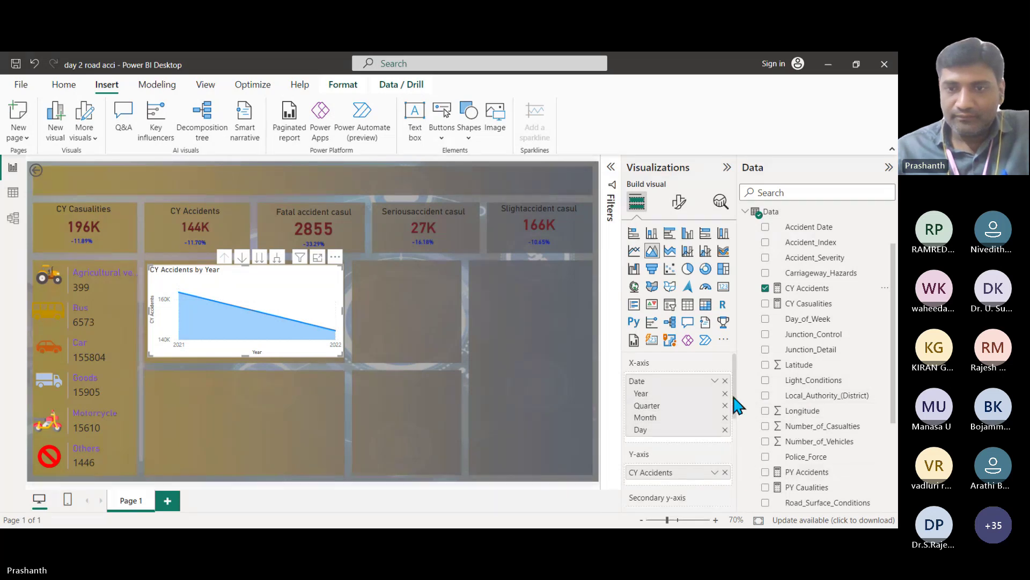
pyautogui.click(716, 381)
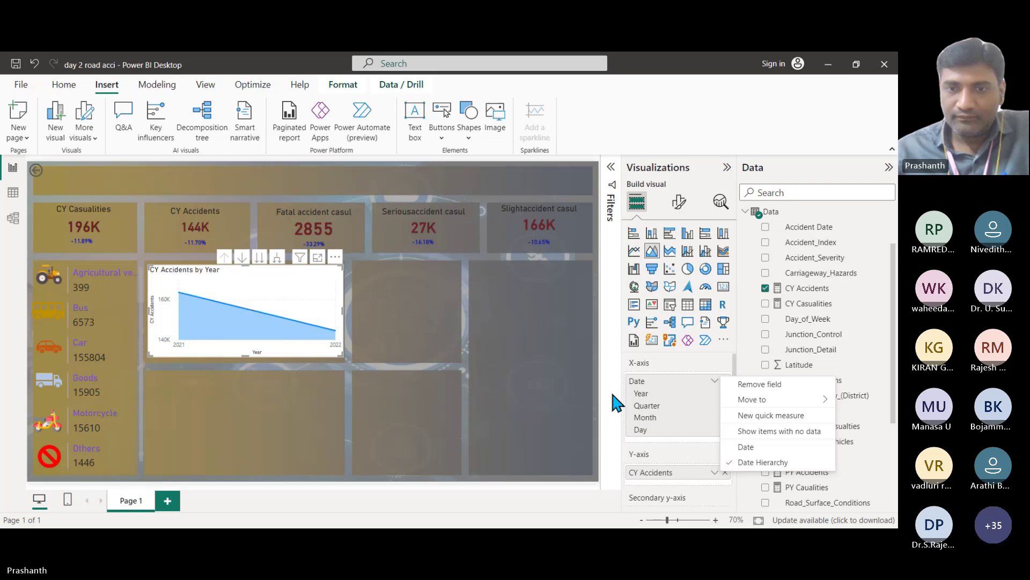
pyautogui.scroll(-2, 713, 391)
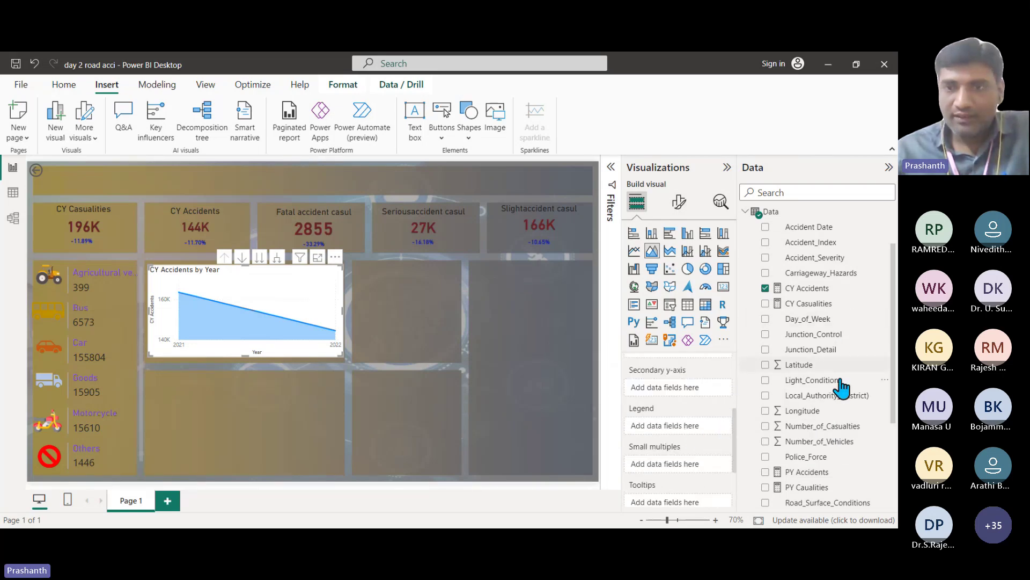
pyautogui.moveTo(810, 232); pyautogui.dragTo(690, 427)
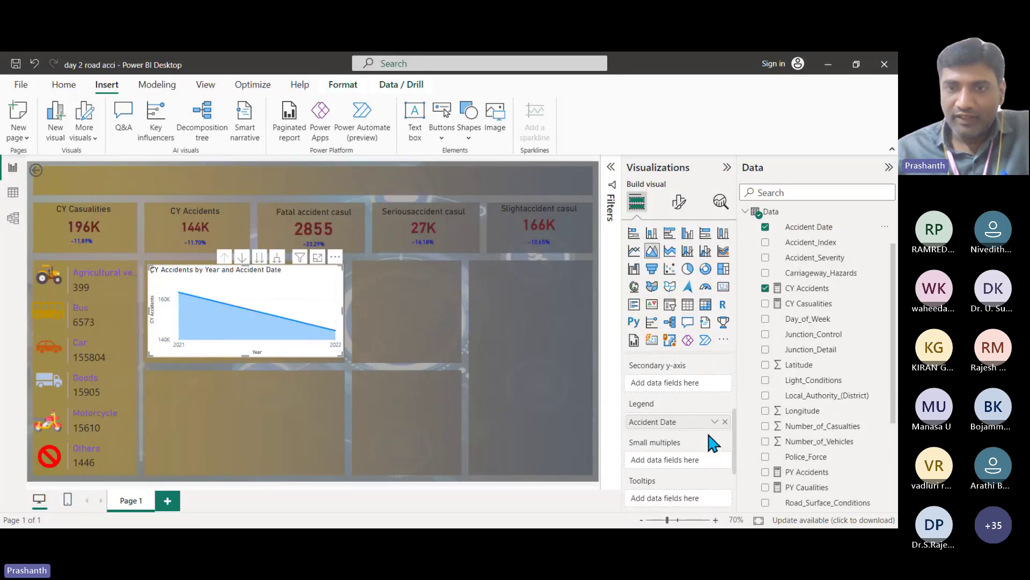
pyautogui.click(715, 421)
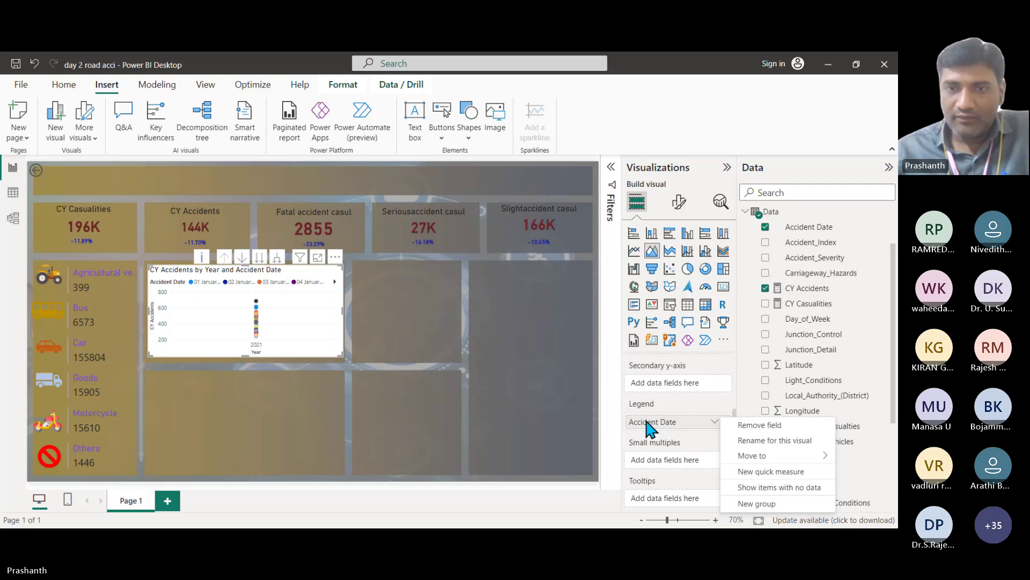
pyautogui.click(711, 424)
pyautogui.click(714, 422)
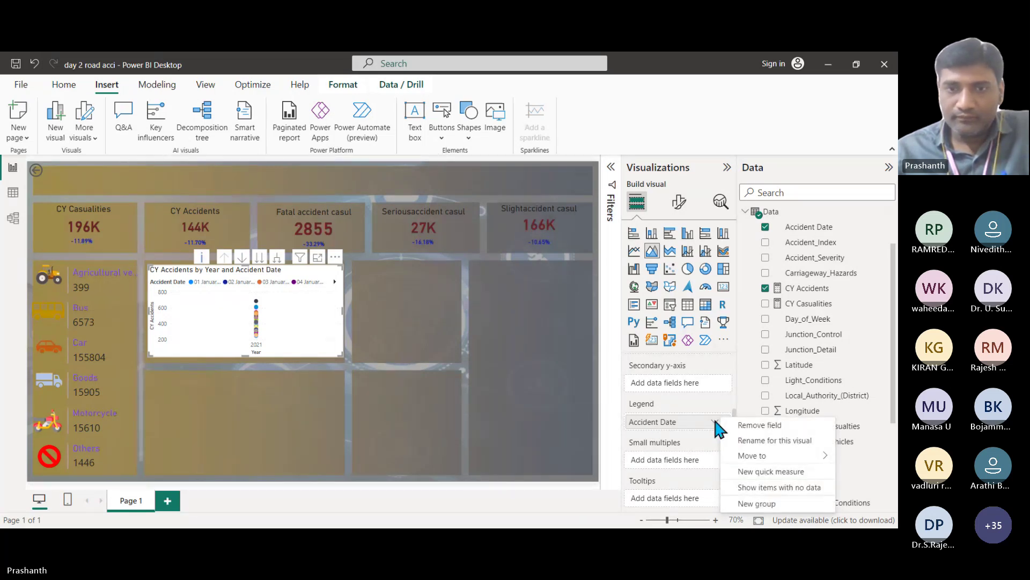
pyautogui.click(610, 380)
pyautogui.scroll(5, 725, 381)
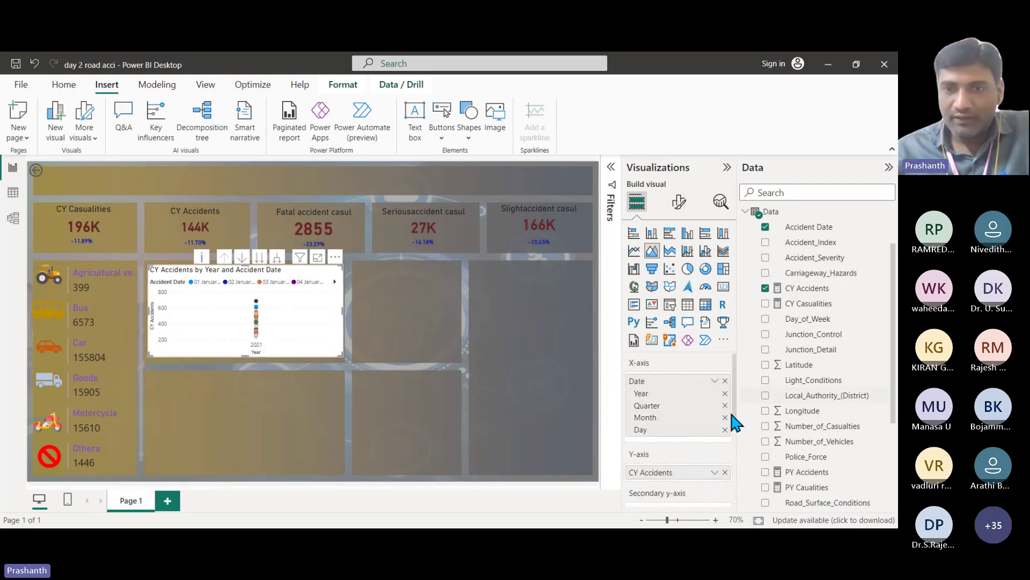
pyautogui.scroll(-2, 730, 442)
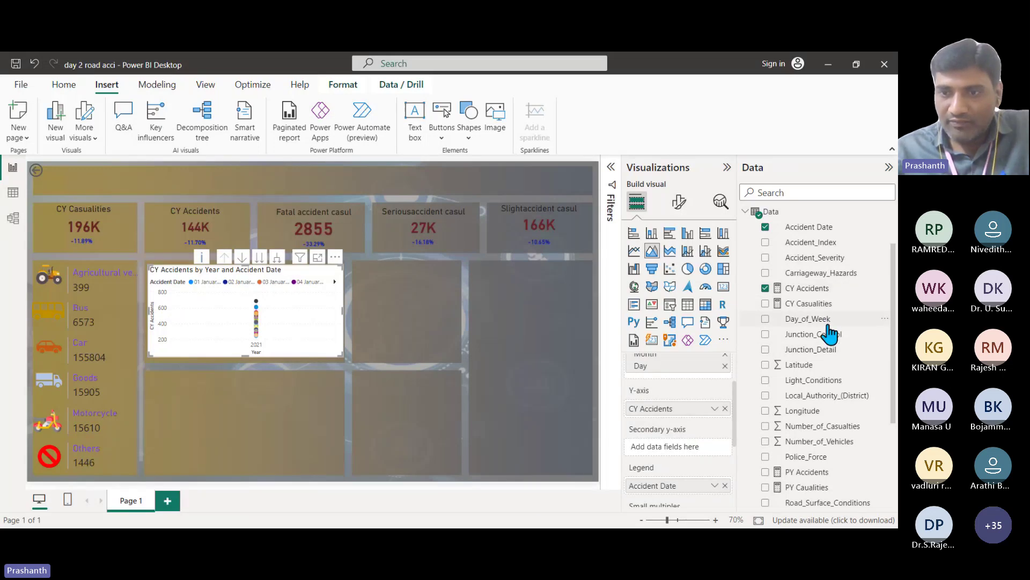
pyautogui.scroll(-1, 829, 334)
pyautogui.moveTo(808, 409); pyautogui.dragTo(694, 441)
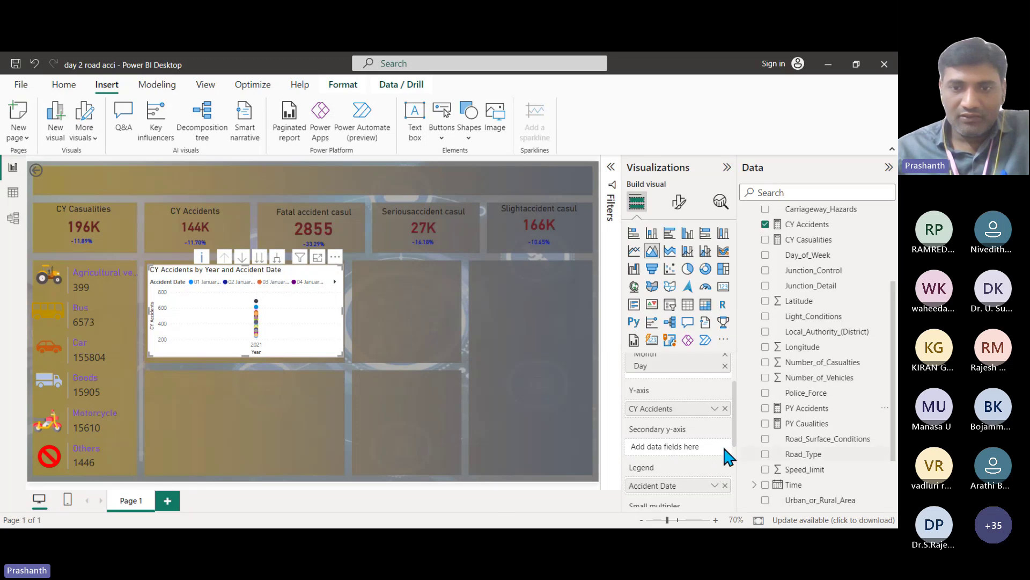
pyautogui.scroll(-3, 713, 445)
pyautogui.scroll(2, 723, 420)
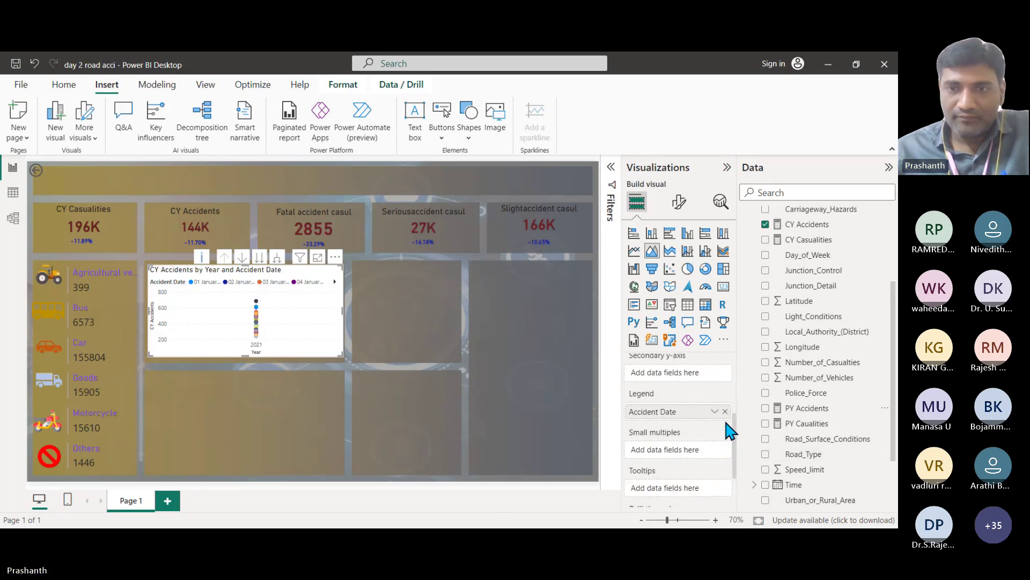
pyautogui.click(723, 418)
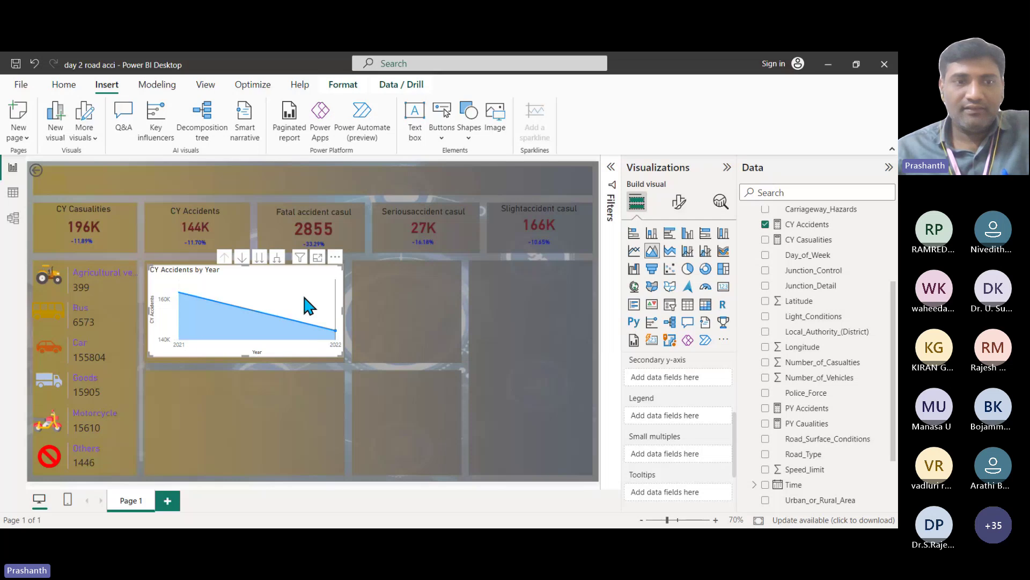
# Step: Drill the area chart from years through quarters down to months, January to December
pyautogui.click(260, 258)
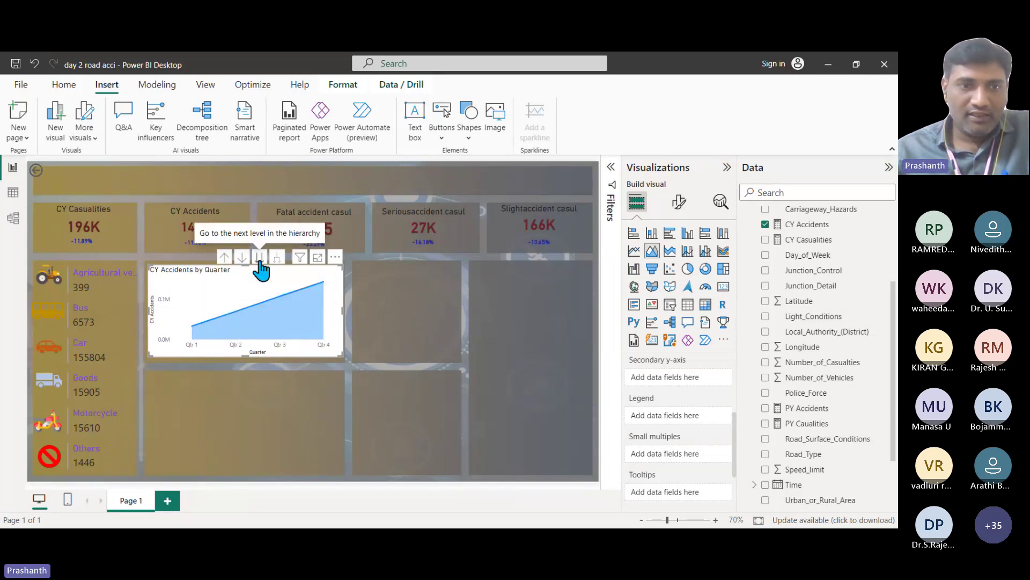
pyautogui.click(260, 259)
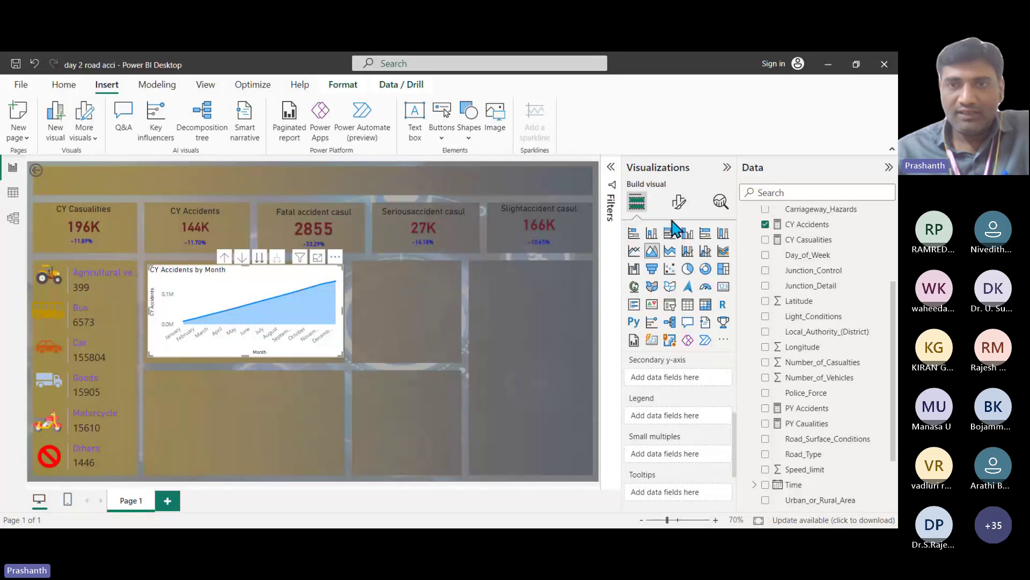
pyautogui.click(678, 202)
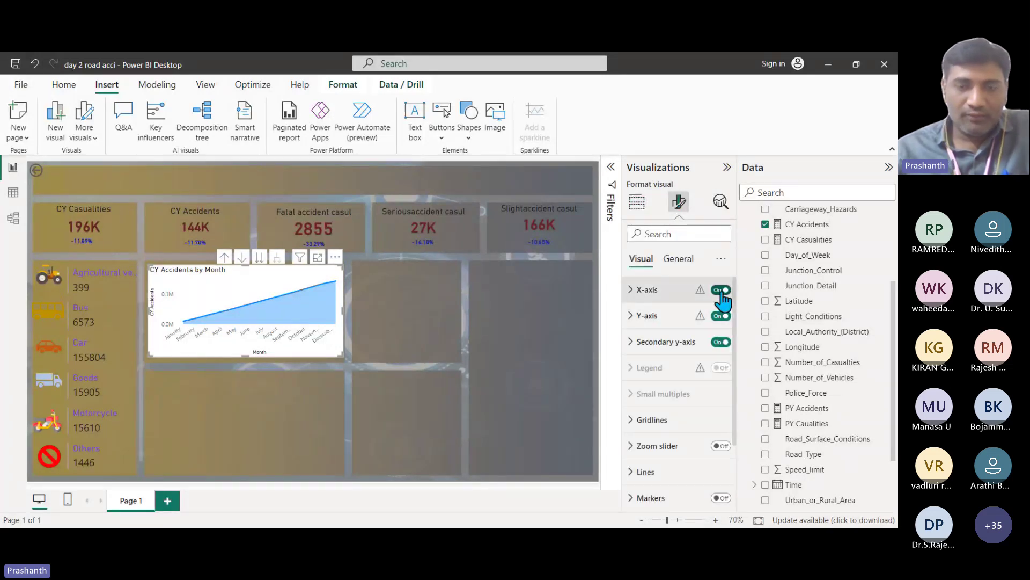
# Step: Switch off the area chart's background under General > Effects
pyautogui.click(678, 259)
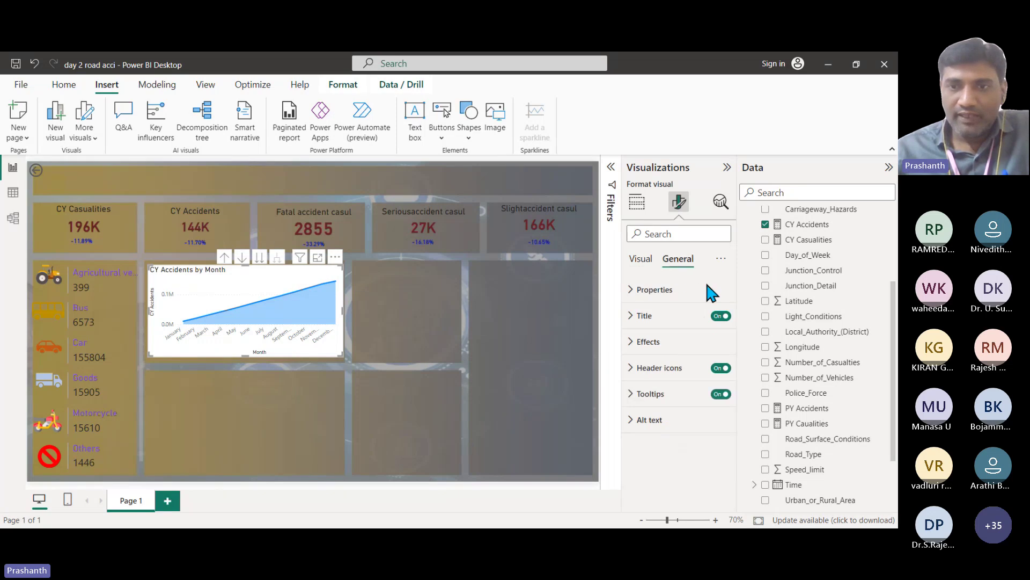
pyautogui.click(635, 343)
pyautogui.click(715, 373)
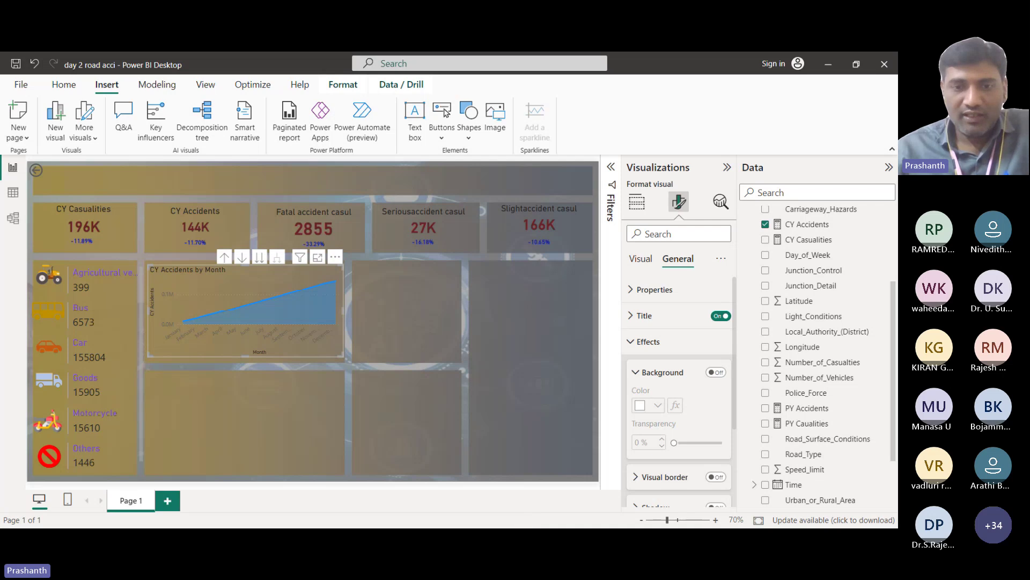
pyautogui.click(13, 193)
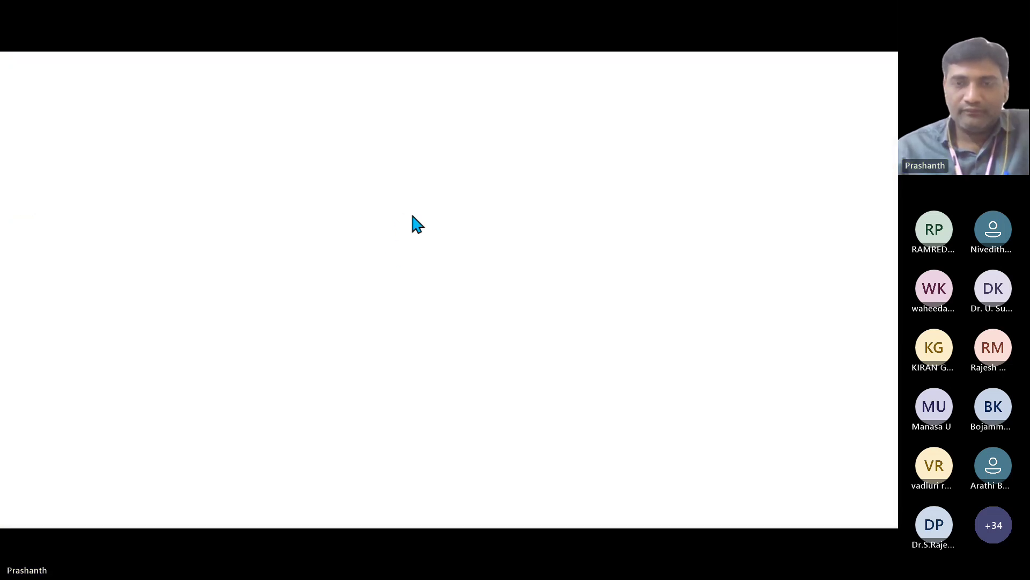
# Step: Review the Road_Type column's five values in its filter list without filtering, then return to the report
pyautogui.click(472, 188)
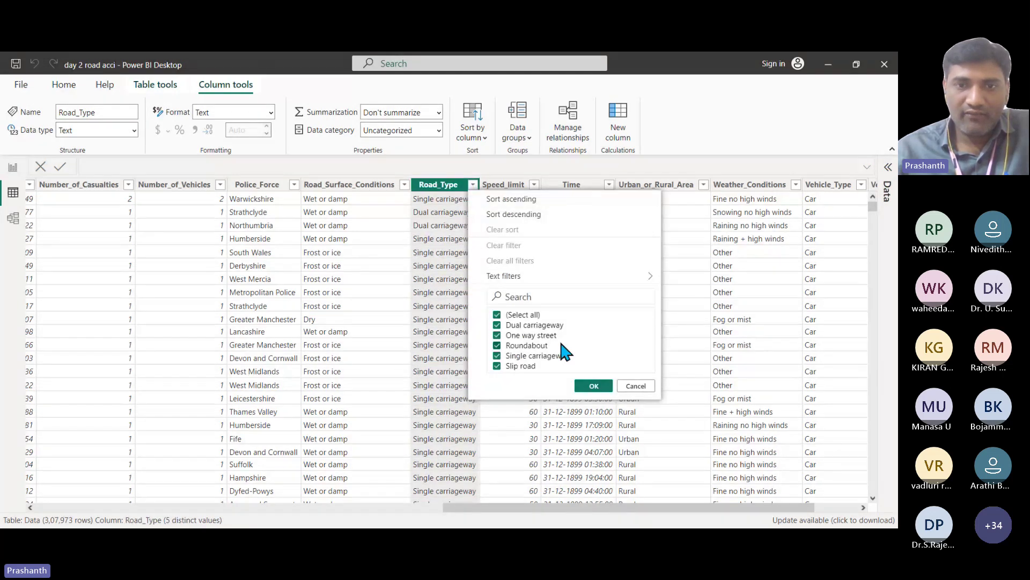
pyautogui.click(642, 387)
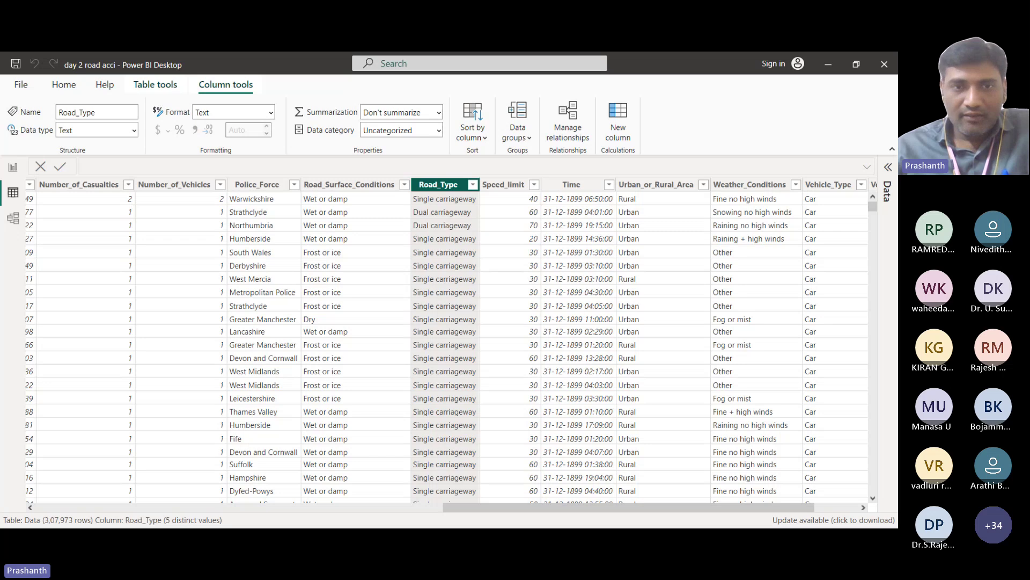
pyautogui.click(14, 168)
# Step: Insert a clustered bar chart with Road_Type on the Y-axis and CY Accidents on the X-axis
pyautogui.click(638, 203)
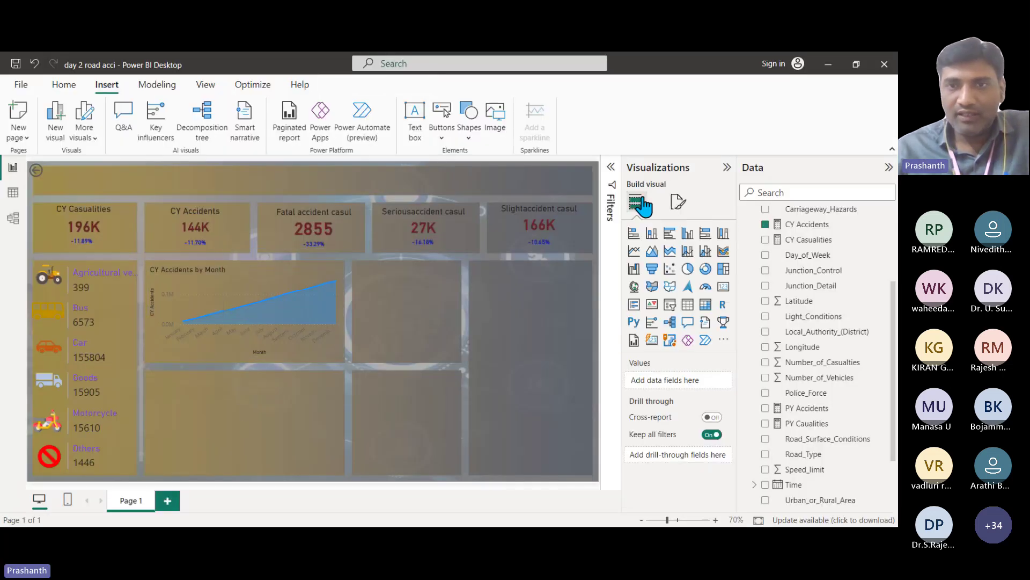
pyautogui.click(669, 233)
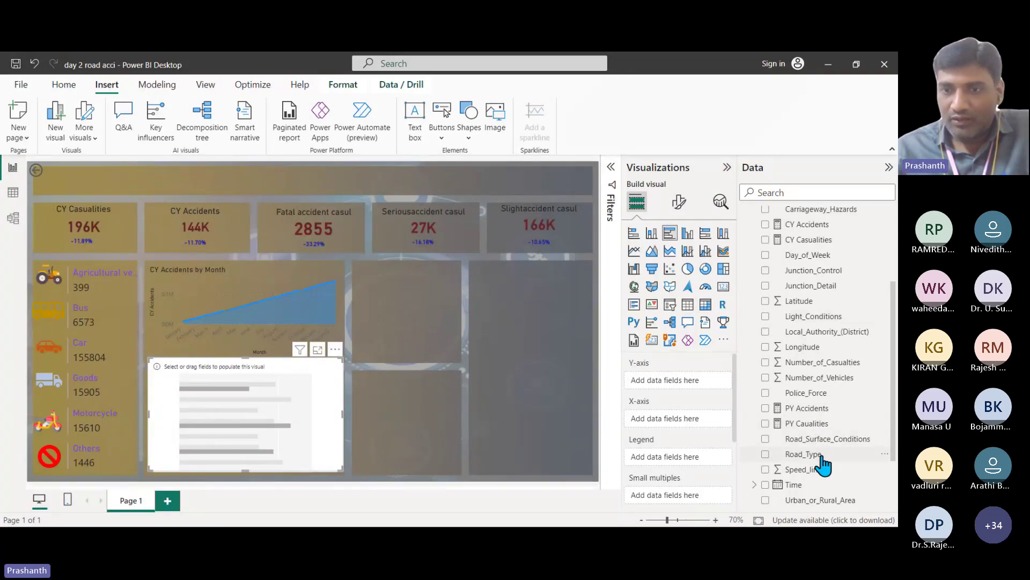
pyautogui.moveTo(821, 457); pyautogui.dragTo(698, 394)
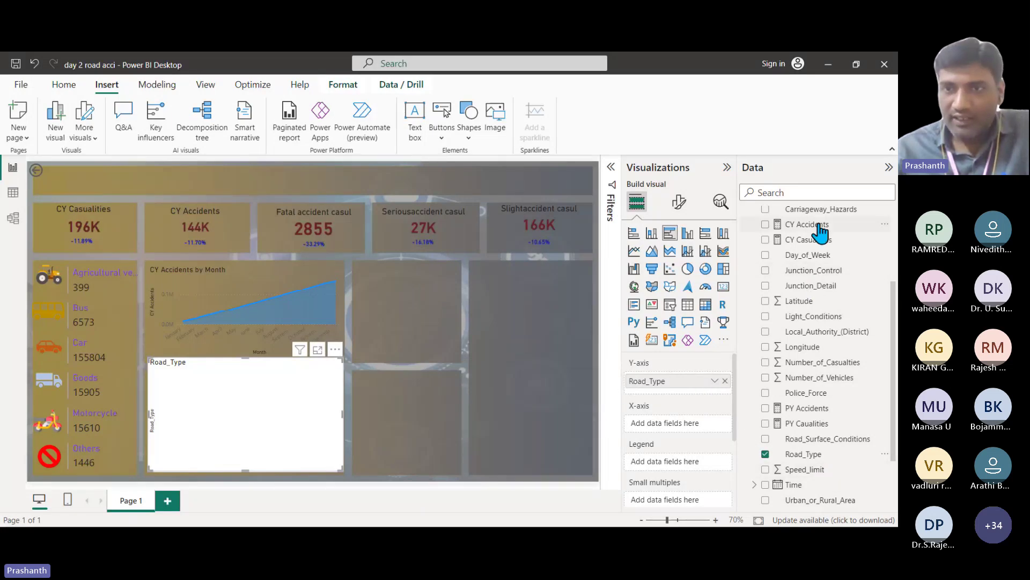
pyautogui.moveTo(813, 225); pyautogui.dragTo(698, 430)
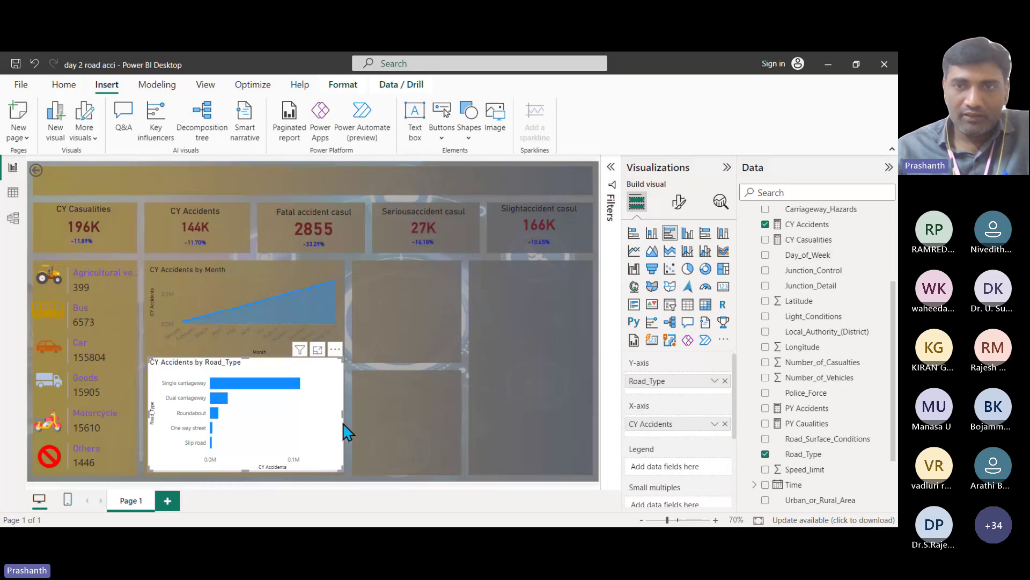
pyautogui.click(679, 201)
# Step: Turn off the bar chart's background, show data labels, and resize and reposition the chart
pyautogui.click(678, 259)
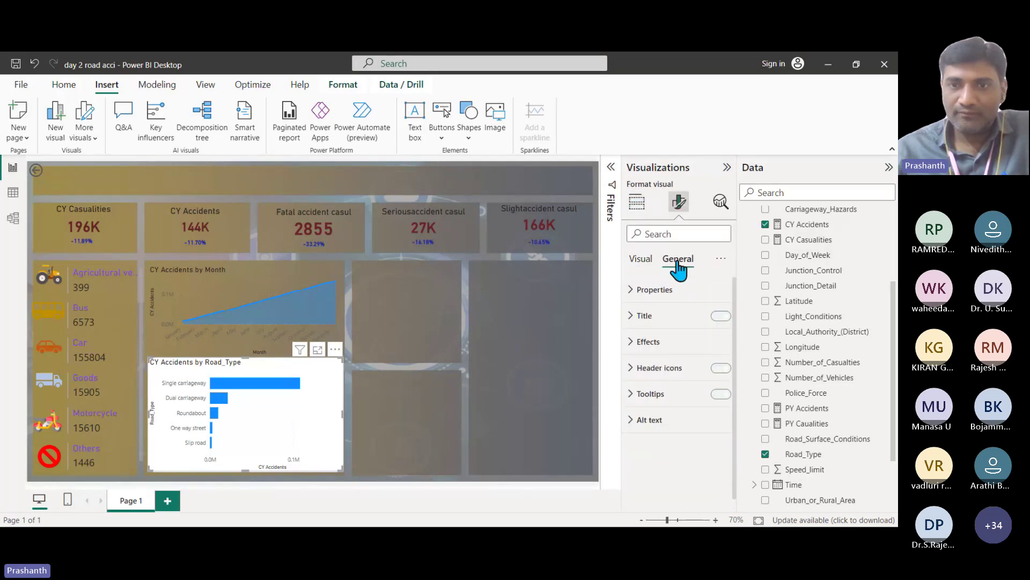
pyautogui.click(639, 344)
pyautogui.click(718, 374)
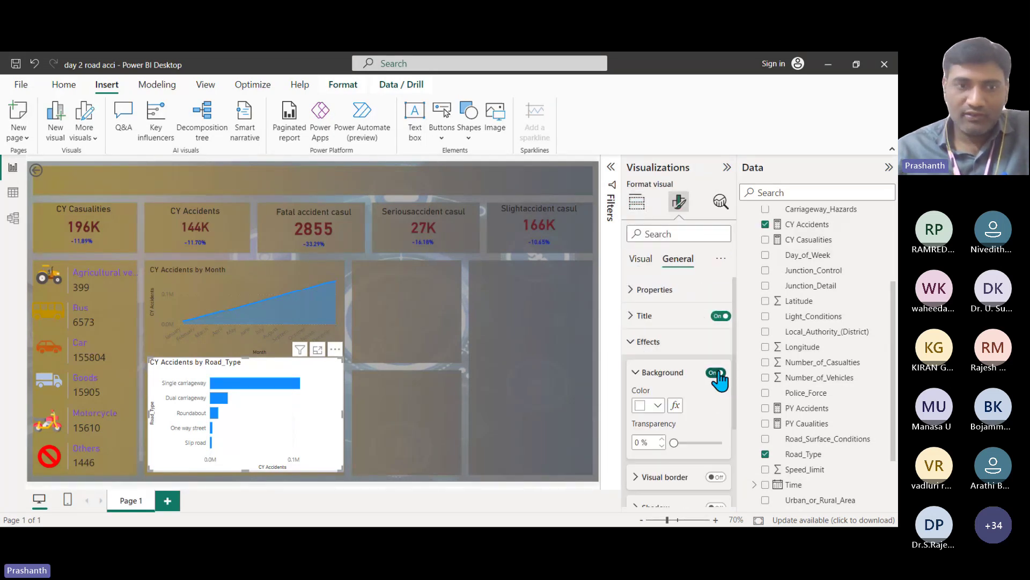
pyautogui.click(642, 261)
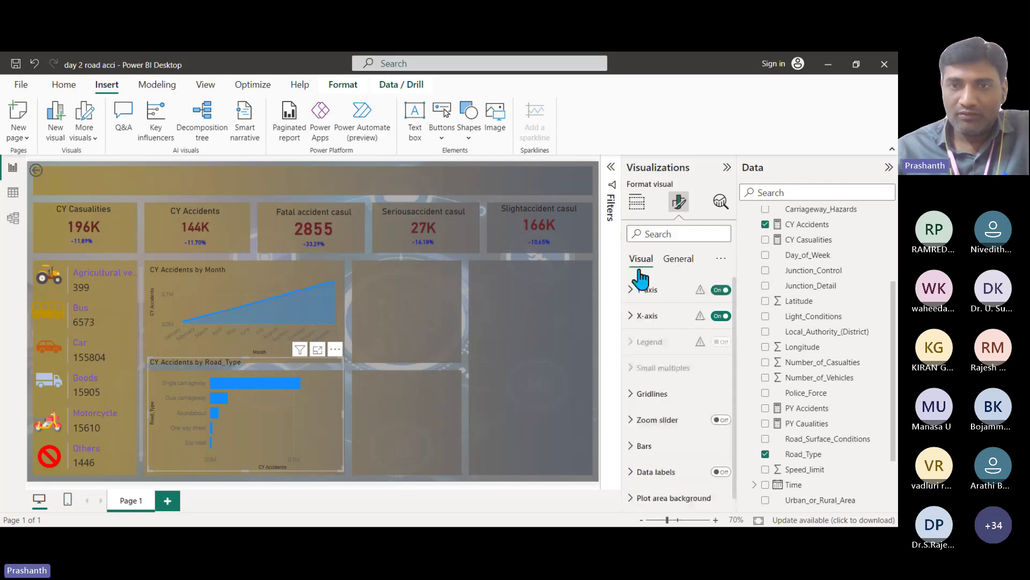
pyautogui.click(718, 468)
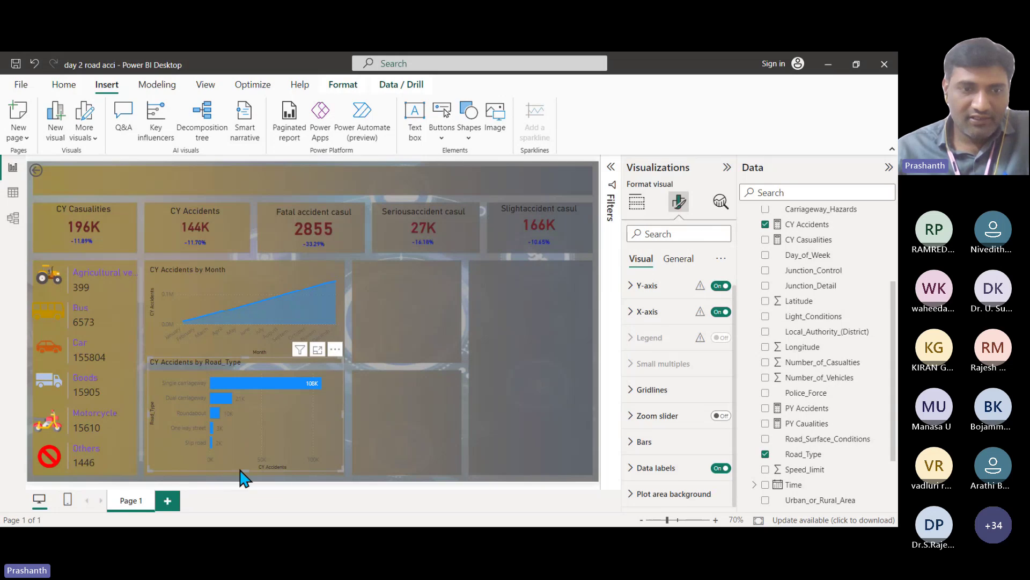
pyautogui.moveTo(240, 471); pyautogui.dragTo(246, 472)
pyautogui.moveTo(248, 358); pyautogui.dragTo(246, 375)
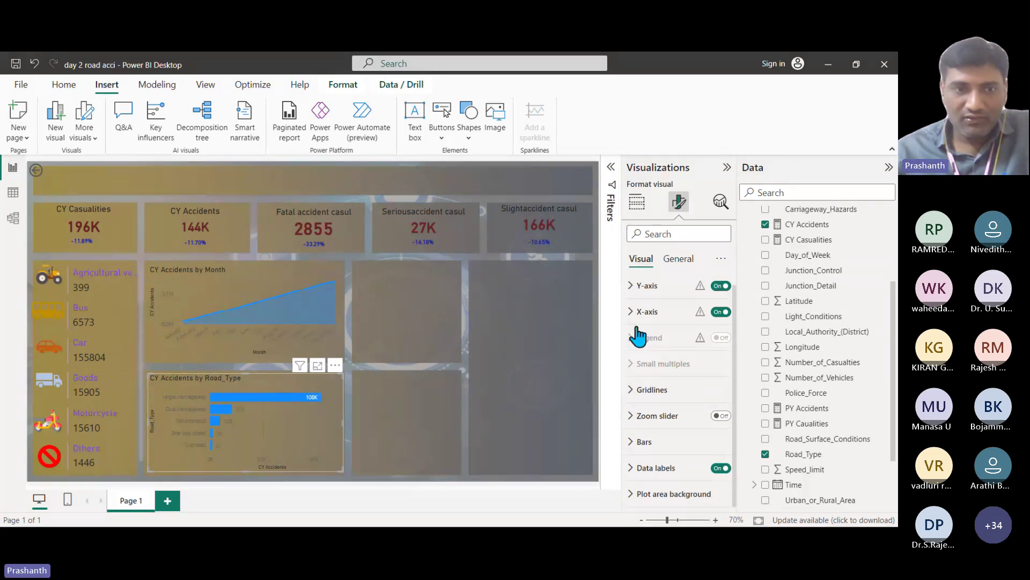
# Step: Set the bar data label color to White
pyautogui.click(635, 471)
pyautogui.scroll(-4, 687, 475)
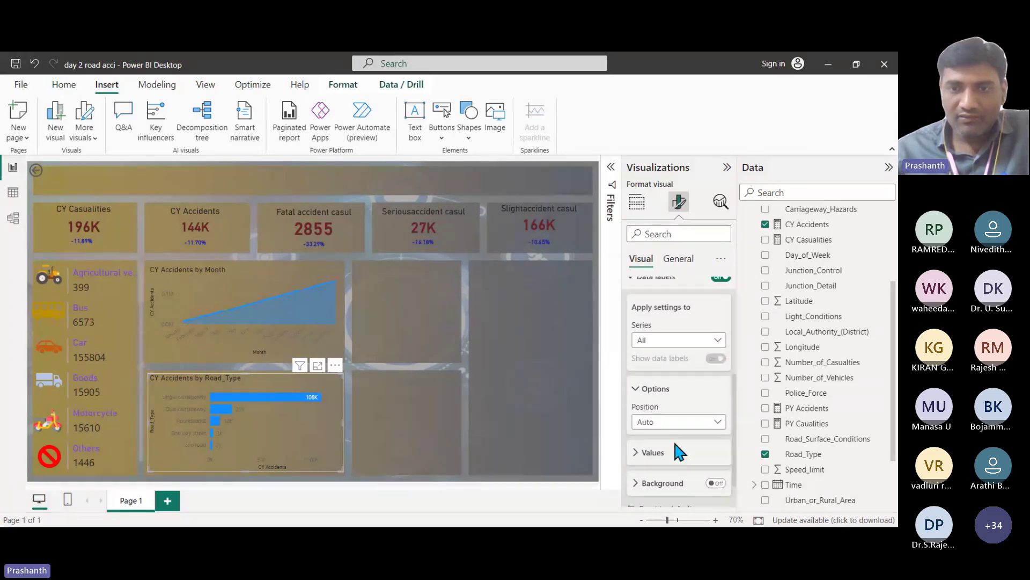
pyautogui.click(647, 453)
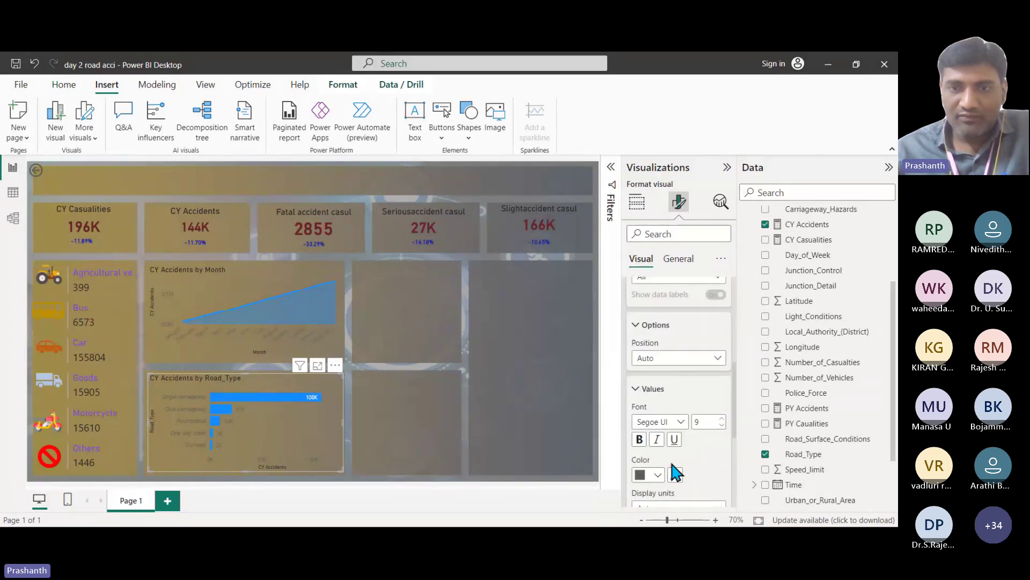
pyautogui.click(657, 474)
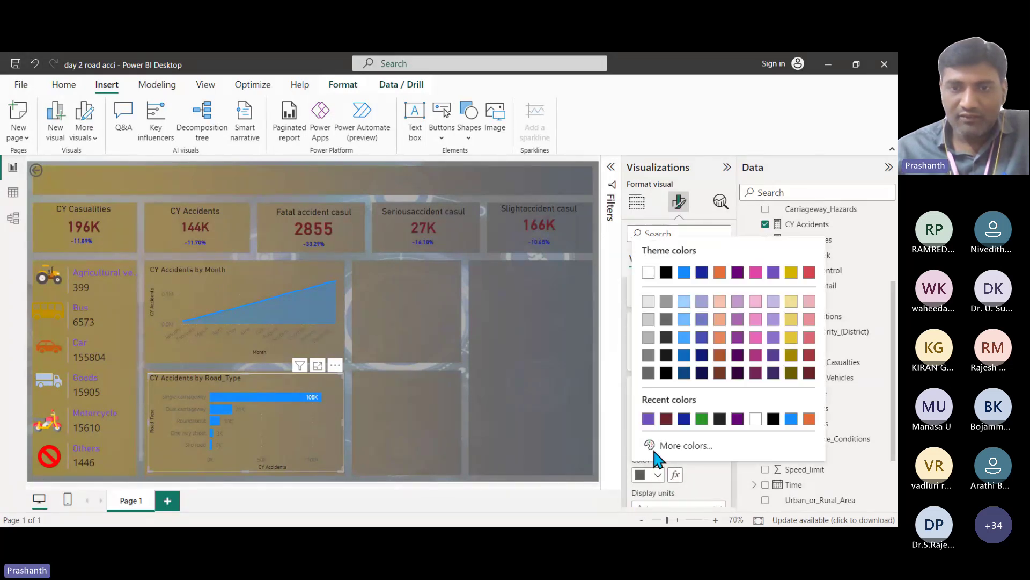
pyautogui.click(648, 272)
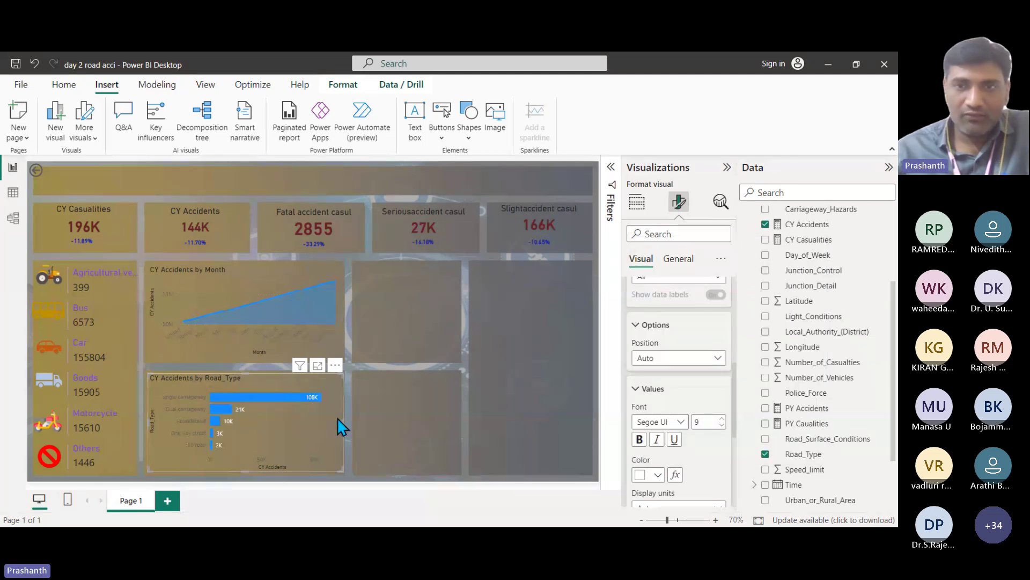
# Step: Set the X-axis value color to White
pyautogui.scroll(10, 649, 332)
pyautogui.click(650, 318)
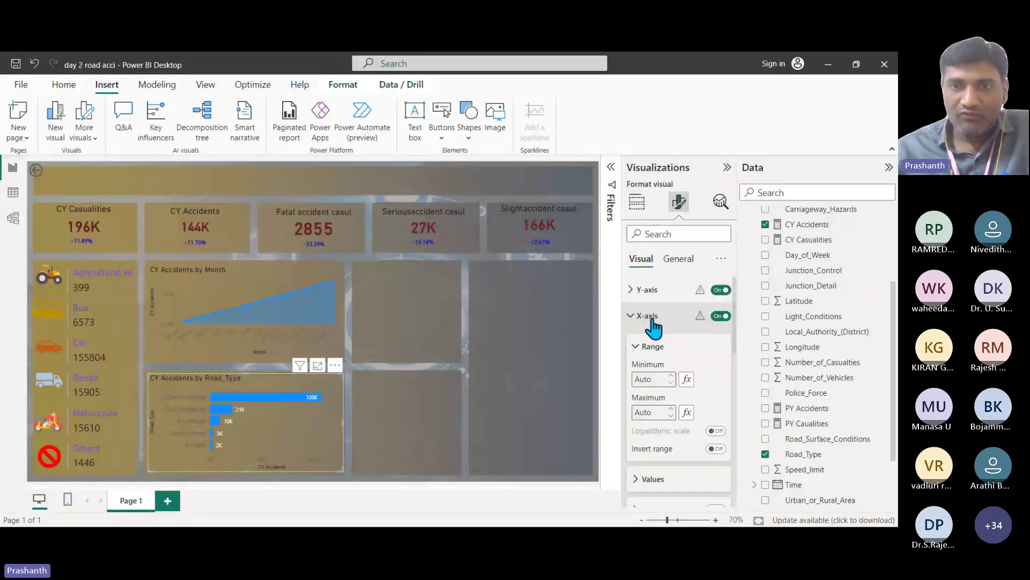
pyautogui.scroll(-1, 681, 402)
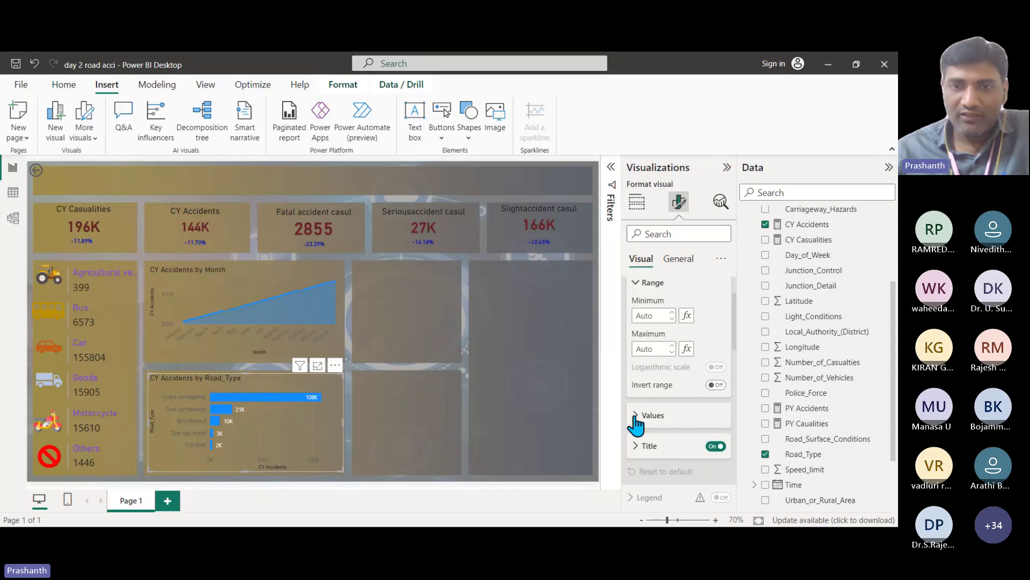
pyautogui.click(636, 417)
pyautogui.scroll(-1, 665, 430)
pyautogui.click(656, 374)
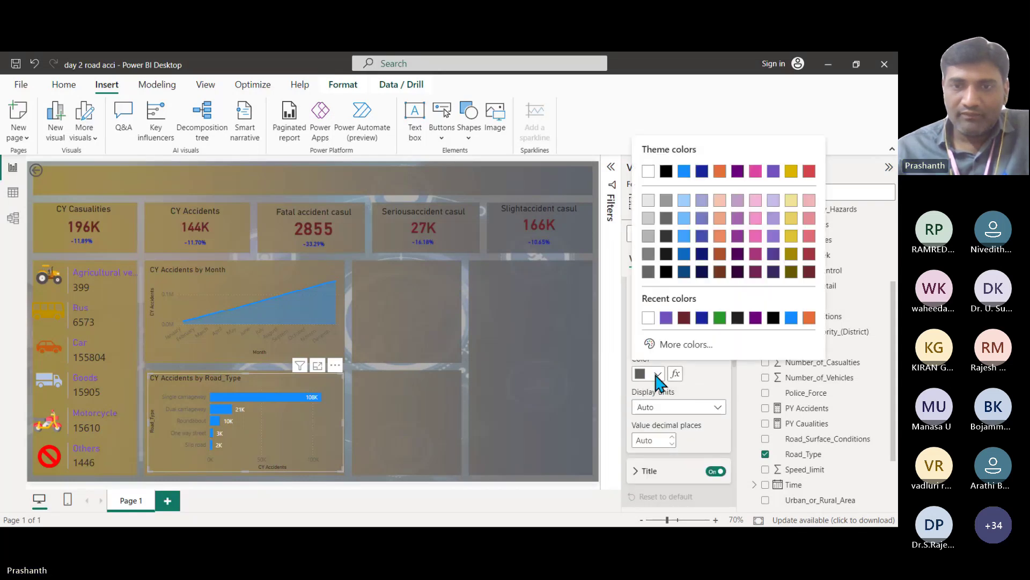
pyautogui.click(648, 317)
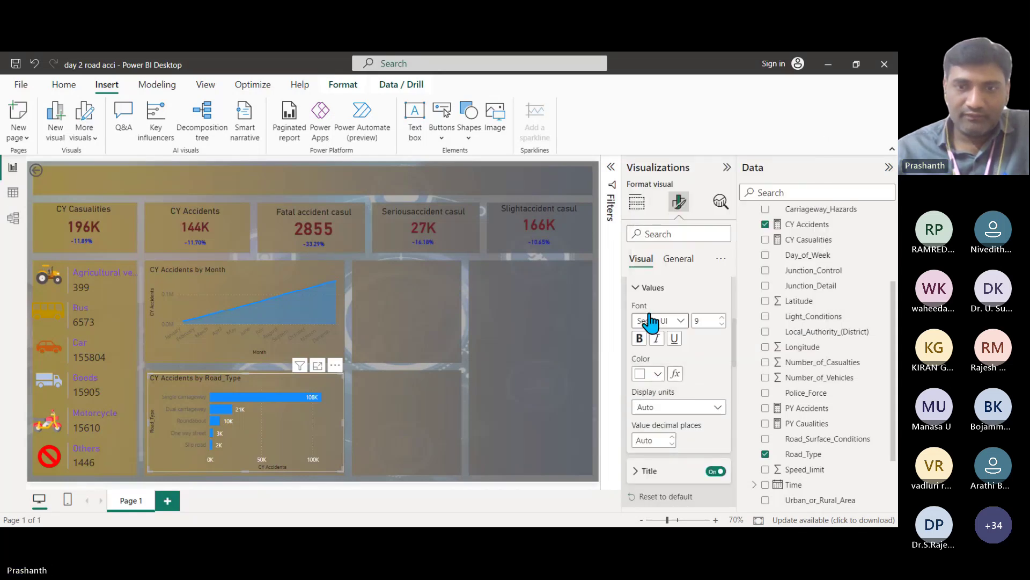
# Step: Set the Y-axis road type label color to White
pyautogui.scroll(3, 657, 343)
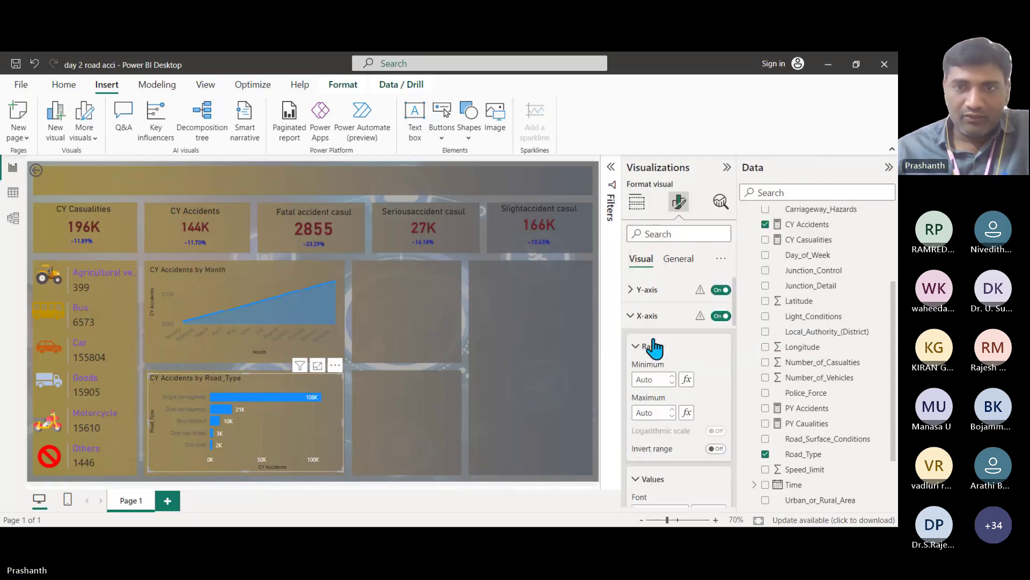
pyautogui.click(636, 293)
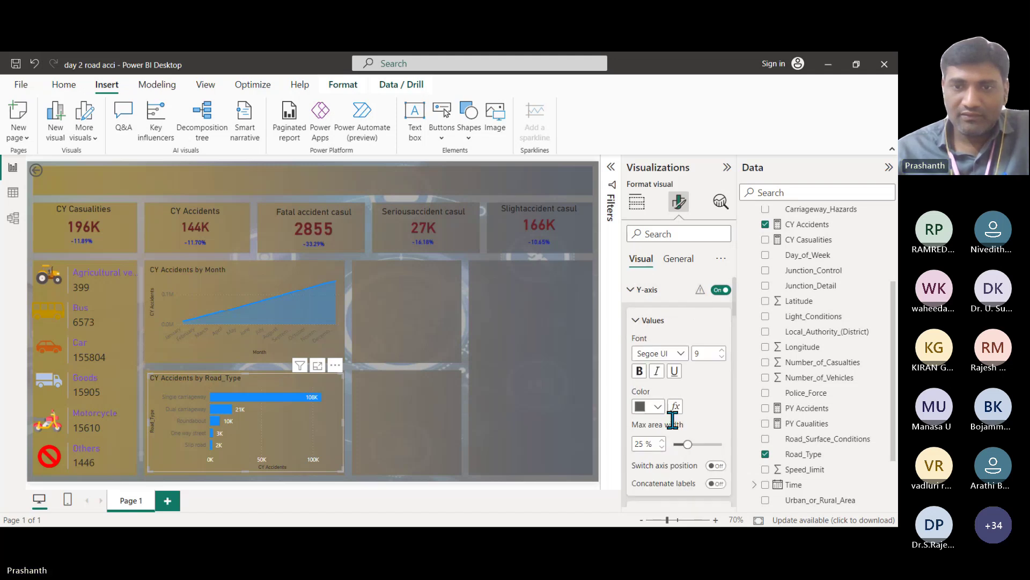
pyautogui.click(658, 406)
pyautogui.click(654, 352)
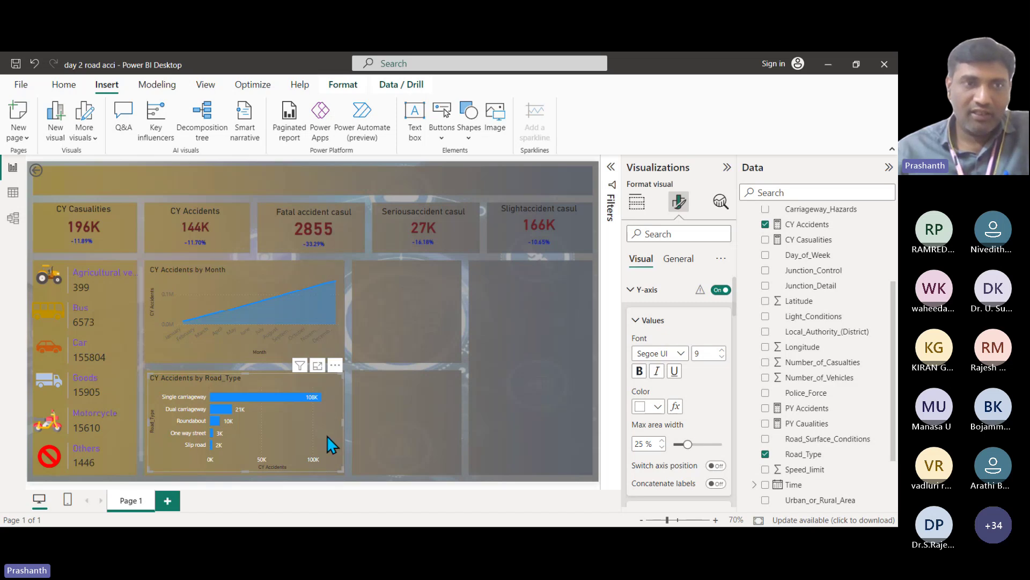
# Step: Format-paint the bar chart's styling onto the CY Accidents by Month chart, then add a donut chart
pyautogui.click(63, 86)
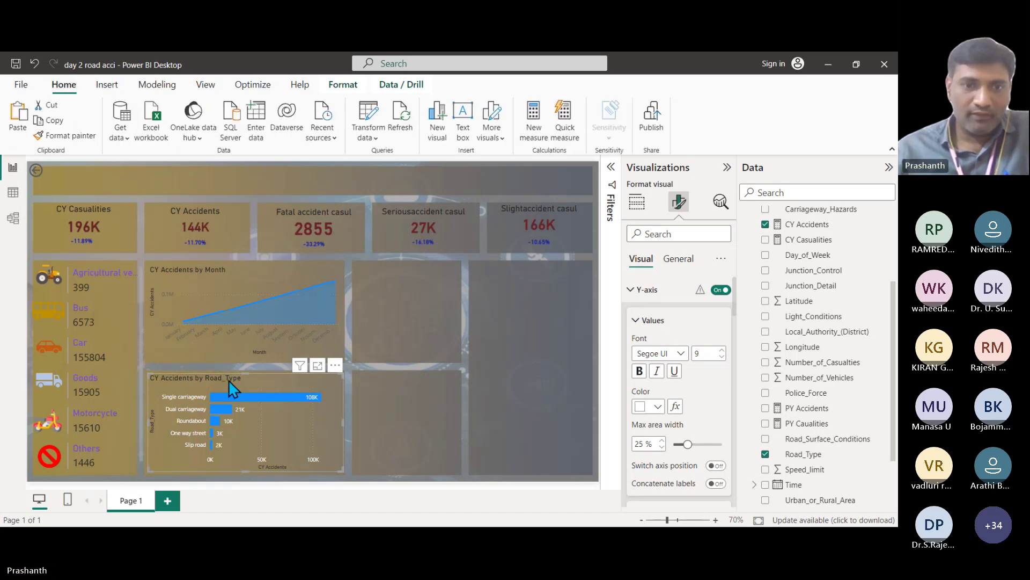
pyautogui.click(90, 138)
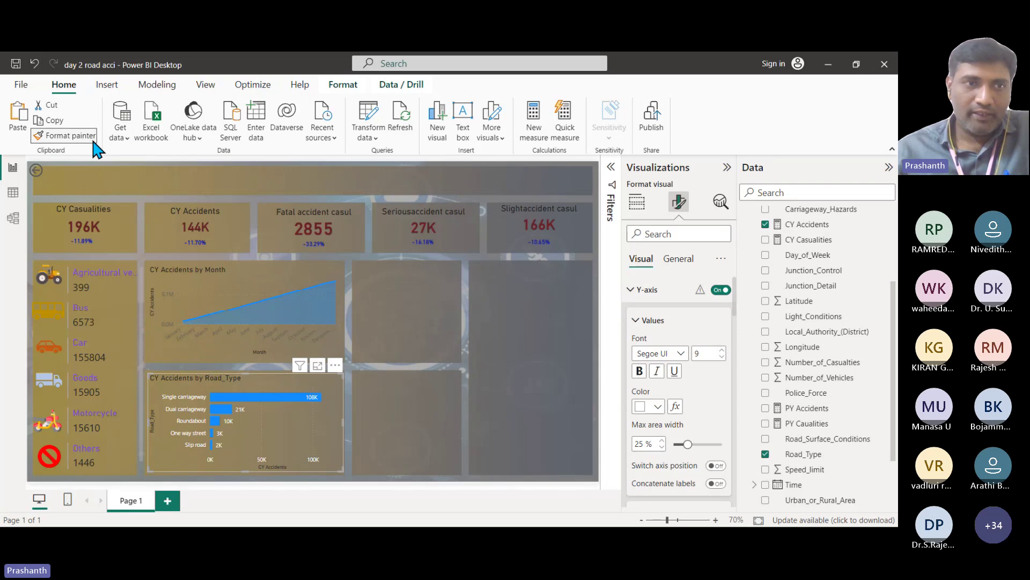
pyautogui.click(212, 290)
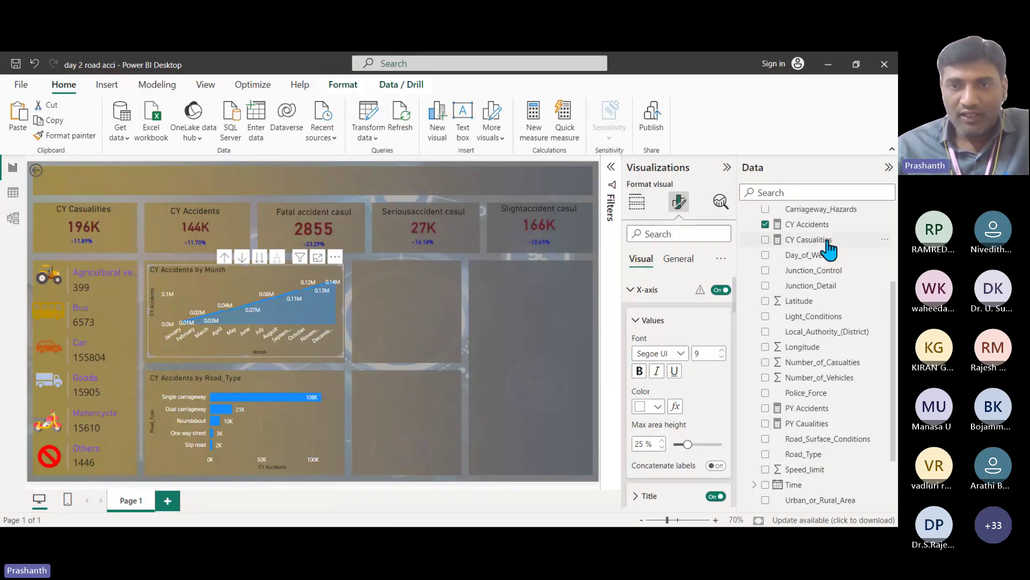
pyautogui.click(509, 303)
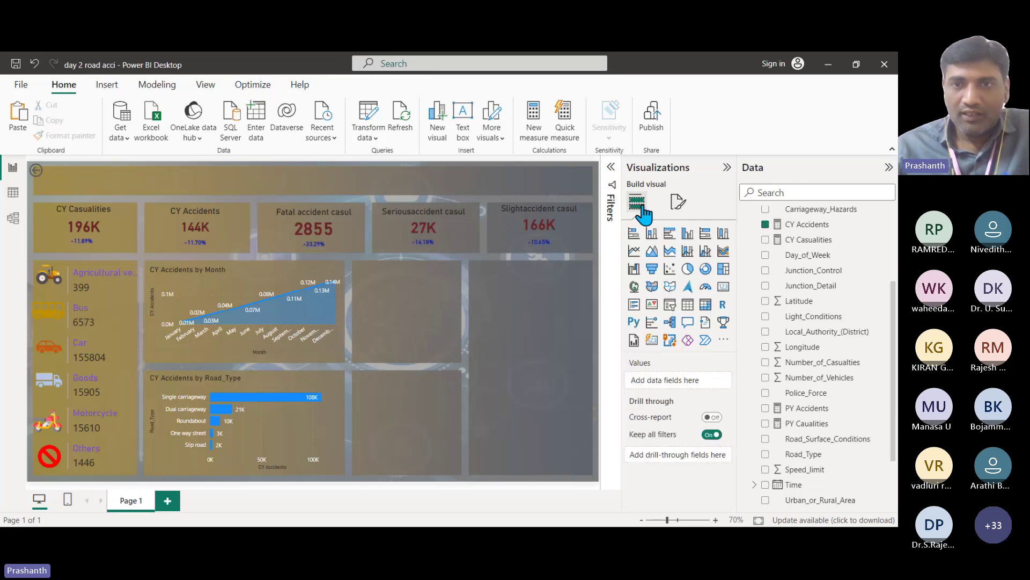
pyautogui.click(706, 270)
# Step: Move and shrink the donut chart beside the month chart, then switch to Table view
pyautogui.moveTo(440, 317); pyautogui.dragTo(383, 324)
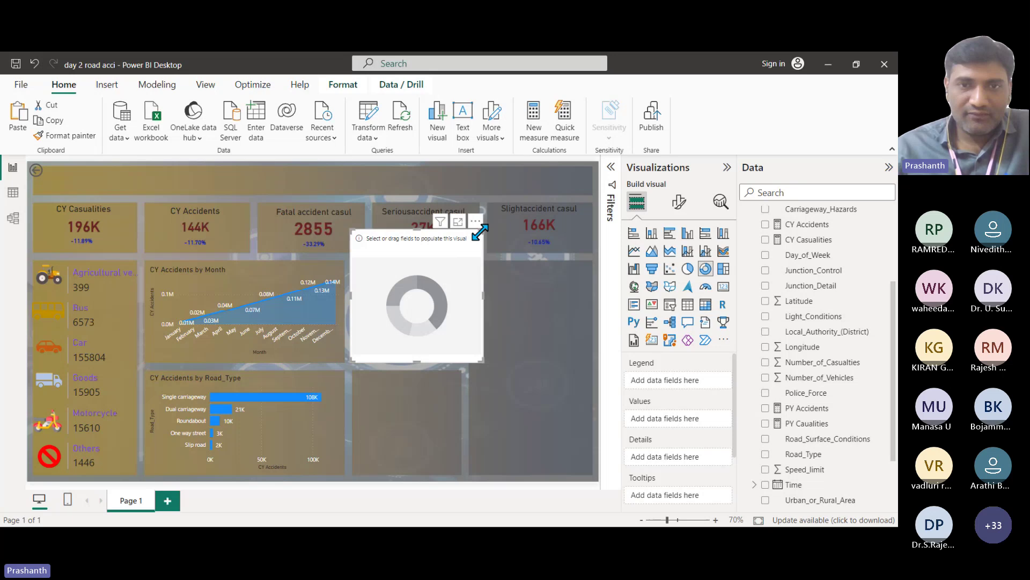
pyautogui.moveTo(483, 231); pyautogui.dragTo(409, 271)
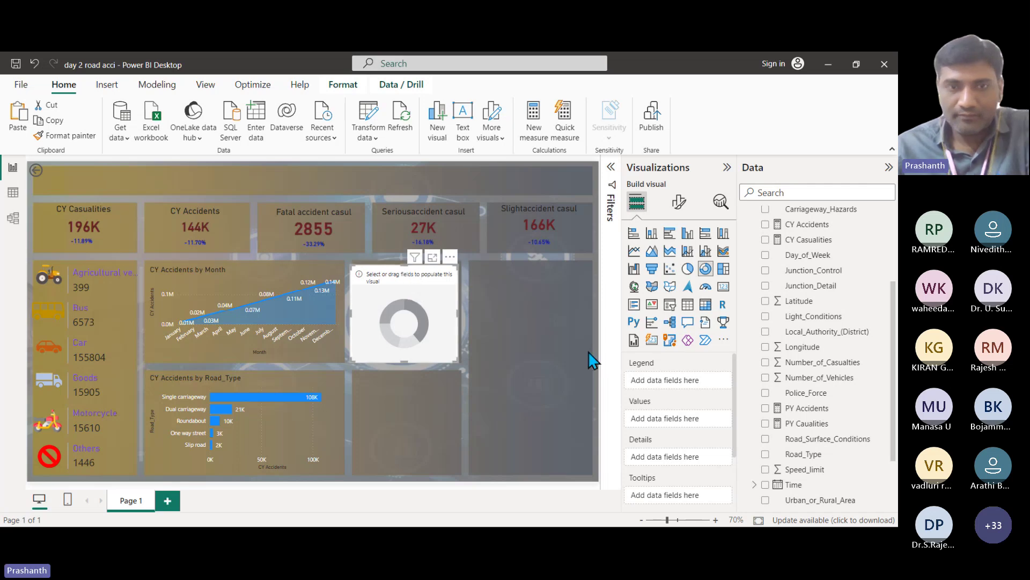
pyautogui.press('Right')
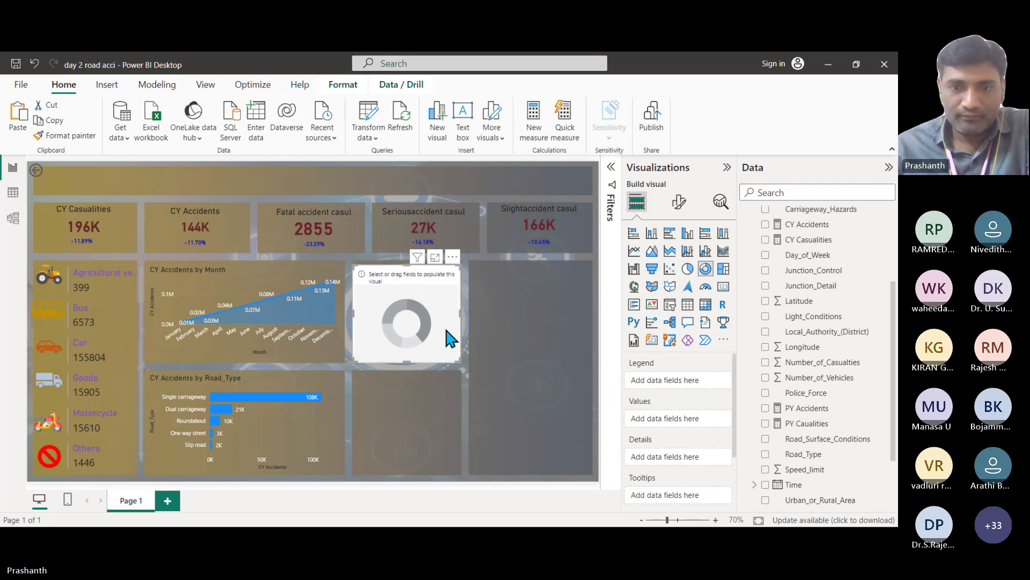
pyautogui.press('Up')
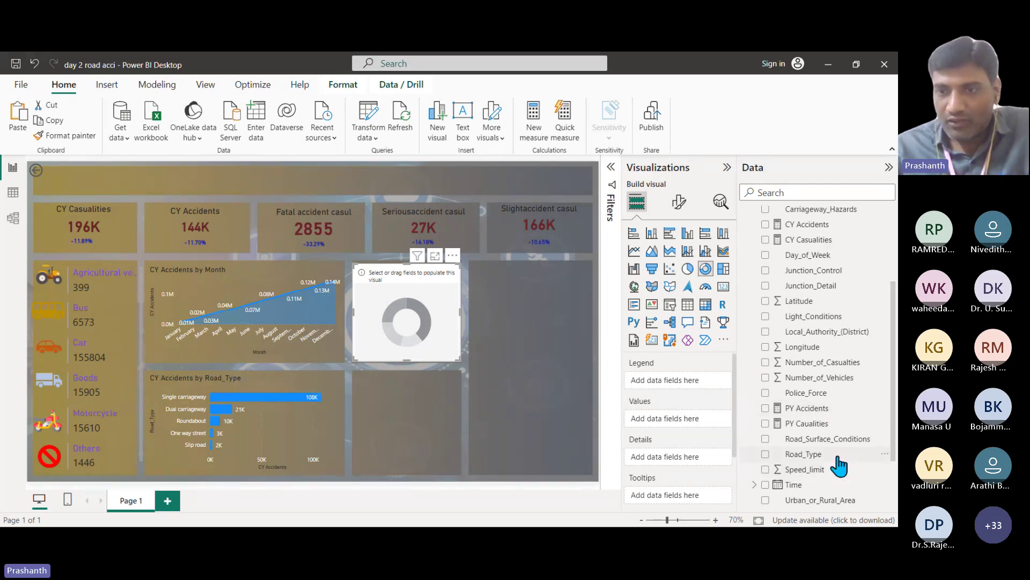
pyautogui.scroll(-3, 839, 464)
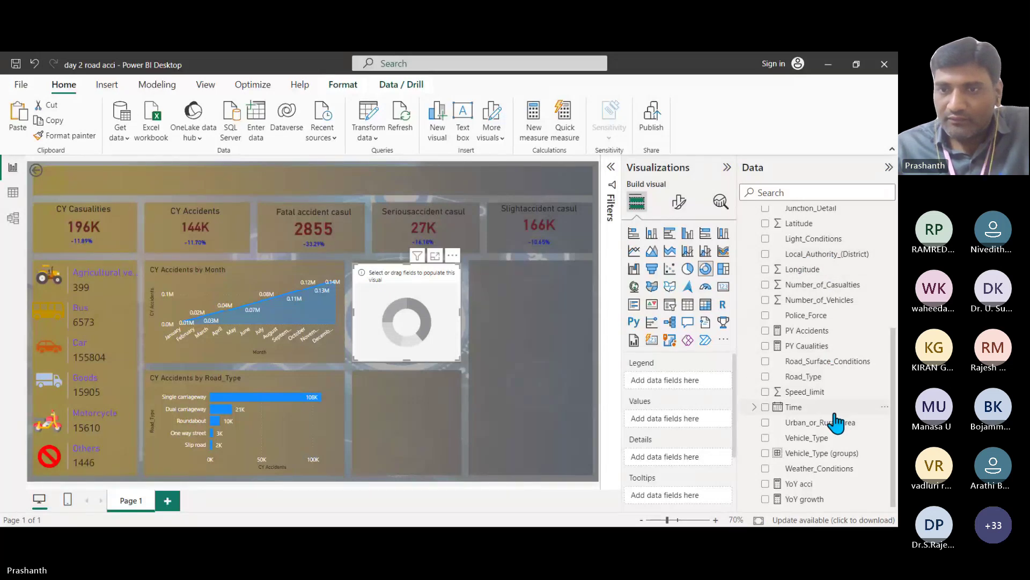
pyautogui.scroll(5, 829, 466)
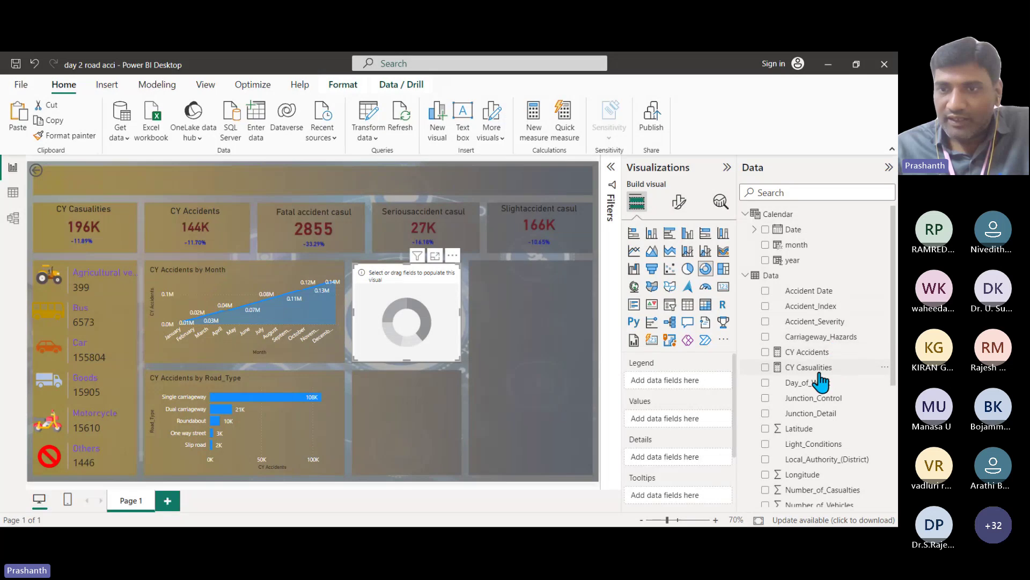
pyautogui.scroll(-2, 821, 428)
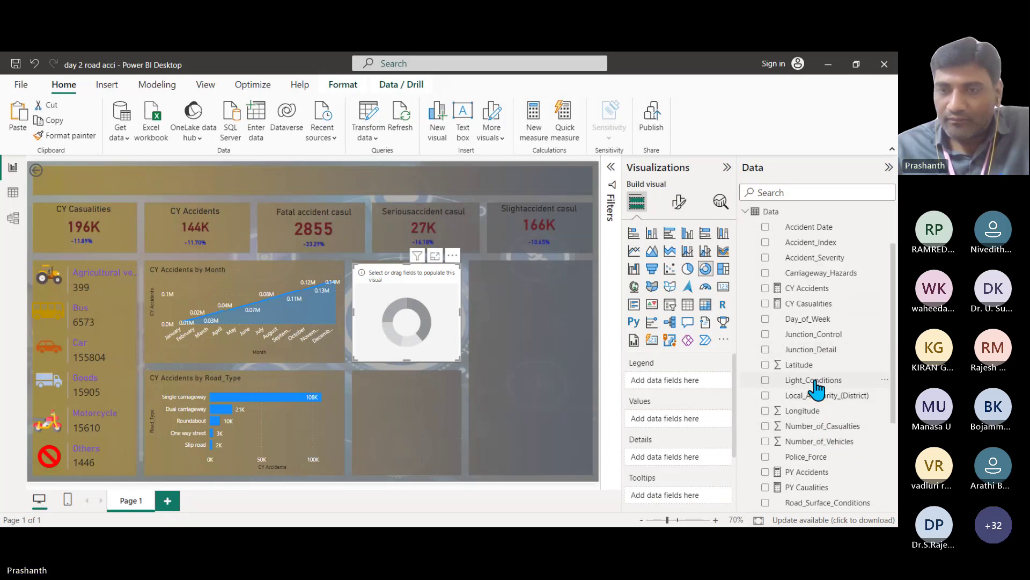
pyautogui.click(13, 194)
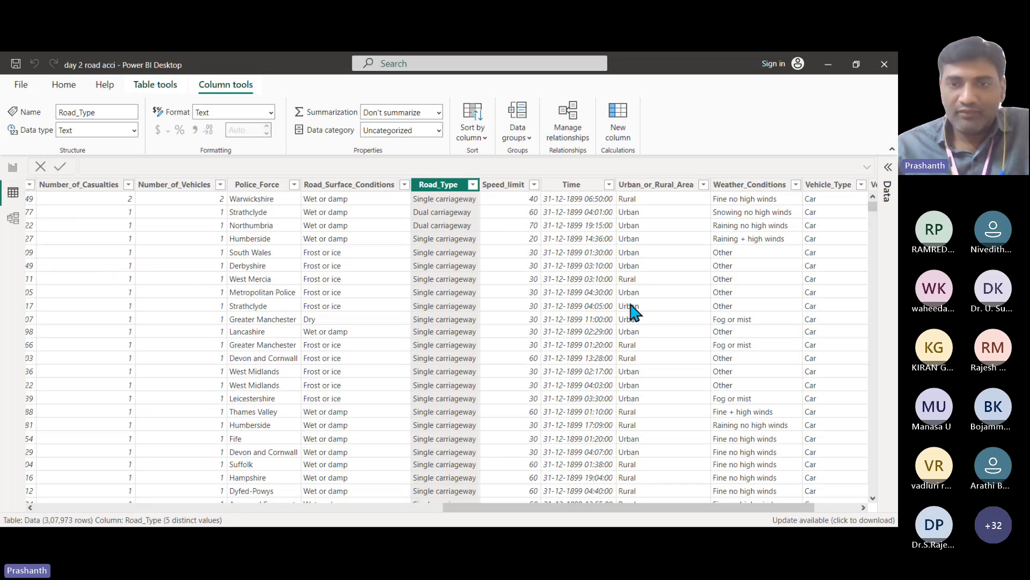
# Step: Fill the donut with Urban_or_Rural_Area as Legend and CY Accidents as Values
pyautogui.moveTo(638, 508); pyautogui.dragTo(773, 257)
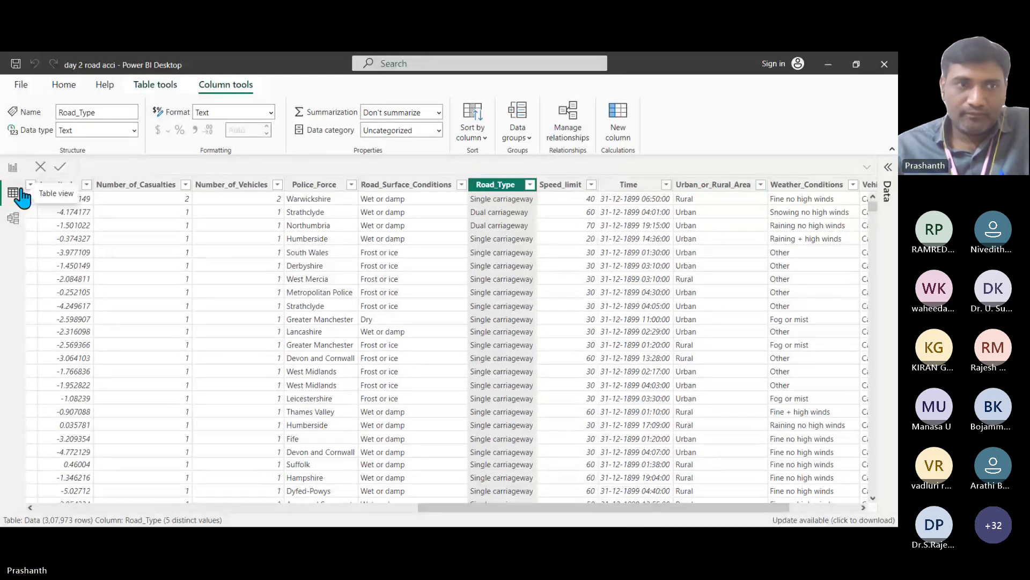
pyautogui.click(13, 167)
pyautogui.scroll(-3, 840, 365)
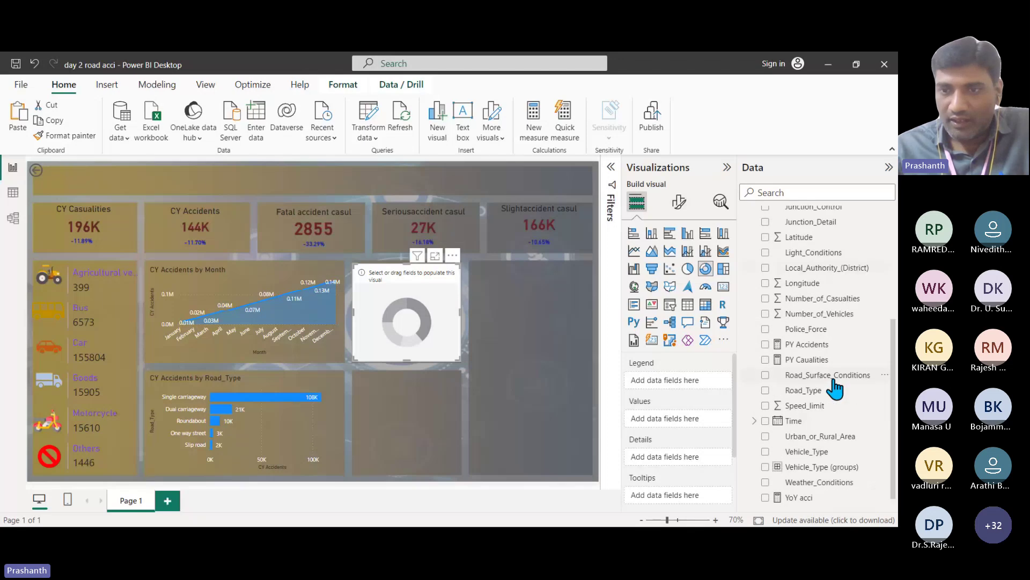
pyautogui.moveTo(819, 436); pyautogui.dragTo(702, 396)
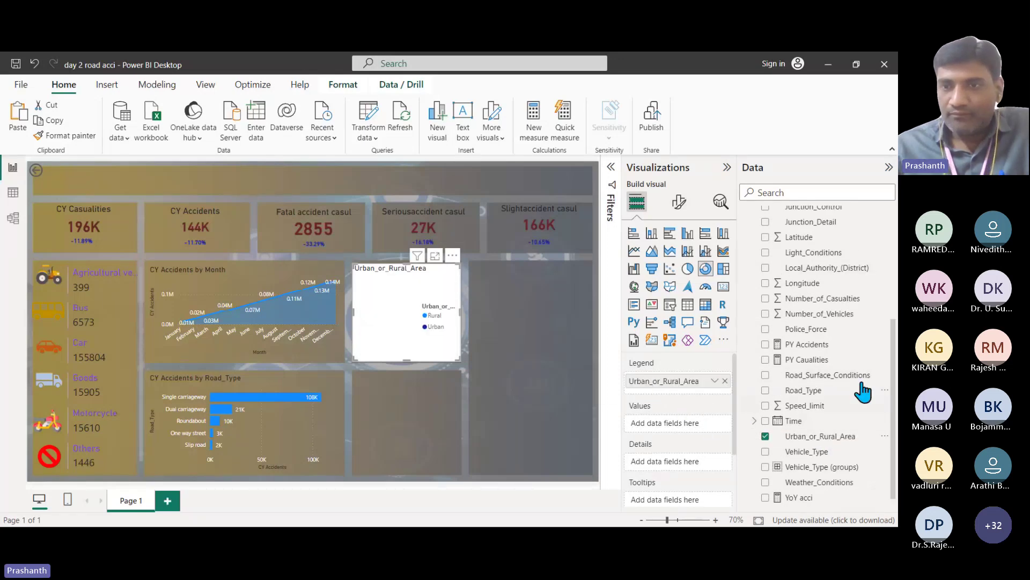
pyautogui.scroll(5, 857, 370)
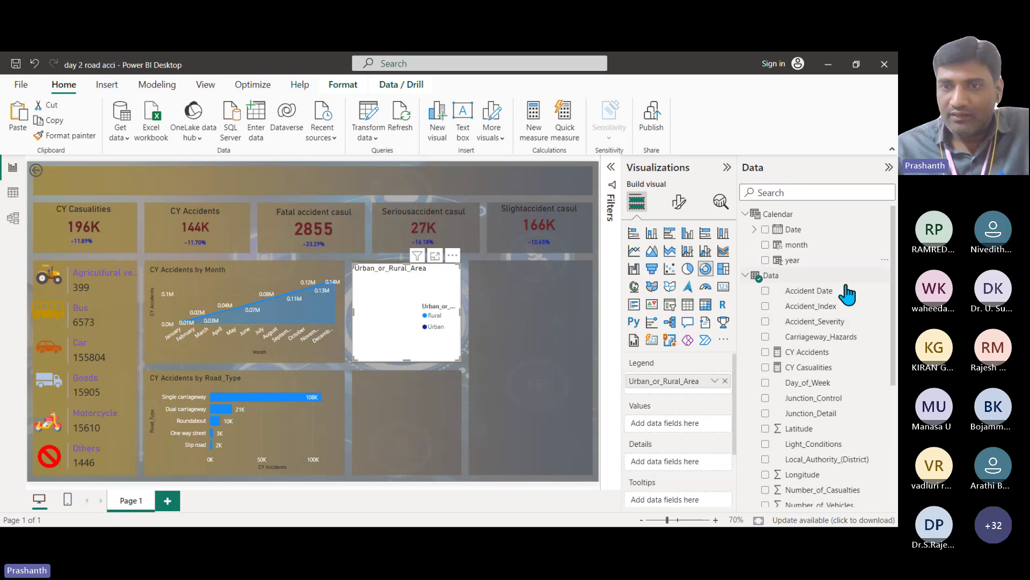
pyautogui.scroll(-5, 851, 386)
pyautogui.scroll(3, 844, 359)
pyautogui.moveTo(807, 289); pyautogui.dragTo(689, 429)
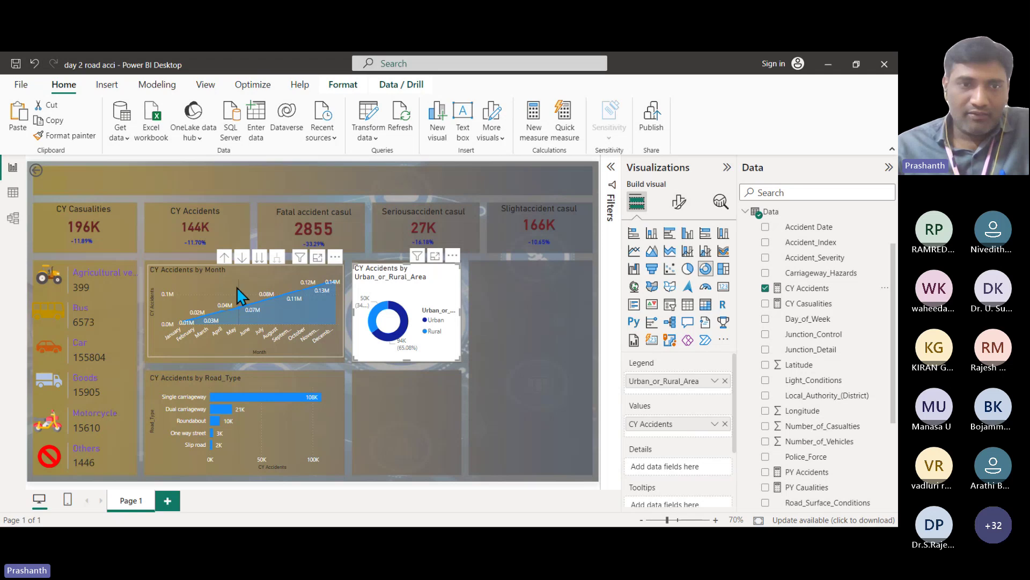
pyautogui.click(269, 284)
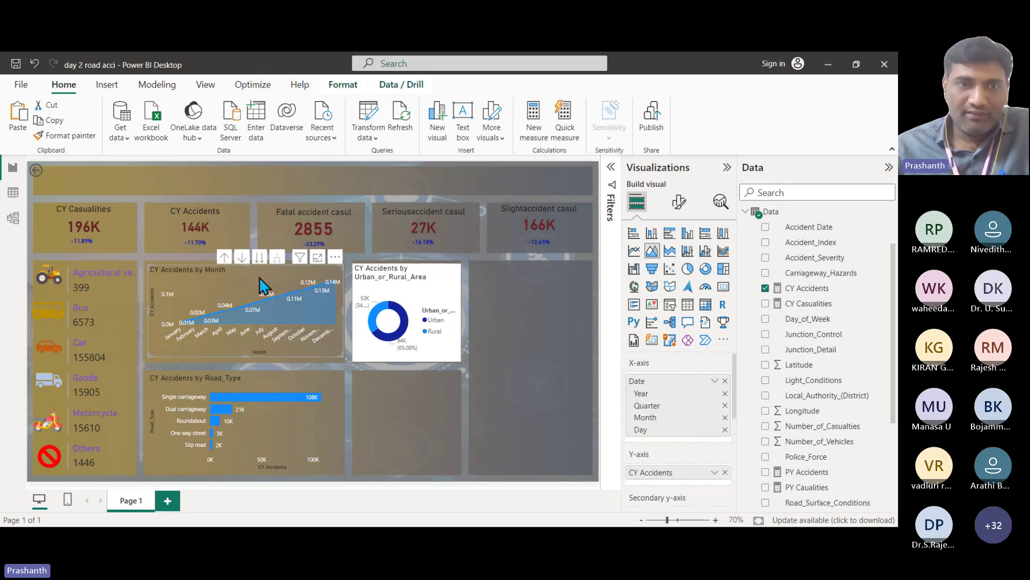
# Step: Paint the month chart's formatting onto the donut and set label contents to All detail labels
pyautogui.click(67, 135)
pyautogui.click(440, 287)
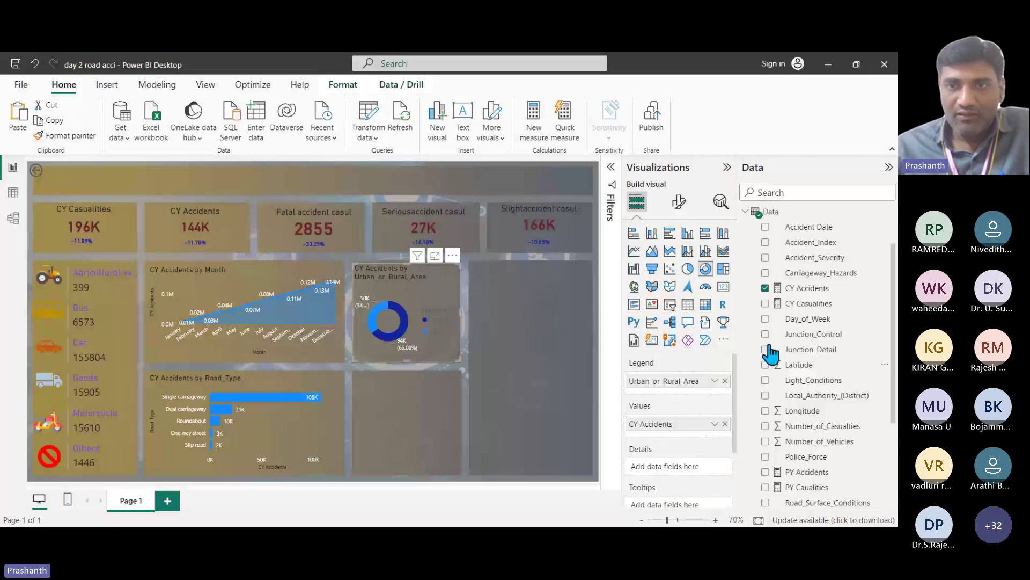
pyautogui.click(680, 201)
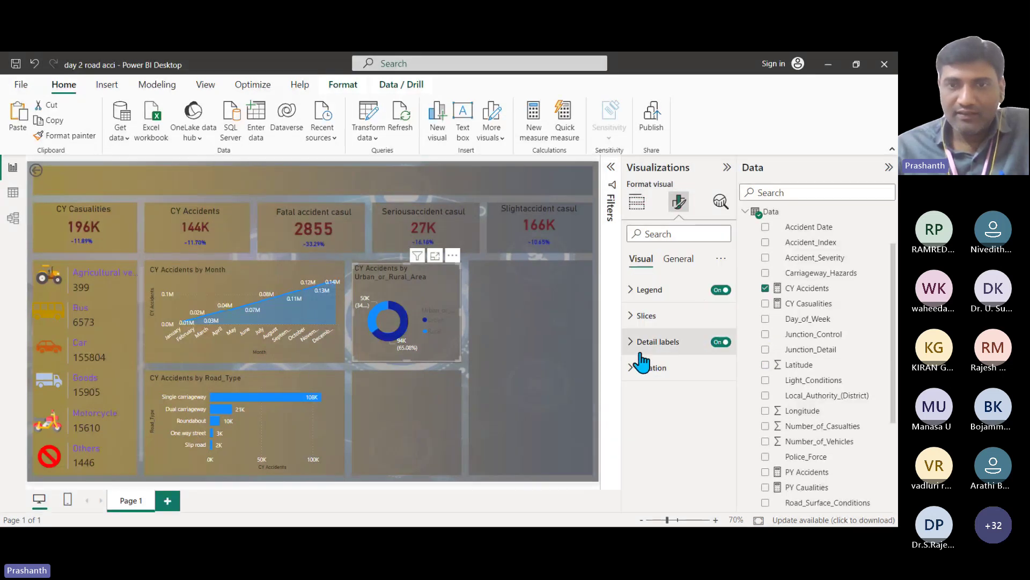
pyautogui.click(644, 341)
pyautogui.scroll(-2, 709, 434)
pyautogui.scroll(-1, 698, 429)
pyautogui.click(671, 411)
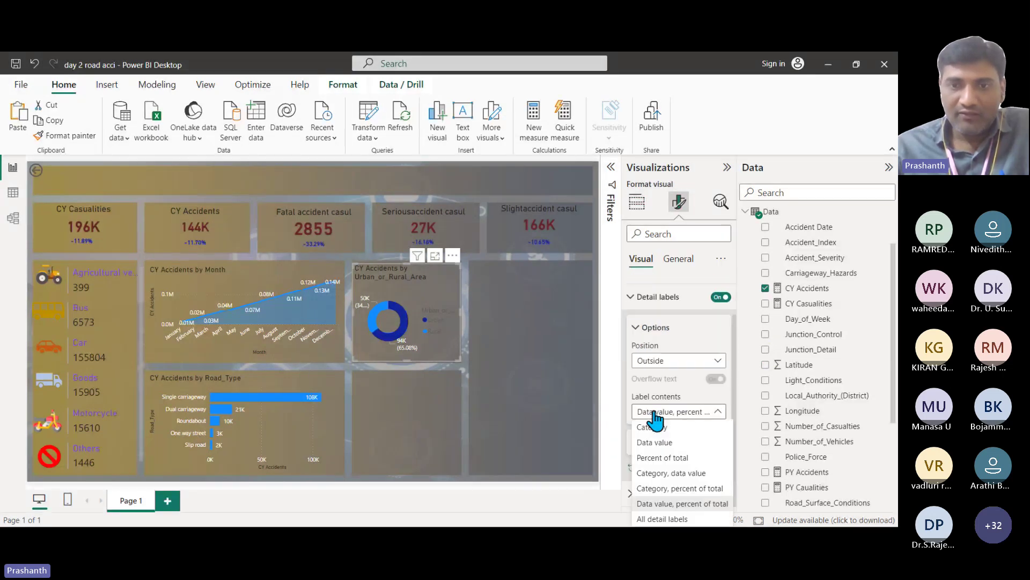
pyautogui.click(669, 519)
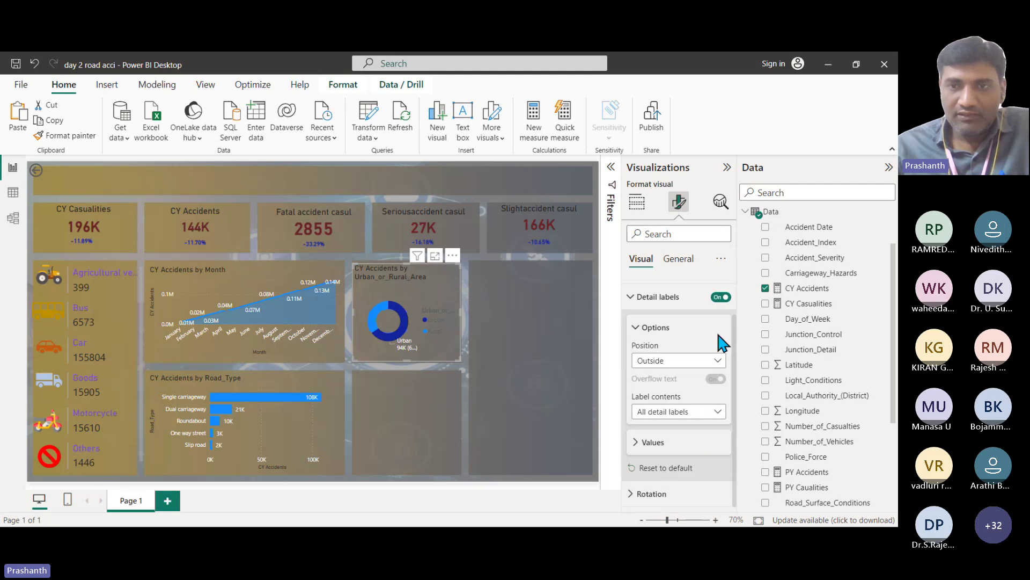
# Step: Turn off the donut chart's legend
pyautogui.scroll(1, 681, 349)
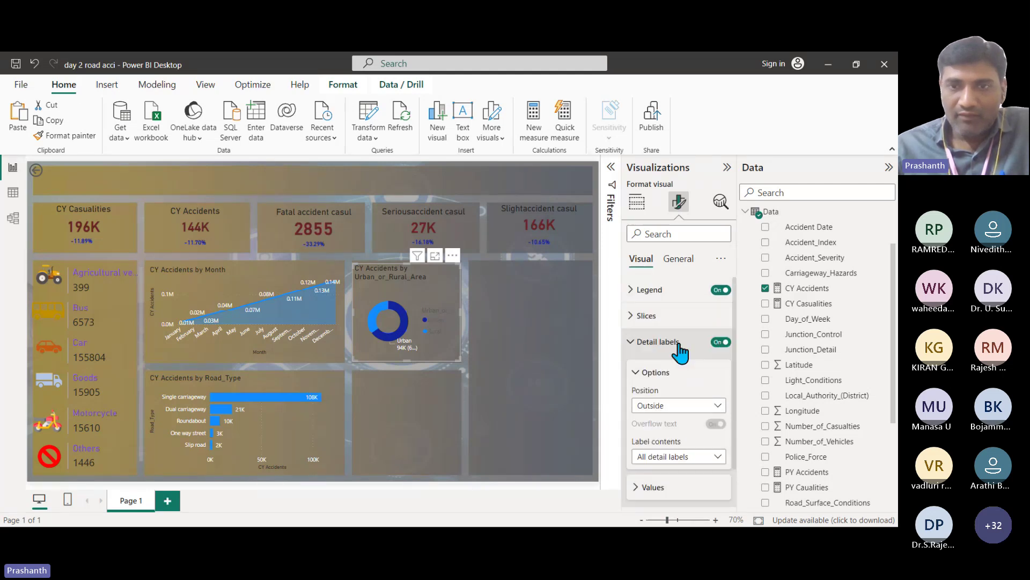
pyautogui.click(725, 290)
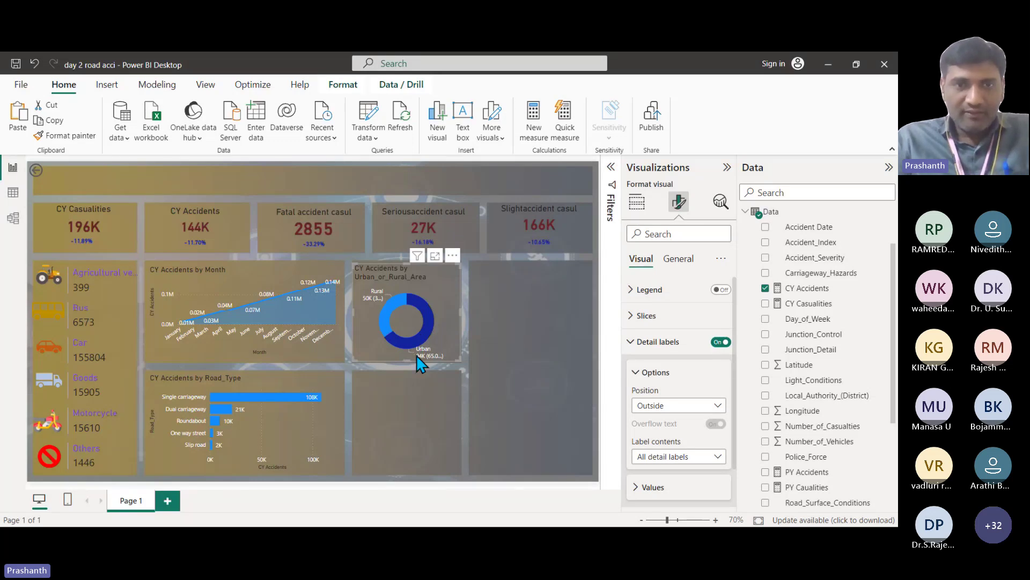
pyautogui.scroll(3, 416, 355)
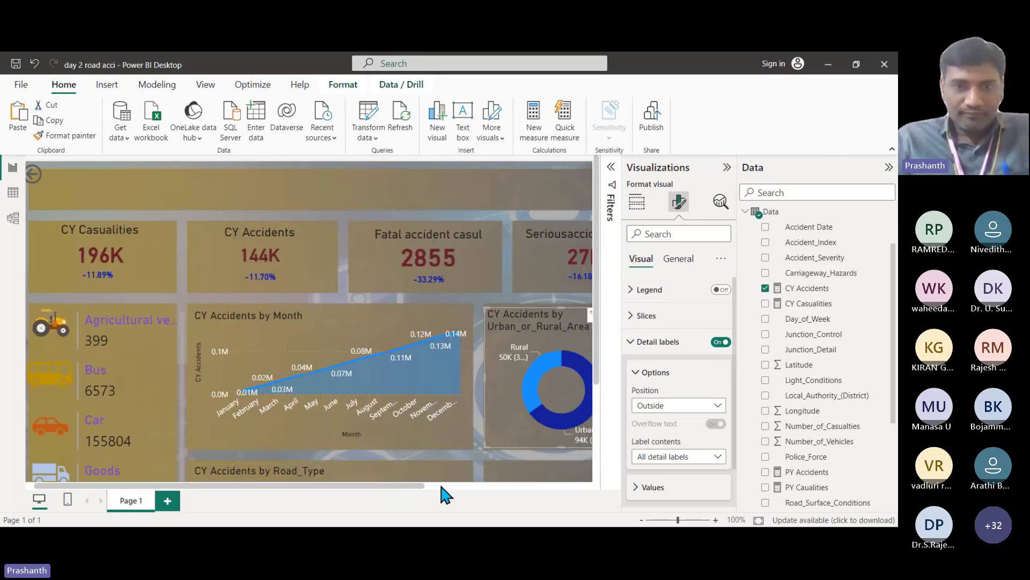
pyautogui.hscroll(3, 504, 437)
pyautogui.scroll(-3, 533, 414)
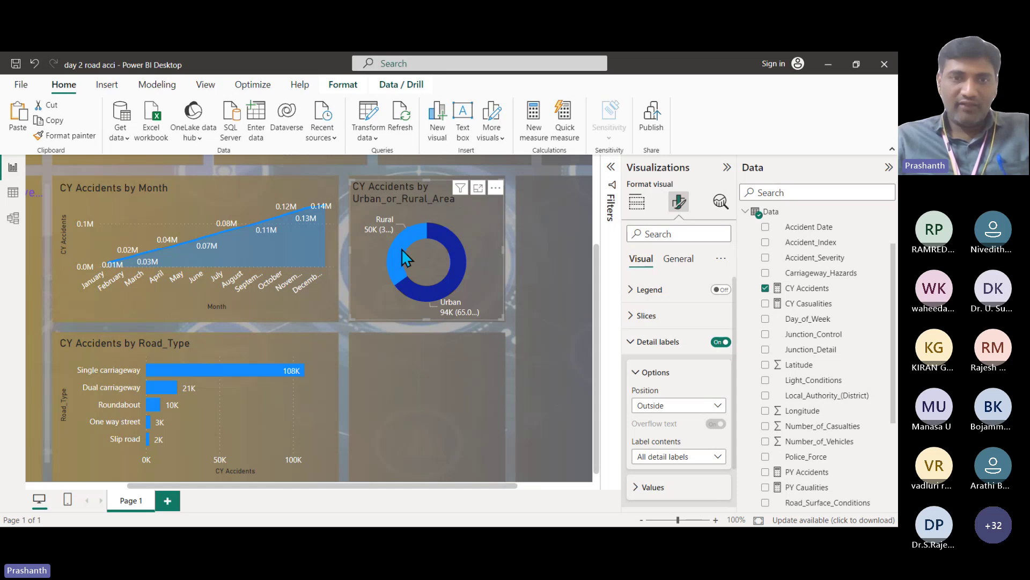
pyautogui.moveTo(401, 249)
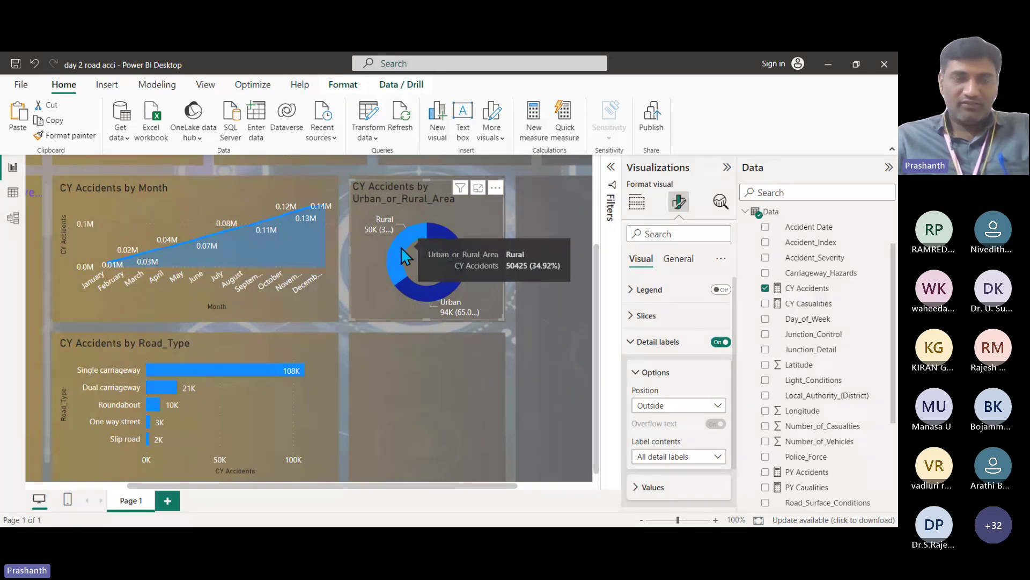
pyautogui.scroll(-3, 404, 269)
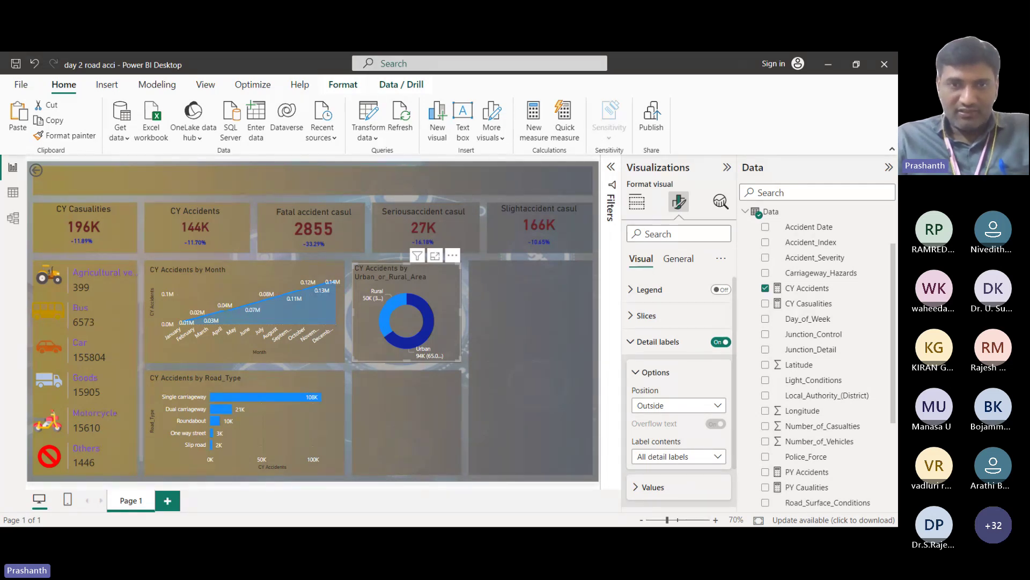
pyautogui.click(13, 192)
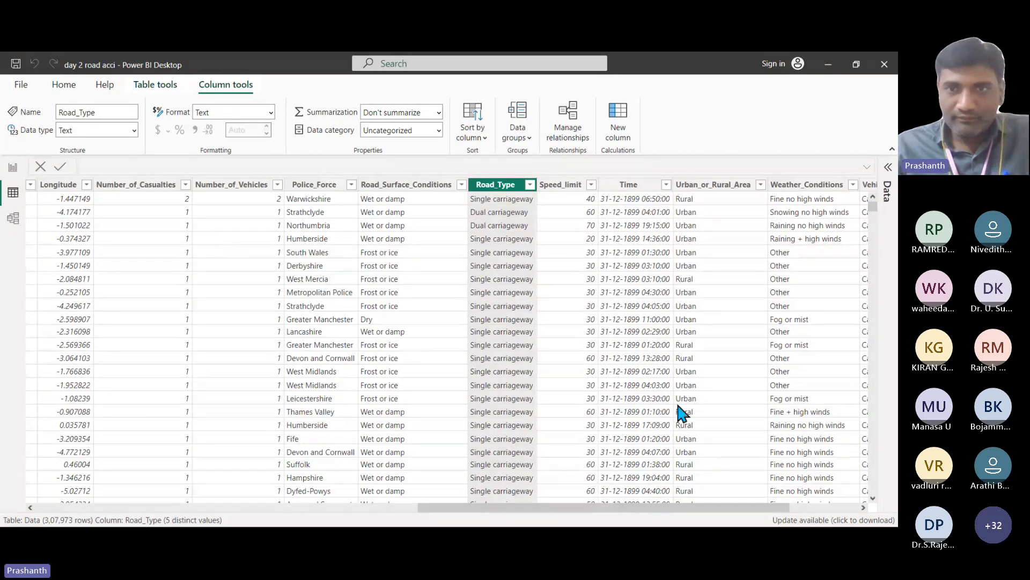
pyautogui.moveTo(648, 509); pyautogui.dragTo(248, 522)
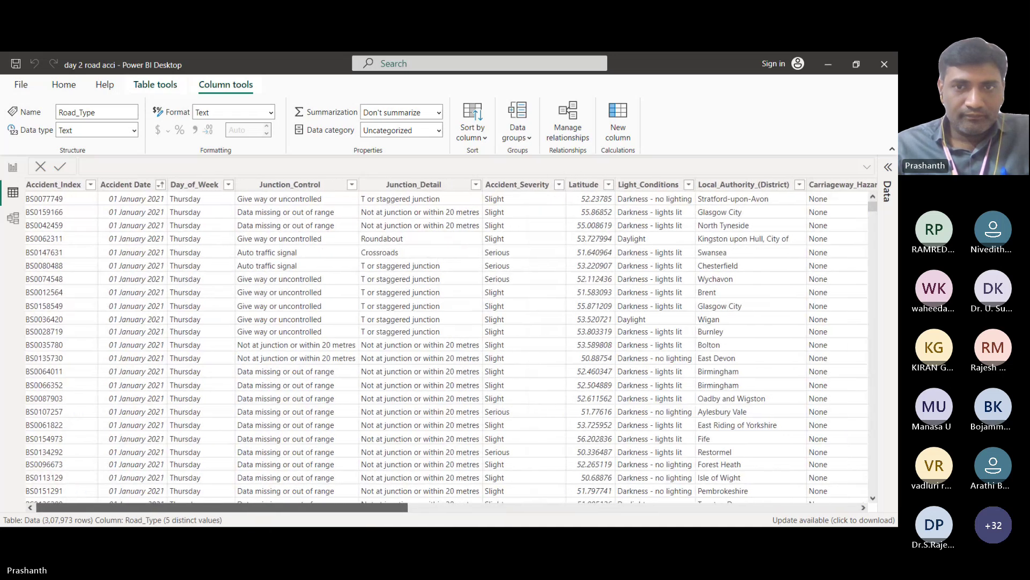
pyautogui.hscroll(3, 515, 210)
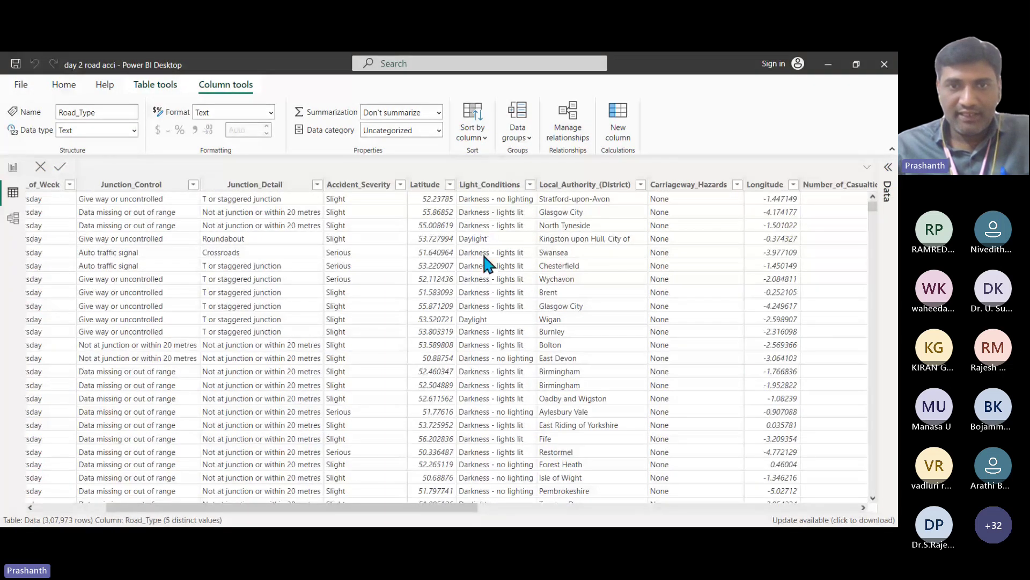
pyautogui.click(530, 185)
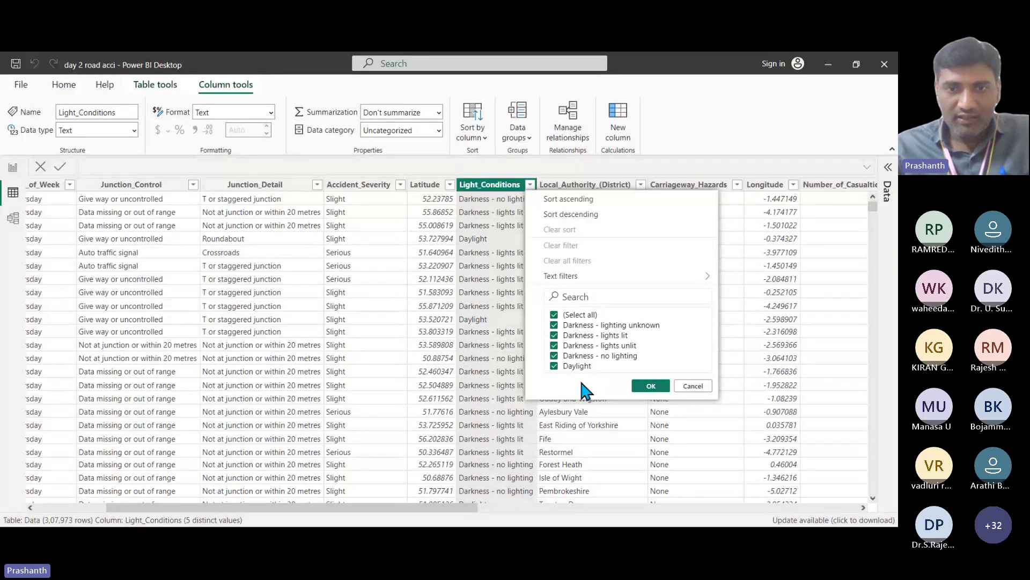
pyautogui.click(692, 386)
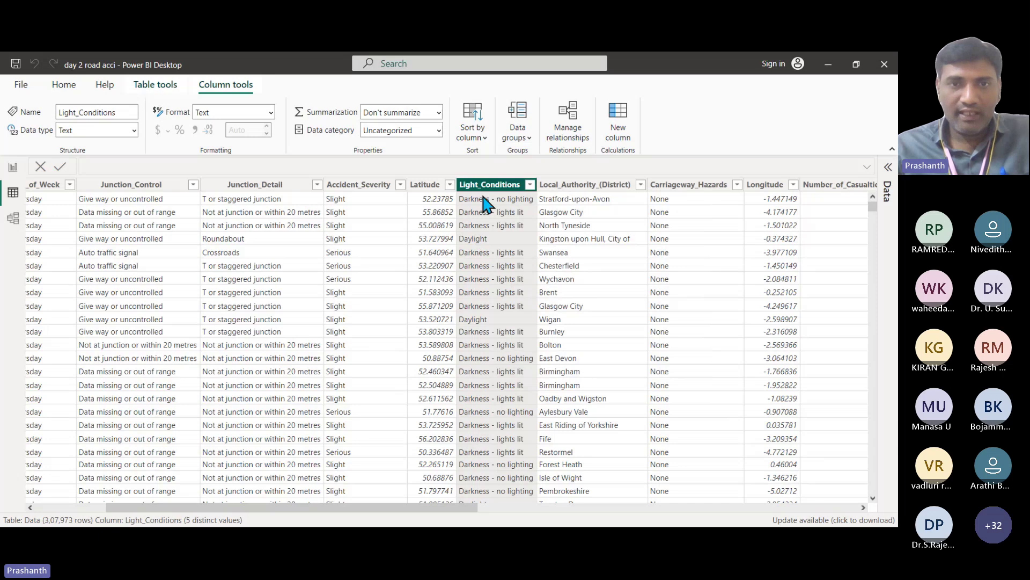
pyautogui.click(13, 167)
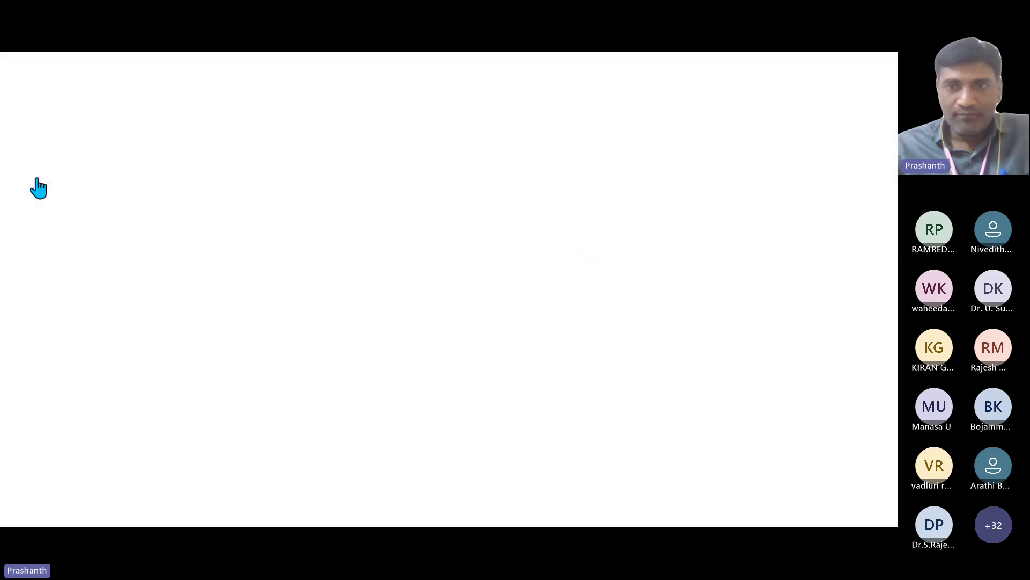
pyautogui.scroll(-5, 806, 355)
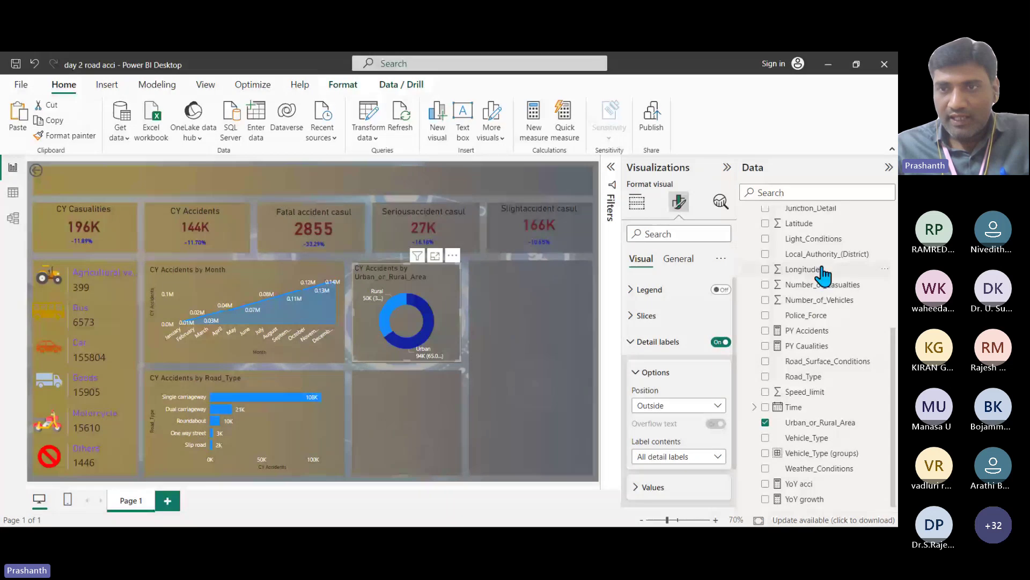
# Step: Group the four Darkness values of Light_Conditions into one renamed group, leaving Daylight separate
pyautogui.rightClick(815, 244)
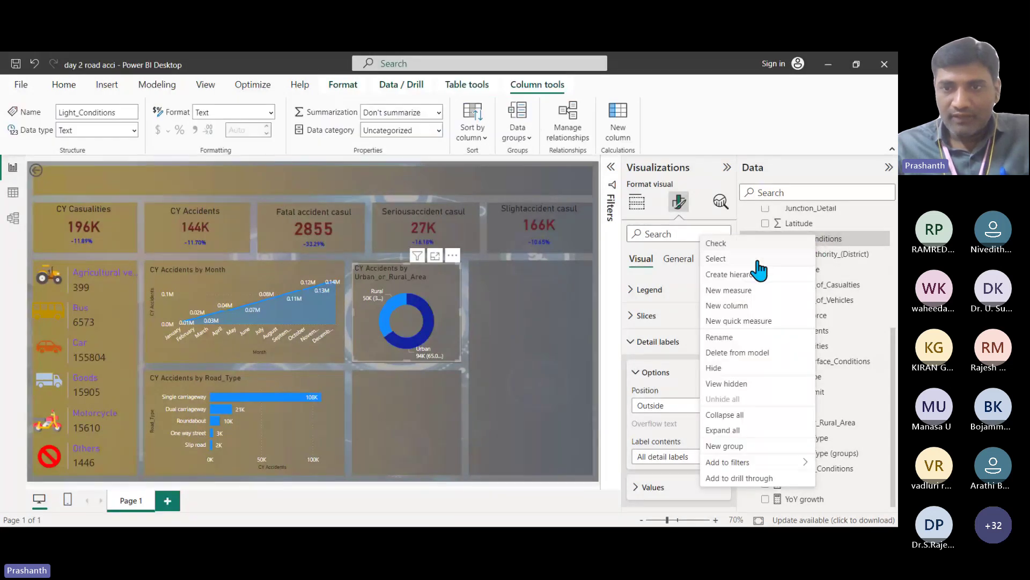
pyautogui.click(737, 446)
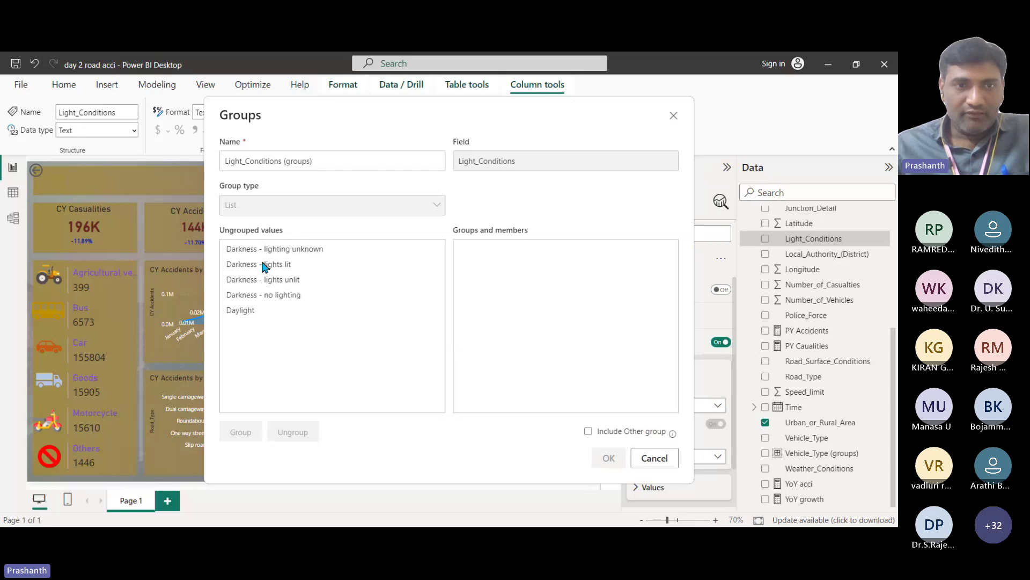
pyautogui.moveTo(272, 250); pyautogui.dragTo(275, 302)
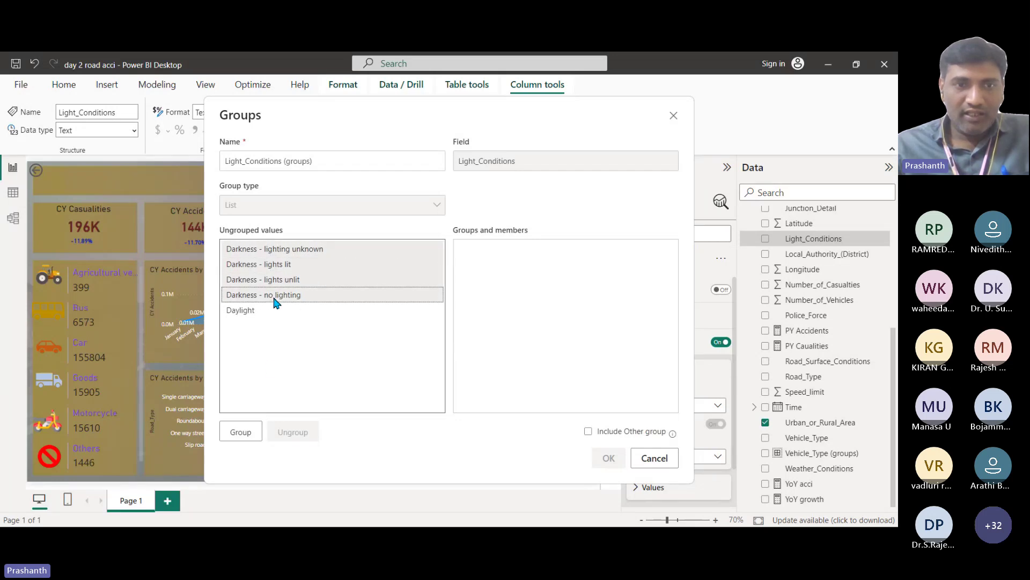
pyautogui.click(241, 432)
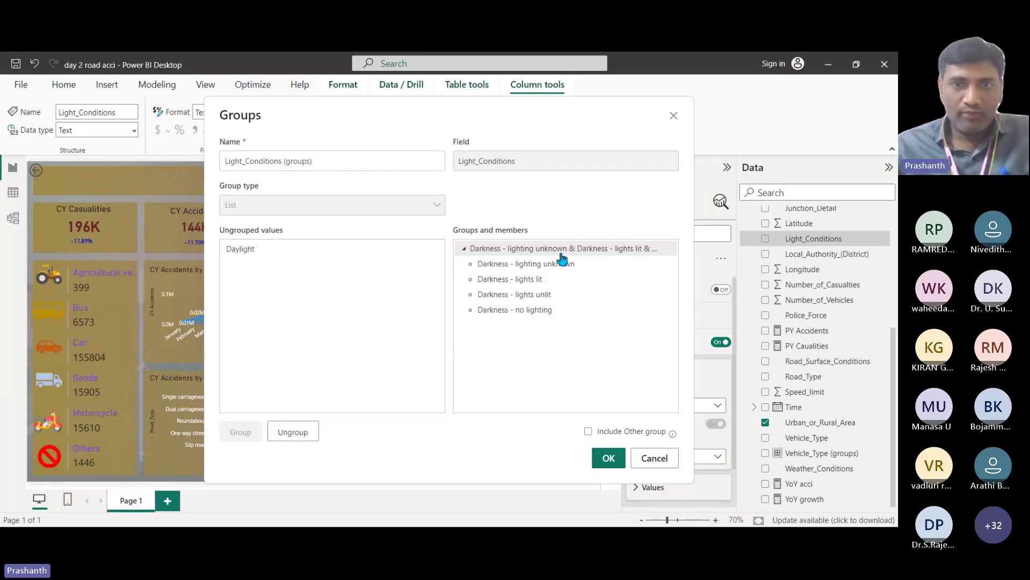
pyautogui.doubleClick(532, 250)
pyautogui.moveTo(504, 249); pyautogui.dragTo(741, 263)
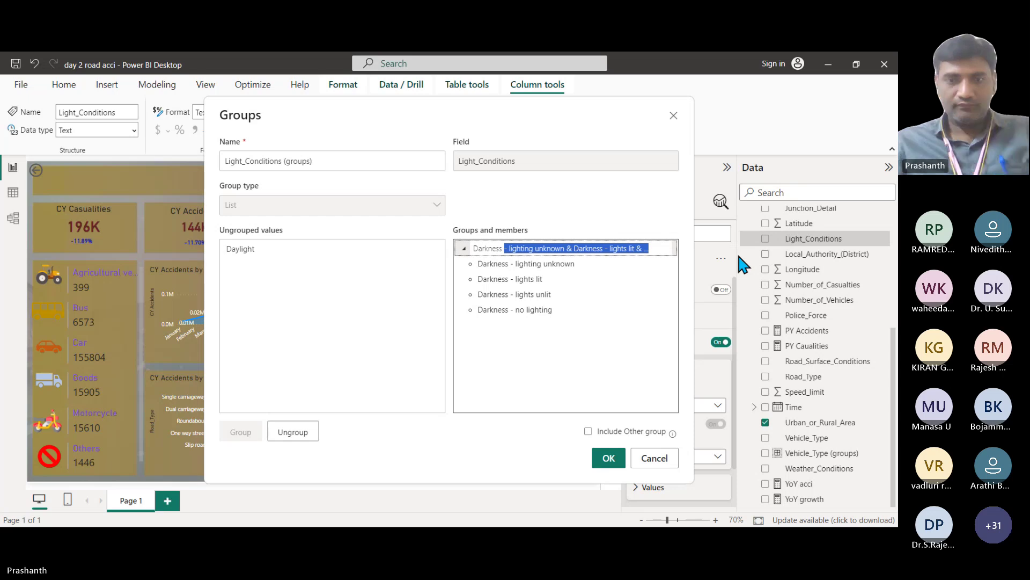
pyautogui.click(608, 457)
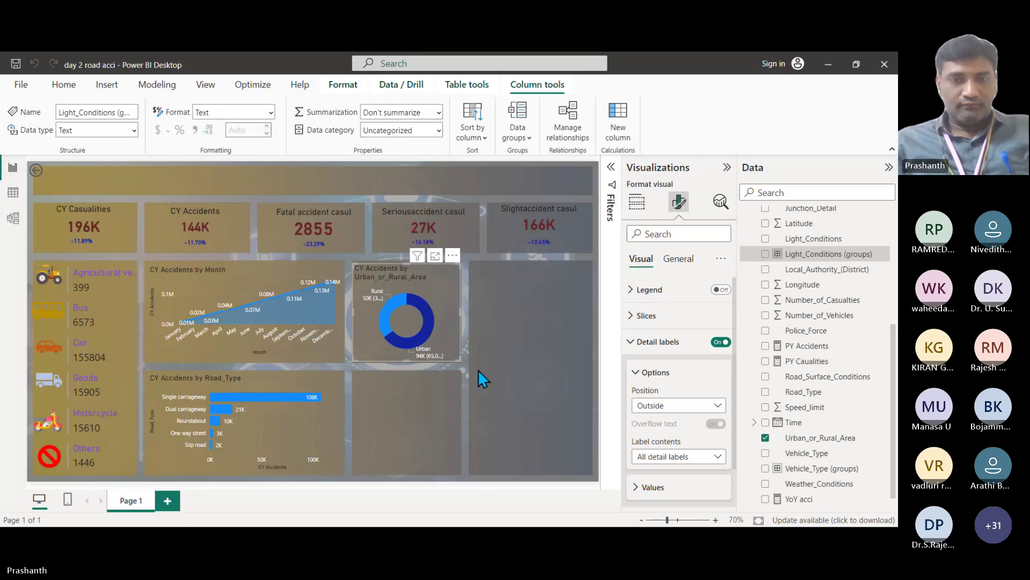
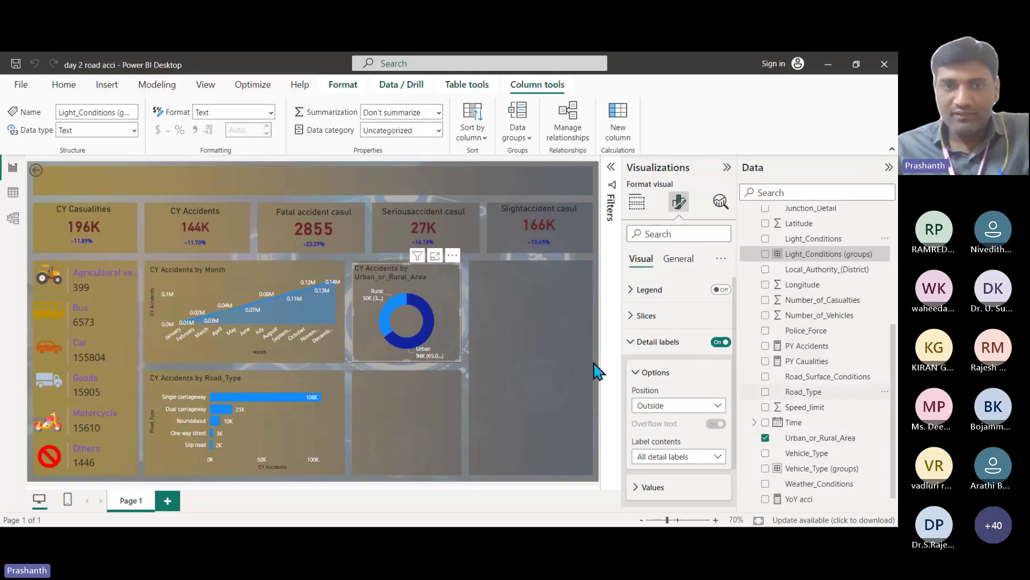
# Step: Deselect the urban/rural donut chart to return to the plain dashboard view
pyautogui.click(452, 425)
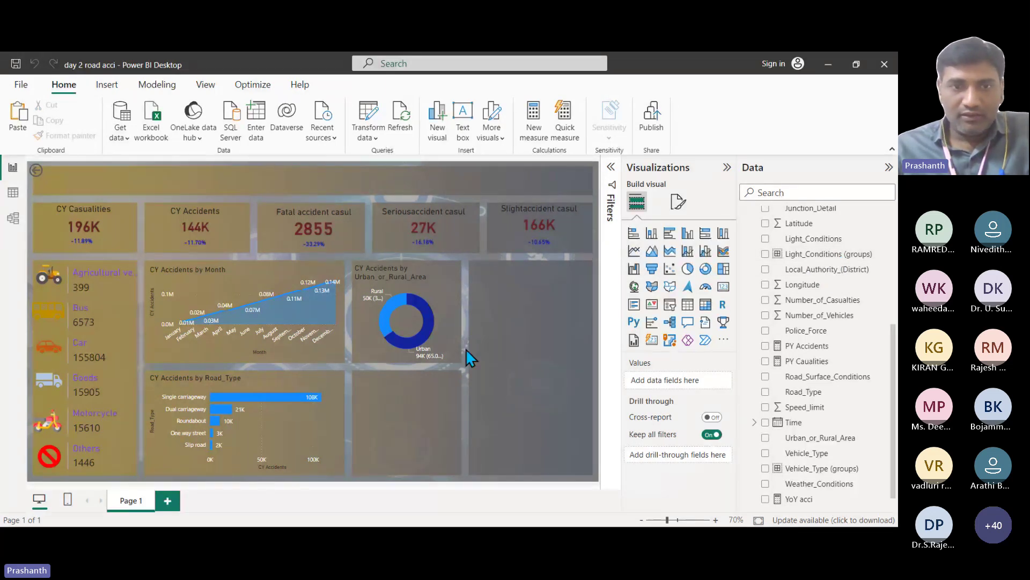
# Step: Duplicate the urban/rural donut below the original and split the copy by Light_Conditions (groups)
pyautogui.click(449, 315)
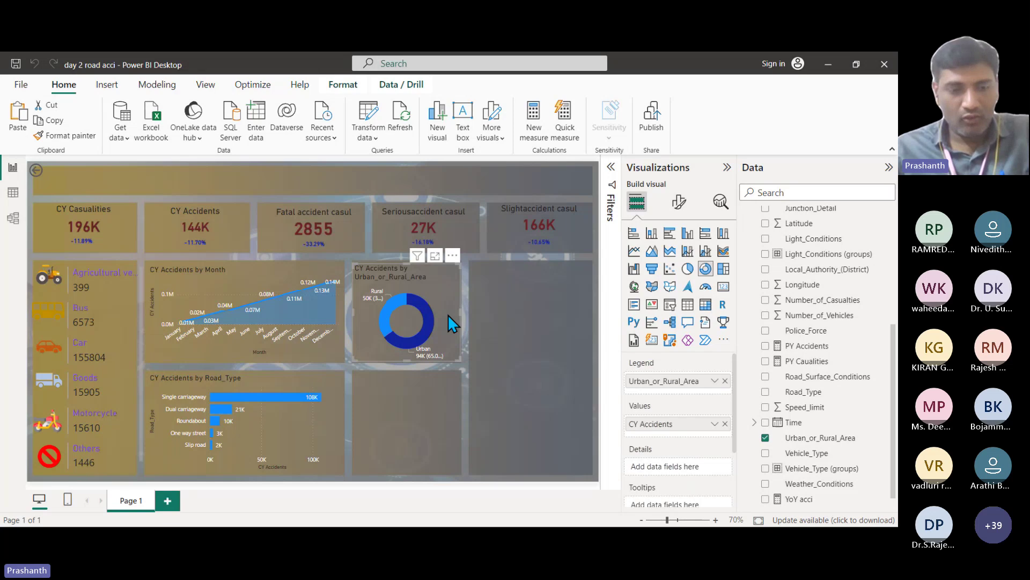
pyautogui.hotkey('ctrl', 'c')
pyautogui.hotkey('ctrl', 'v')
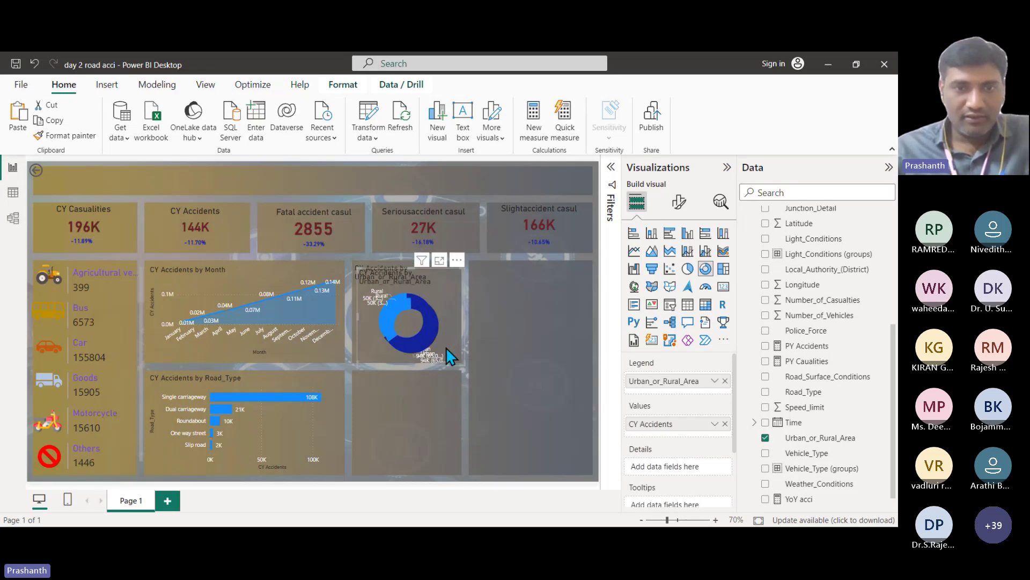
pyautogui.moveTo(446, 347); pyautogui.dragTo(446, 444)
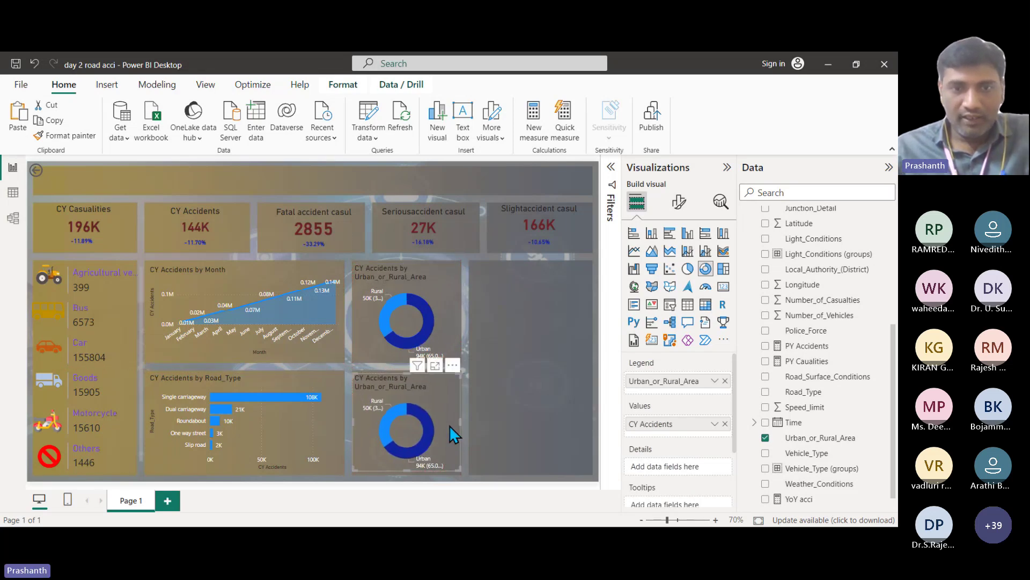
pyautogui.click(725, 381)
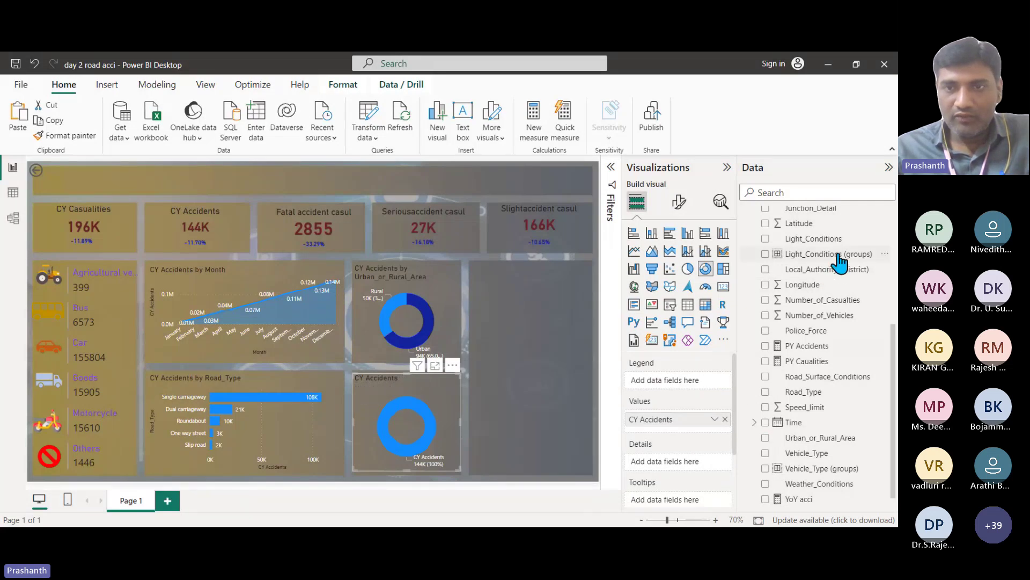
pyautogui.moveTo(832, 254); pyautogui.dragTo(719, 394)
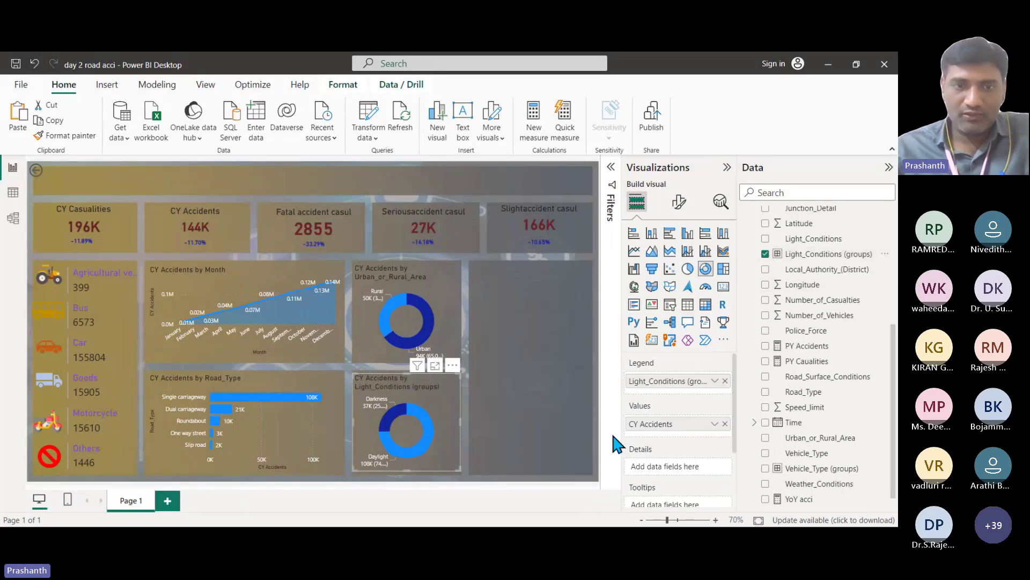
pyautogui.click(678, 202)
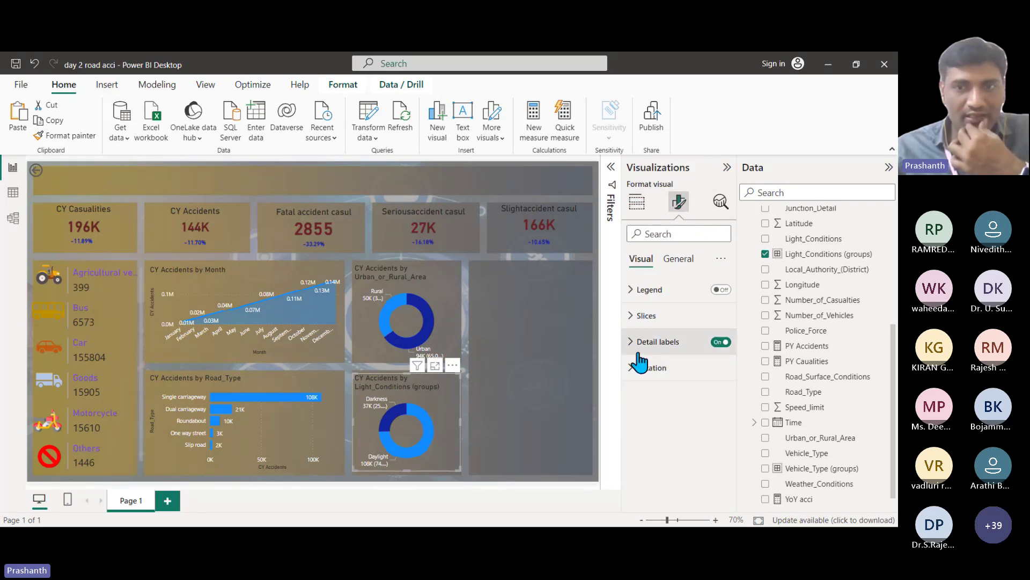
# Step: Color the light-conditions donut's Daylight slice green and its Darkness slice yellow
pyautogui.click(647, 315)
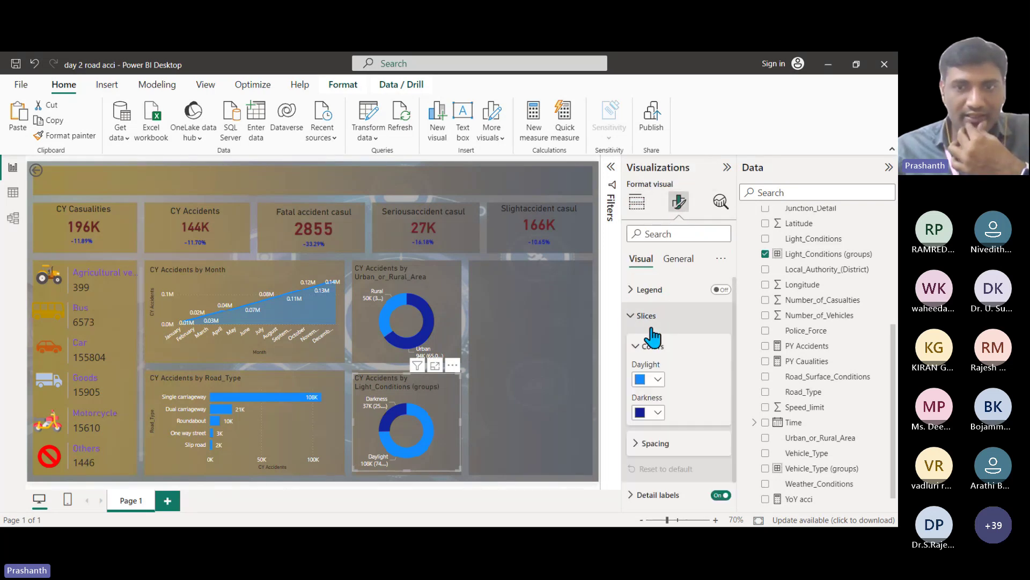
pyautogui.click(655, 381)
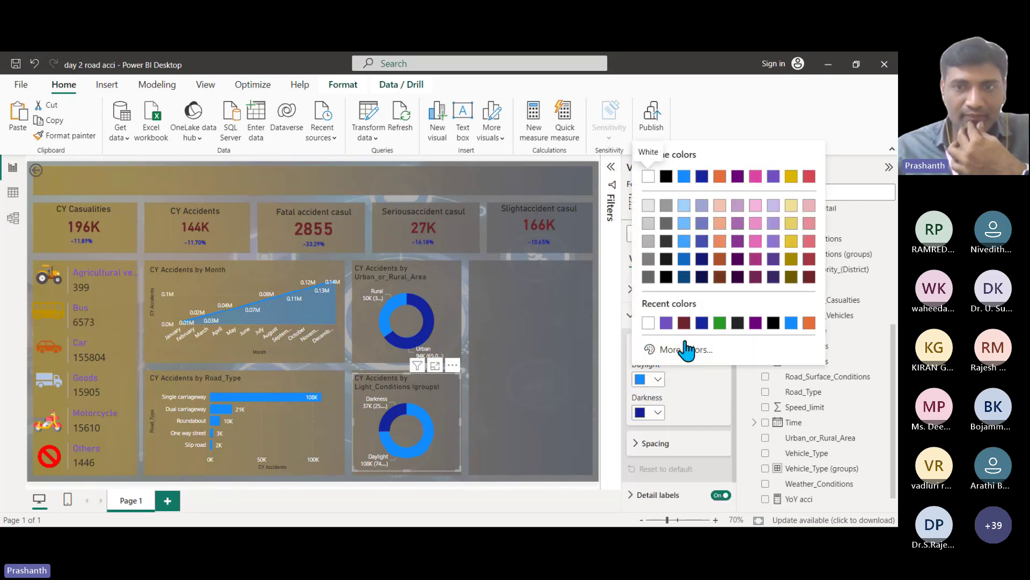
pyautogui.click(719, 322)
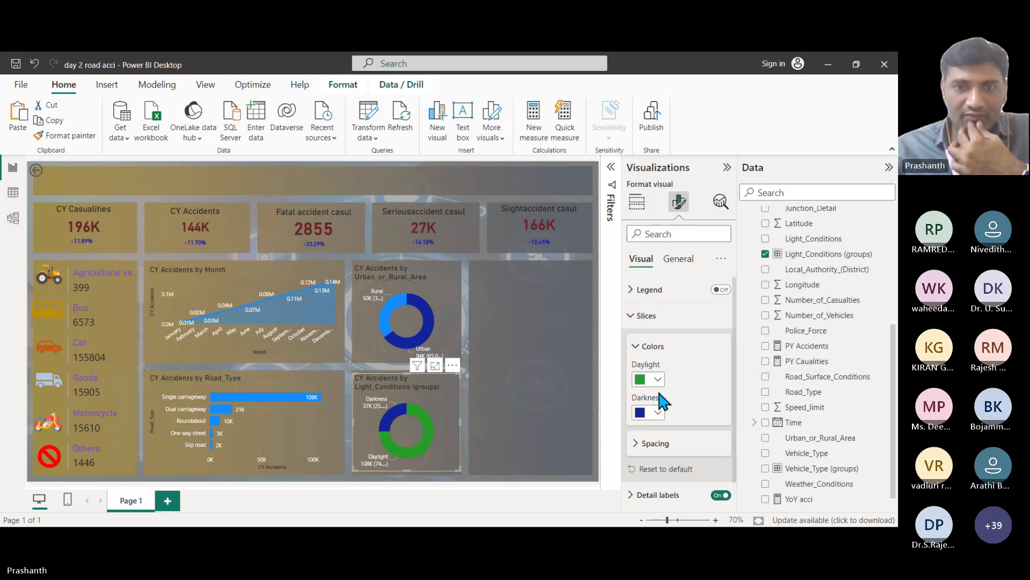
pyautogui.click(655, 412)
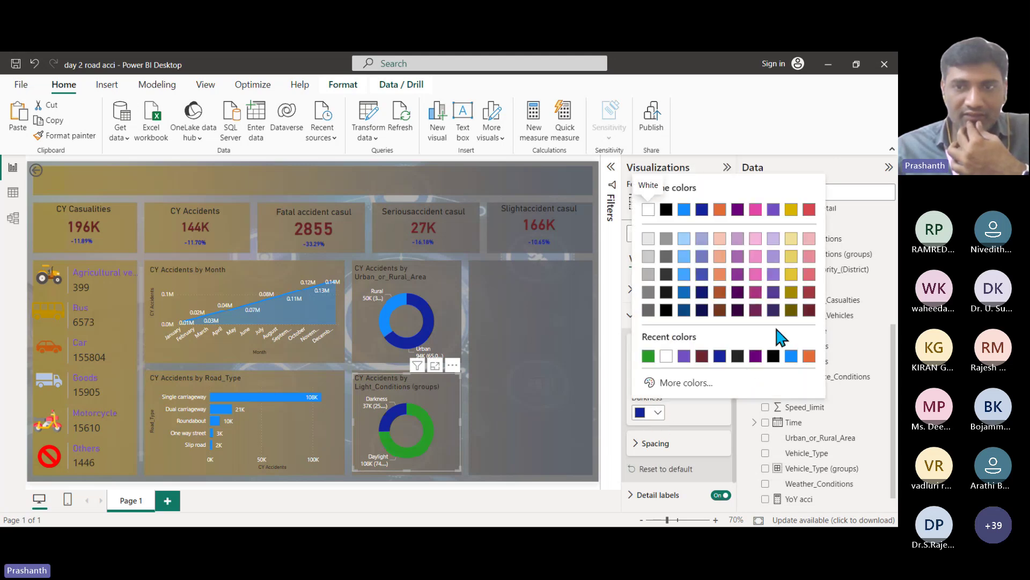
pyautogui.click(791, 274)
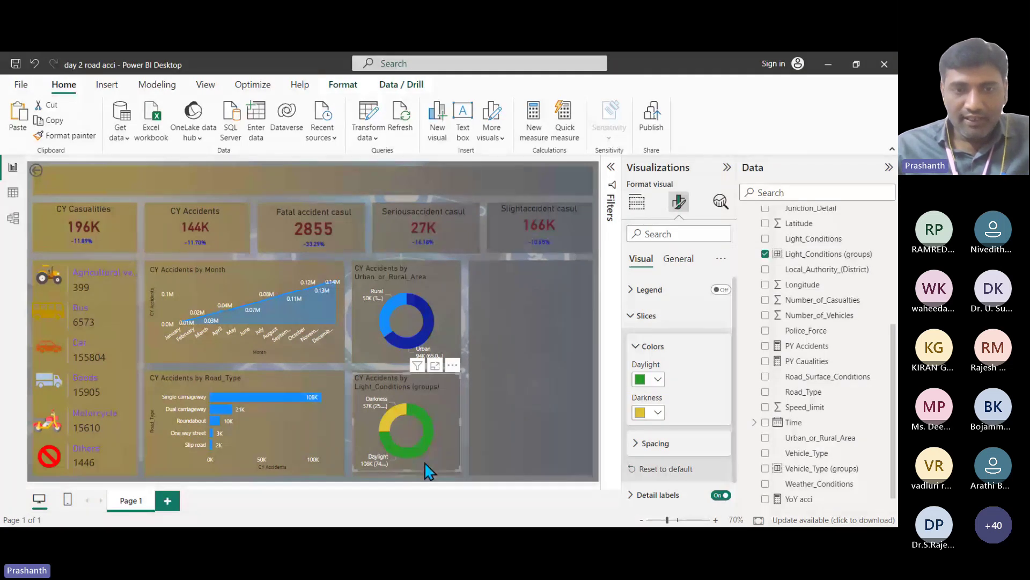
pyautogui.moveTo(414, 456)
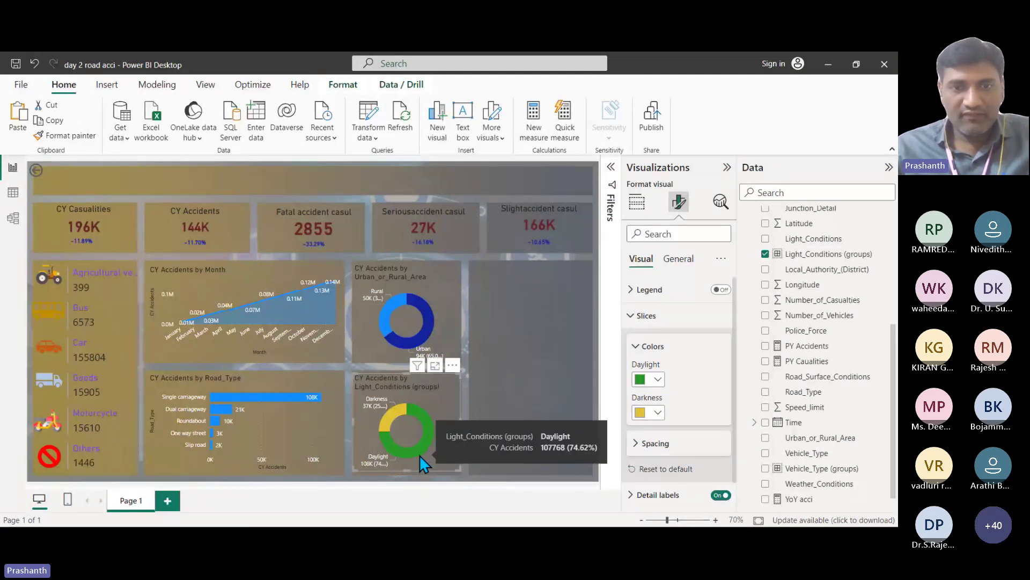
pyautogui.moveTo(391, 420)
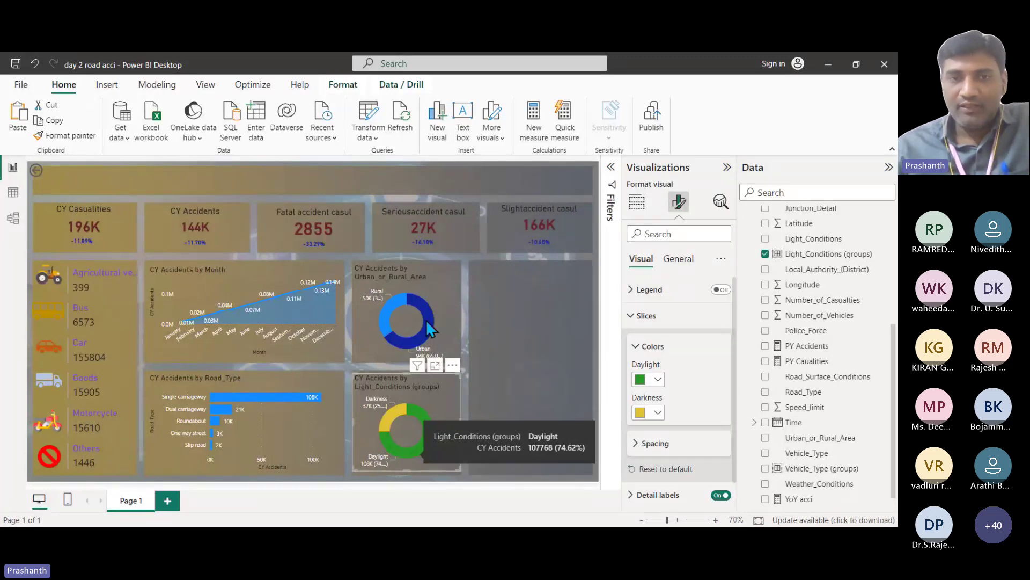
pyautogui.click(639, 348)
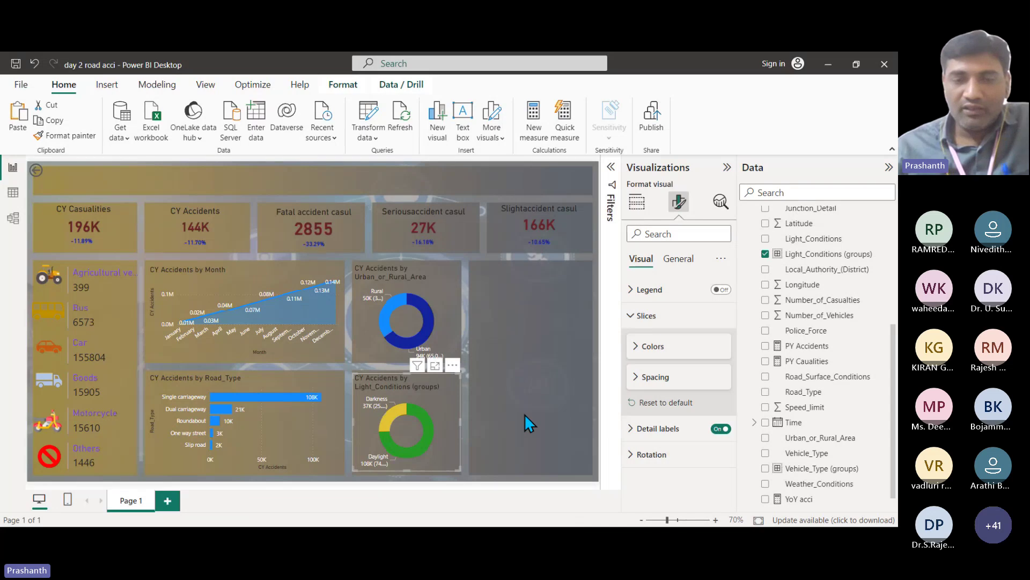
pyautogui.click(629, 318)
pyautogui.click(637, 202)
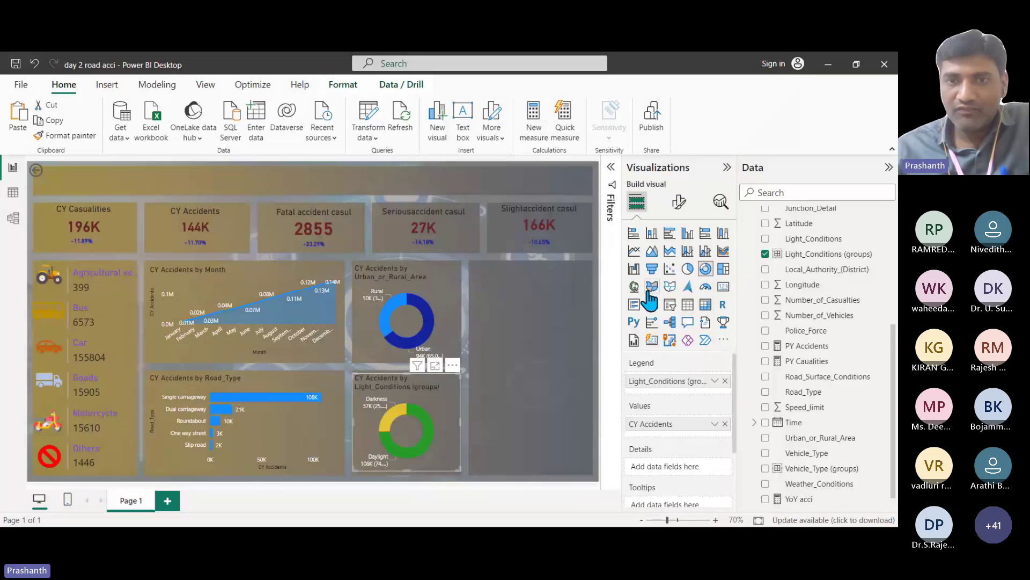
pyautogui.click(634, 286)
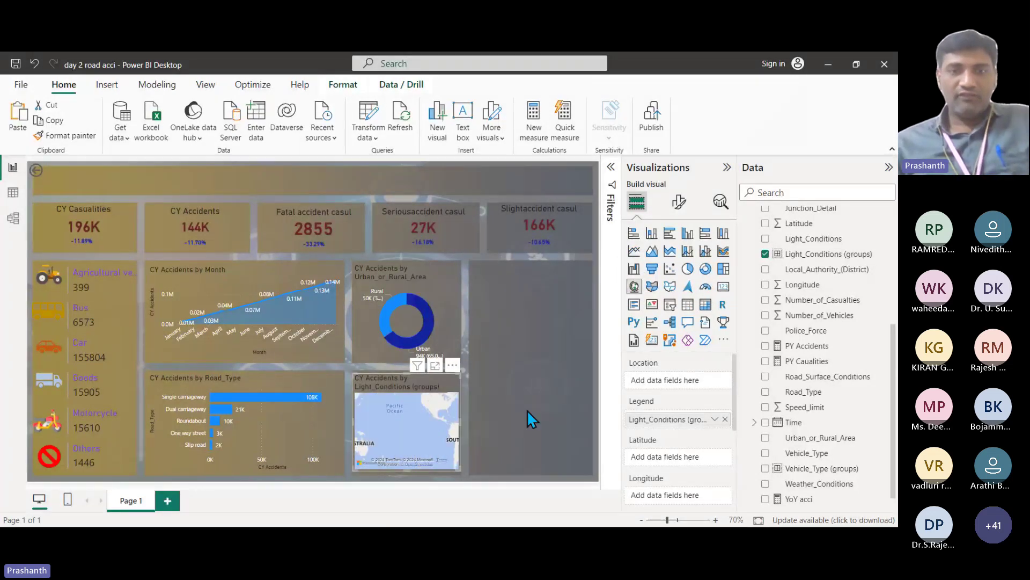
pyautogui.moveTo(451, 392); pyautogui.dragTo(563, 351)
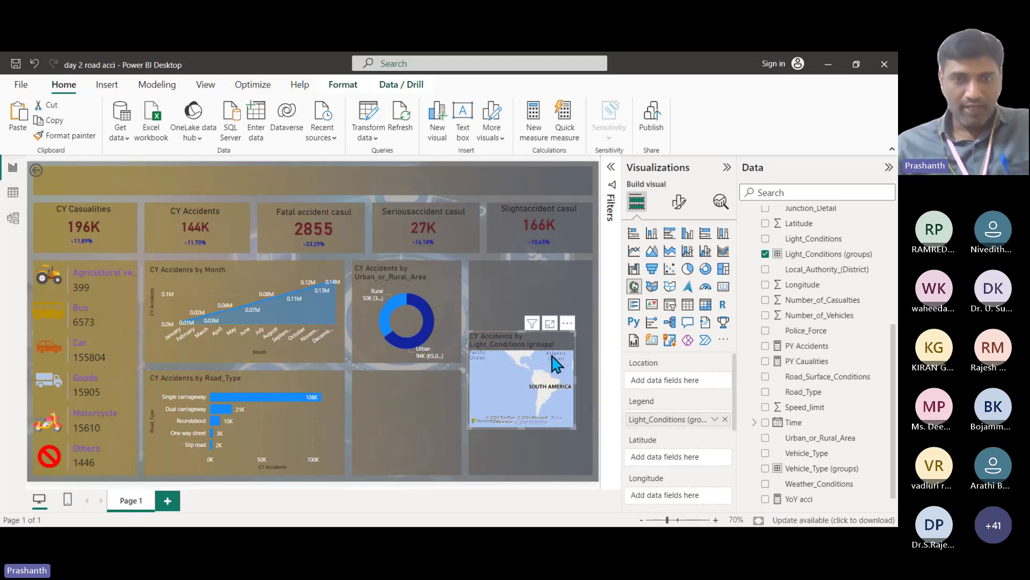
pyautogui.hotkey('ctrl', 'z')
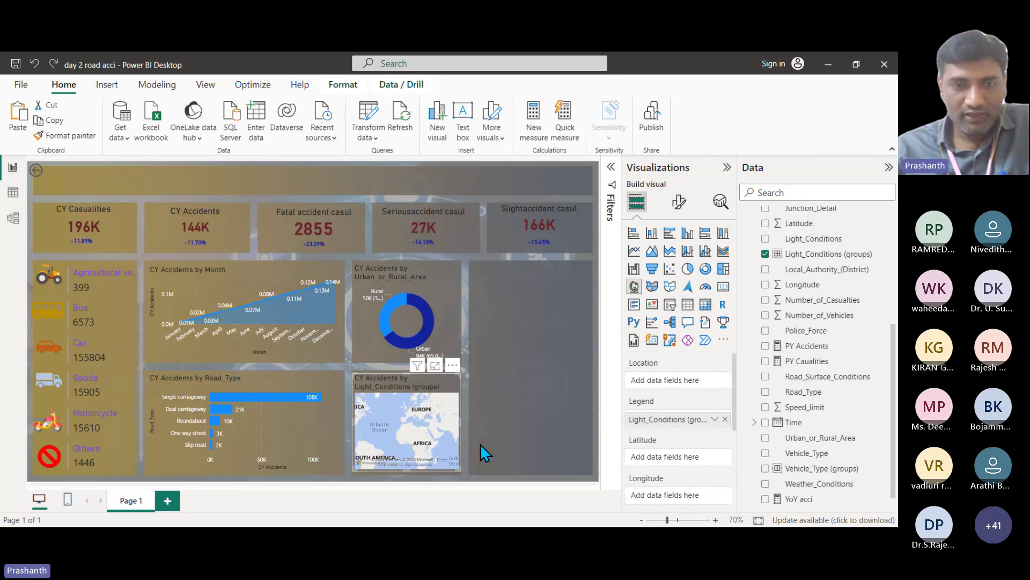
pyautogui.hotkey('ctrl', 'z')
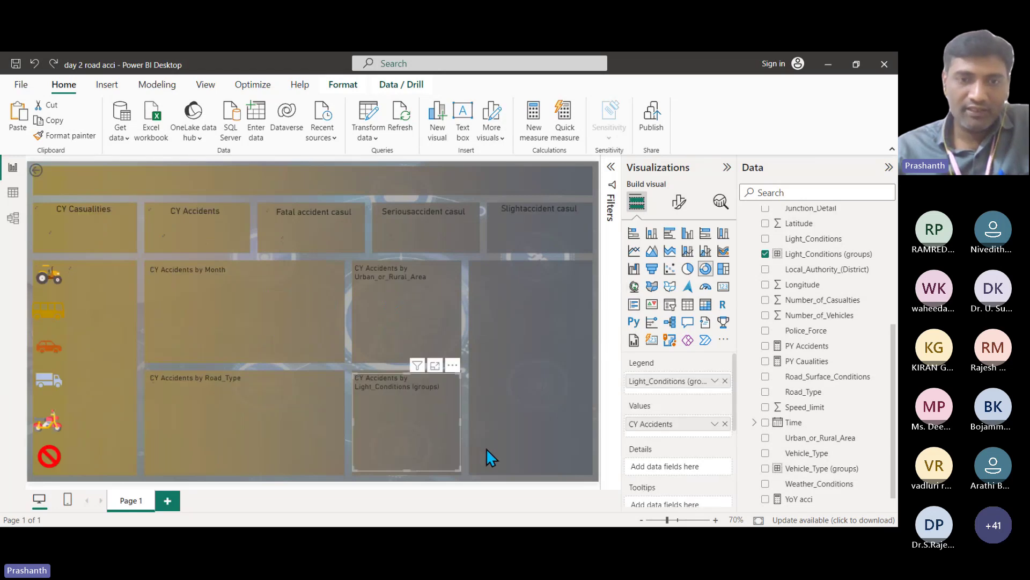
# Step: Add a new map visual and size it to fill the right-hand column
pyautogui.click(536, 327)
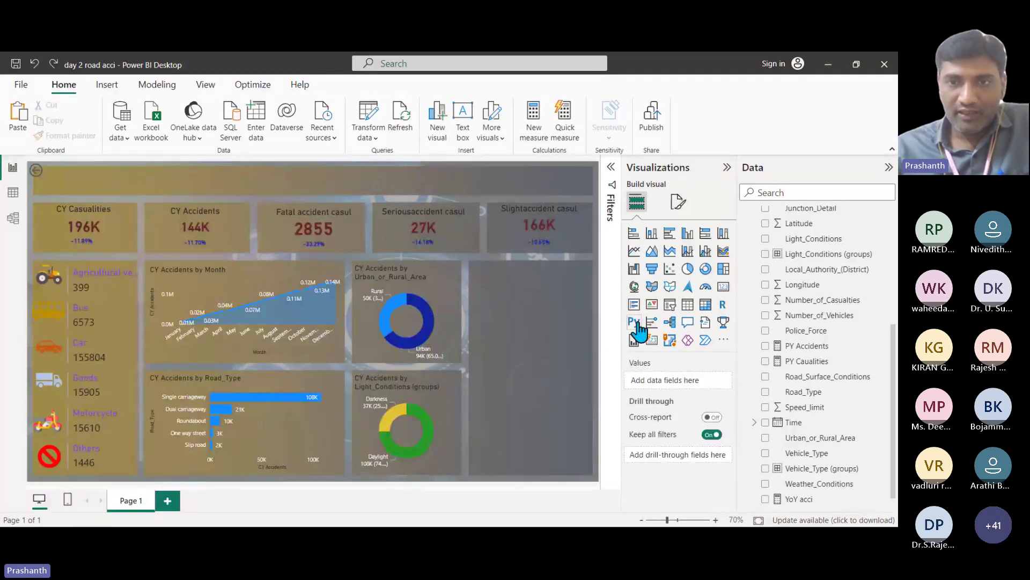
pyautogui.click(634, 288)
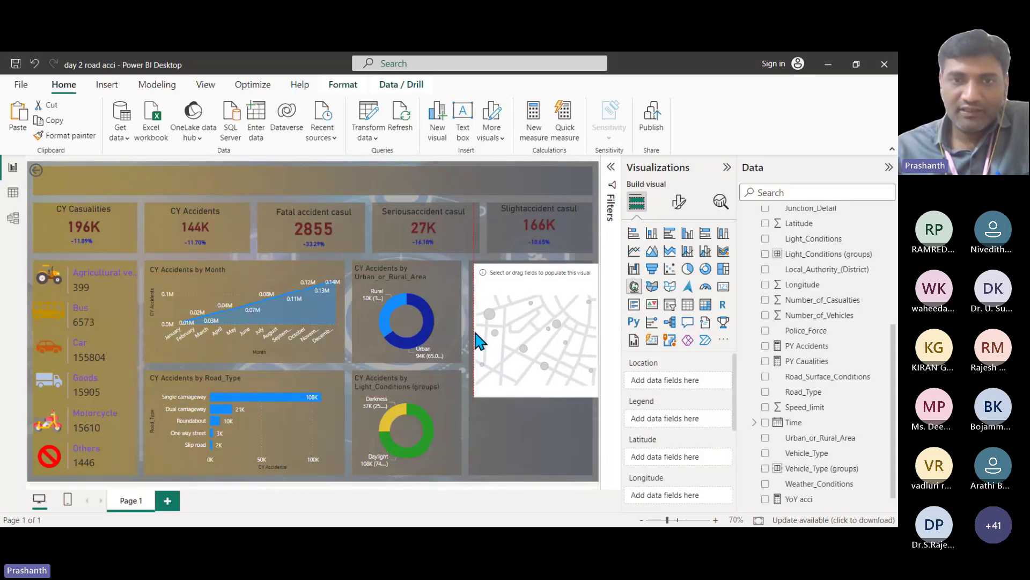
pyautogui.moveTo(499, 347); pyautogui.dragTo(475, 333)
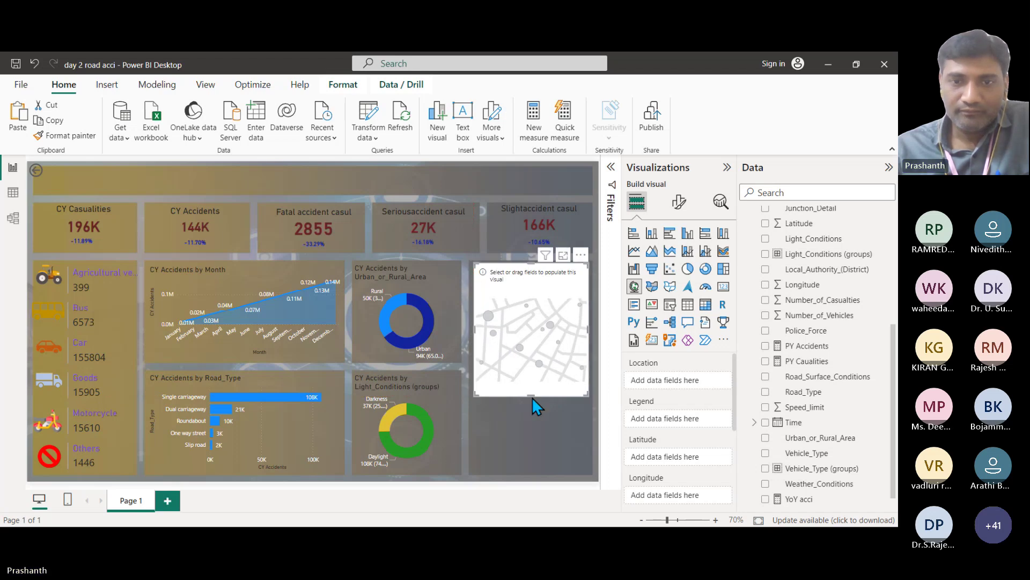
pyautogui.moveTo(533, 397); pyautogui.dragTo(519, 472)
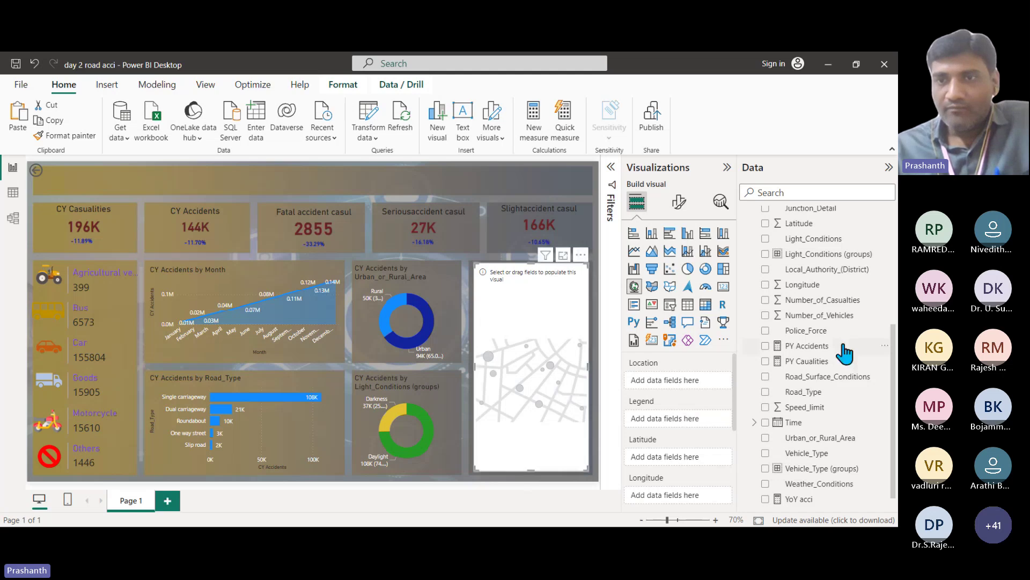
# Step: Put Latitude and Longitude into the map's Latitude and Longitude wells
pyautogui.scroll(5, 844, 353)
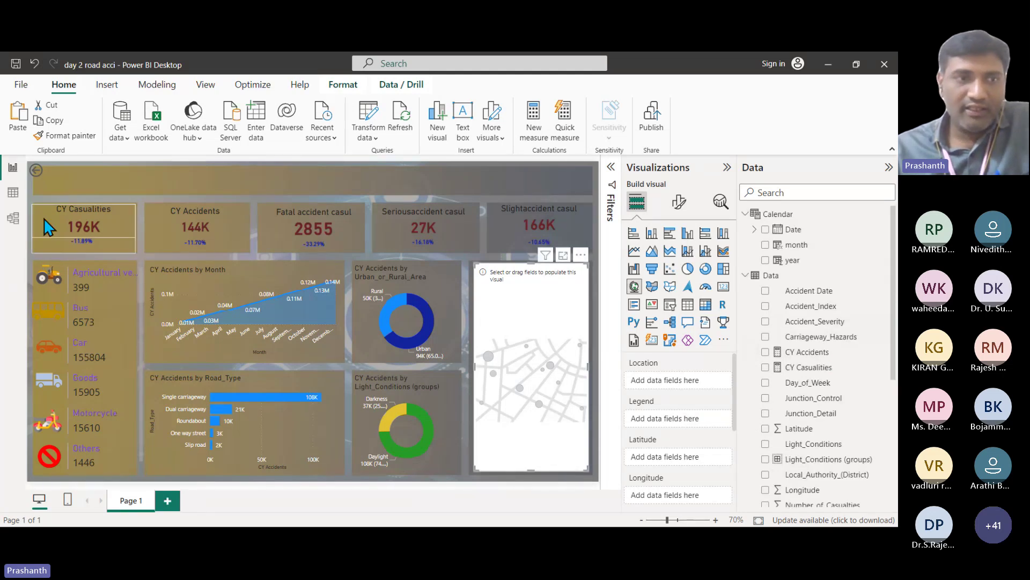
pyautogui.click(13, 193)
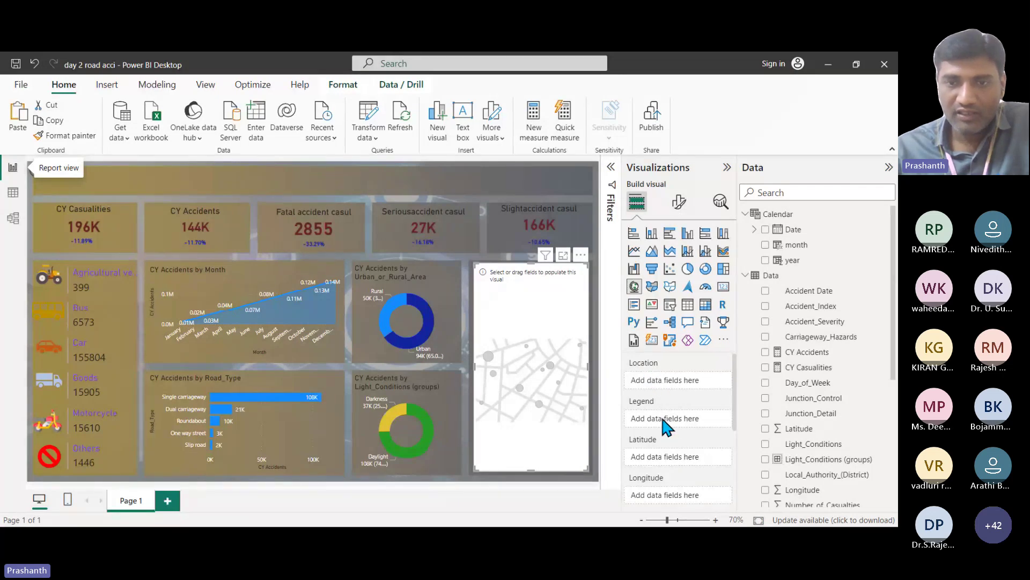
pyautogui.scroll(-2, 661, 414)
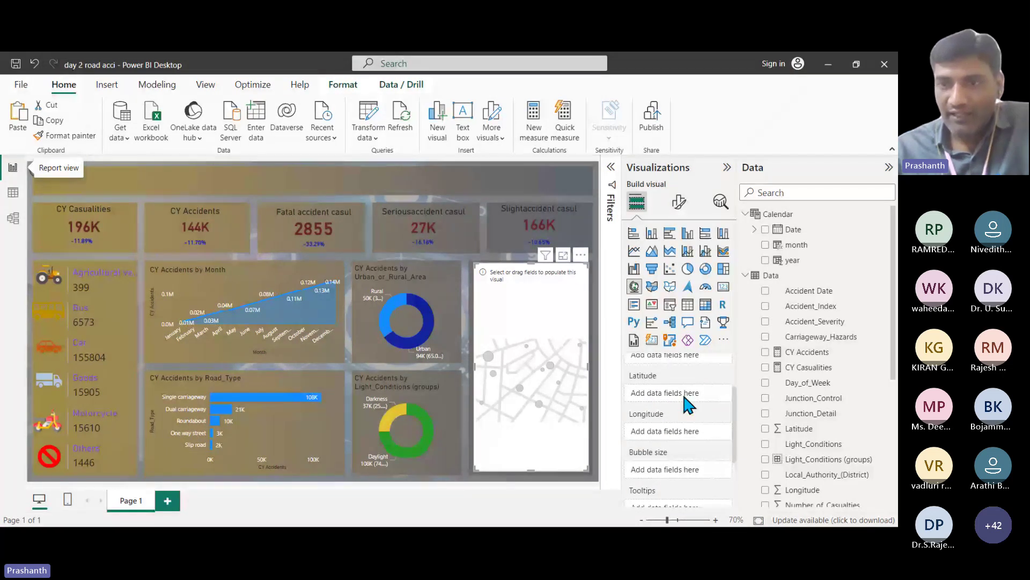
pyautogui.scroll(-2, 838, 389)
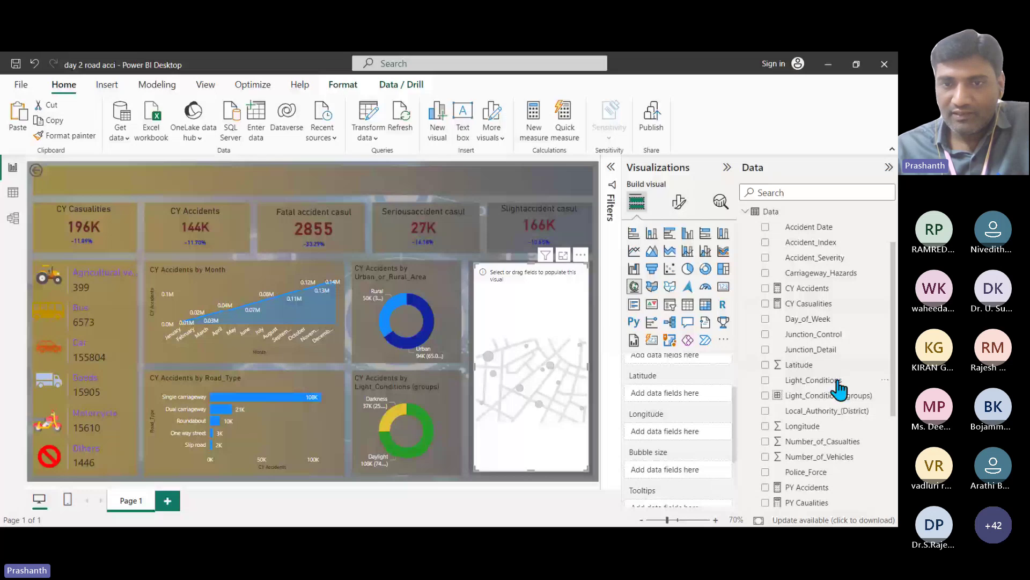
pyautogui.moveTo(805, 365); pyautogui.dragTo(697, 398)
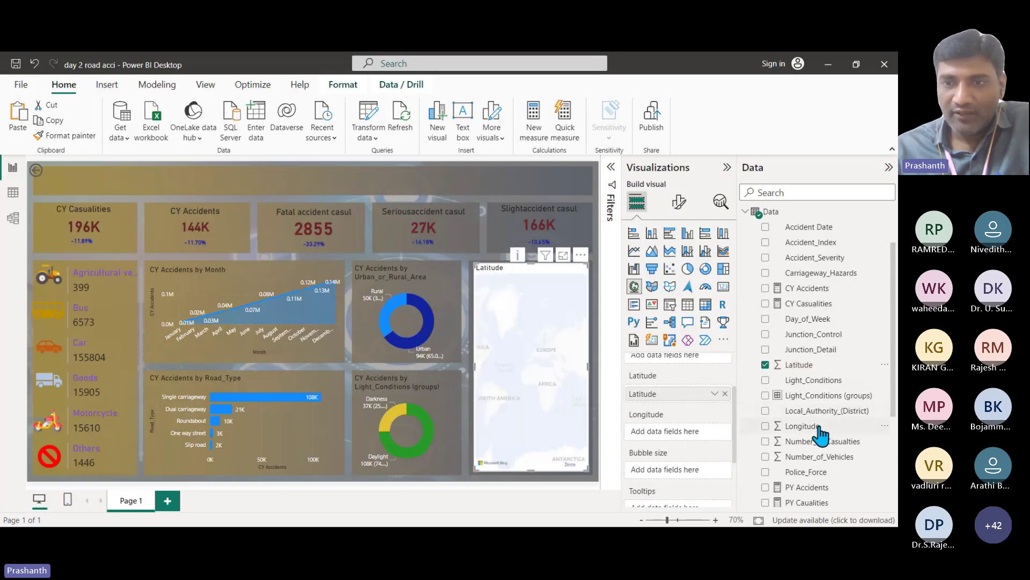
pyautogui.moveTo(819, 427); pyautogui.dragTo(690, 441)
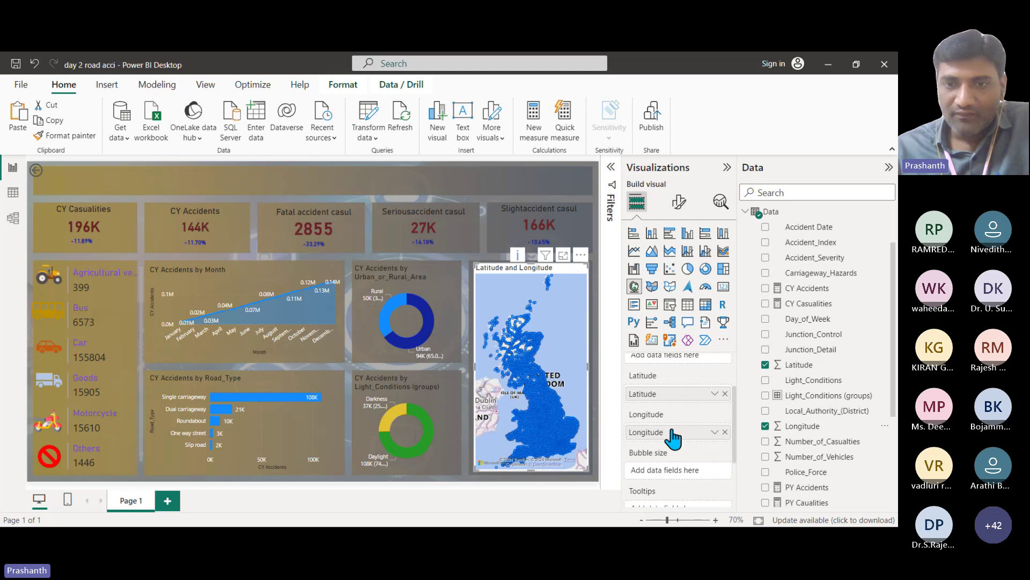
# Step: Set the map's Longitude aggregation to Average
pyautogui.click(715, 393)
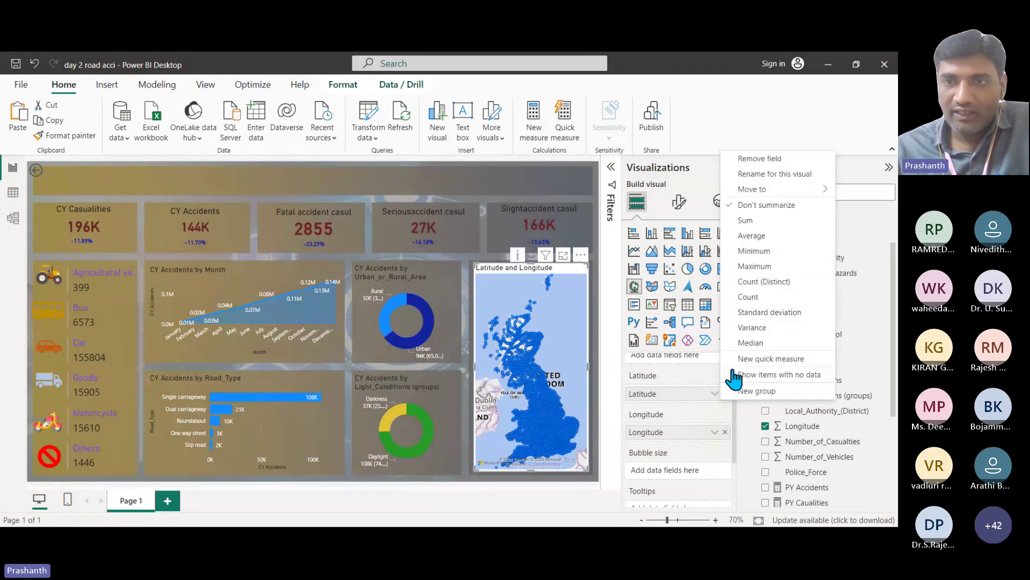
pyautogui.press('Escape')
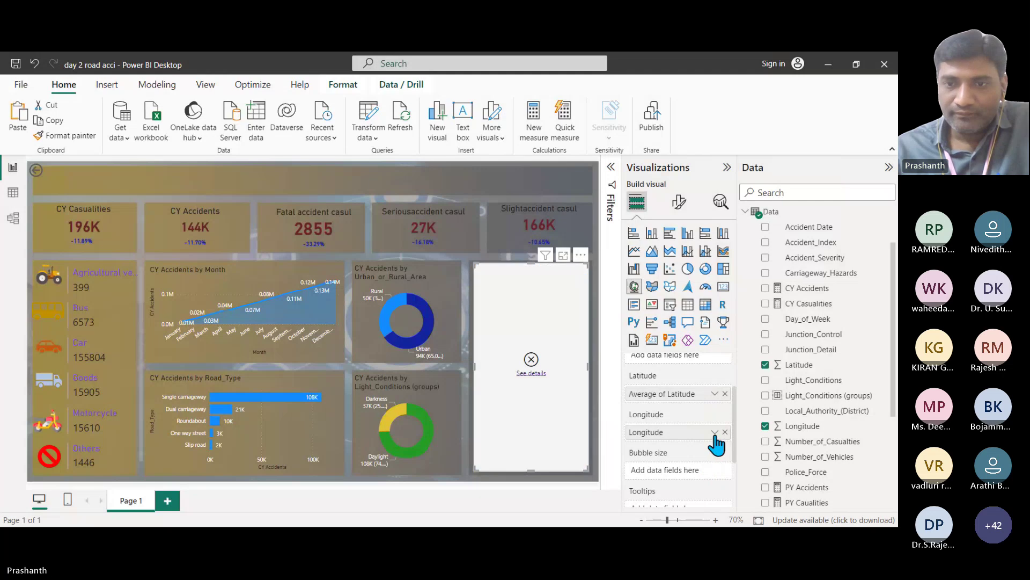
pyautogui.click(715, 431)
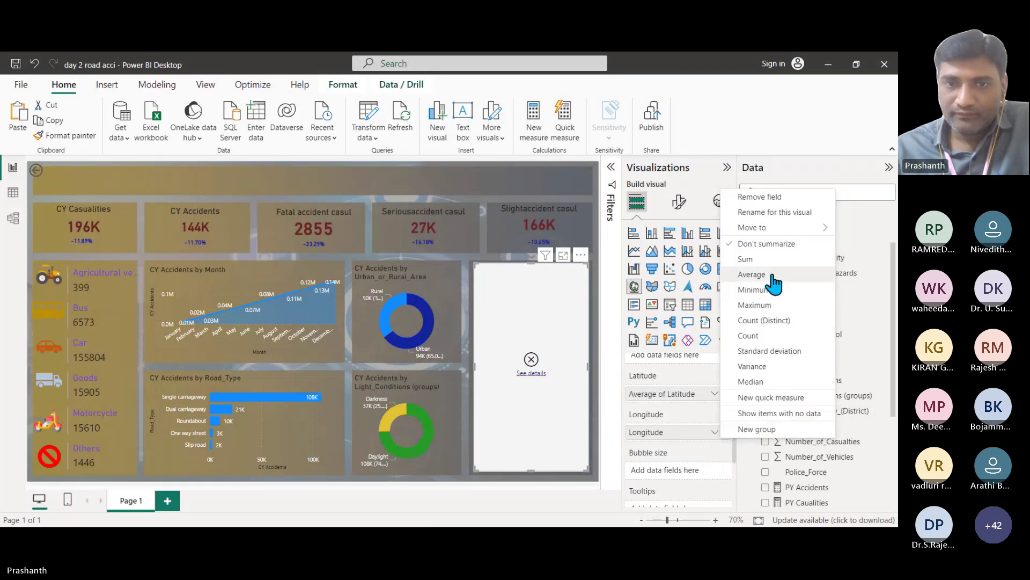
pyautogui.click(757, 274)
# Step: Try the calendar Date as the map's bubble size, then remove it
pyautogui.scroll(-2, 710, 449)
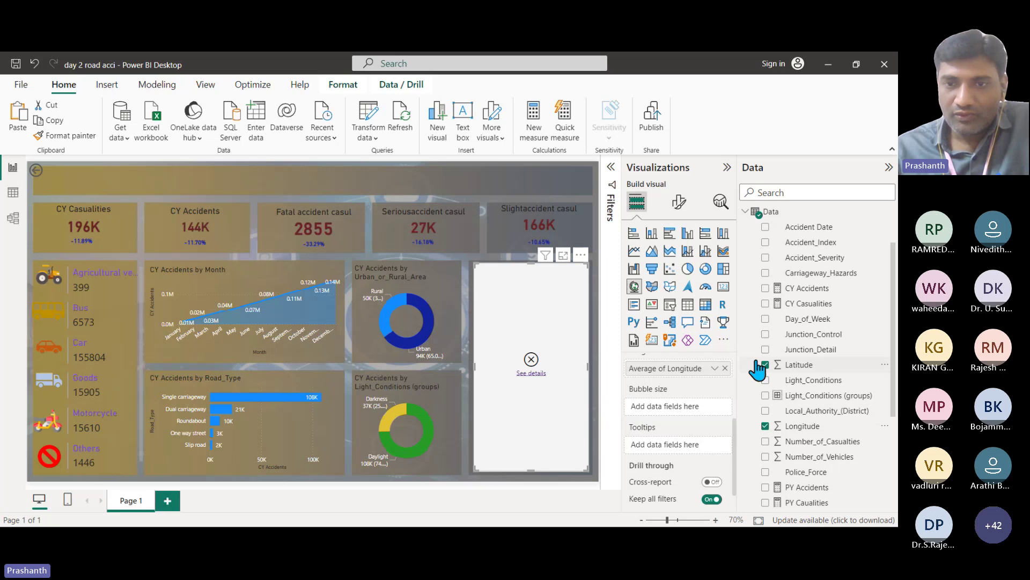
pyautogui.scroll(-2, 675, 456)
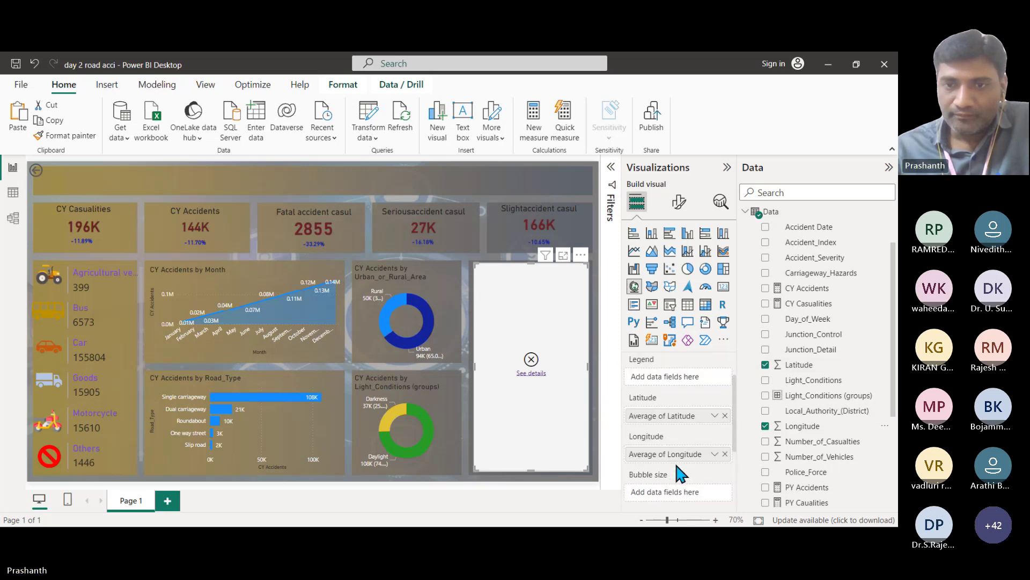
pyautogui.scroll(-2, 675, 461)
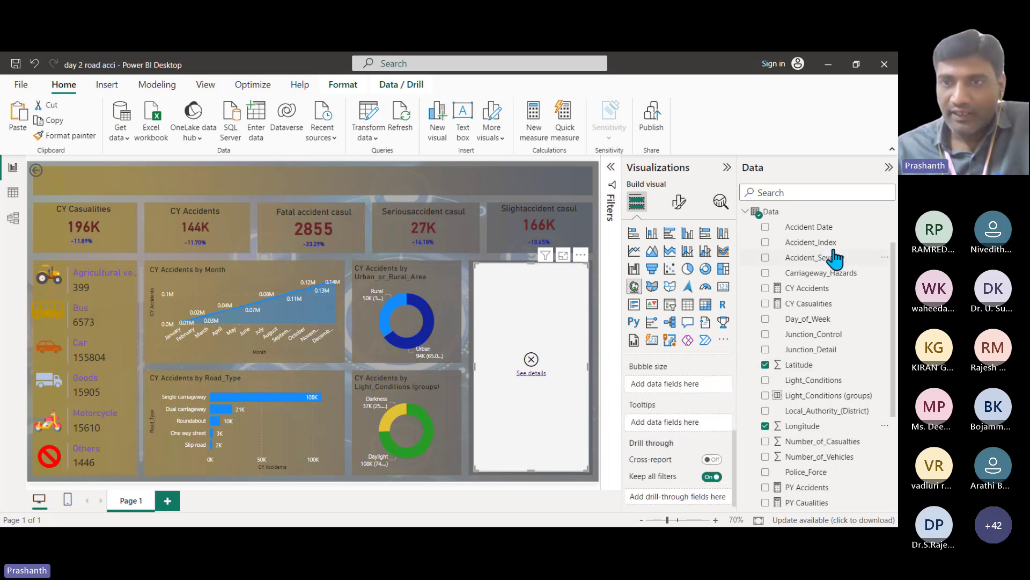
pyautogui.moveTo(816, 268); pyautogui.dragTo(689, 384)
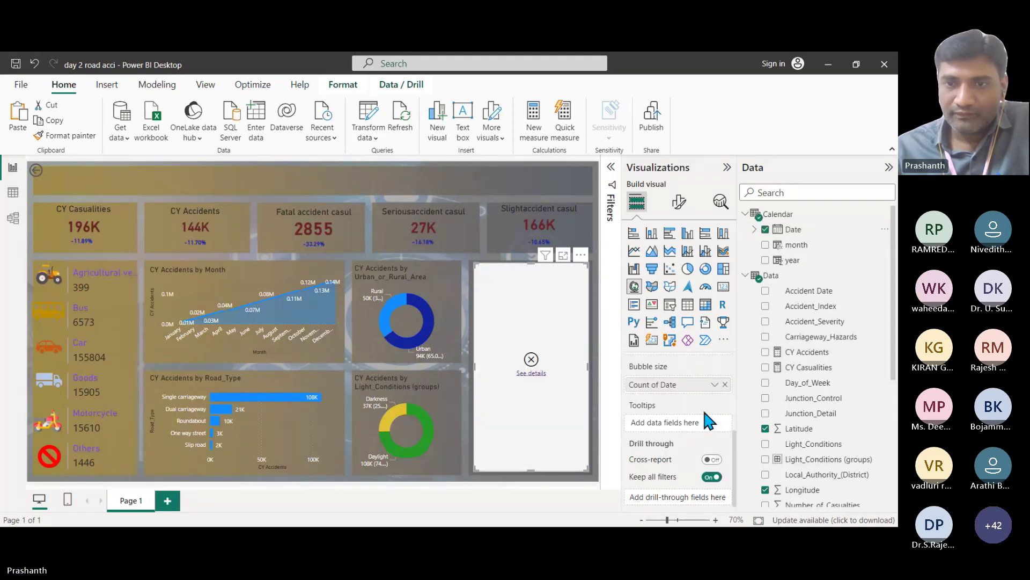
pyautogui.click(714, 384)
pyautogui.moveTo(751, 464)
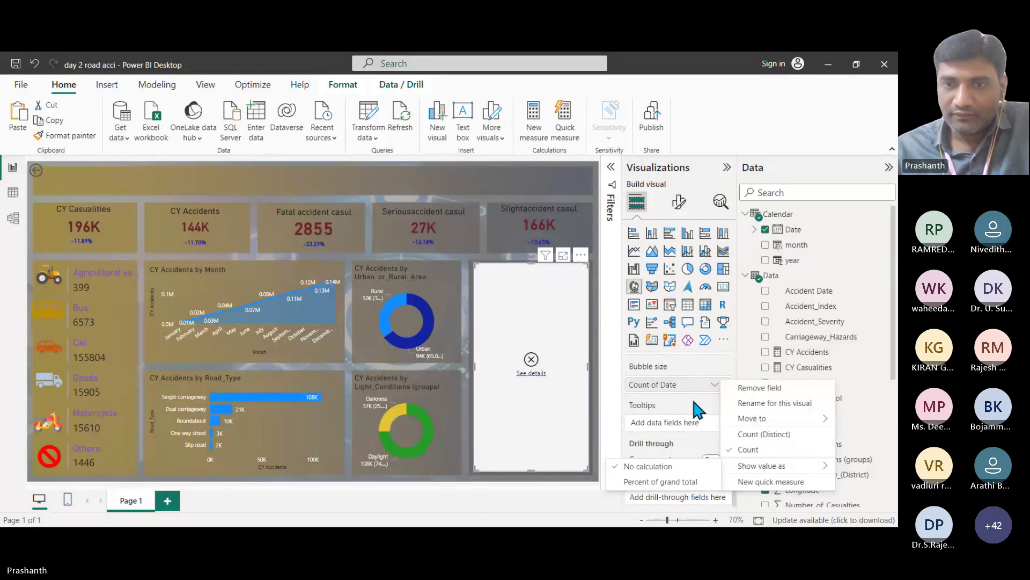
pyautogui.click(759, 387)
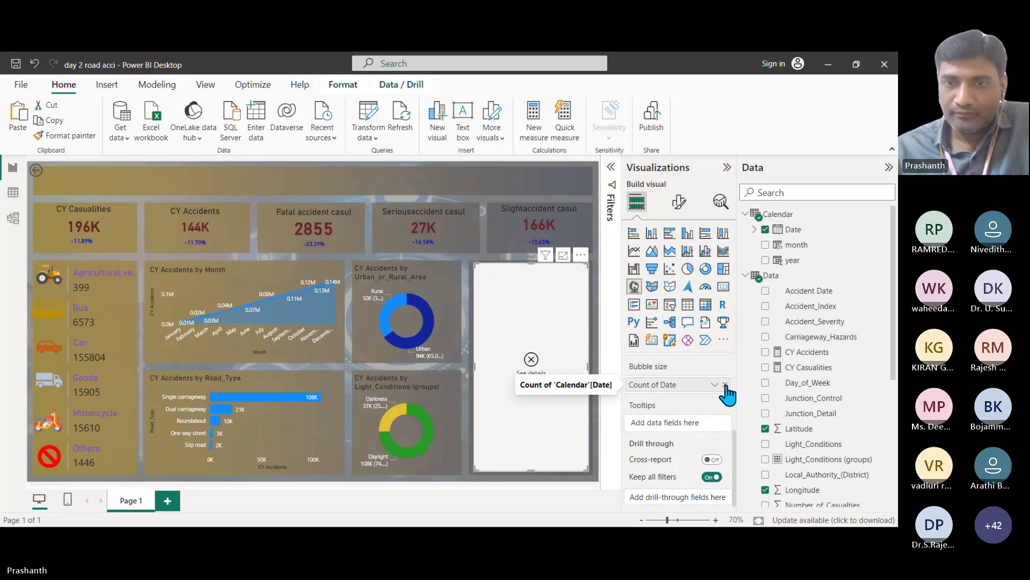
# Step: Try Accident Date as legend, remove it, and size bubbles by CY Accidents
pyautogui.scroll(3, 678, 430)
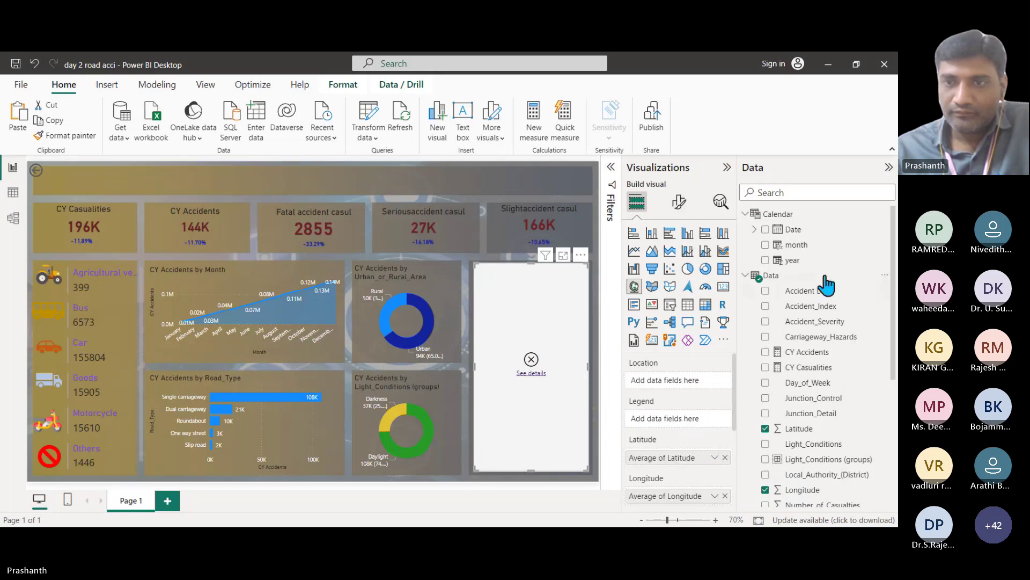
pyautogui.moveTo(811, 305); pyautogui.dragTo(696, 419)
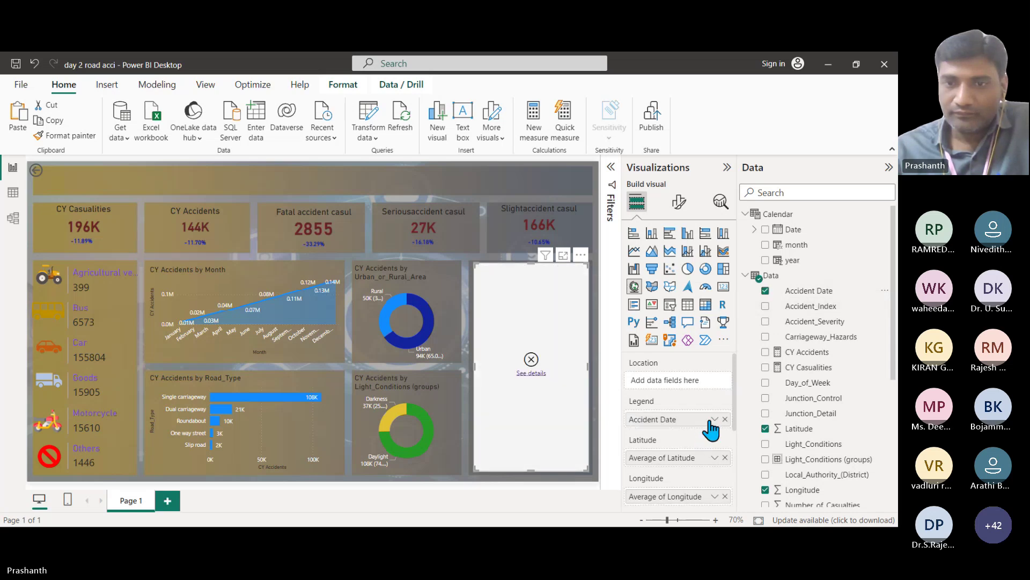
pyautogui.click(714, 419)
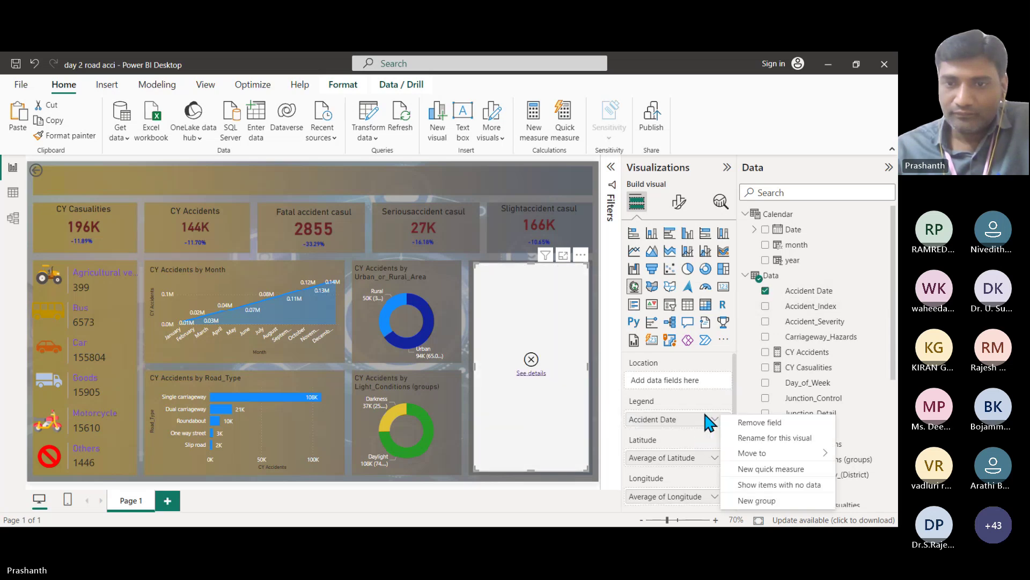
pyautogui.click(760, 423)
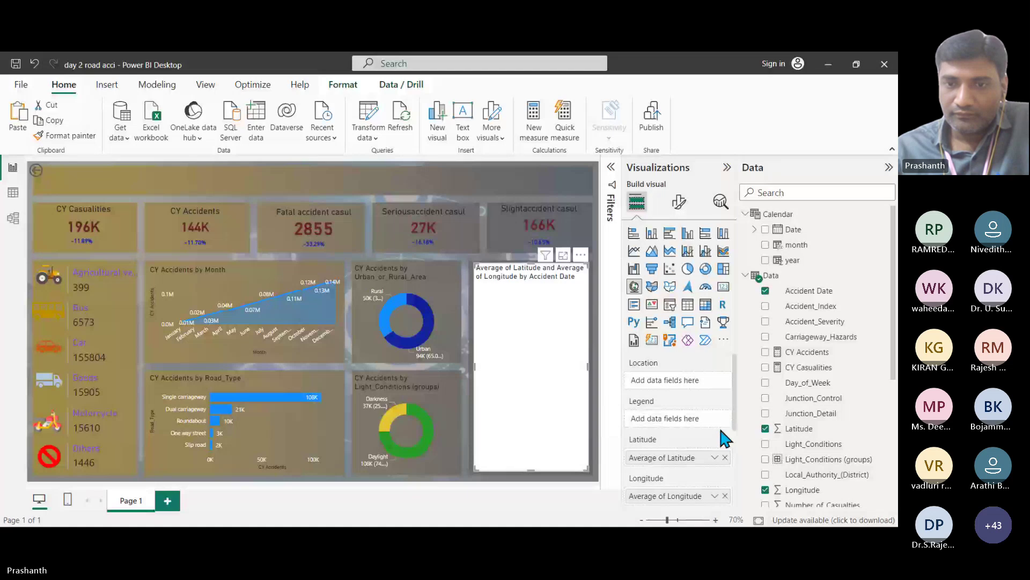
pyautogui.scroll(-2, 711, 451)
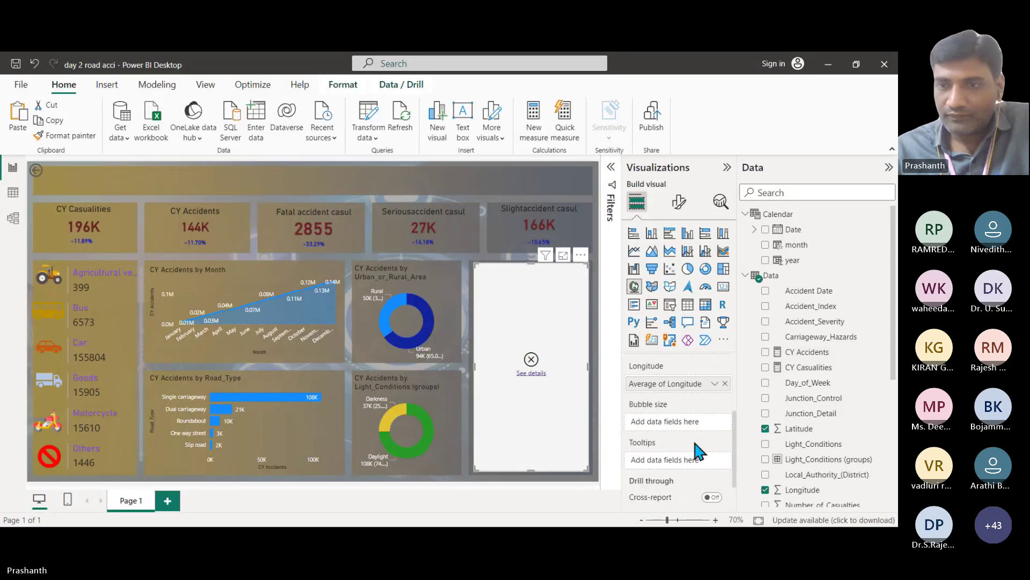
pyautogui.scroll(-2, 695, 446)
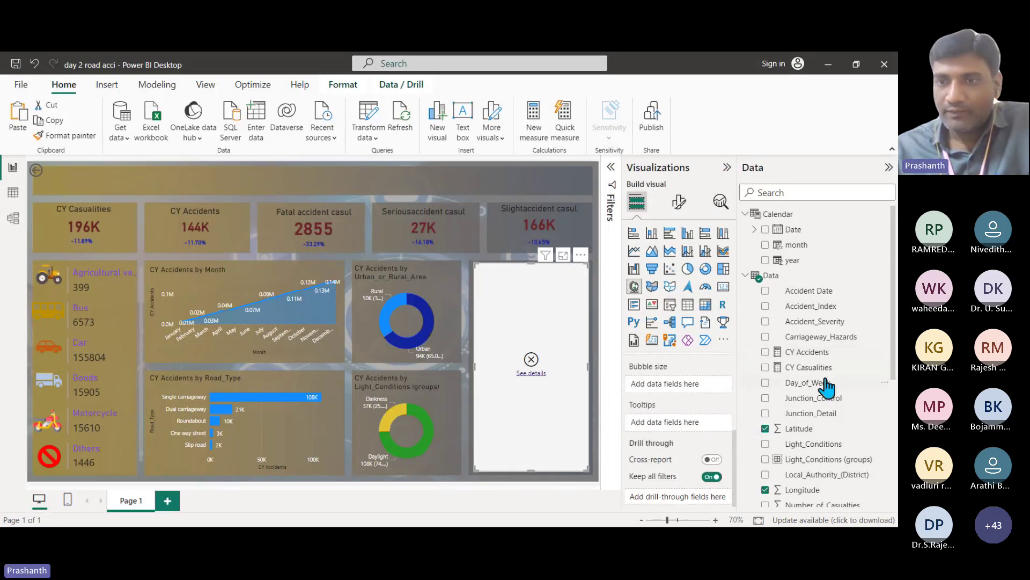
pyautogui.moveTo(808, 352); pyautogui.dragTo(694, 395)
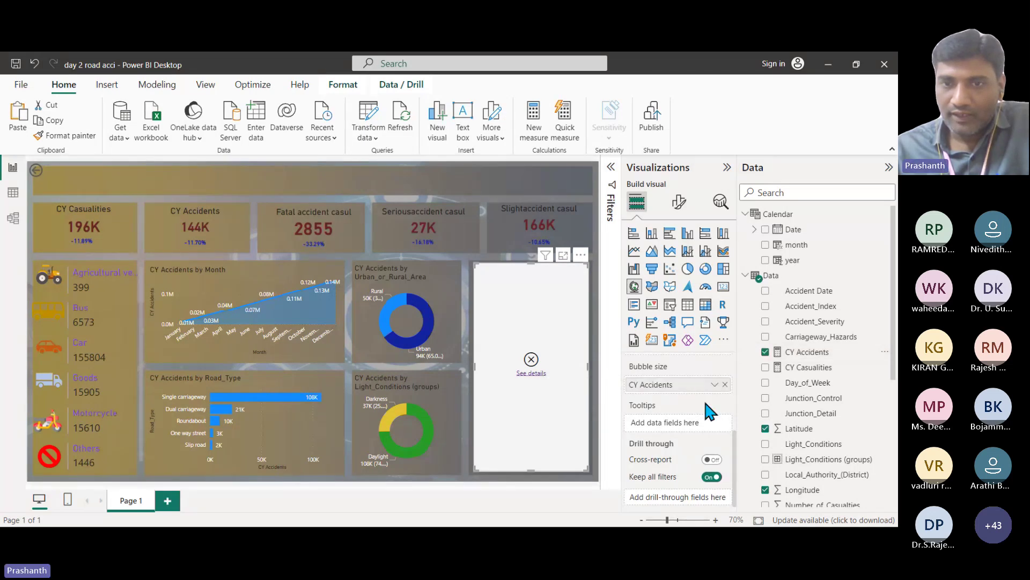
# Step: Set both Latitude and Longitude to Don't summarize
pyautogui.scroll(2, 706, 407)
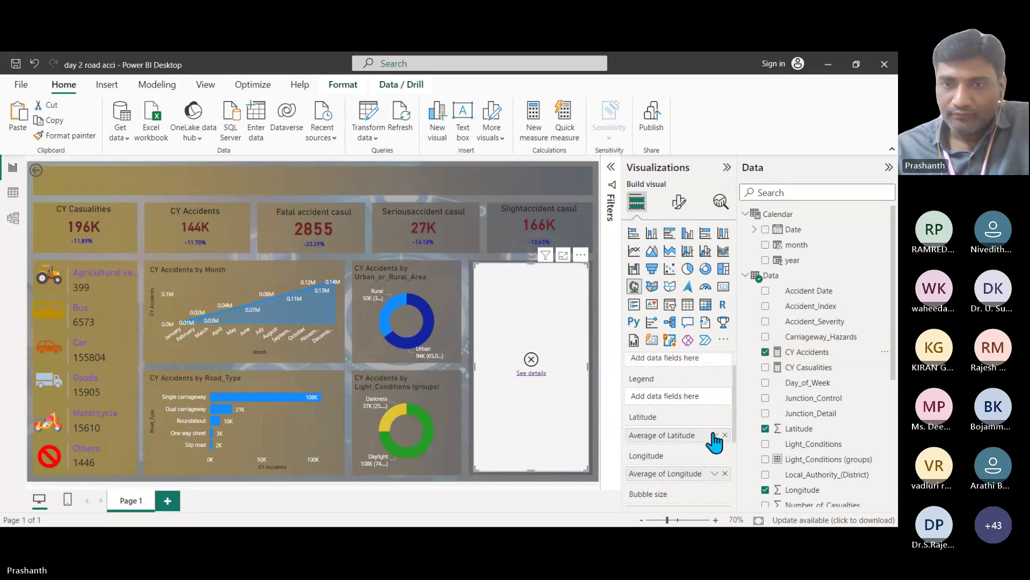
pyautogui.click(715, 431)
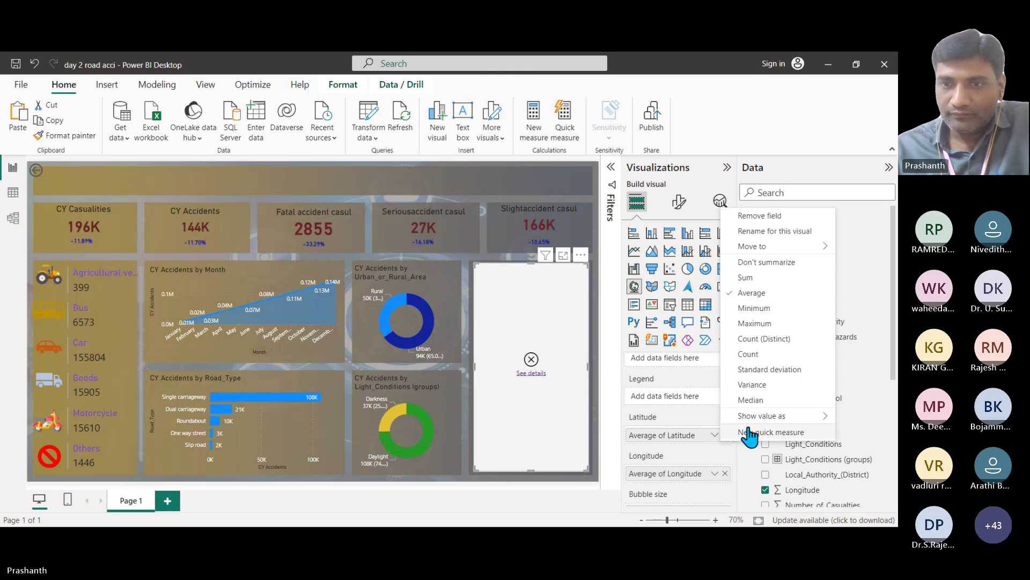
pyautogui.click(766, 262)
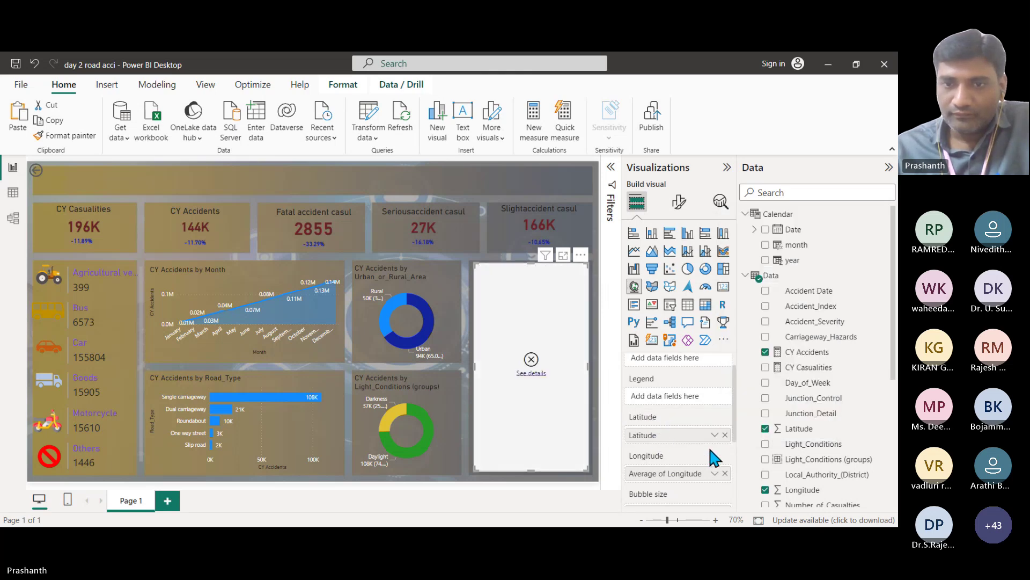
pyautogui.click(715, 473)
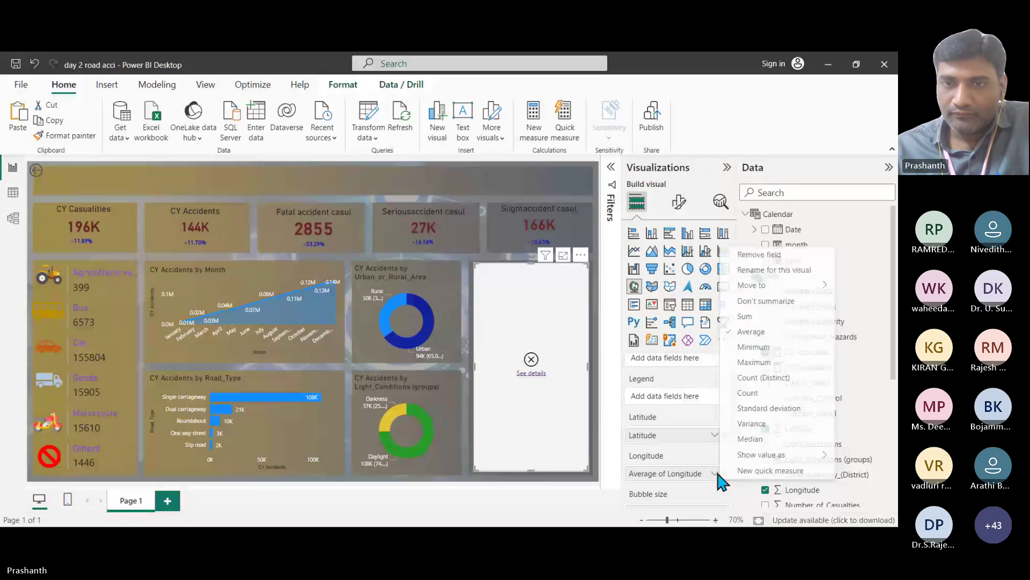
pyautogui.click(766, 301)
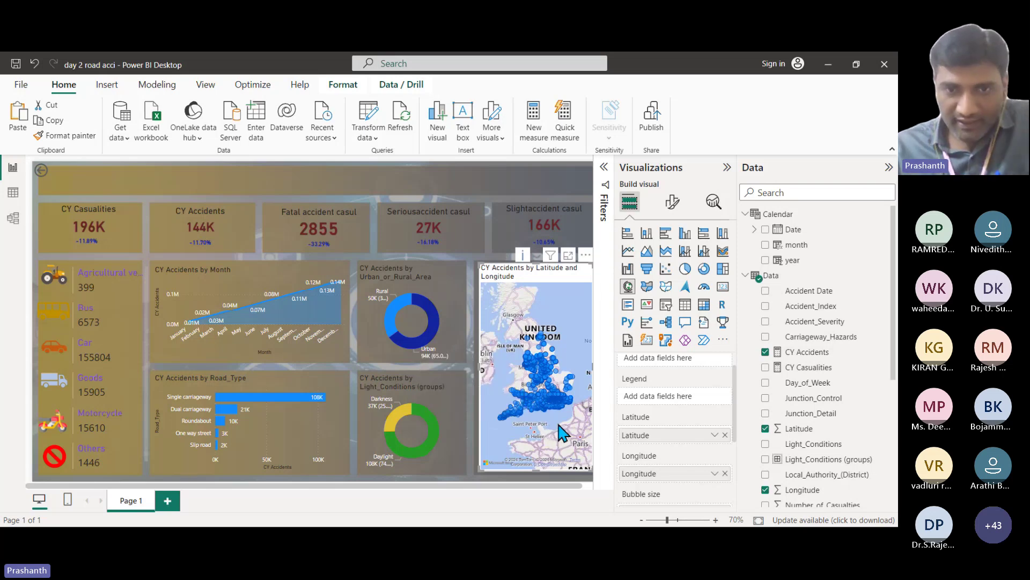
# Step: Zoom and pan the map across southern England, from Oxford to Bournemouth, reading a bubble's tooltip
pyautogui.scroll(3, 547, 421)
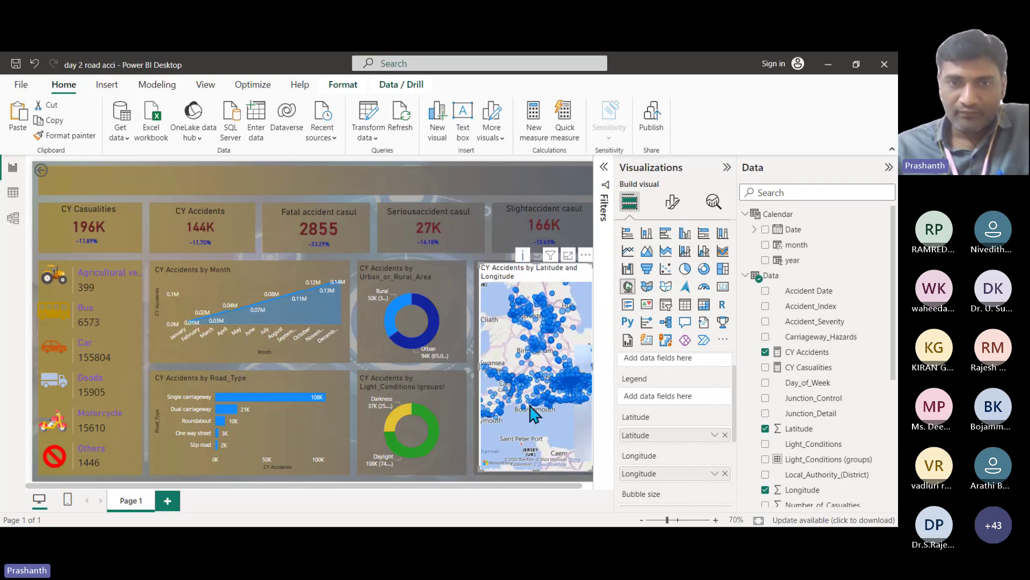
pyautogui.scroll(2, 534, 414)
pyautogui.scroll(2, 563, 332)
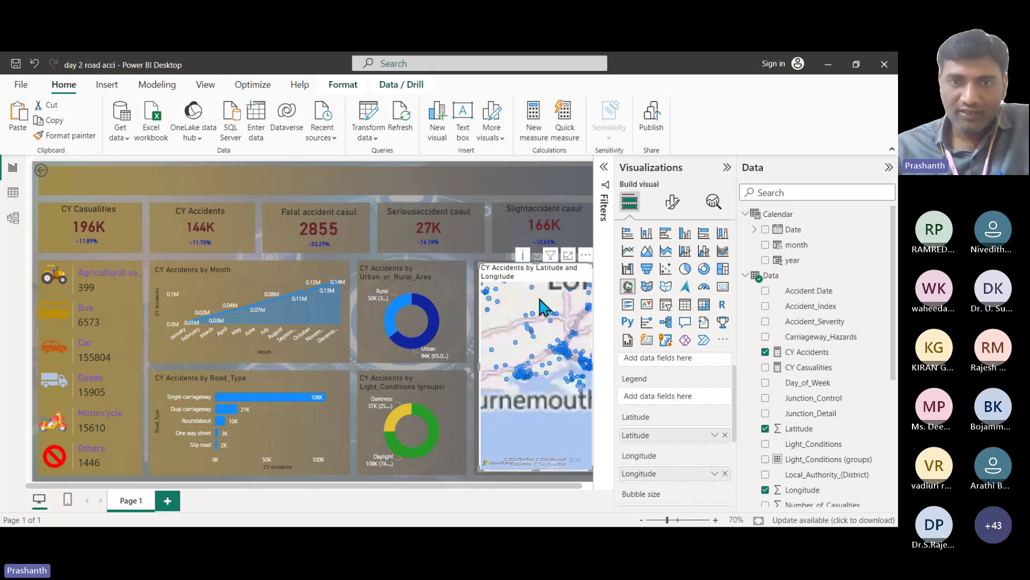
pyautogui.scroll(-2, 542, 307)
pyautogui.scroll(-1, 534, 370)
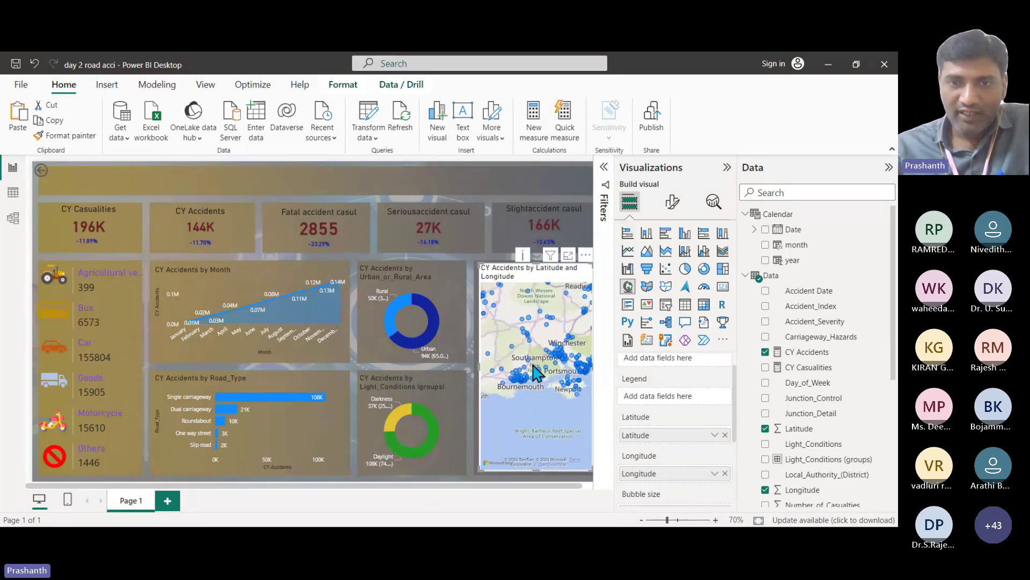
pyautogui.moveTo(533, 321); pyautogui.dragTo(518, 365)
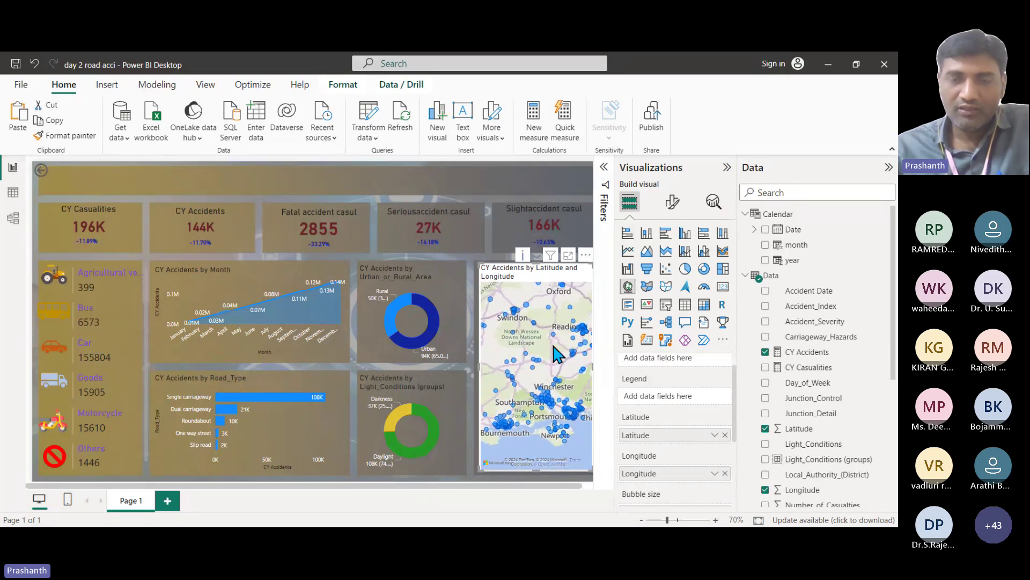
pyautogui.scroll(3, 554, 346)
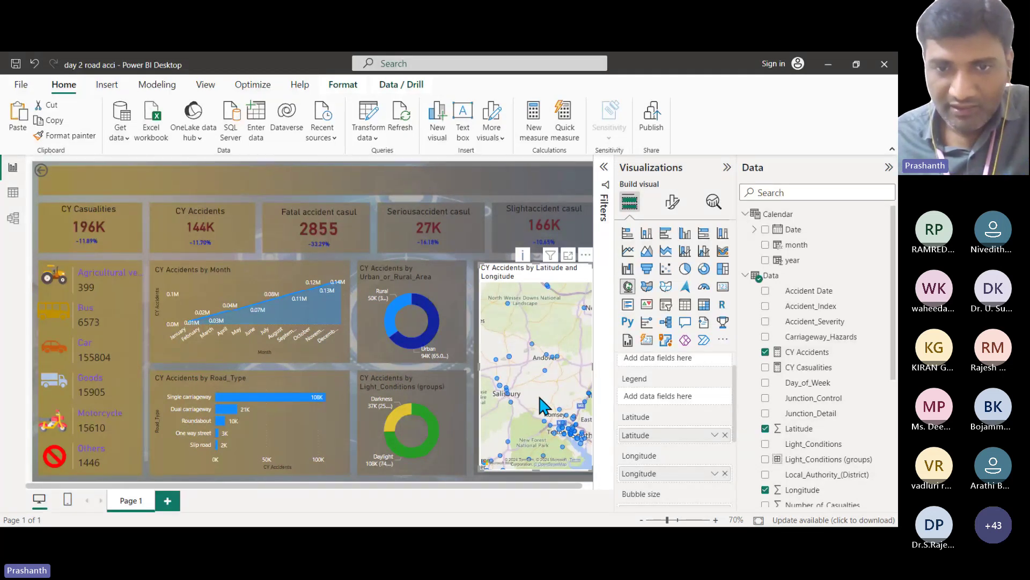
pyautogui.scroll(-3, 539, 397)
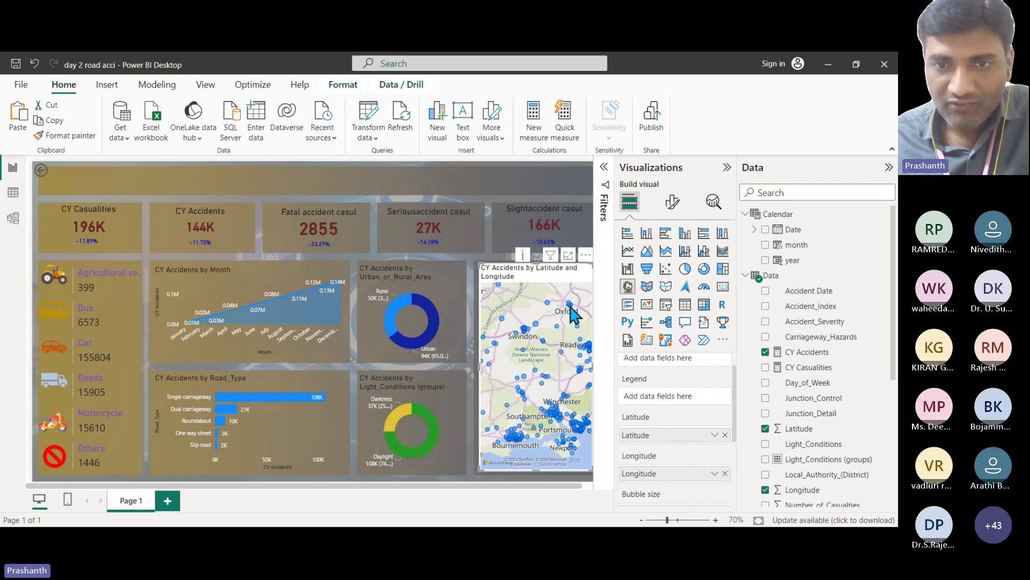
pyautogui.moveTo(570, 303)
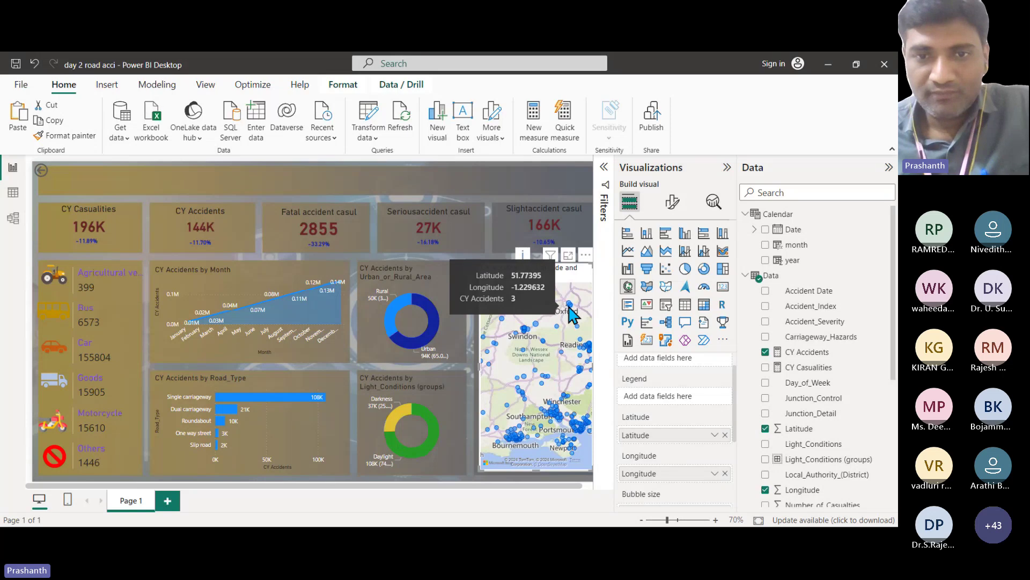
pyautogui.scroll(-3, 679, 422)
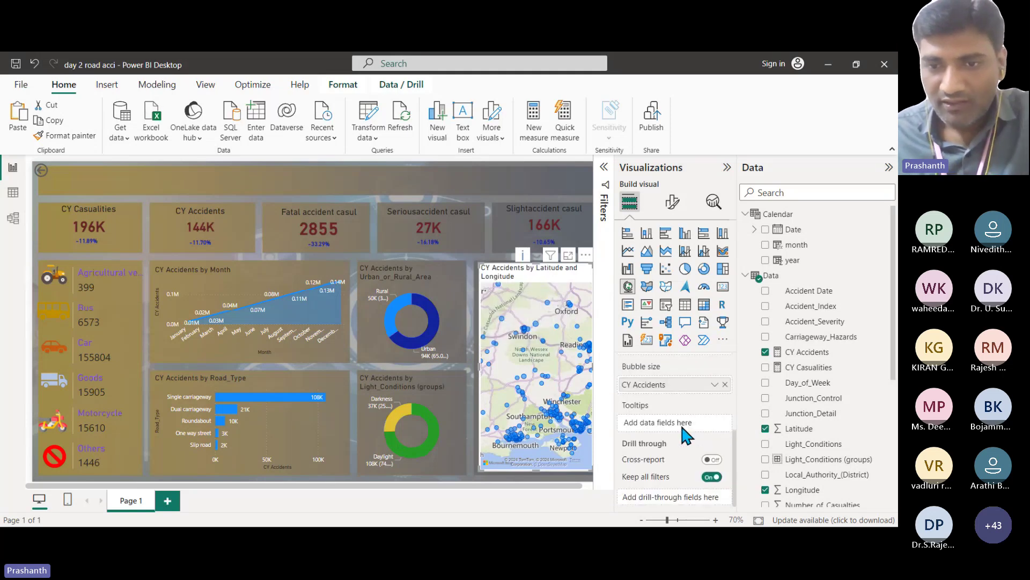
# Step: Change the accident map's base map style from Road to Dark
pyautogui.click(672, 202)
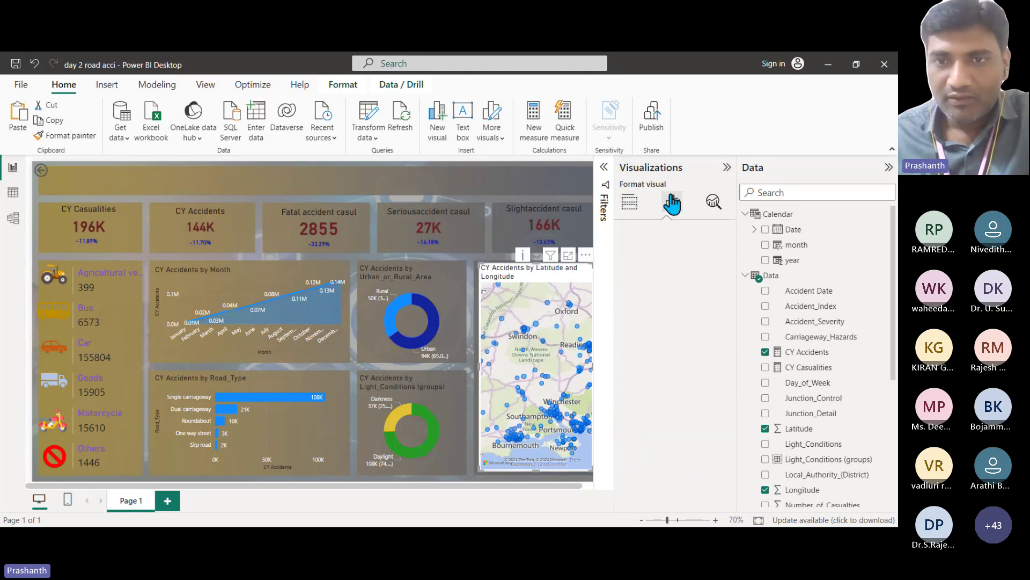
pyautogui.click(625, 292)
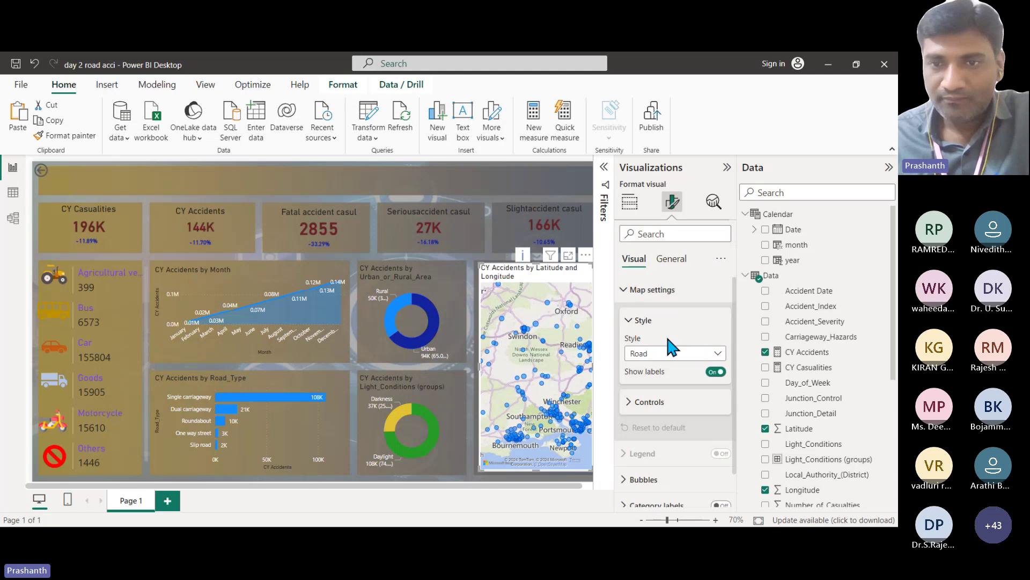
pyautogui.click(665, 354)
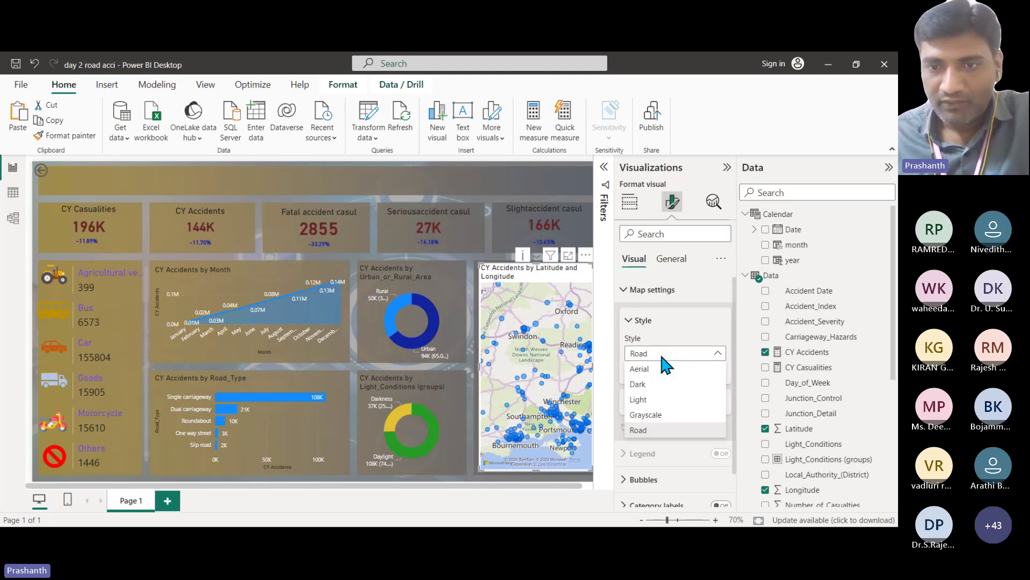
pyautogui.press('Escape')
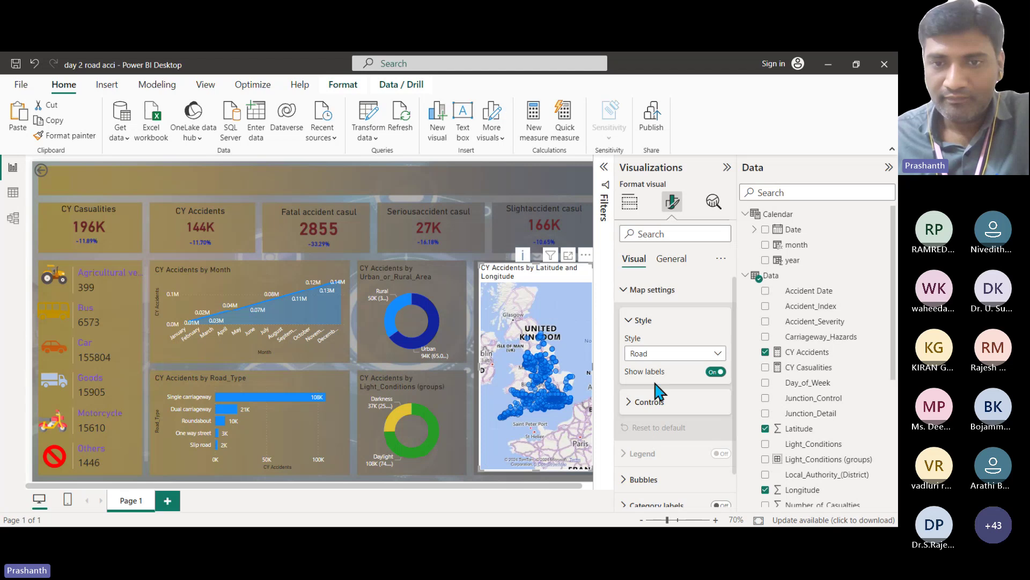
pyautogui.press('Down')
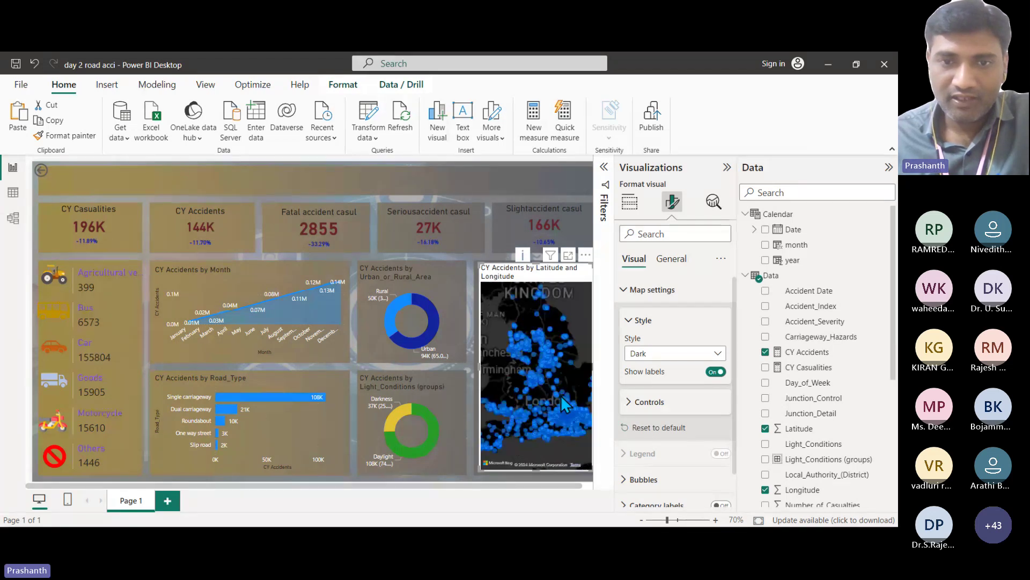
pyautogui.scroll(2, 563, 404)
pyautogui.scroll(-2, 561, 395)
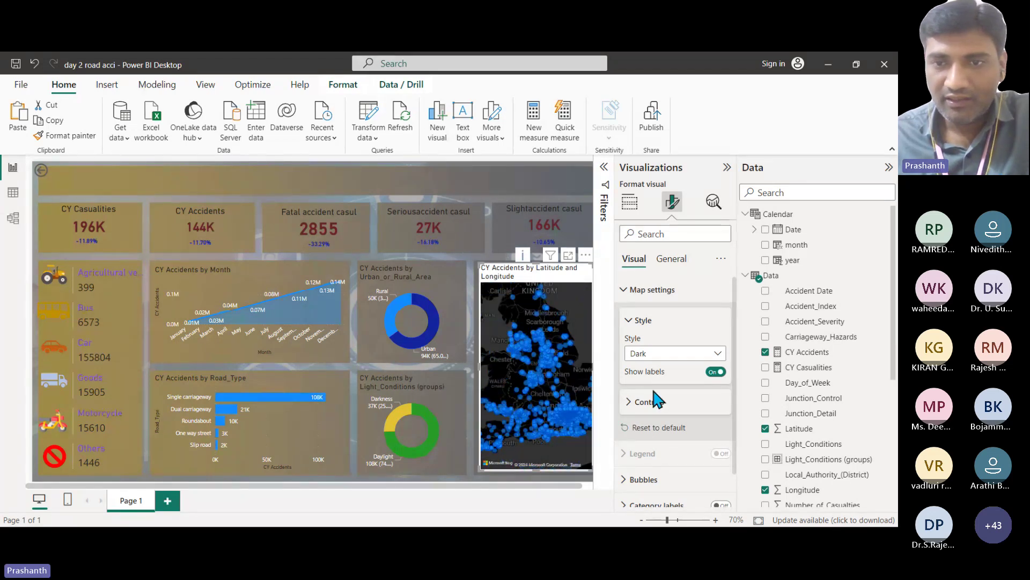
pyautogui.click(656, 352)
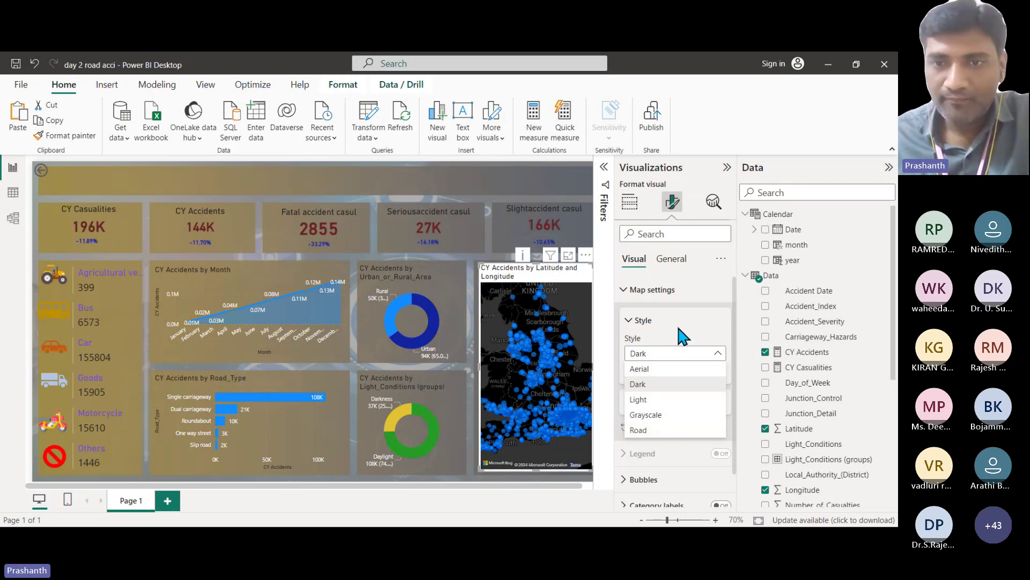
pyautogui.click(624, 289)
# Step: Color the map's accident bubbles orange
pyautogui.click(624, 342)
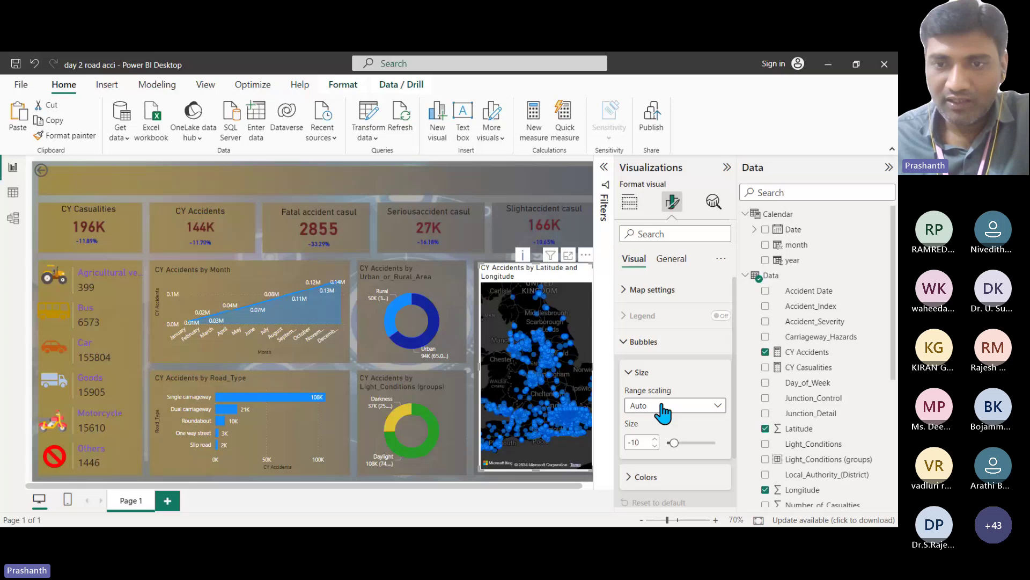
pyautogui.click(634, 477)
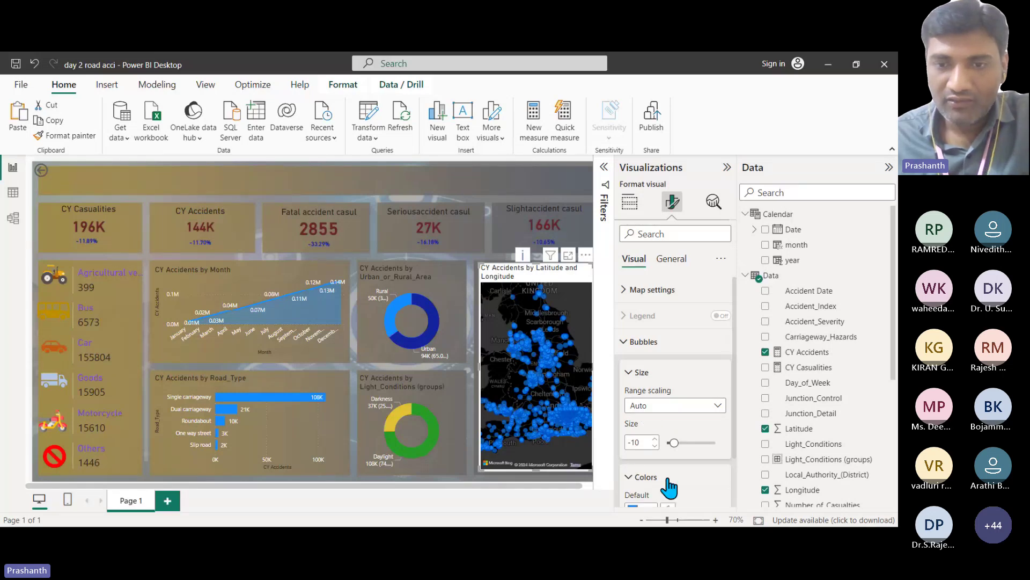
pyautogui.scroll(-1, 678, 469)
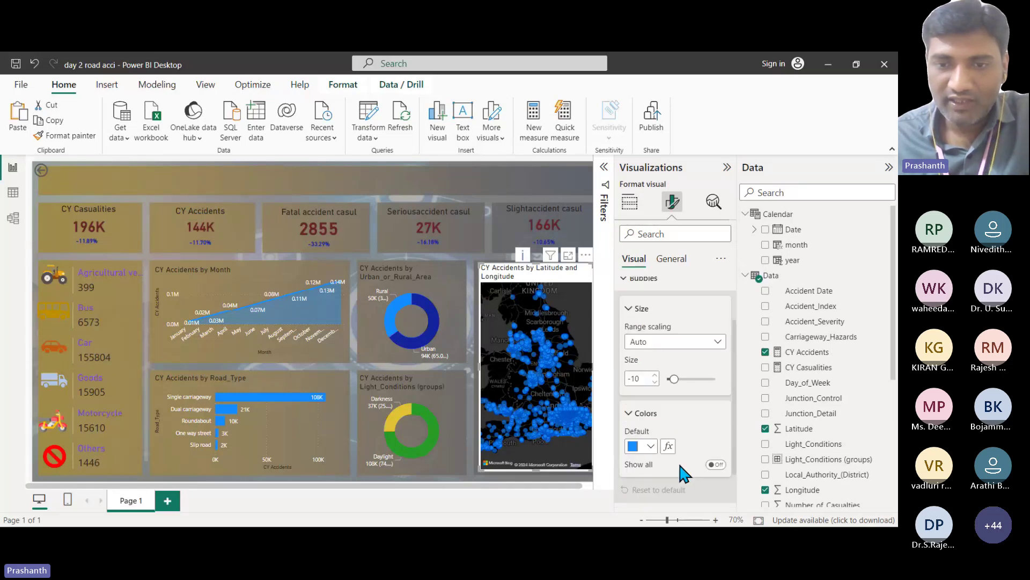
pyautogui.click(651, 447)
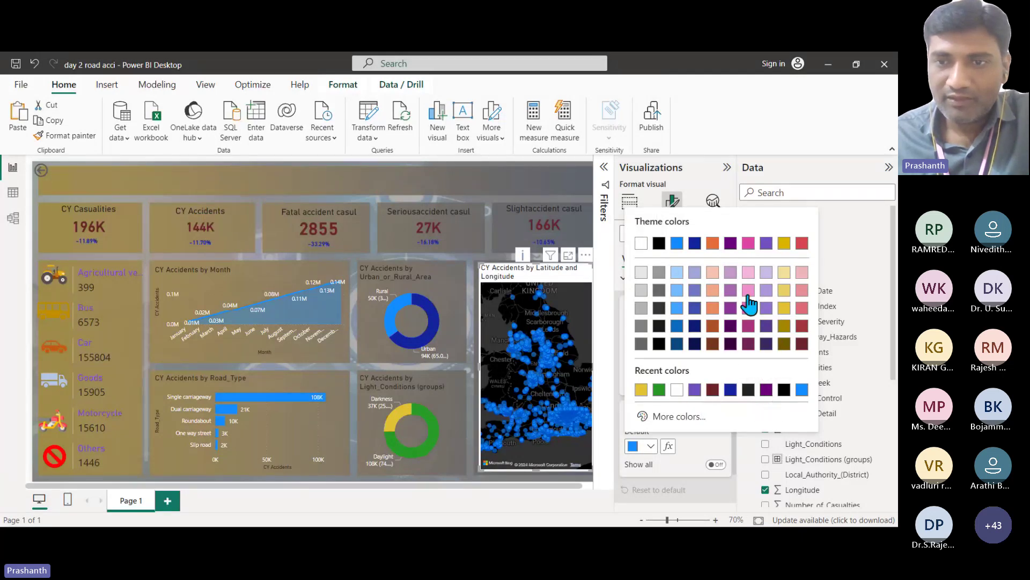
pyautogui.click(712, 308)
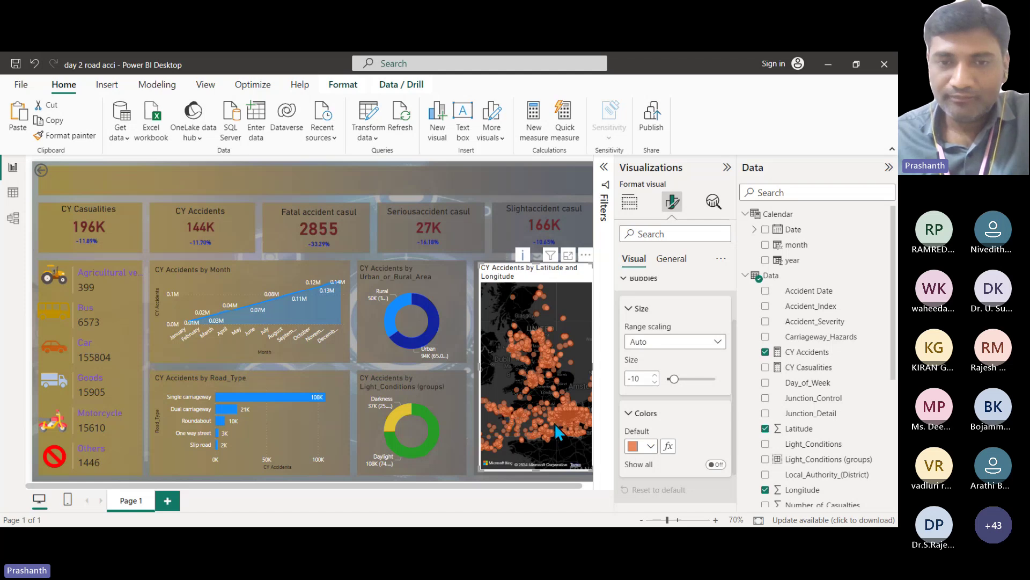
pyautogui.scroll(-2, 552, 422)
pyautogui.scroll(3, 545, 409)
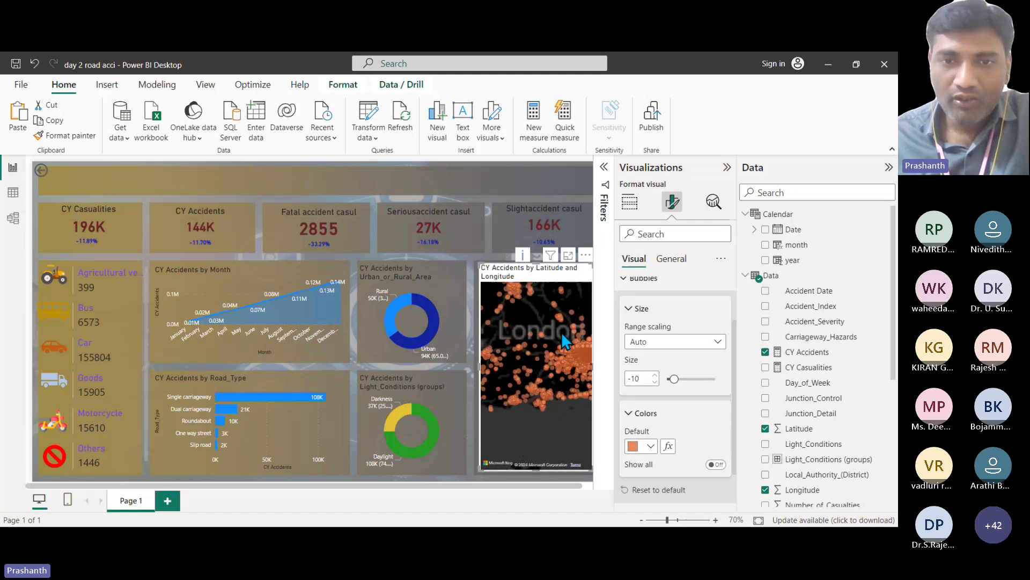
pyautogui.moveTo(536, 319); pyautogui.dragTo(536, 398)
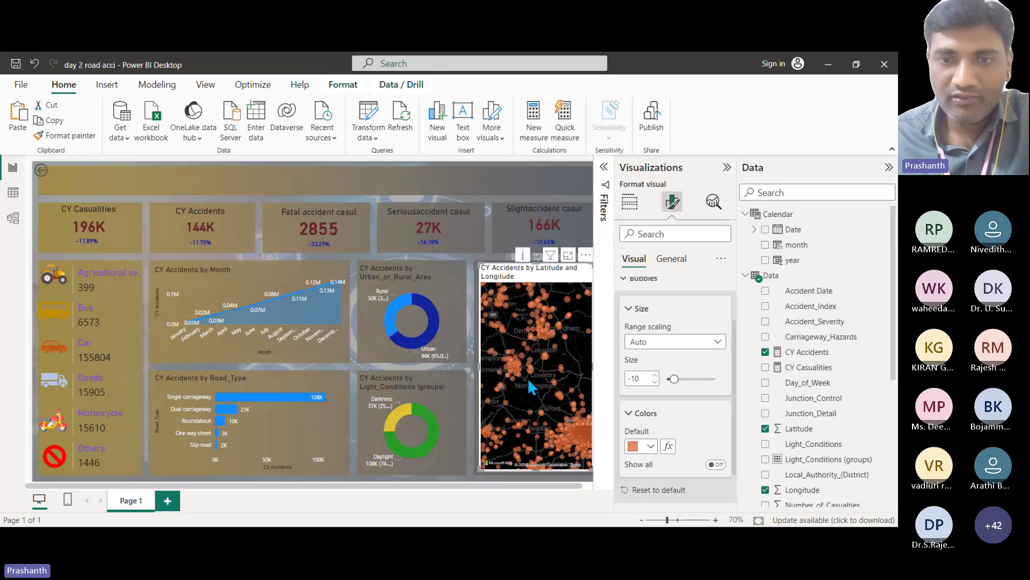
pyautogui.scroll(1, 527, 377)
pyautogui.scroll(-1, 685, 402)
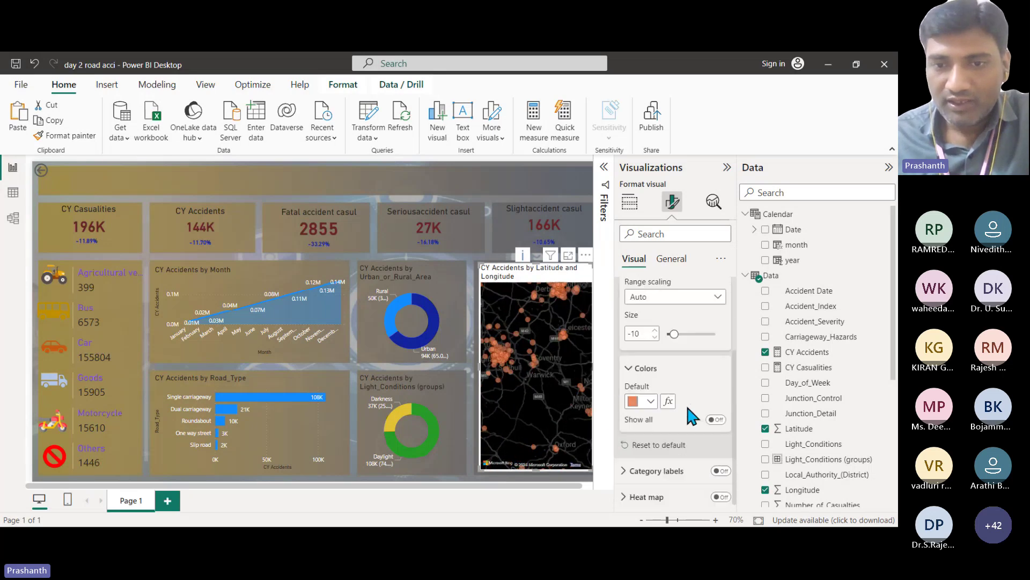
pyautogui.scroll(3, 641, 335)
pyautogui.click(639, 338)
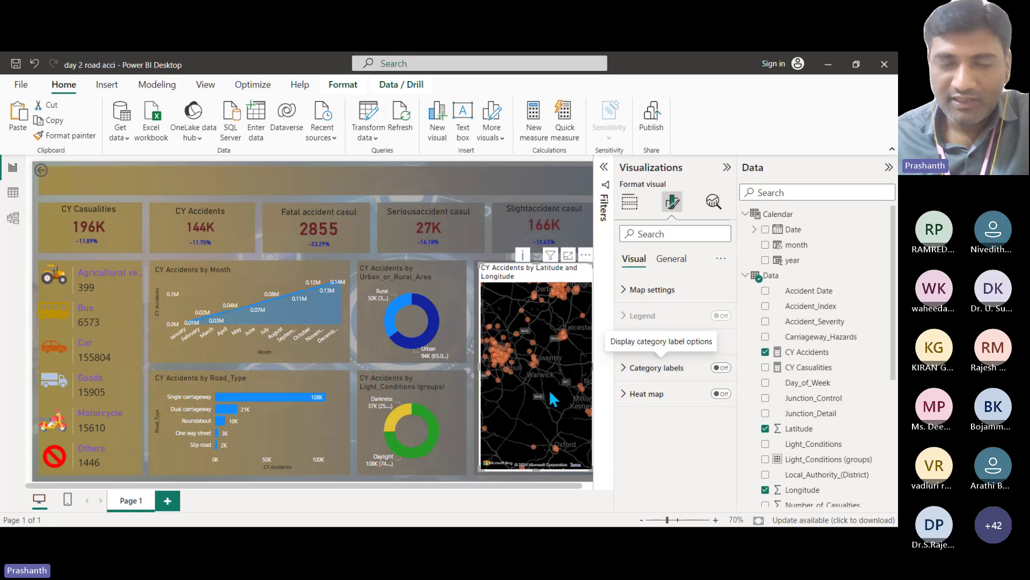
# Step: Switch off the map visual's background under General effects
pyautogui.scroll(-2, 530, 391)
pyautogui.scroll(-2, 539, 388)
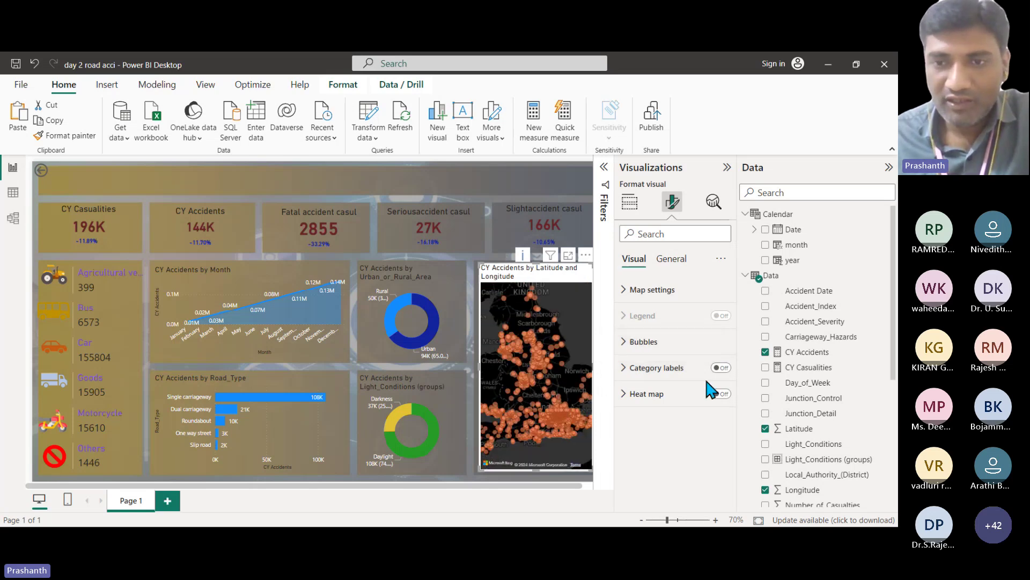
pyautogui.click(624, 396)
pyautogui.click(624, 396)
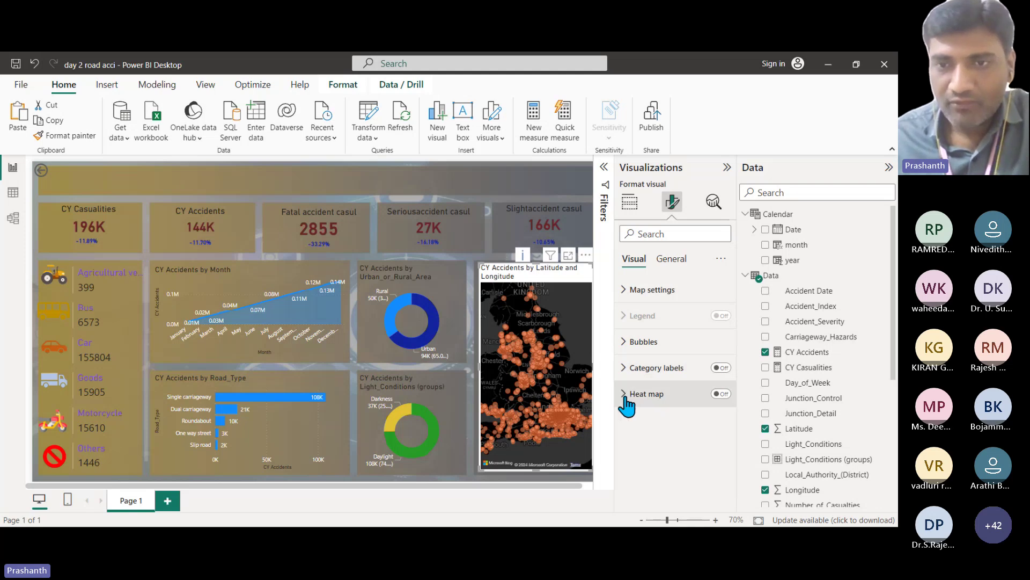
pyautogui.click(678, 263)
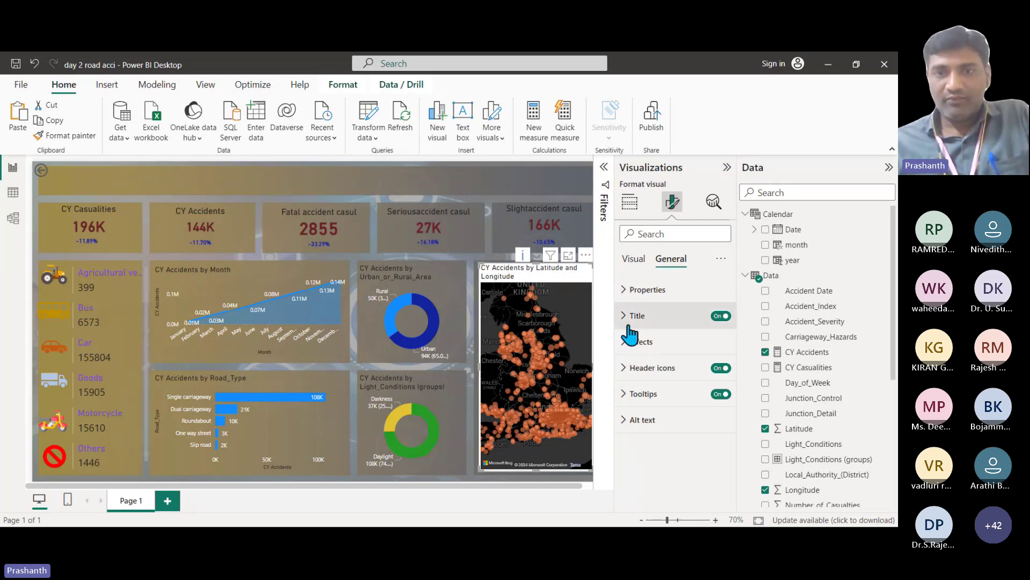
pyautogui.click(639, 341)
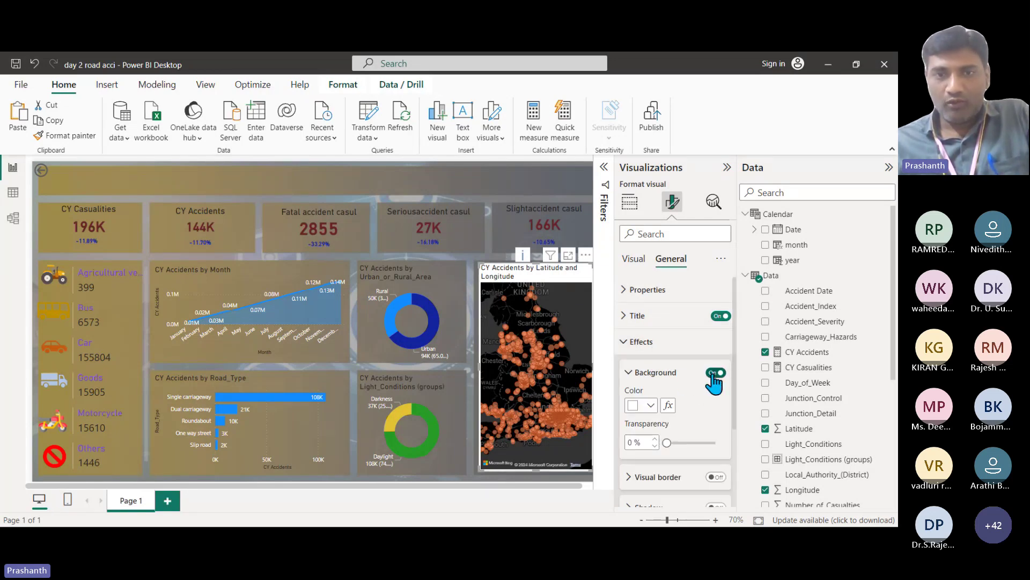
pyautogui.click(715, 372)
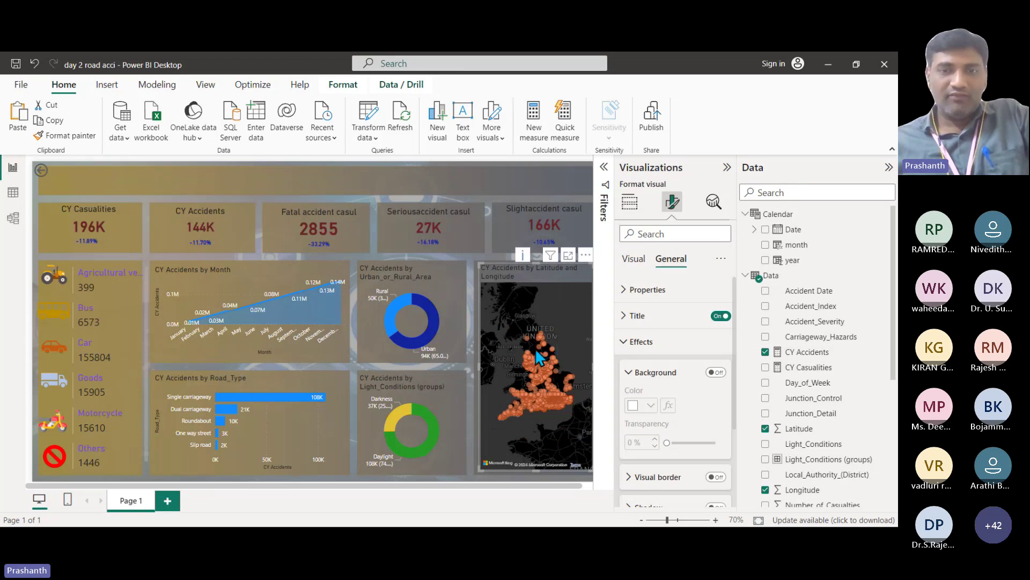
# Step: Collapse the Visualizations and Data panes to widen the report canvas
pyautogui.click(525, 487)
pyautogui.click(726, 167)
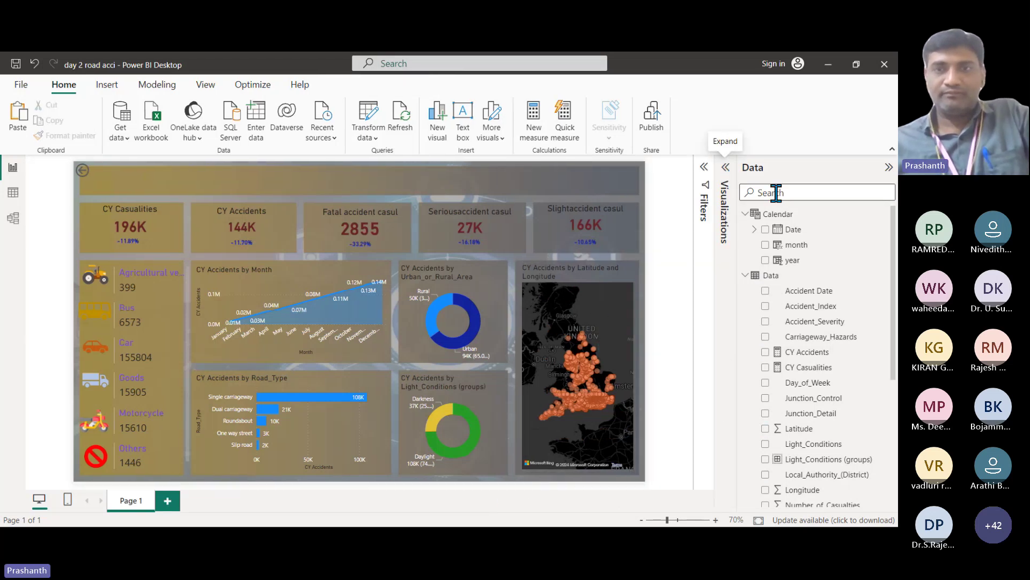
pyautogui.click(888, 169)
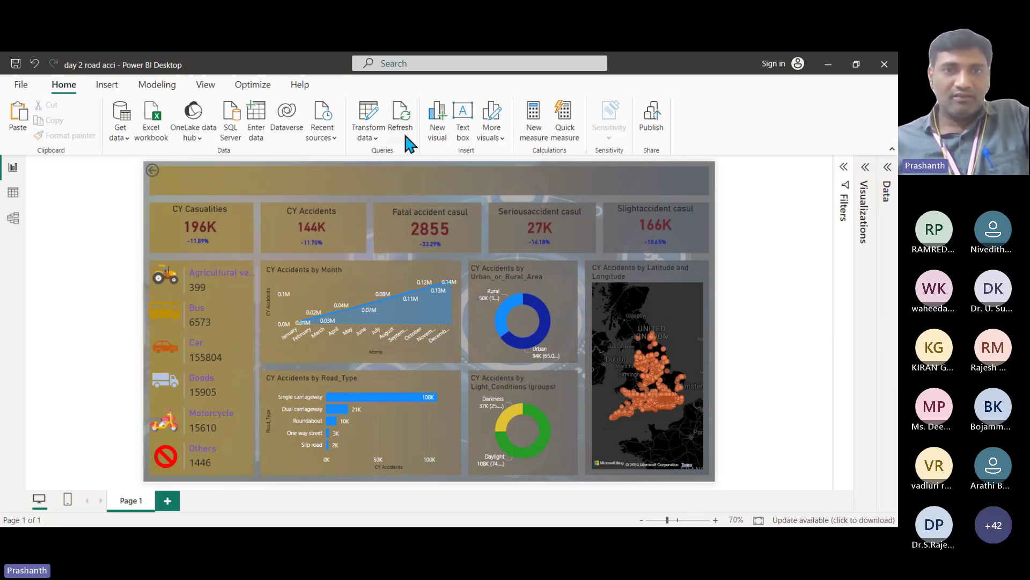
# Step: Add a 'Road Accident Analysis' text box at font size 28, shrunk to fit the text
pyautogui.click(462, 117)
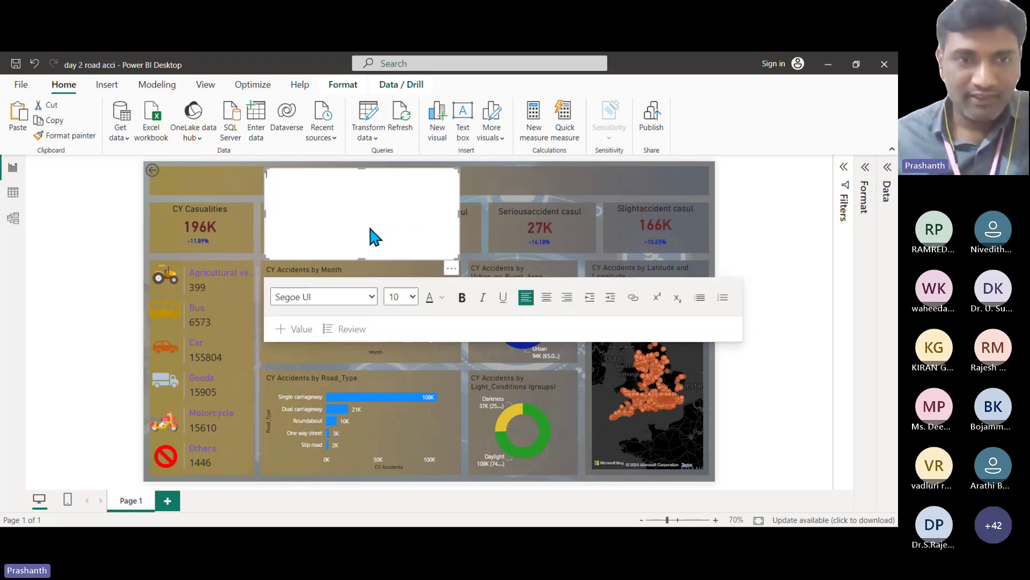
pyautogui.write('Roa')
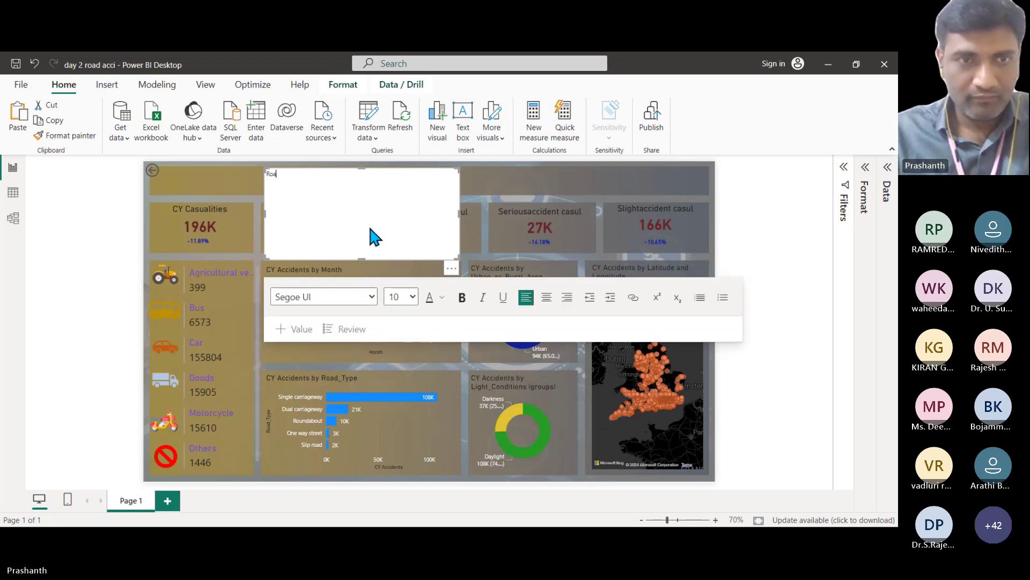
pyautogui.write('d Acc')
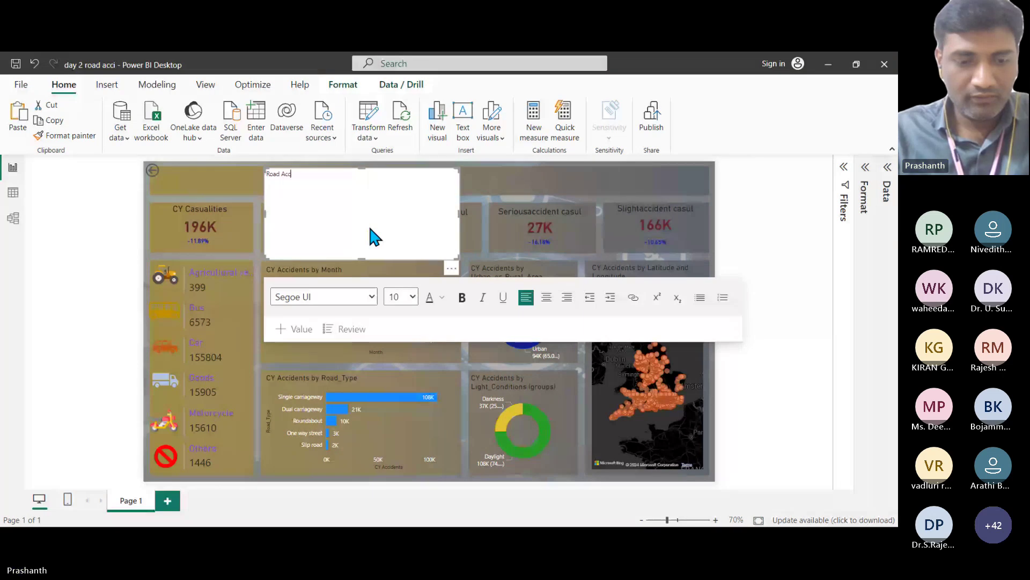
pyautogui.write('i')
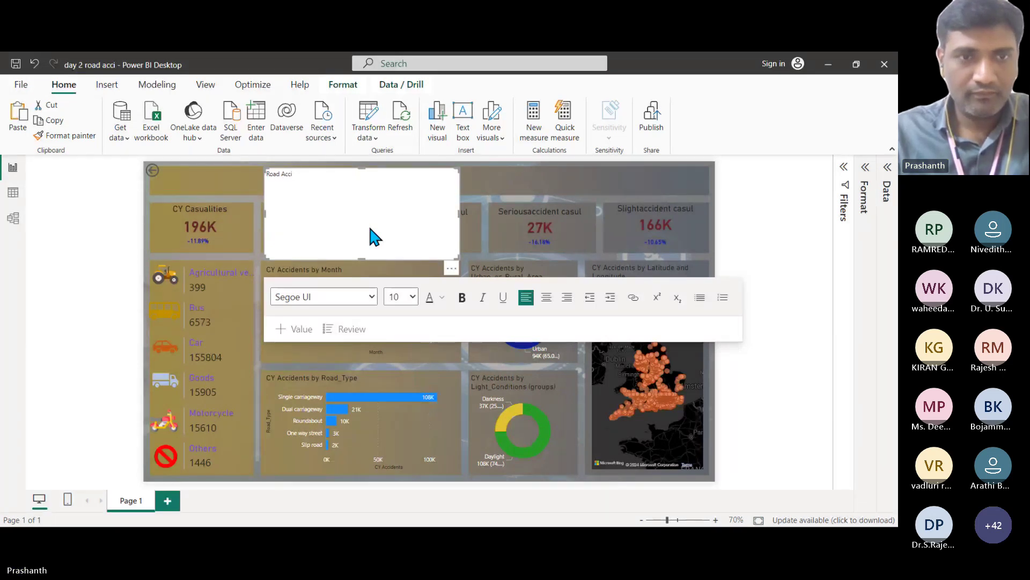
pyautogui.write('dent A')
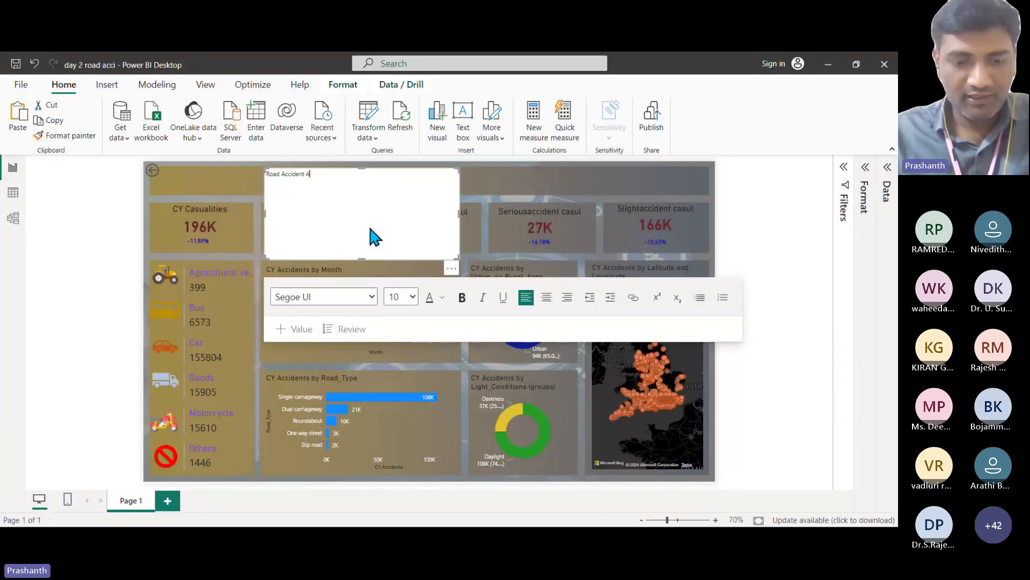
pyautogui.write('nalysis')
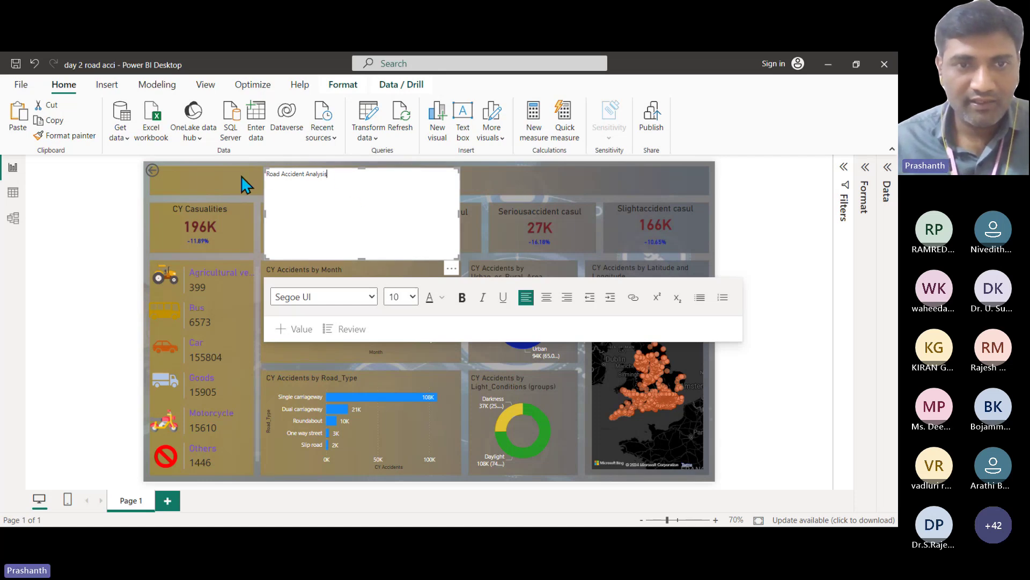
pyautogui.hotkey('ctrl', 'a')
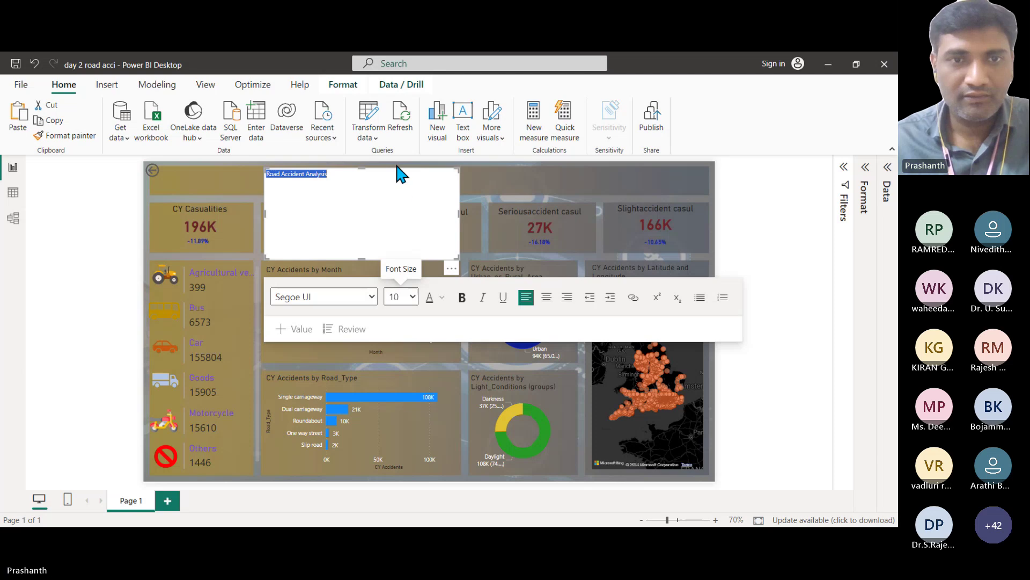
pyautogui.click(394, 195)
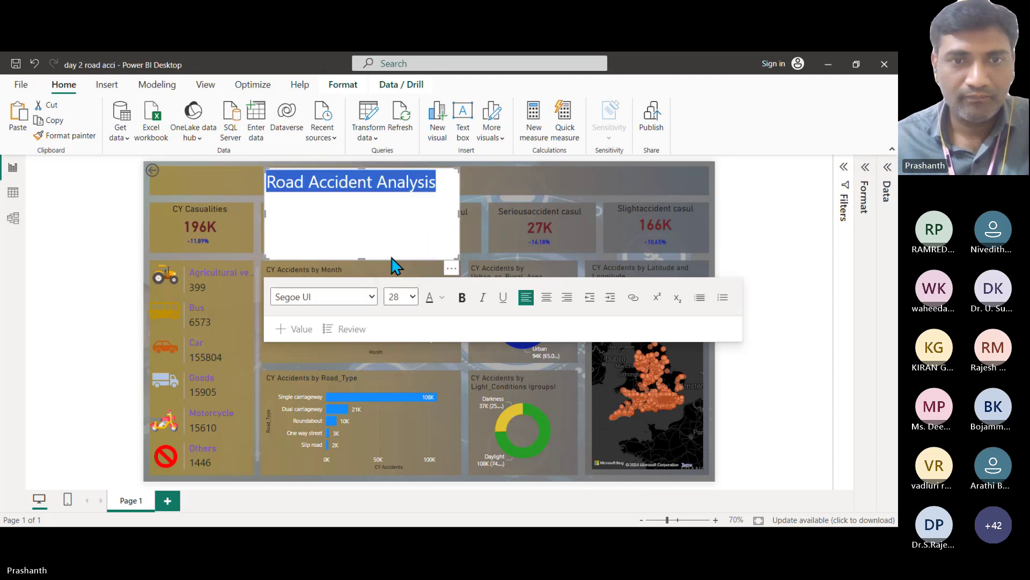
pyautogui.moveTo(365, 260); pyautogui.dragTo(365, 194)
pyautogui.click(495, 188)
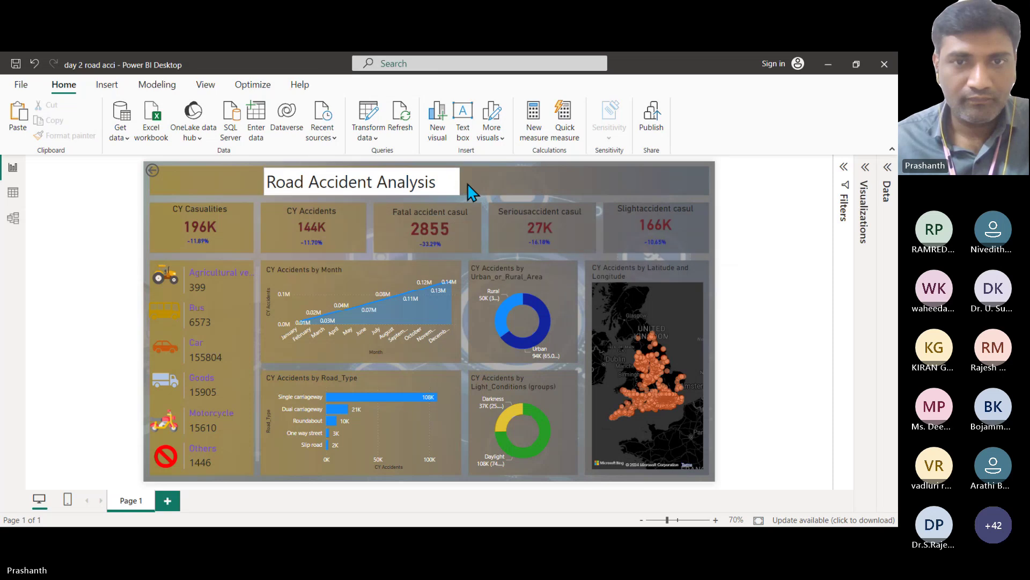
# Step: Move the title to the report's top-left corner and switch off its background
pyautogui.click(444, 181)
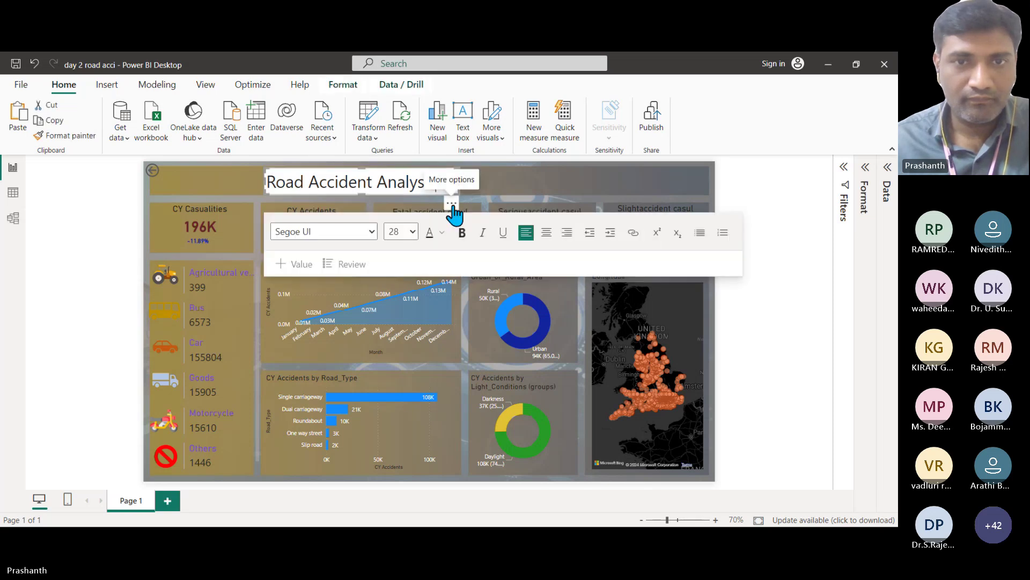
pyautogui.moveTo(455, 208); pyautogui.dragTo(352, 212)
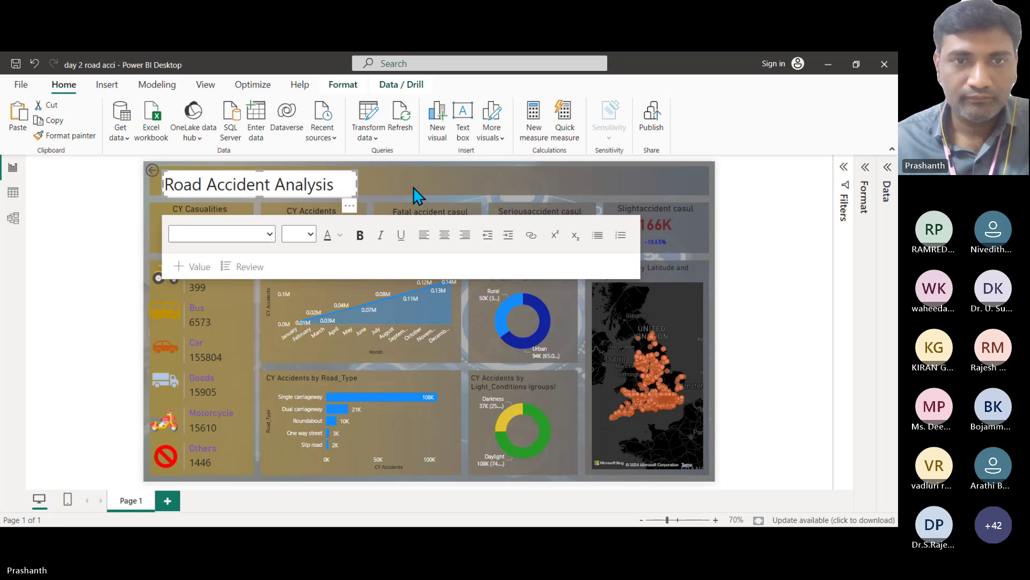
pyautogui.click(789, 177)
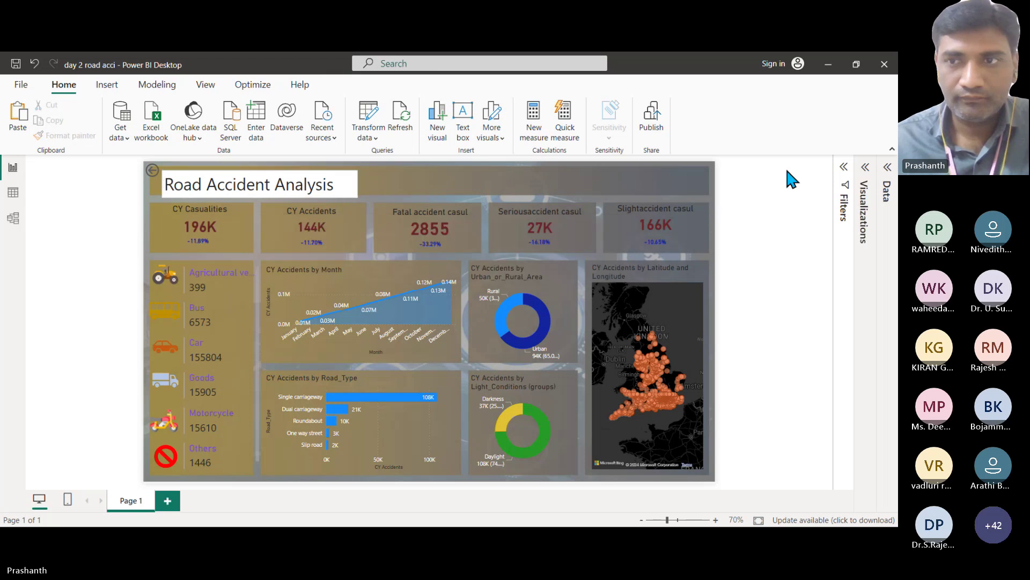
pyautogui.click(866, 168)
pyautogui.click(292, 179)
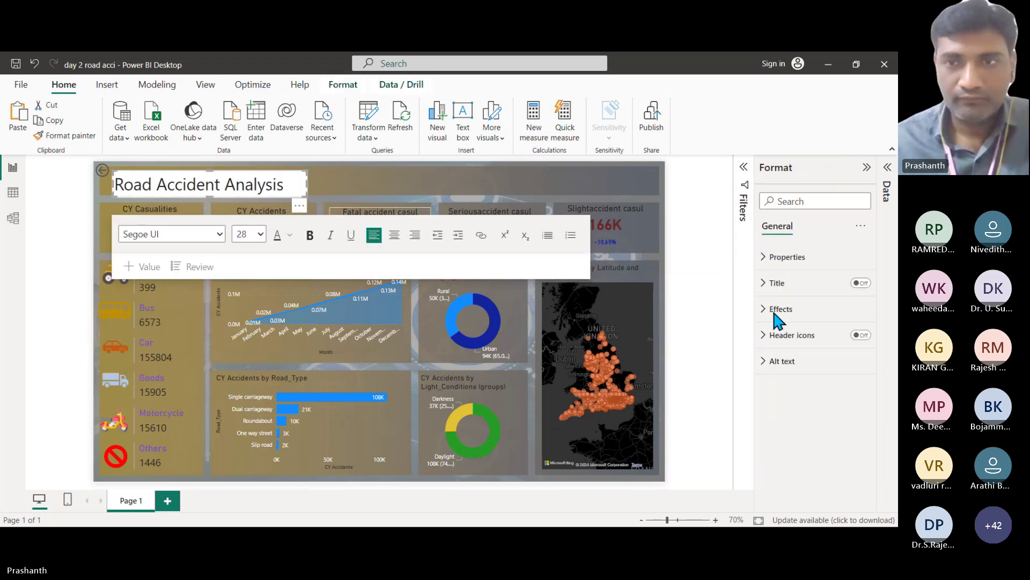
pyautogui.click(768, 310)
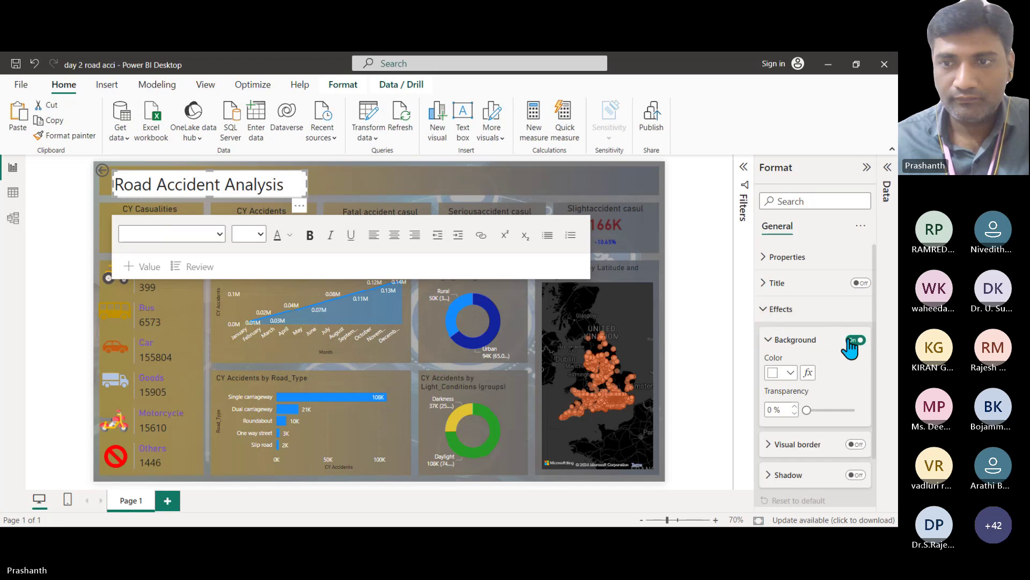
pyautogui.click(853, 339)
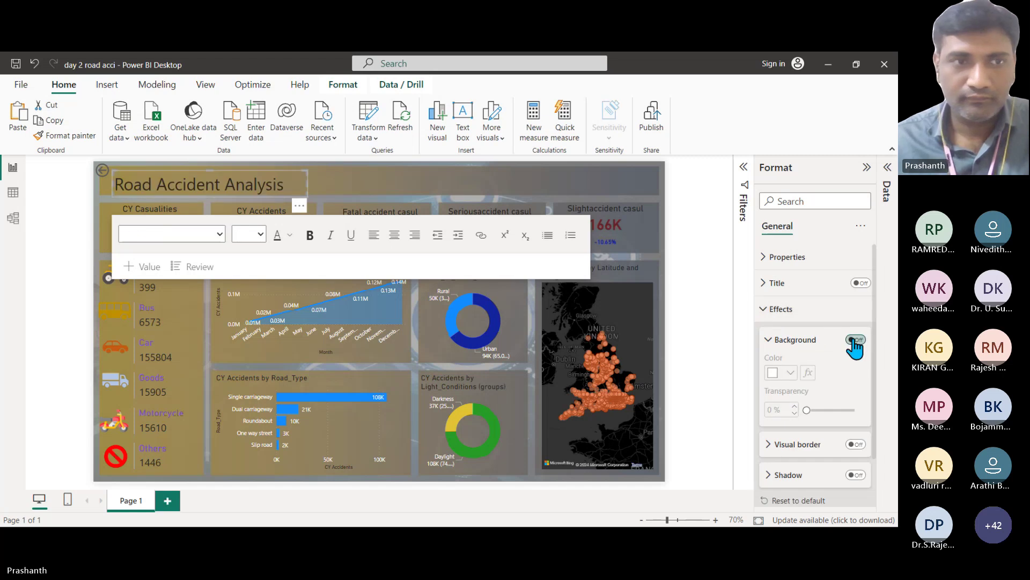
pyautogui.click(357, 177)
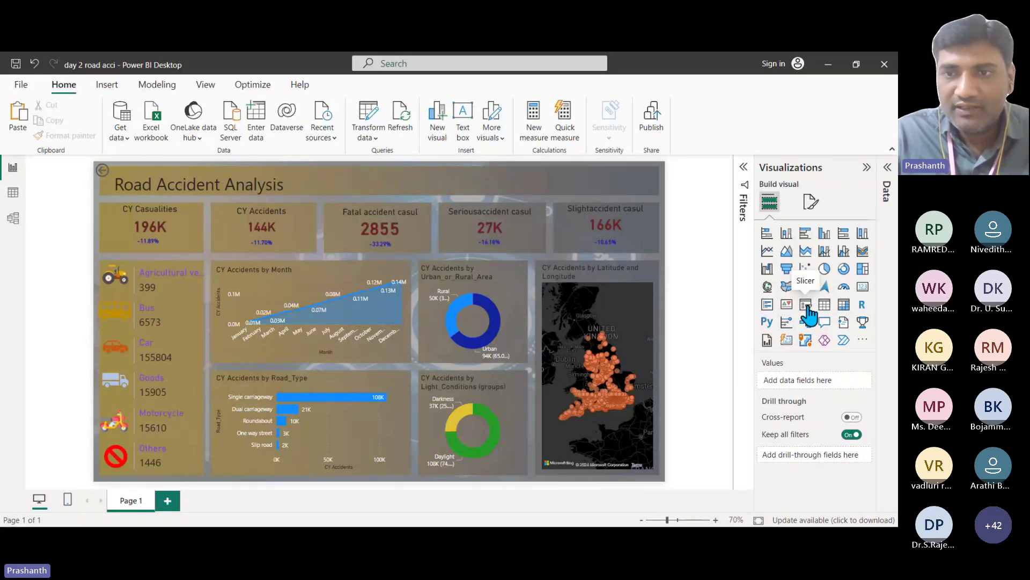
# Step: Insert a slicer on the Calendar month field
pyautogui.click(805, 305)
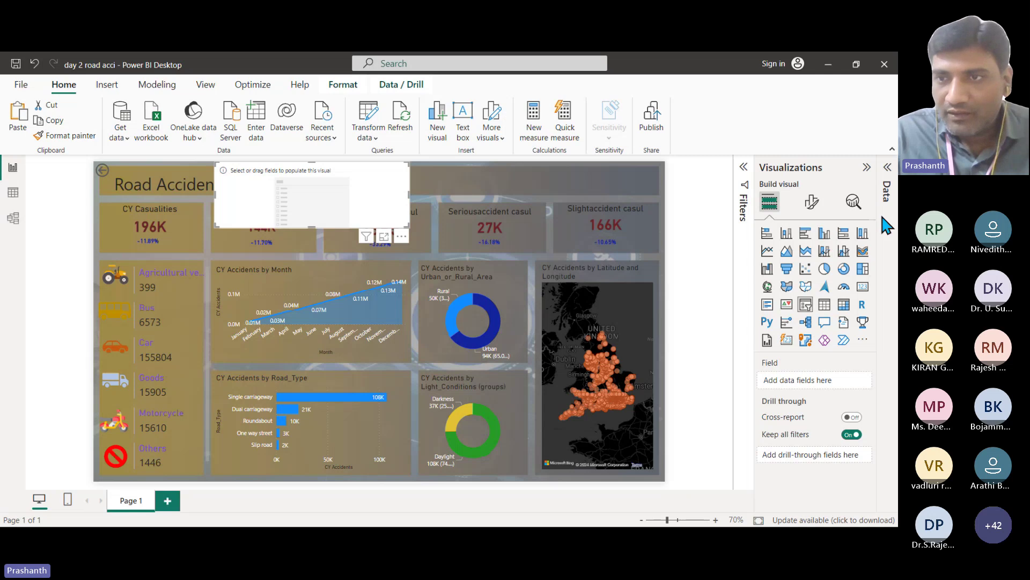
pyautogui.click(888, 167)
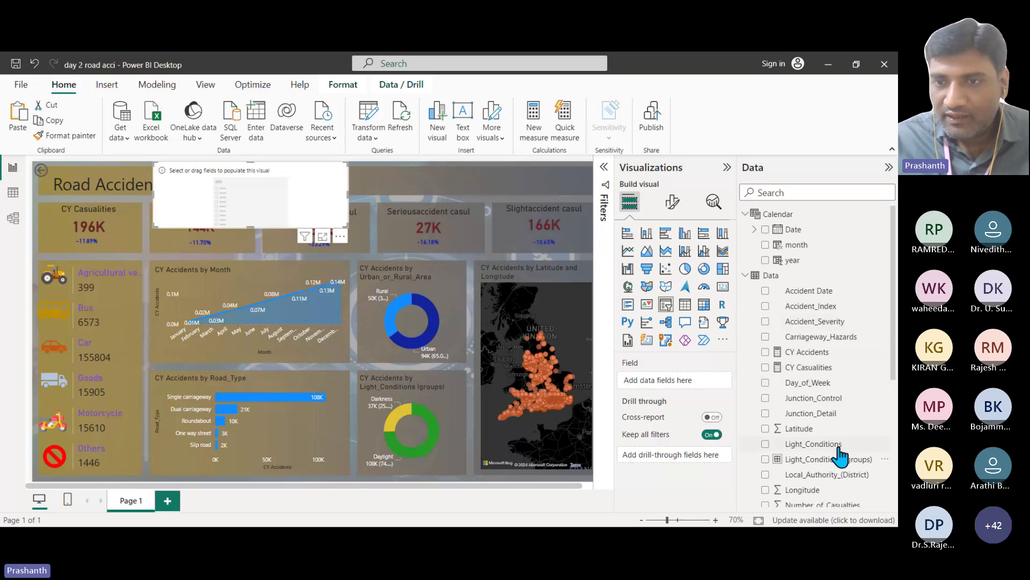
pyautogui.scroll(-2, 846, 368)
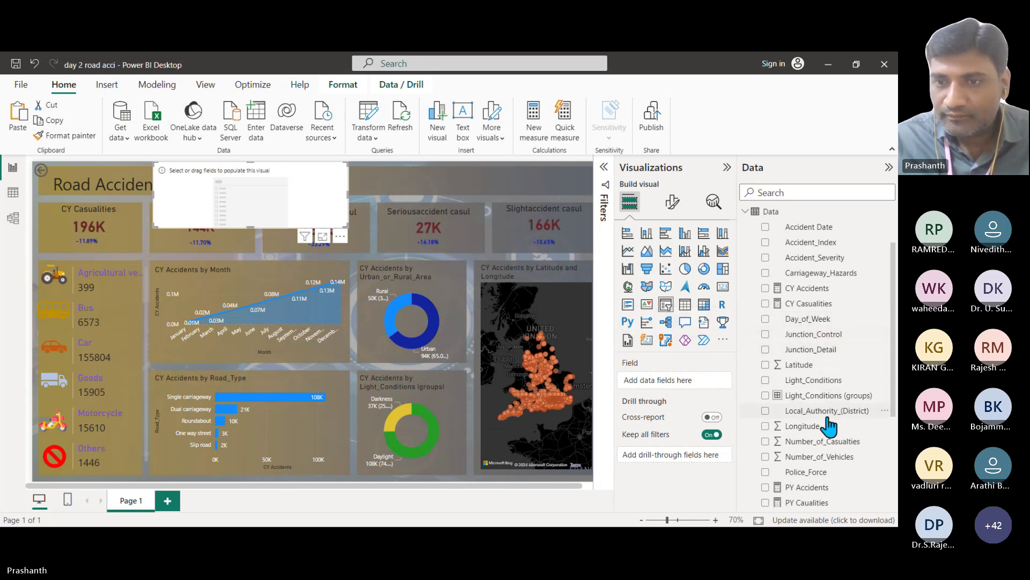
pyautogui.scroll(-5, 829, 423)
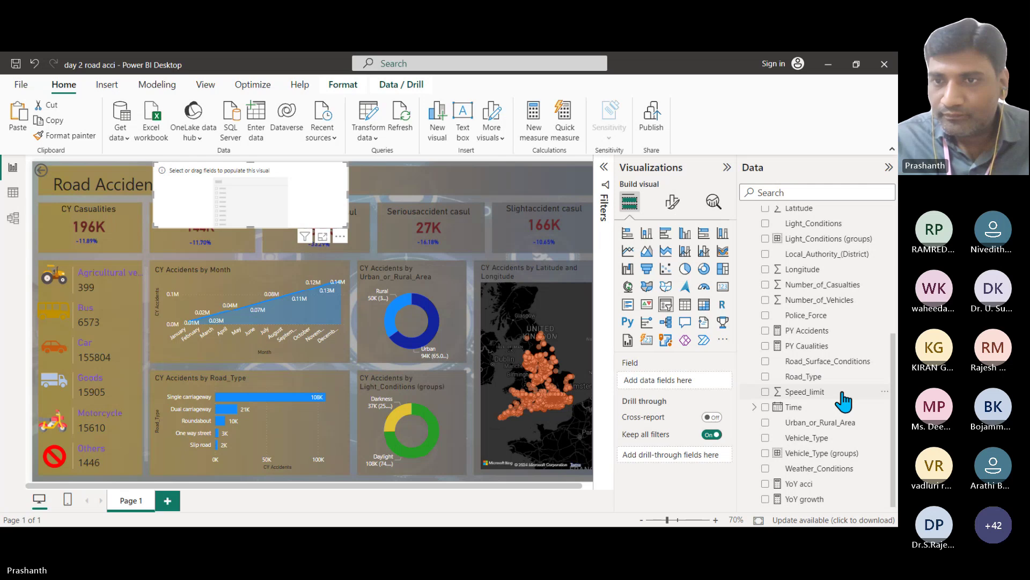
pyautogui.scroll(7, 843, 400)
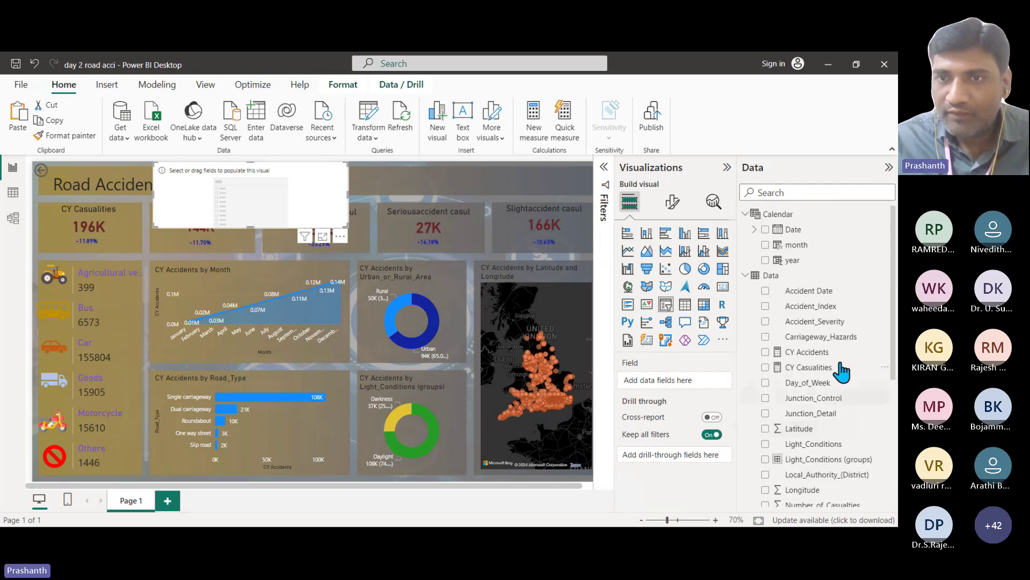
pyautogui.moveTo(796, 245); pyautogui.dragTo(687, 382)
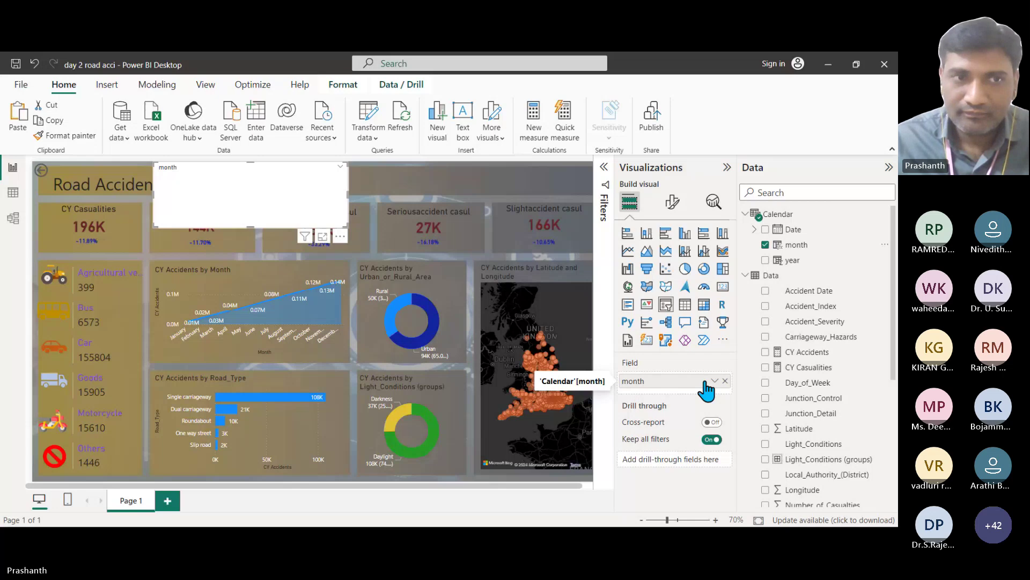
# Step: Make the month slicer a dropdown and place it beside the title at the top
pyautogui.click(672, 202)
pyautogui.click(639, 292)
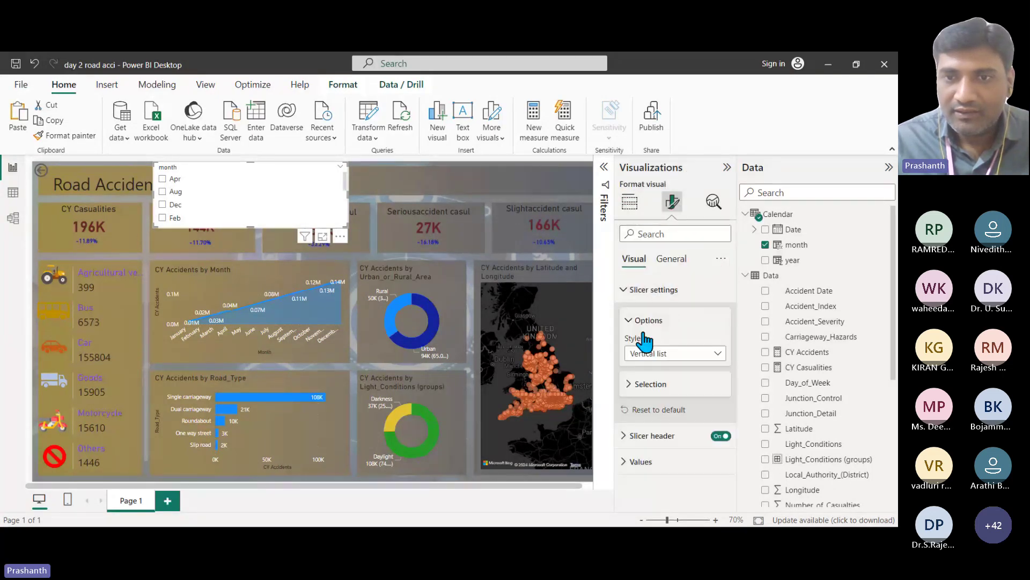
pyautogui.click(664, 354)
pyautogui.click(682, 389)
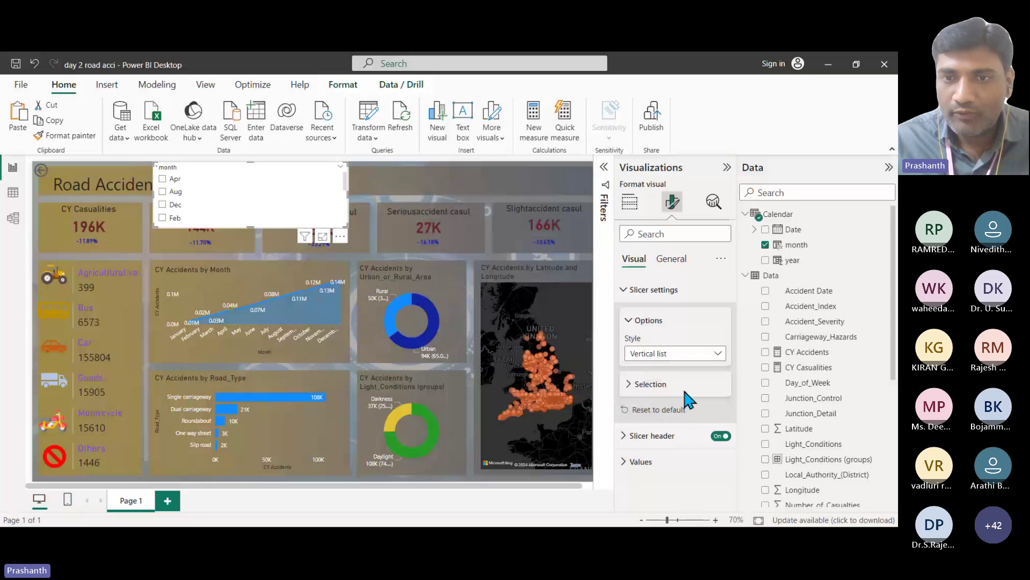
pyautogui.click(635, 386)
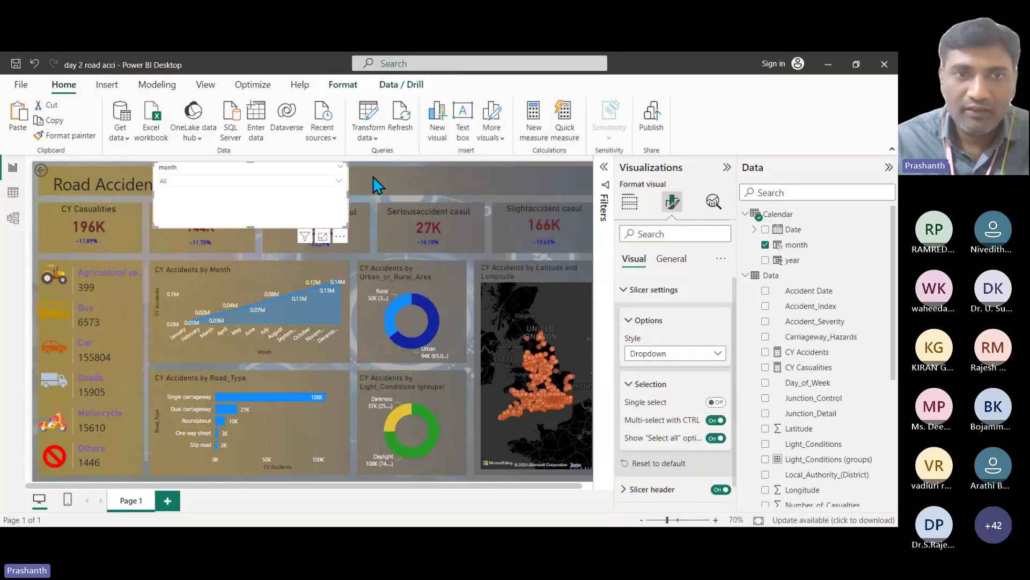
pyautogui.moveTo(251, 227); pyautogui.dragTo(340, 196)
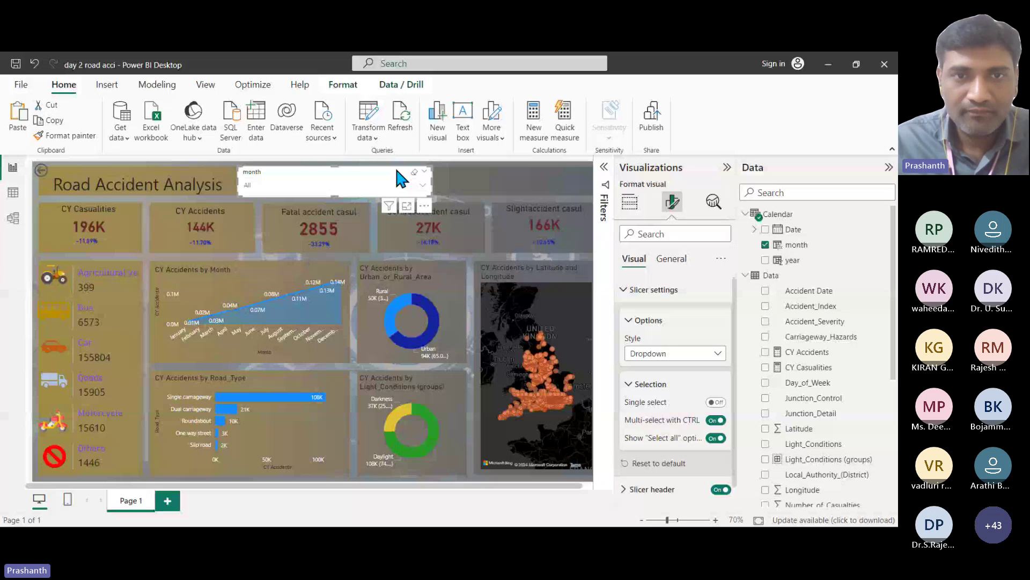
# Step: Duplicate the month slicer and arrange both slicers side by side, narrowing each
pyautogui.moveTo(397, 170); pyautogui.dragTo(572, 175)
pyautogui.moveTo(408, 185); pyautogui.dragTo(454, 187)
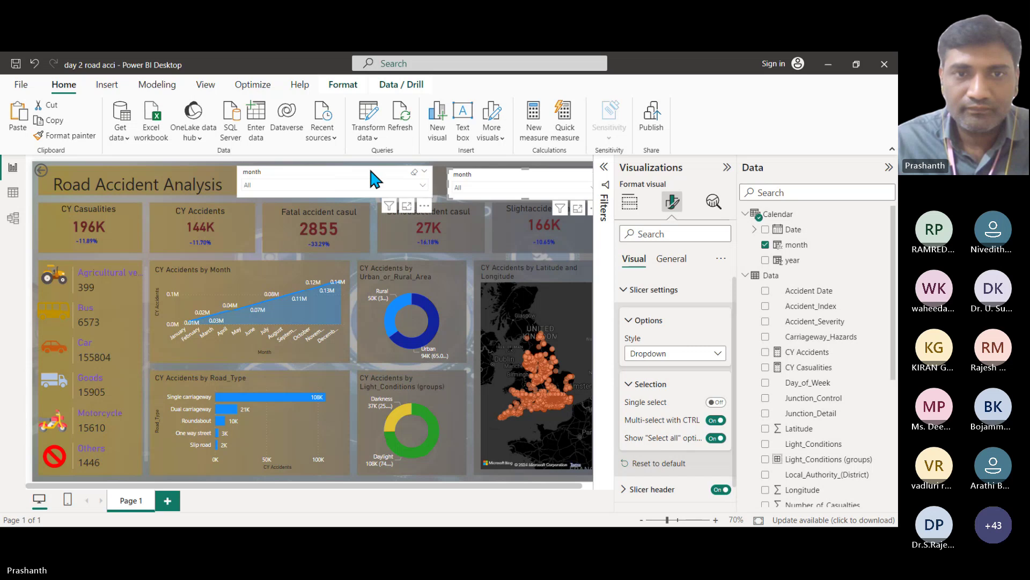
pyautogui.moveTo(432, 181); pyautogui.dragTo(390, 181)
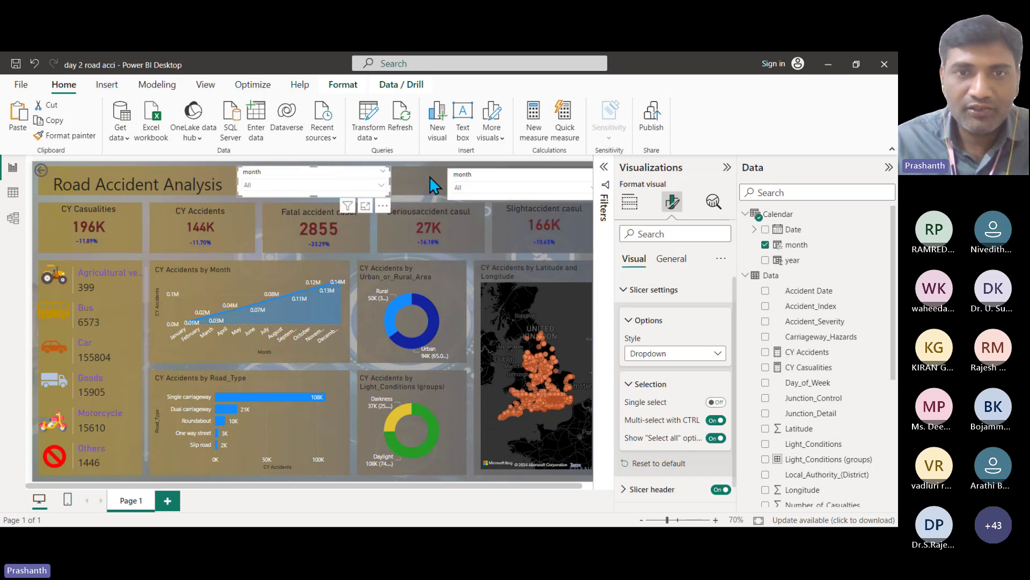
pyautogui.click(493, 171)
pyautogui.moveTo(493, 172); pyautogui.dragTo(474, 169)
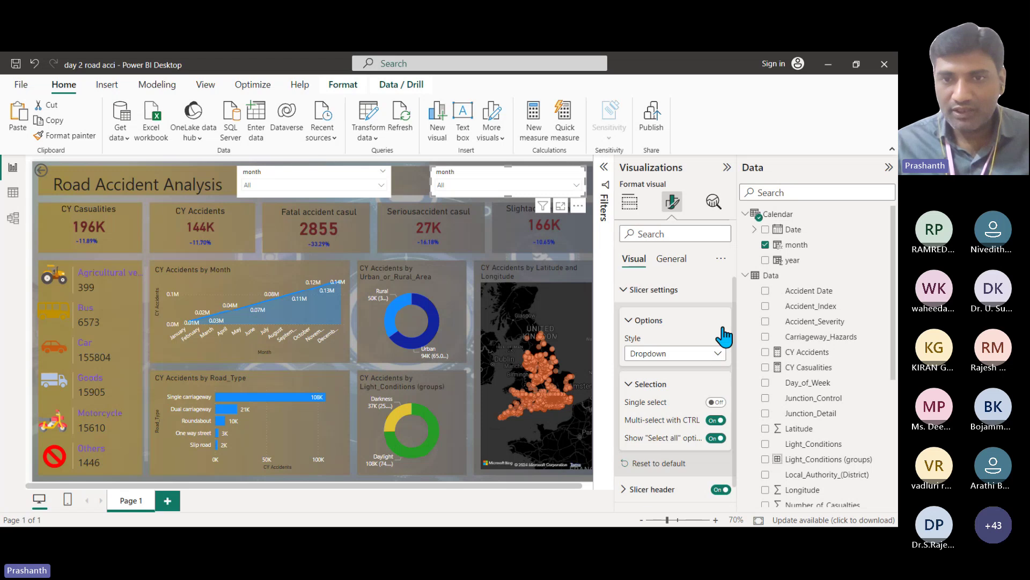
# Step: Switch the second slicer to the Calendar Date field with the Between style
pyautogui.click(629, 202)
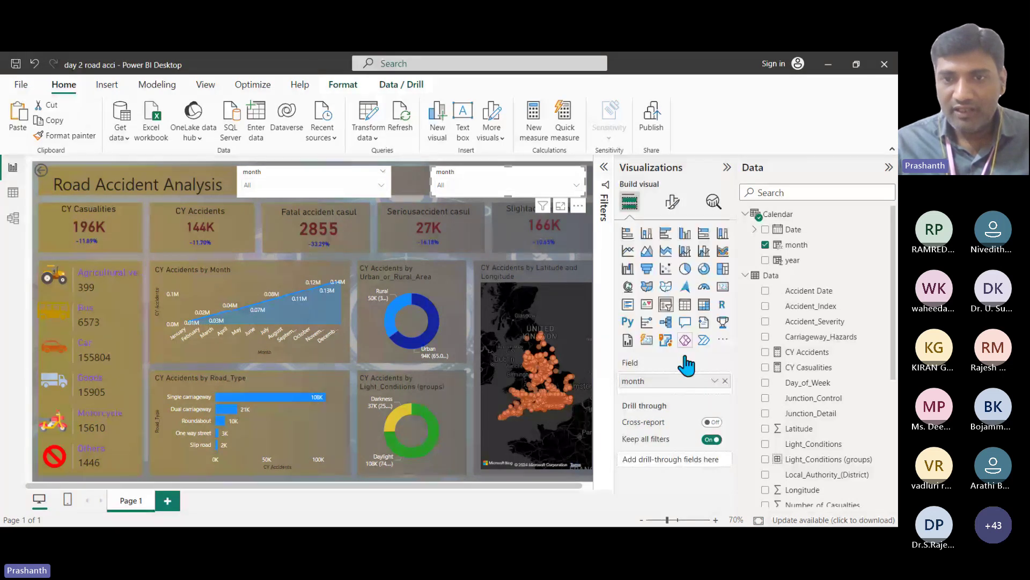
pyautogui.click(799, 245)
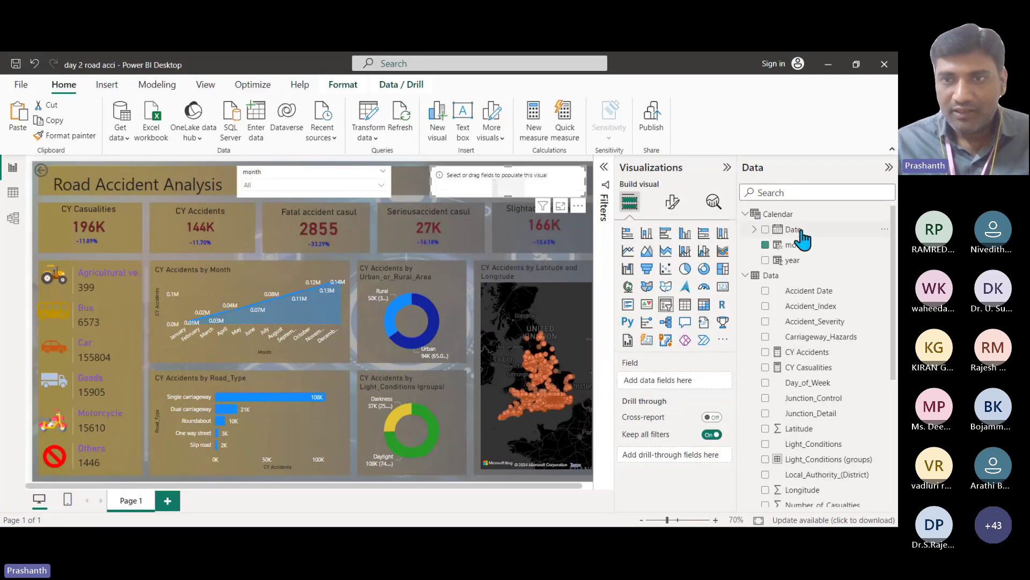
pyautogui.moveTo(803, 239); pyautogui.dragTo(690, 386)
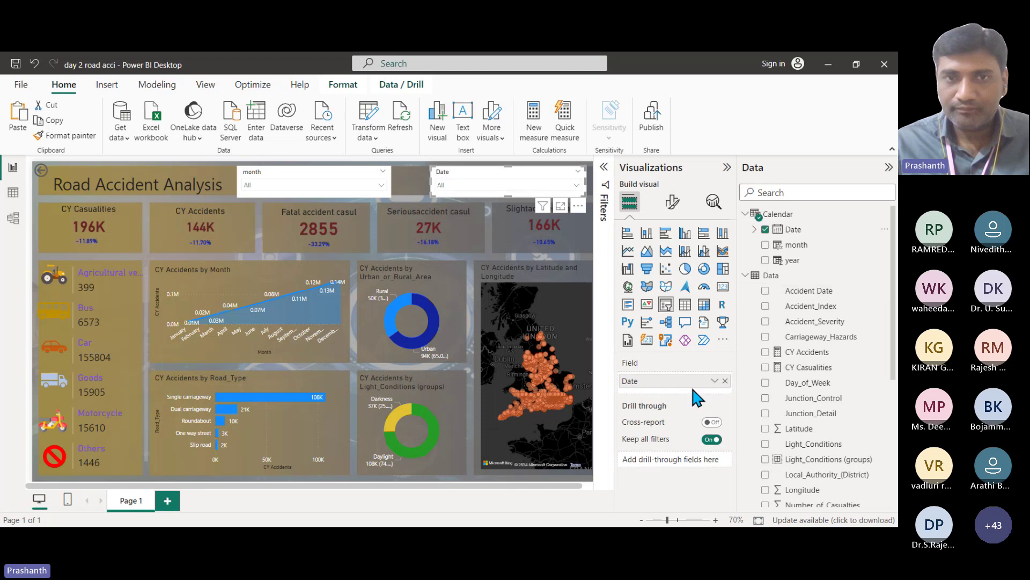
pyautogui.click(672, 202)
pyautogui.click(649, 292)
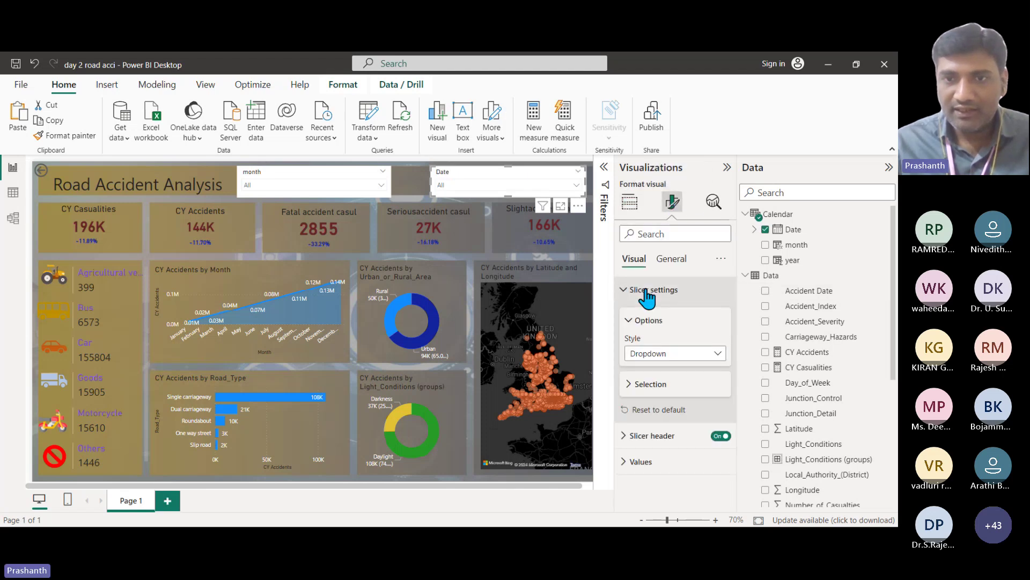
pyautogui.click(674, 355)
pyautogui.click(665, 400)
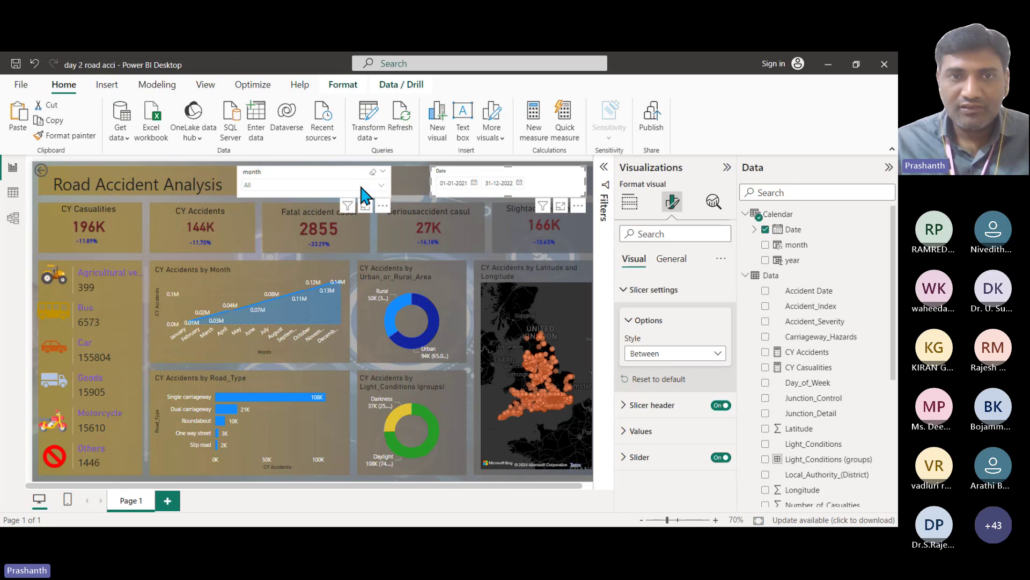
# Step: Turn off the background of both slicers under General > Effects
pyautogui.click(331, 173)
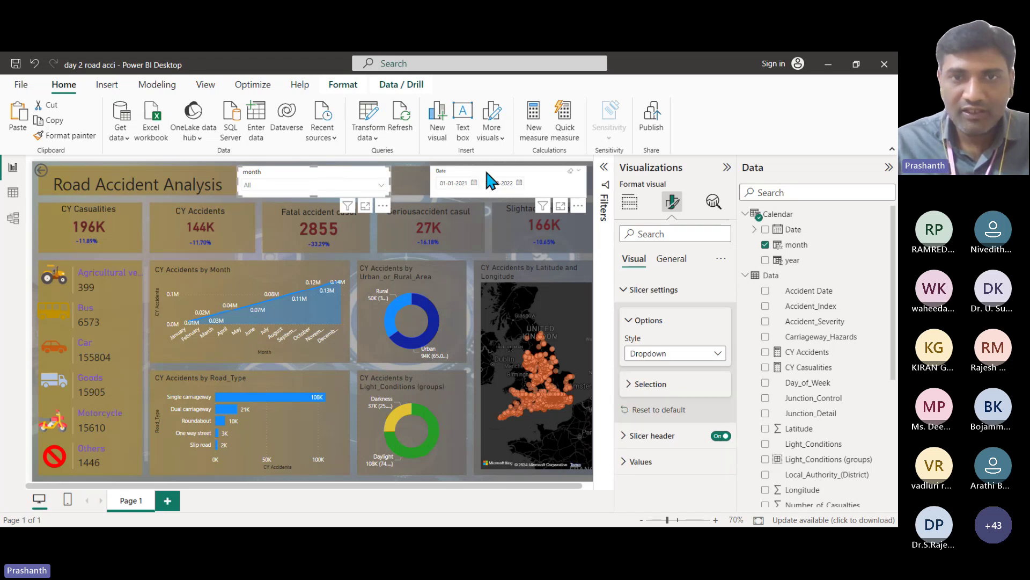
pyautogui.click(675, 260)
pyautogui.click(637, 353)
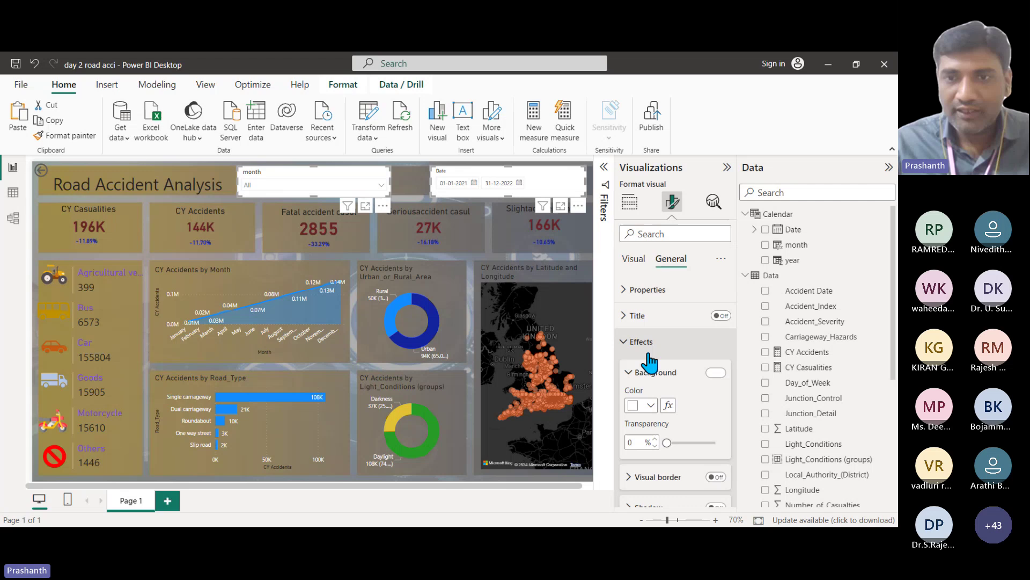
pyautogui.click(715, 373)
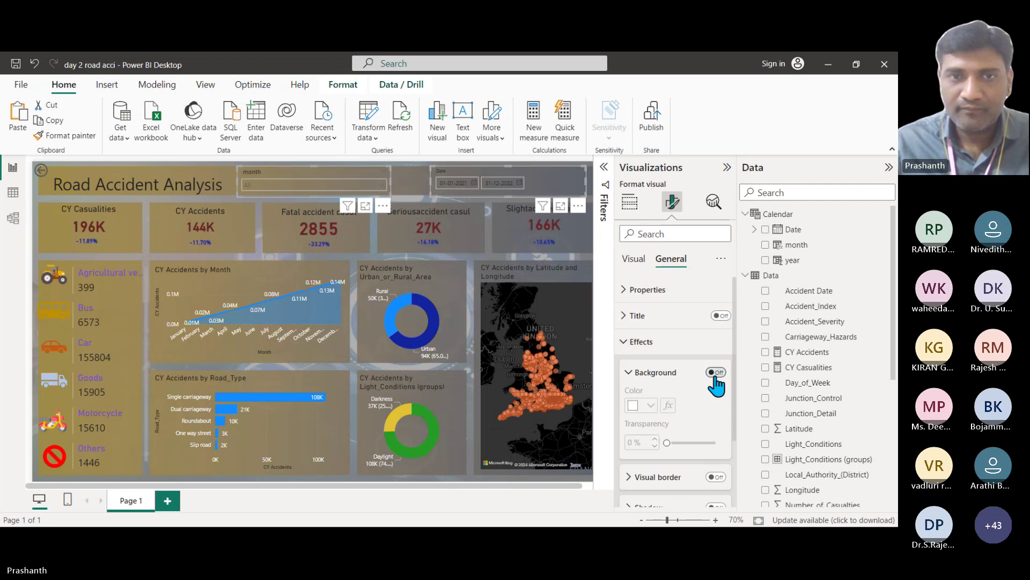
pyautogui.click(414, 186)
# Step: Filter the month slicer to April only, then add February
pyautogui.click(378, 185)
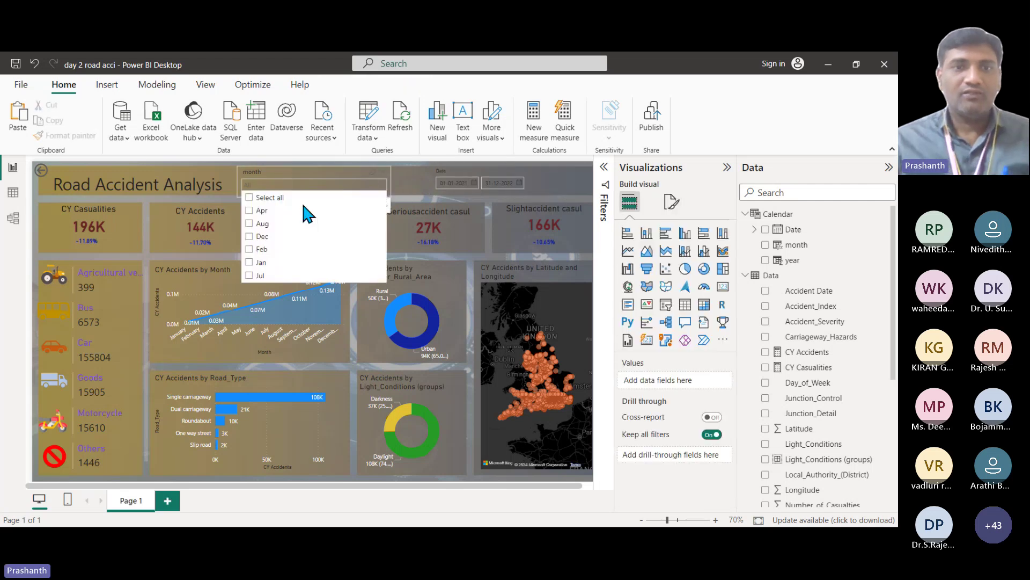
pyautogui.scroll(1, 258, 243)
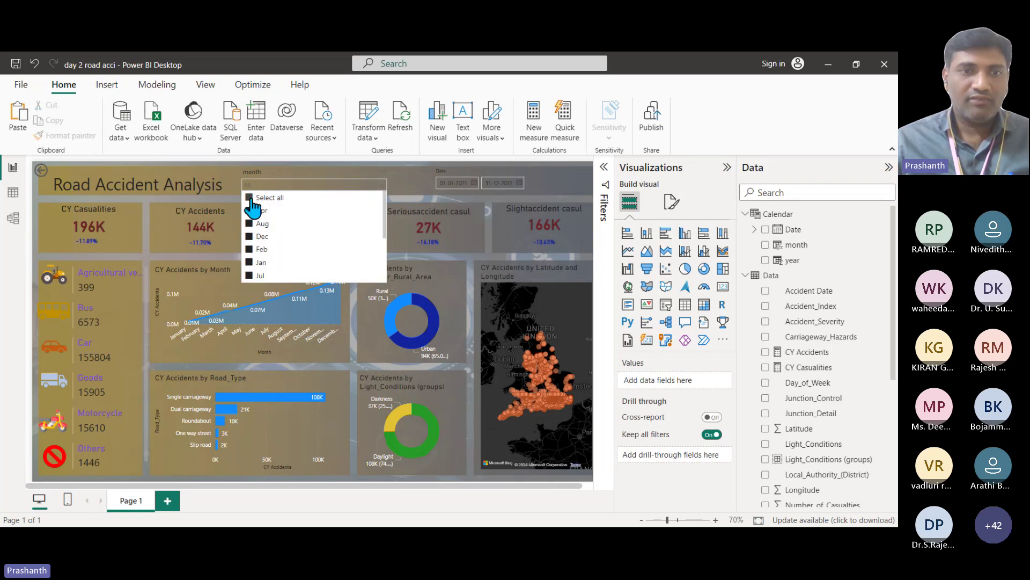
pyautogui.click(258, 198)
pyautogui.click(262, 211)
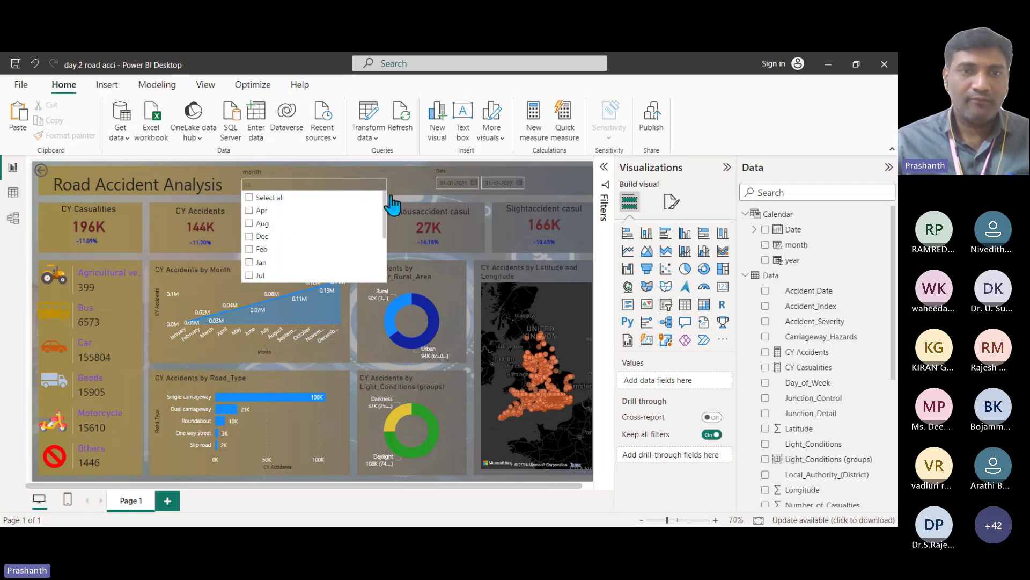
pyautogui.click(468, 359)
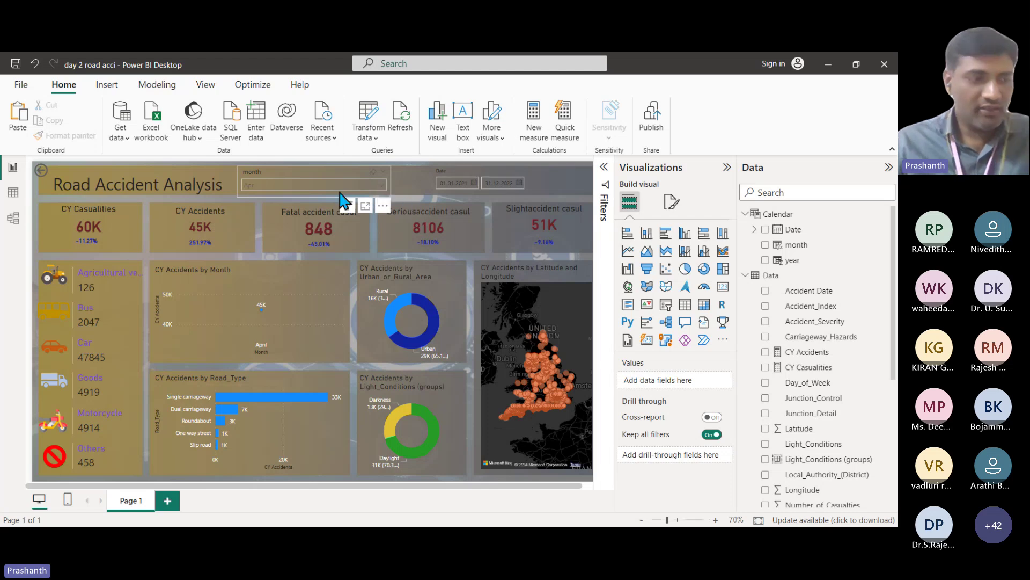
pyautogui.click(326, 186)
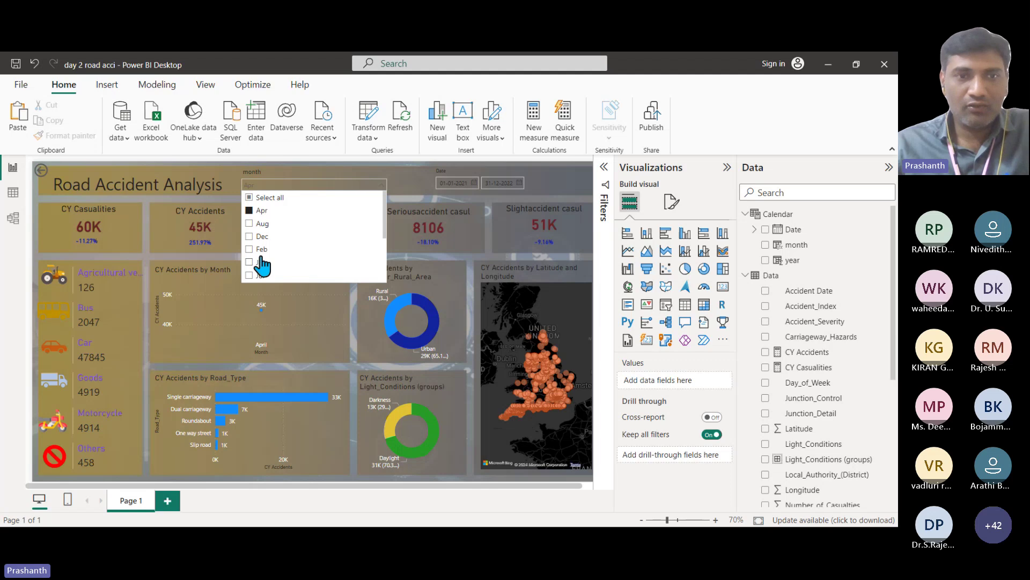
pyautogui.click(249, 250)
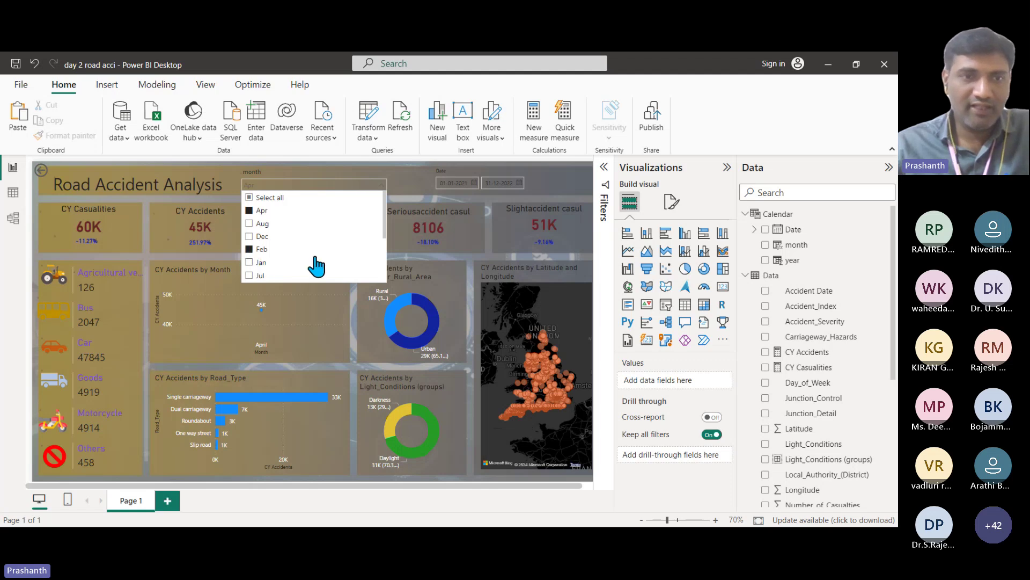
pyautogui.click(410, 190)
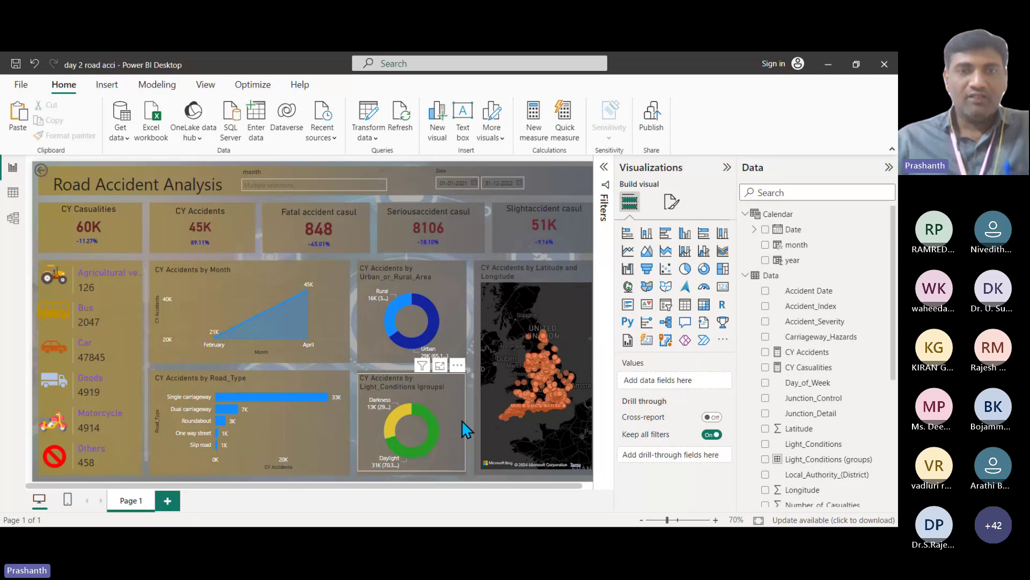
# Step: Collapse the Visualizations pane and set the slicer start date to 13-01-2021
pyautogui.click(727, 168)
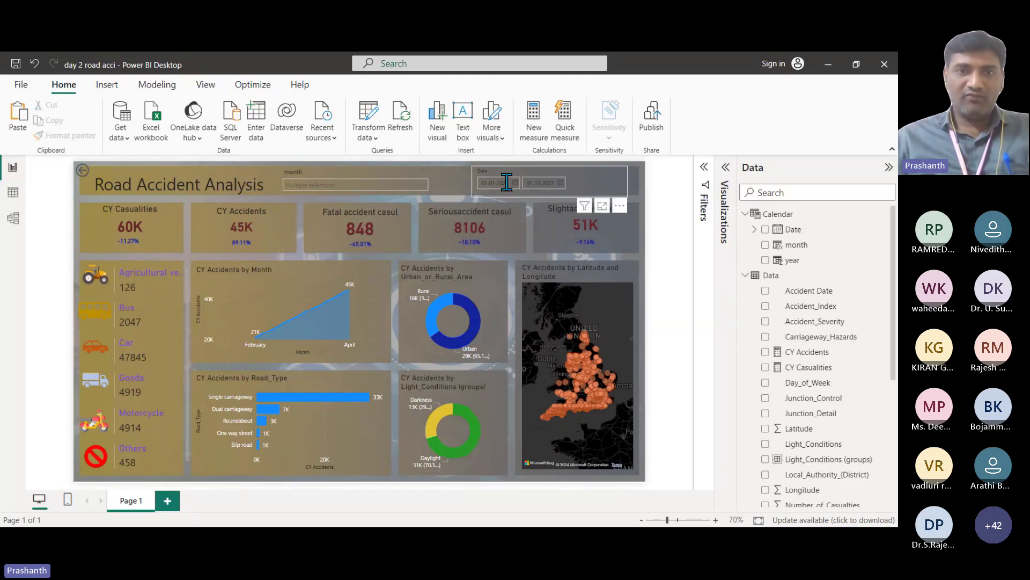
pyautogui.click(515, 184)
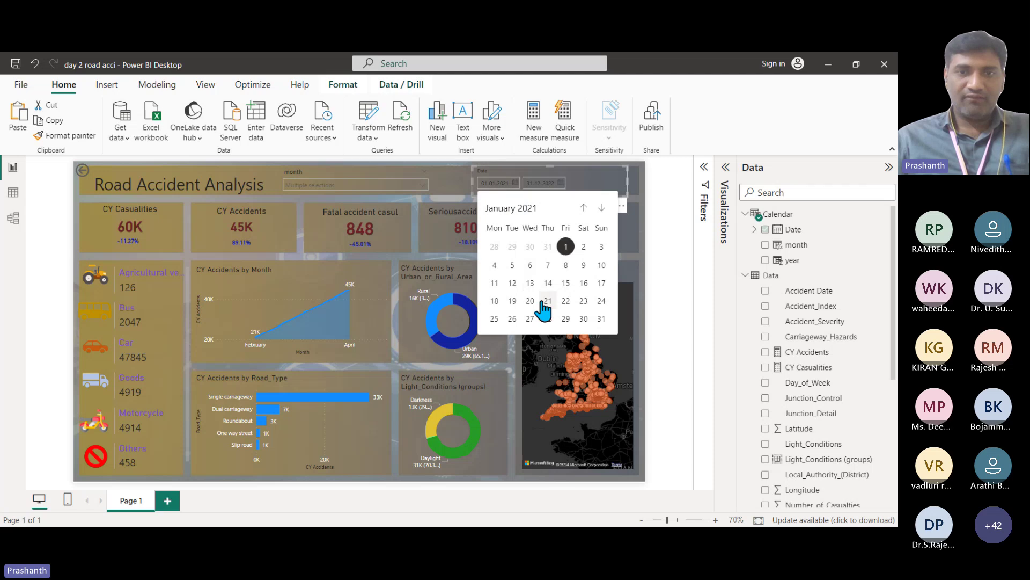
pyautogui.click(531, 284)
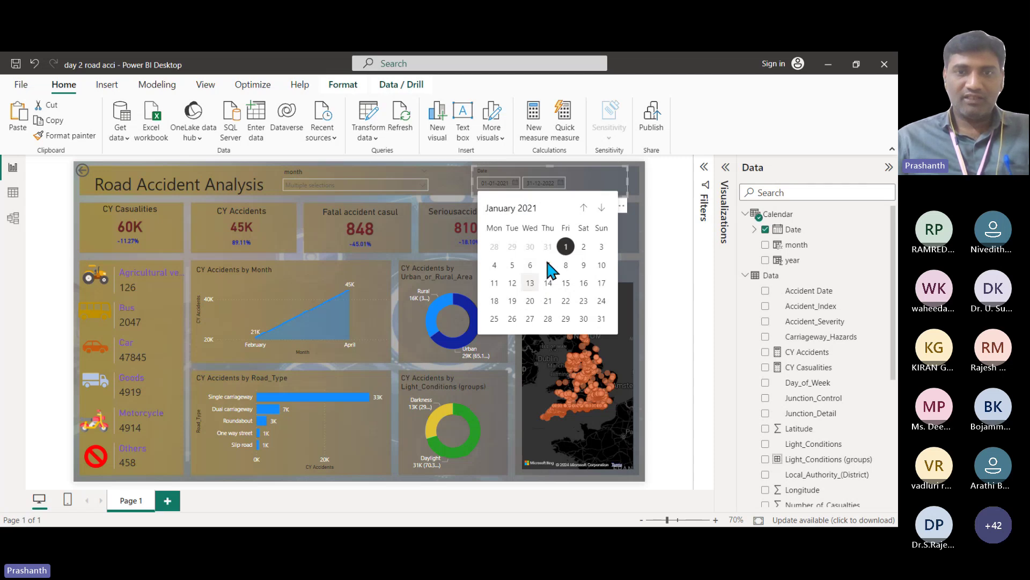
# Step: Set the date slicer's end date to 16-07-2021
pyautogui.click(561, 184)
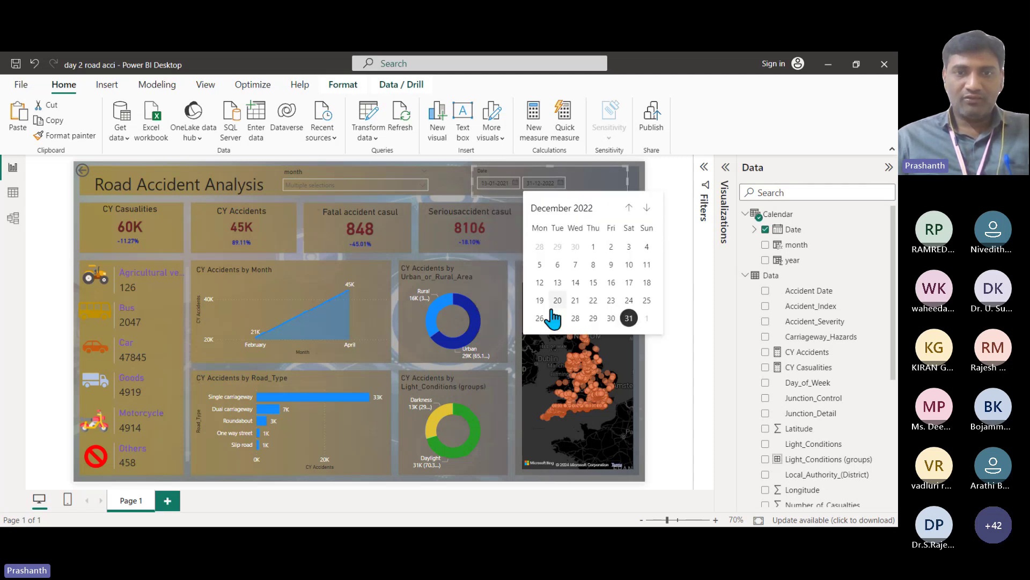
pyautogui.click(628, 208)
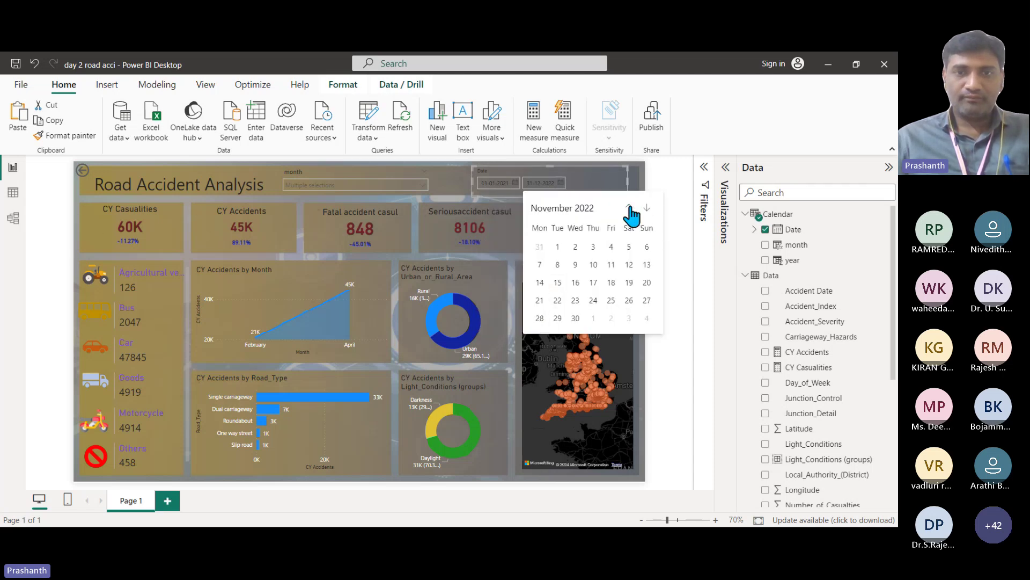
pyautogui.click(564, 209)
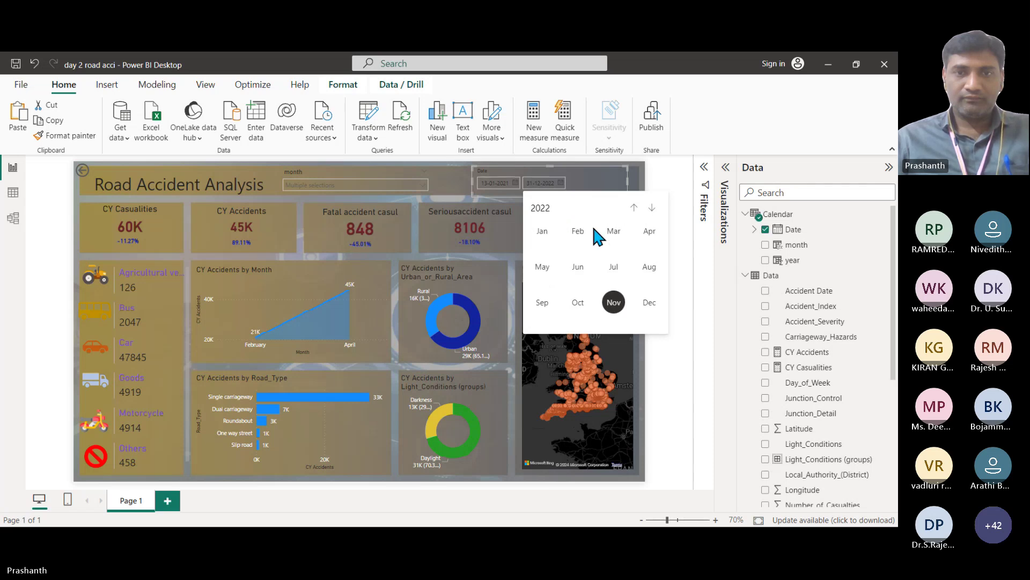
pyautogui.click(633, 208)
pyautogui.click(617, 274)
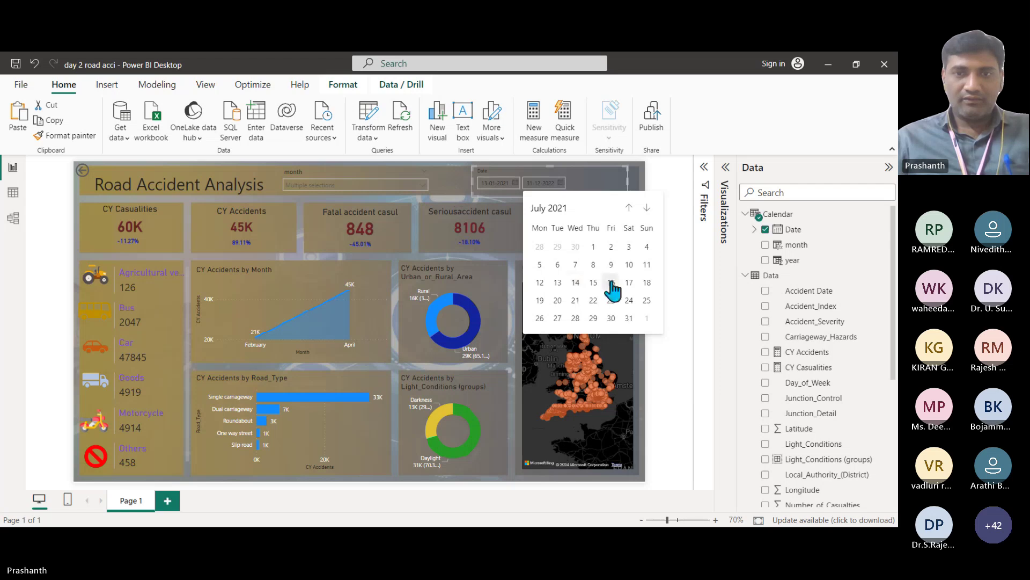
pyautogui.click(611, 283)
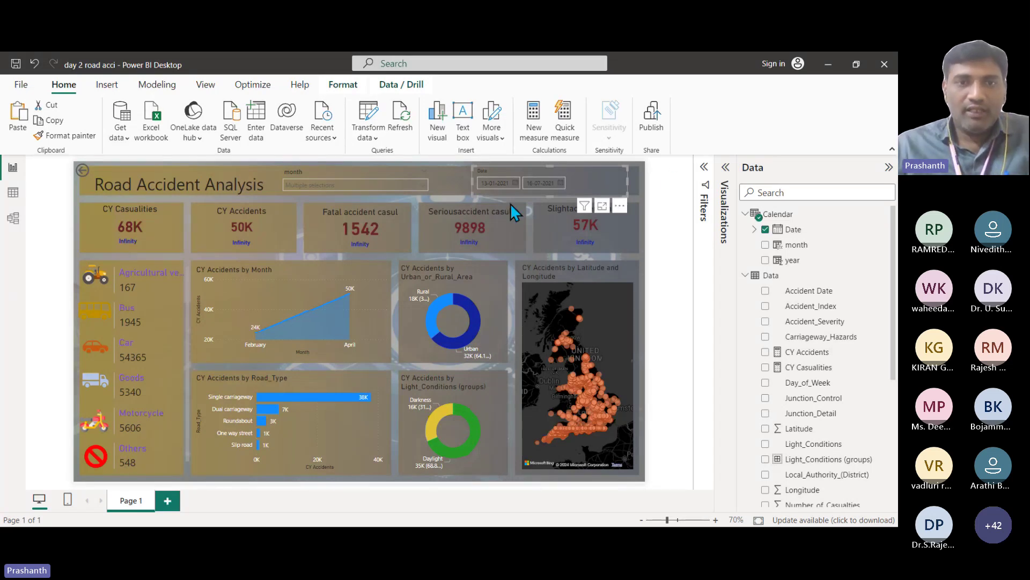
# Step: Tick Select all in the month slicer so every month is included
pyautogui.click(422, 185)
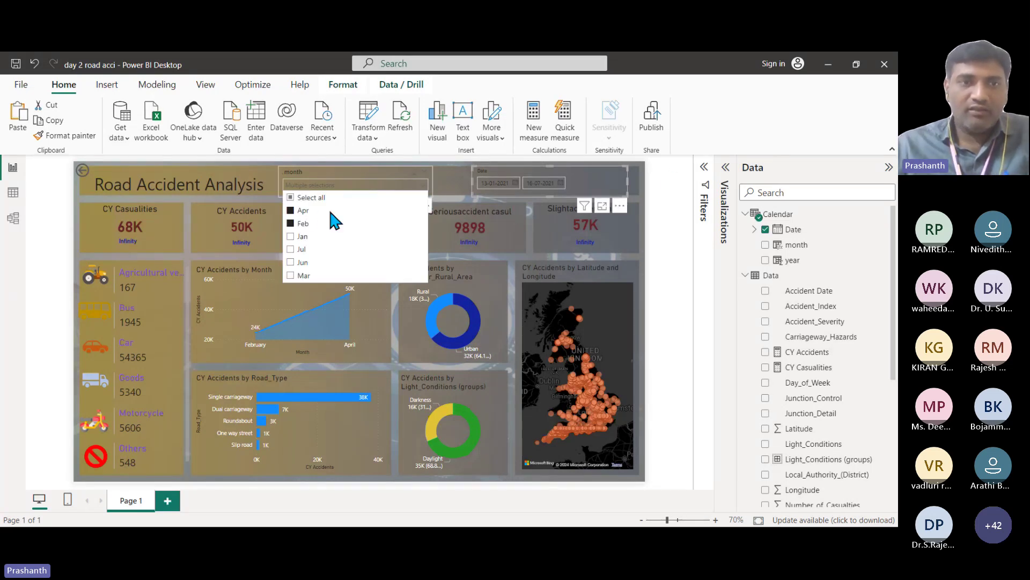
pyautogui.click(291, 198)
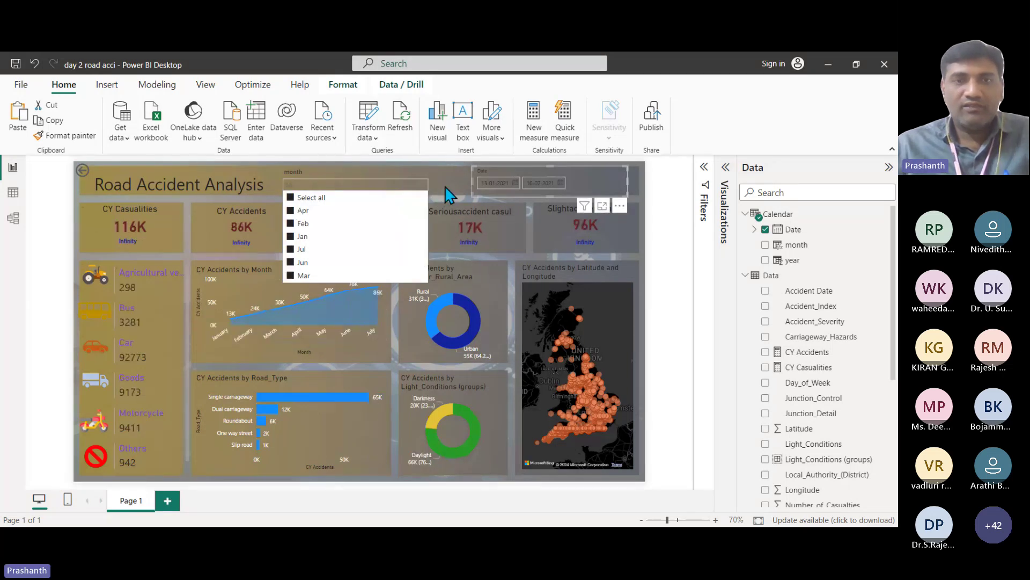
pyautogui.click(451, 193)
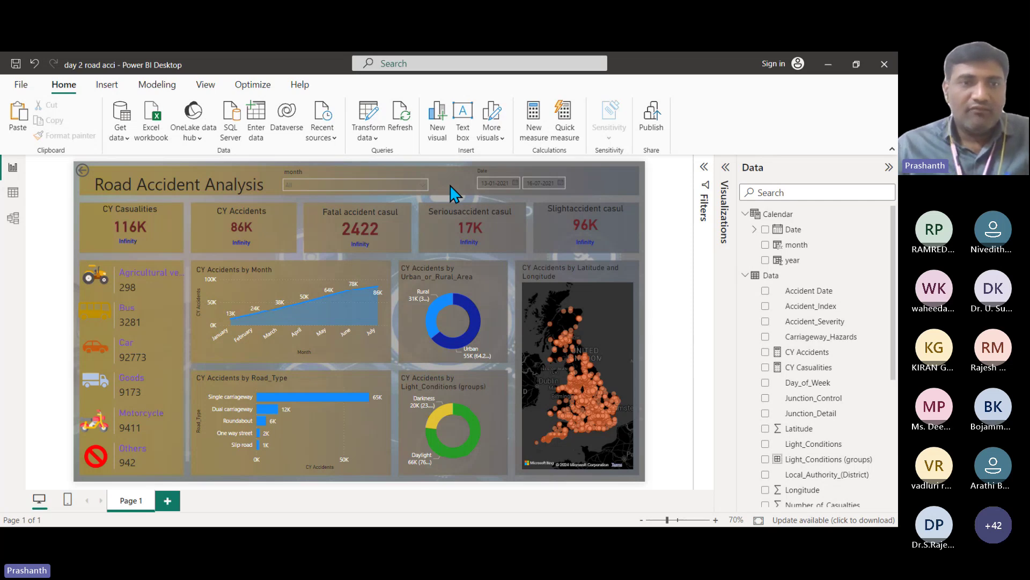
# Step: Set the date slicer back to 01-01-2021 through 31-12-2022
pyautogui.click(517, 184)
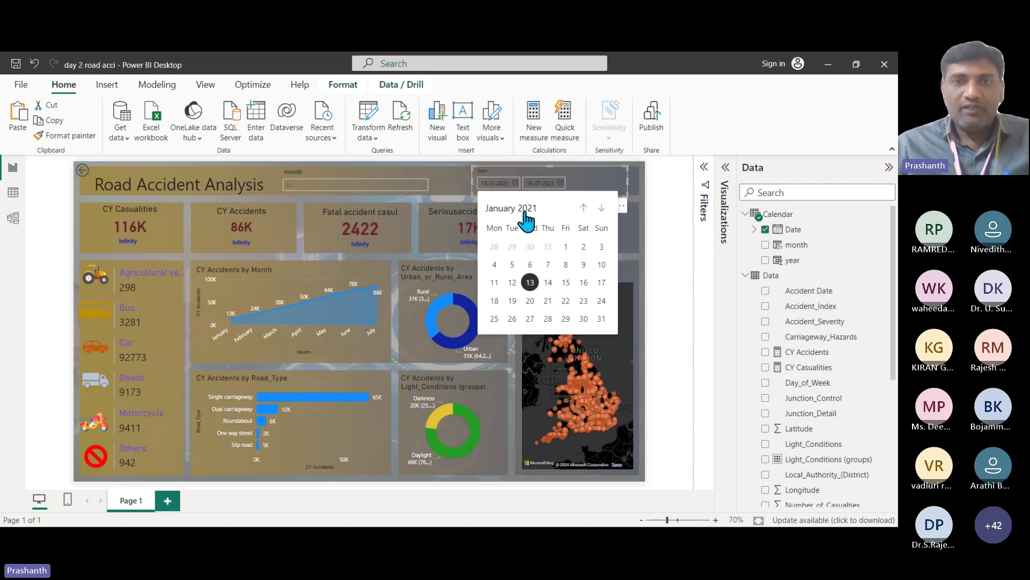
pyautogui.click(566, 248)
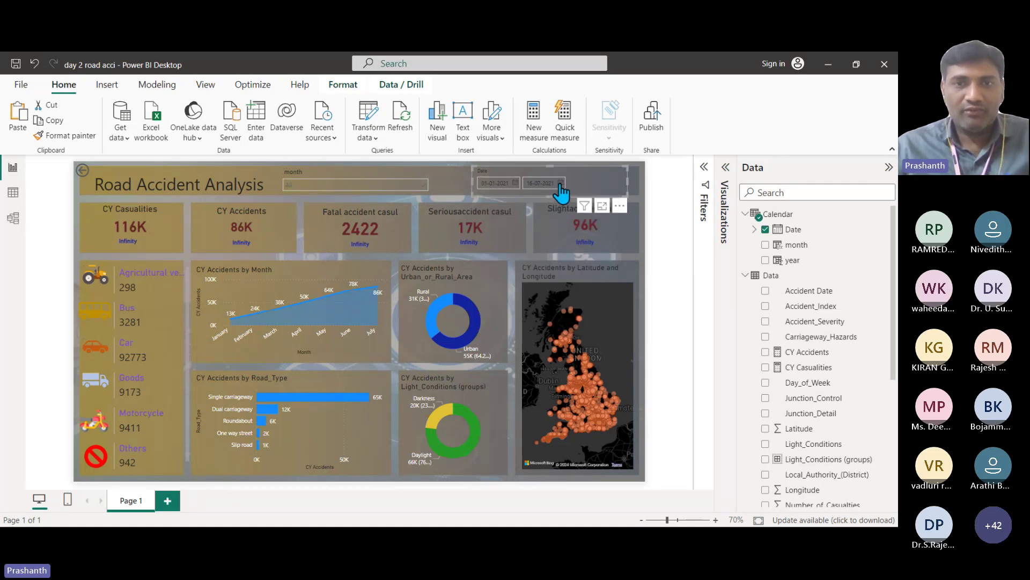
pyautogui.click(561, 184)
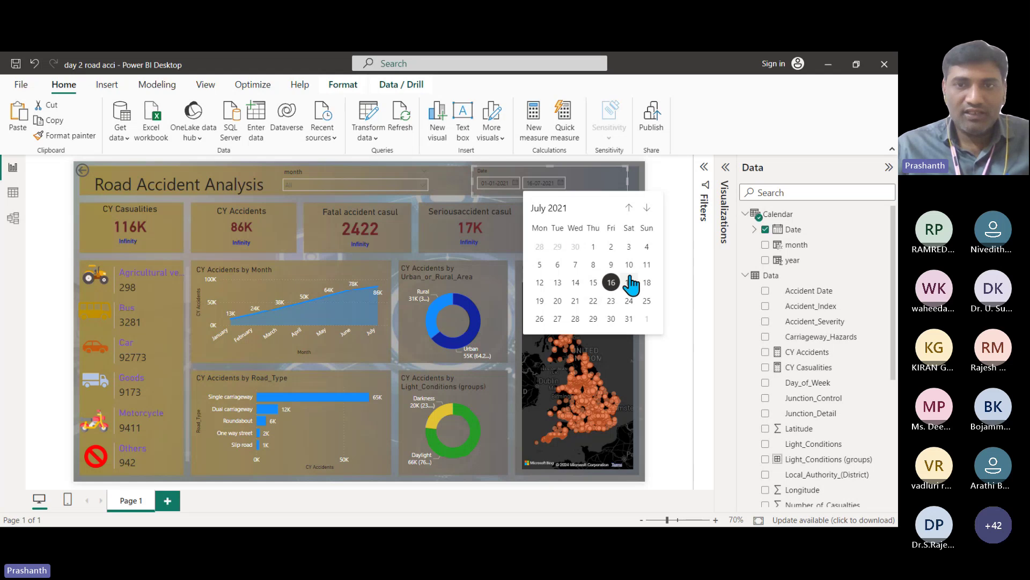
pyautogui.click(647, 209)
pyautogui.click(647, 208)
pyautogui.click(647, 208)
pyautogui.click(647, 209)
pyautogui.click(647, 208)
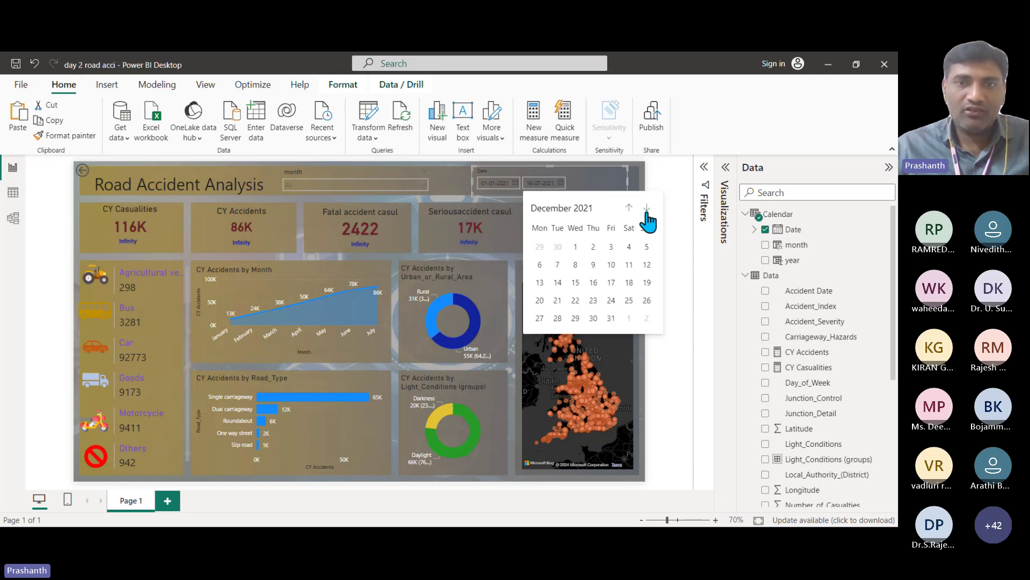
pyautogui.click(583, 210)
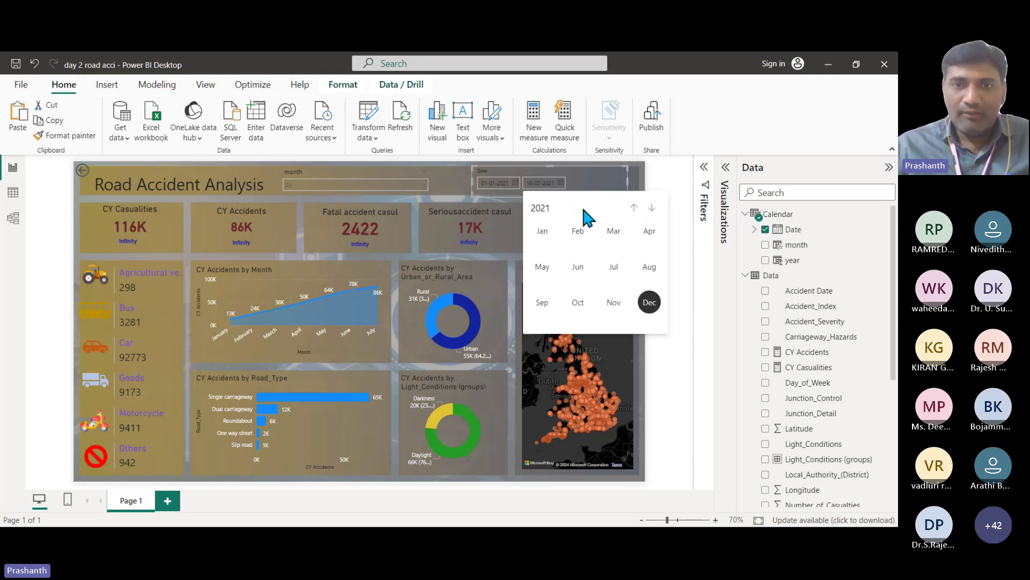
pyautogui.click(652, 208)
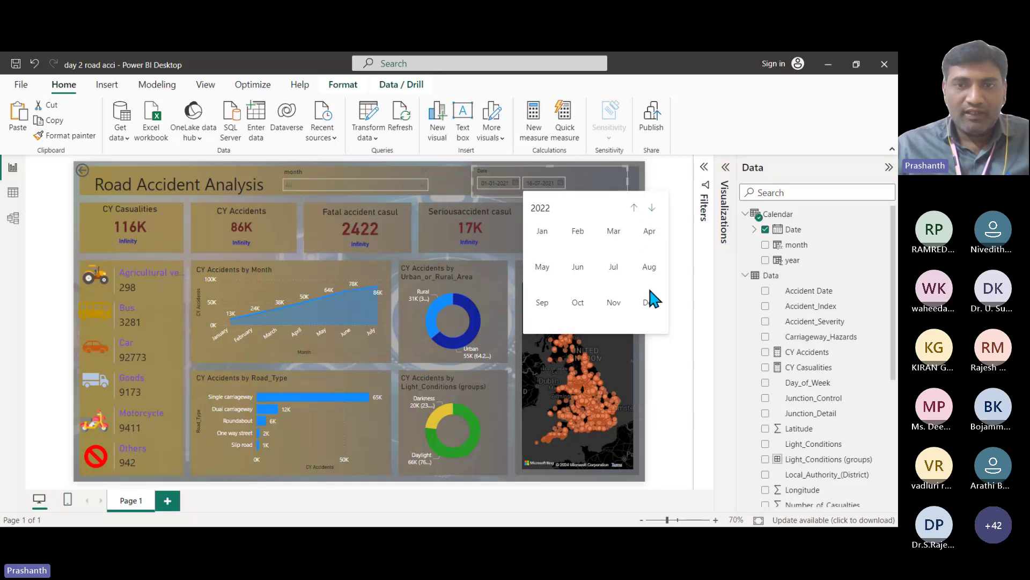
pyautogui.click(650, 304)
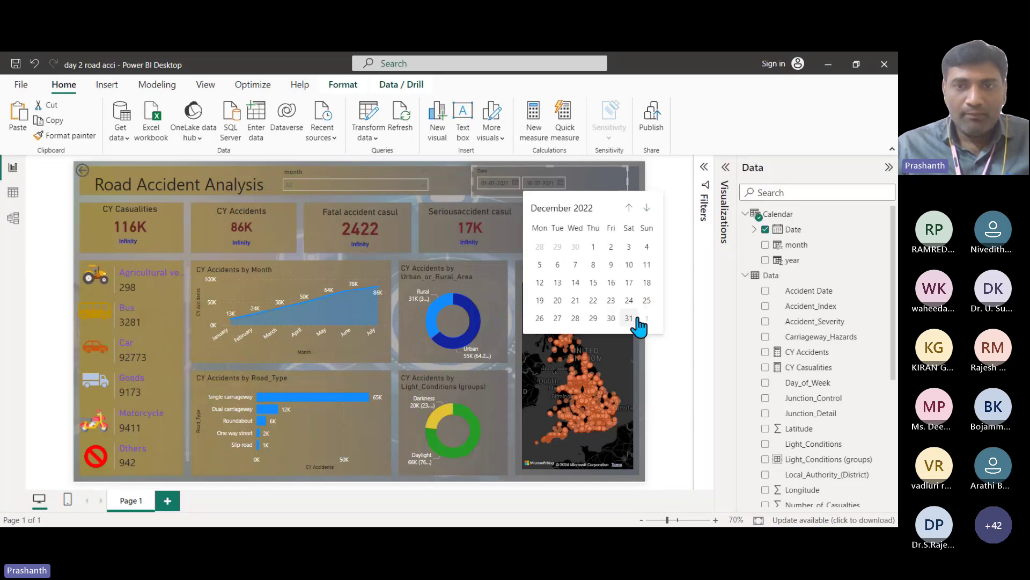
pyautogui.click(629, 318)
pyautogui.click(455, 188)
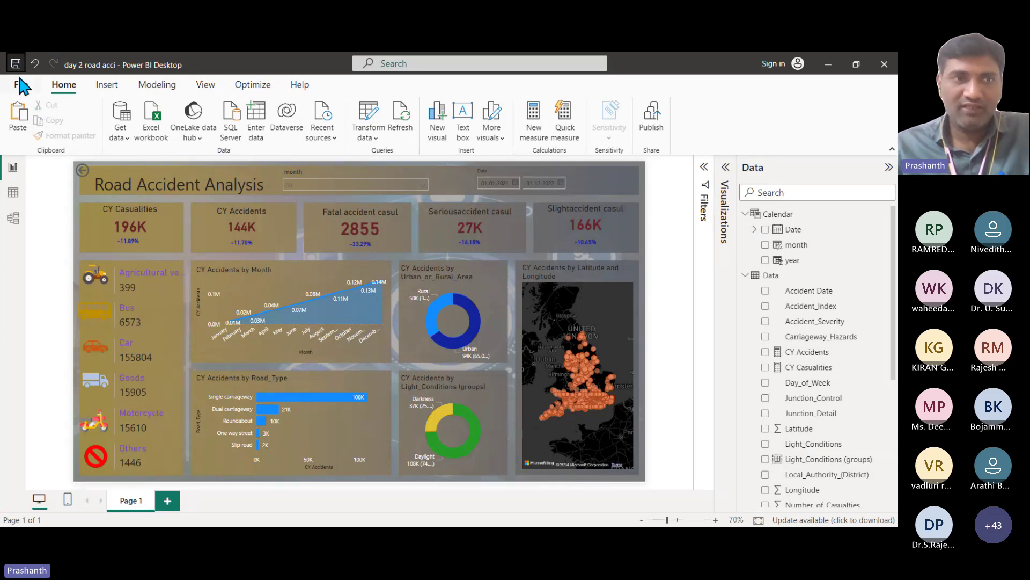
# Step: Enter the account e-mail address in the sign-in prompt and continue past it
pyautogui.click(775, 65)
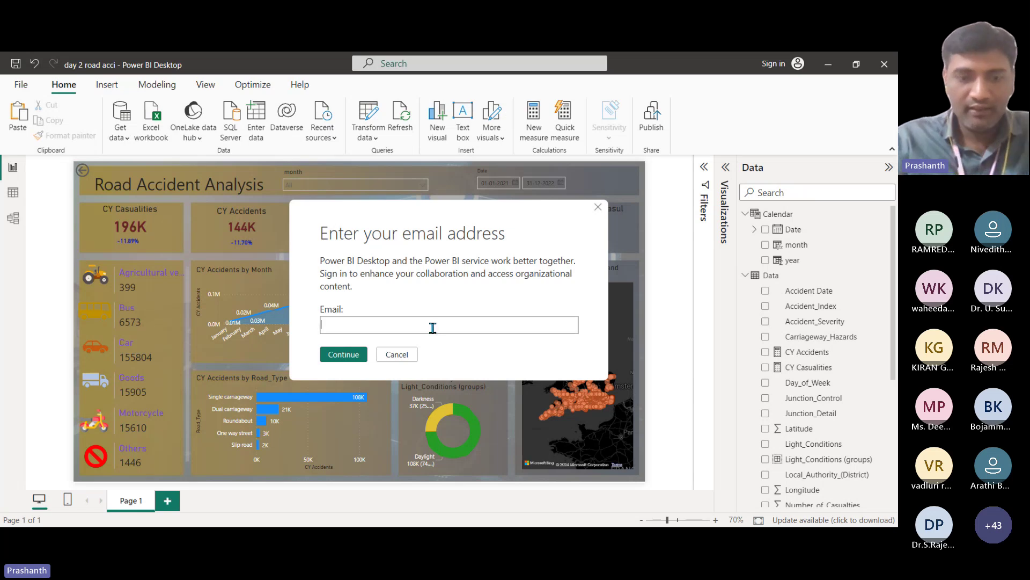
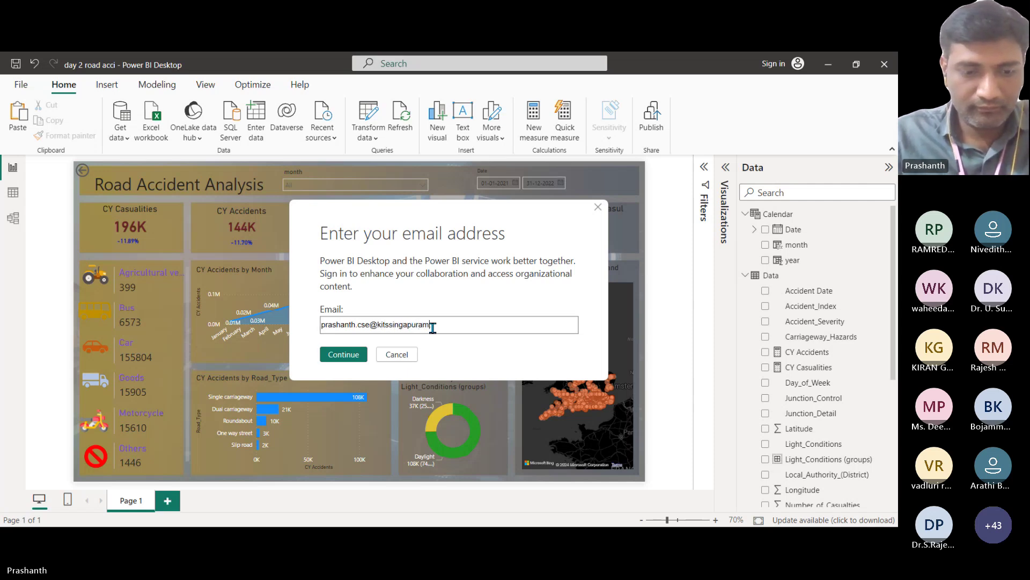
pyautogui.click(345, 359)
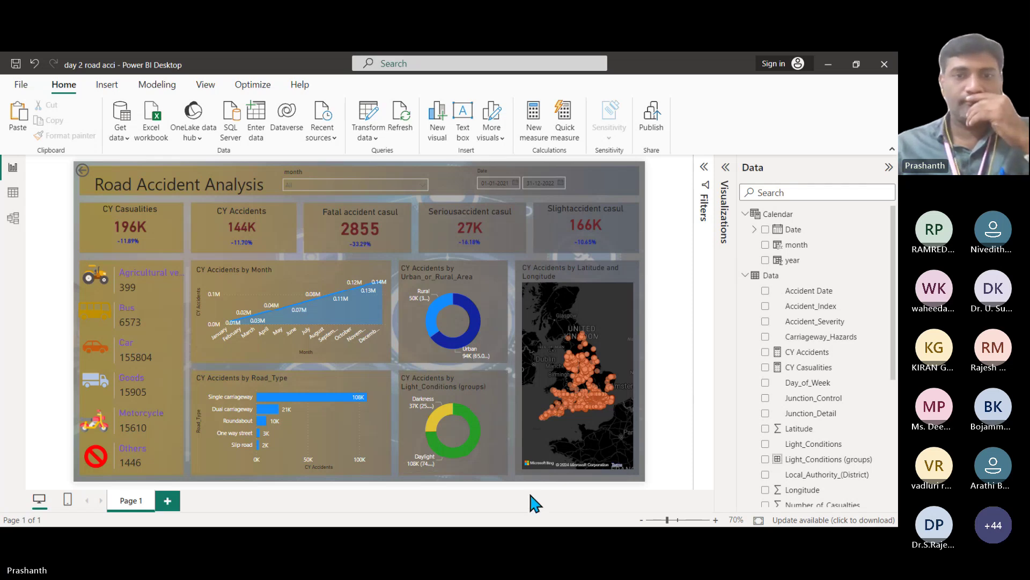
# Step: Zoom the Bing accident map in toward southern England
pyautogui.scroll(1, 583, 411)
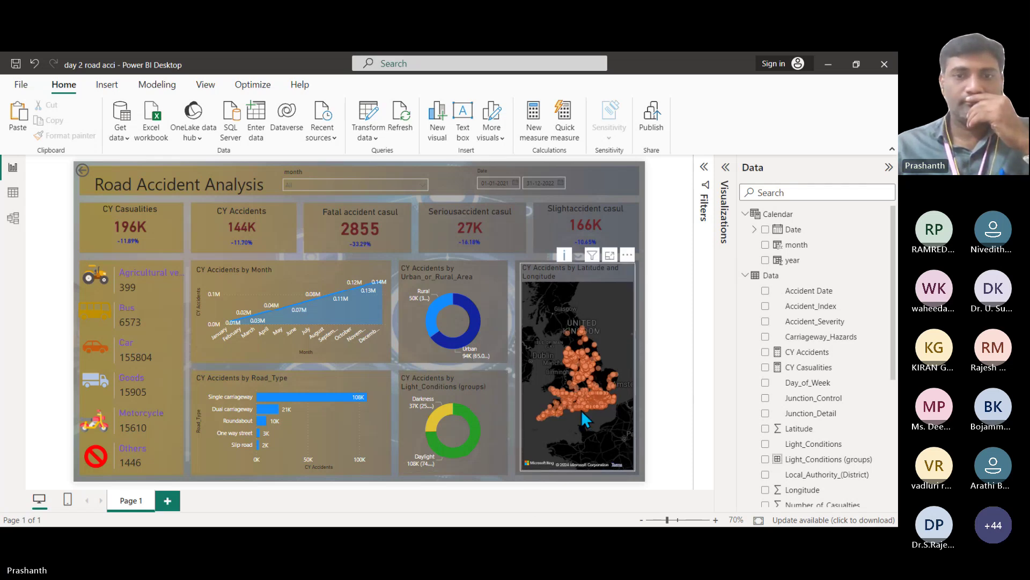
pyautogui.scroll(2, 582, 413)
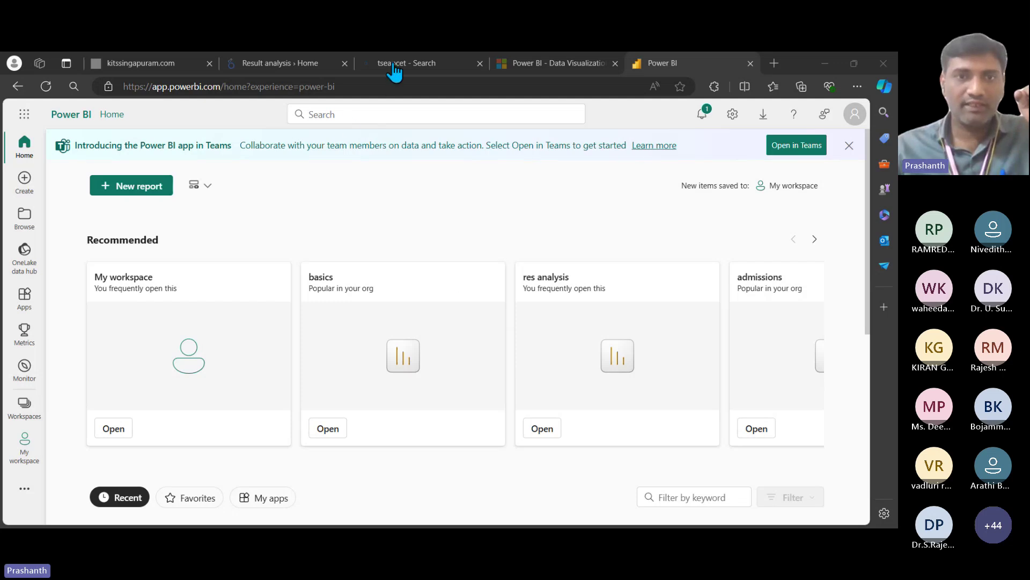
# Step: Focus the browser and show the Workspaces list in Power BI Service
pyautogui.click(33, 151)
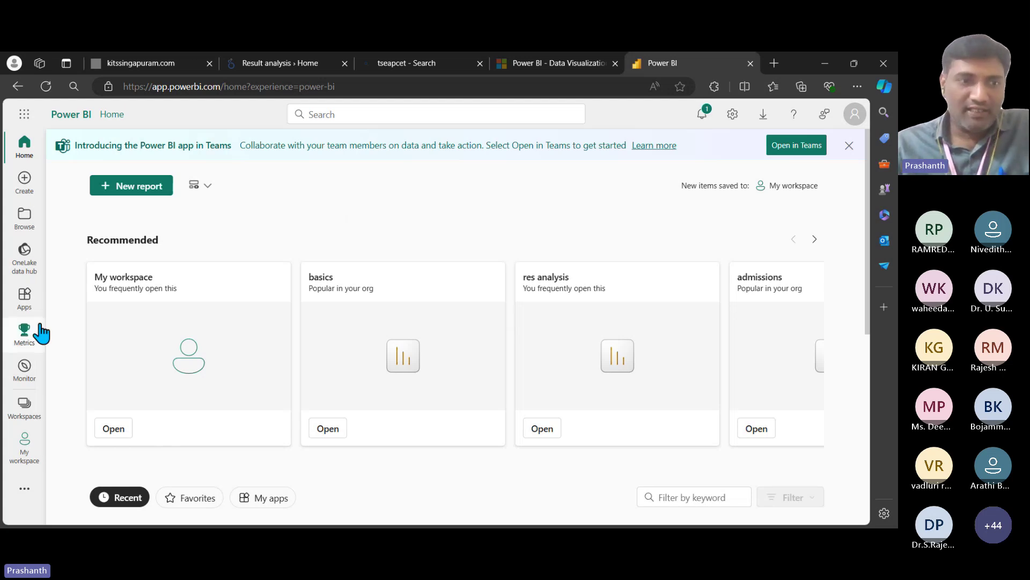
pyautogui.click(24, 406)
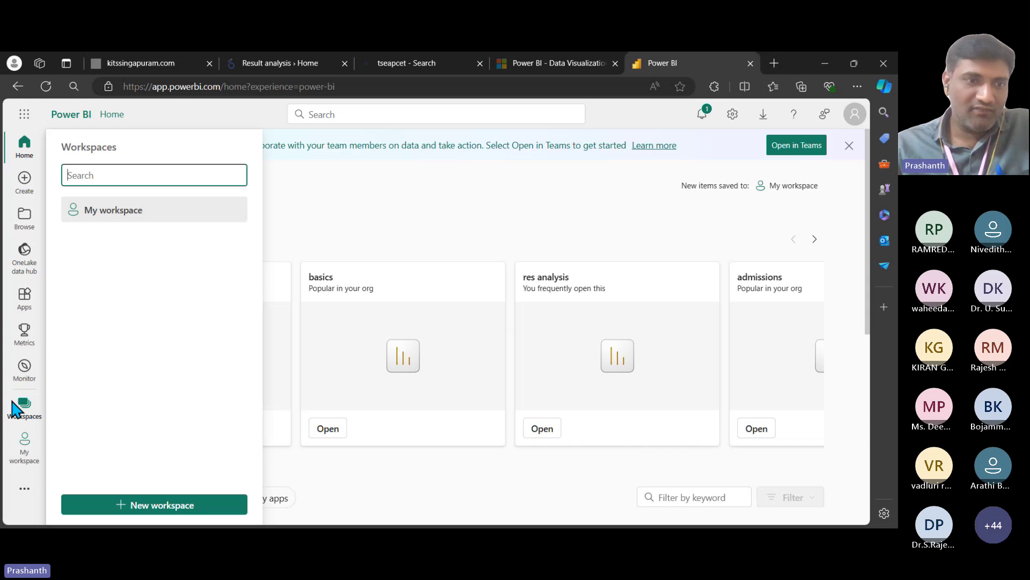
# Step: Browse the reports and semantic models in My workspace, then return to Home
pyautogui.click(113, 210)
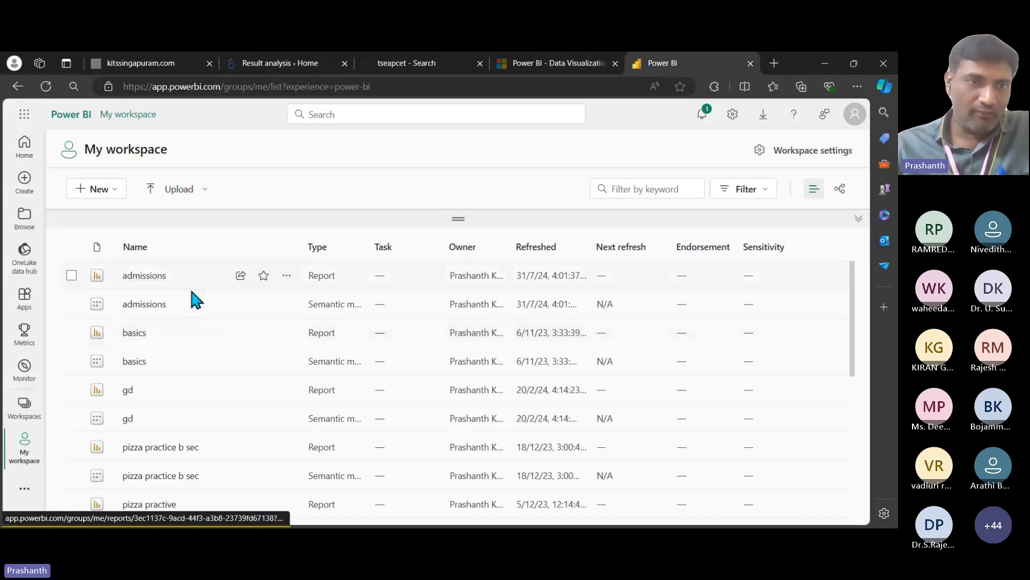
pyautogui.scroll(-6, 192, 294)
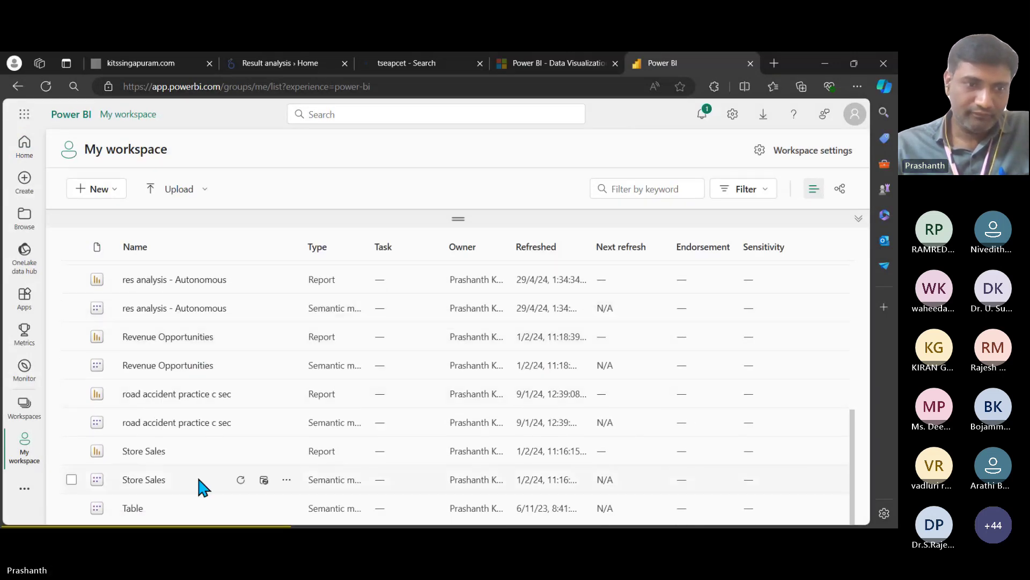
pyautogui.scroll(6, 197, 486)
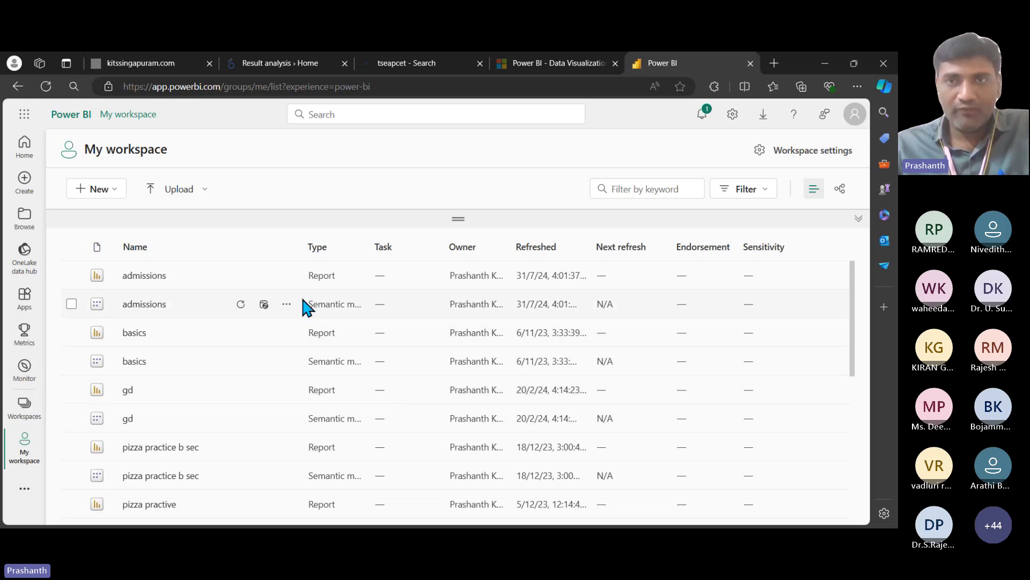
pyautogui.click(27, 153)
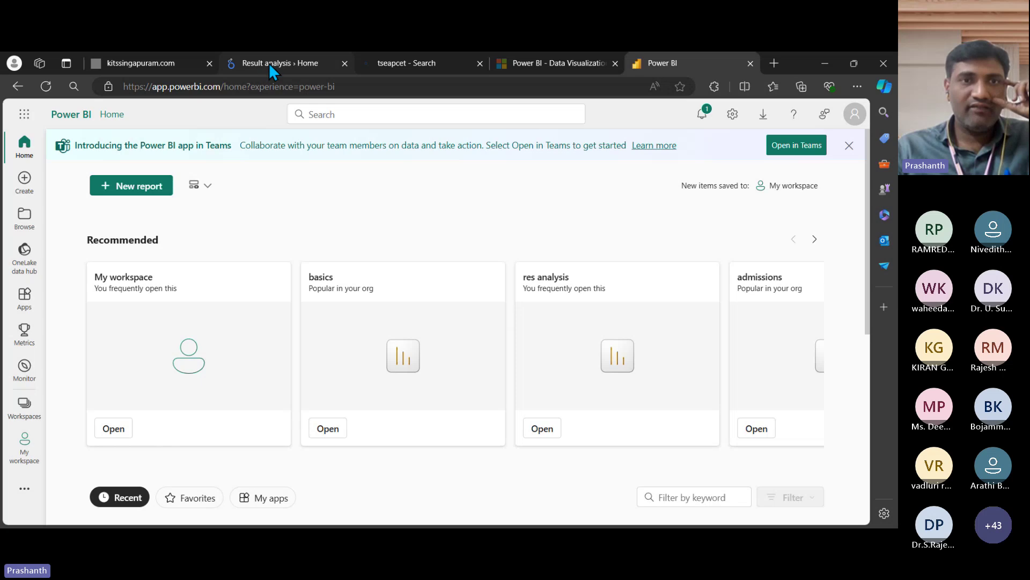
pyautogui.moveTo(270, 66)
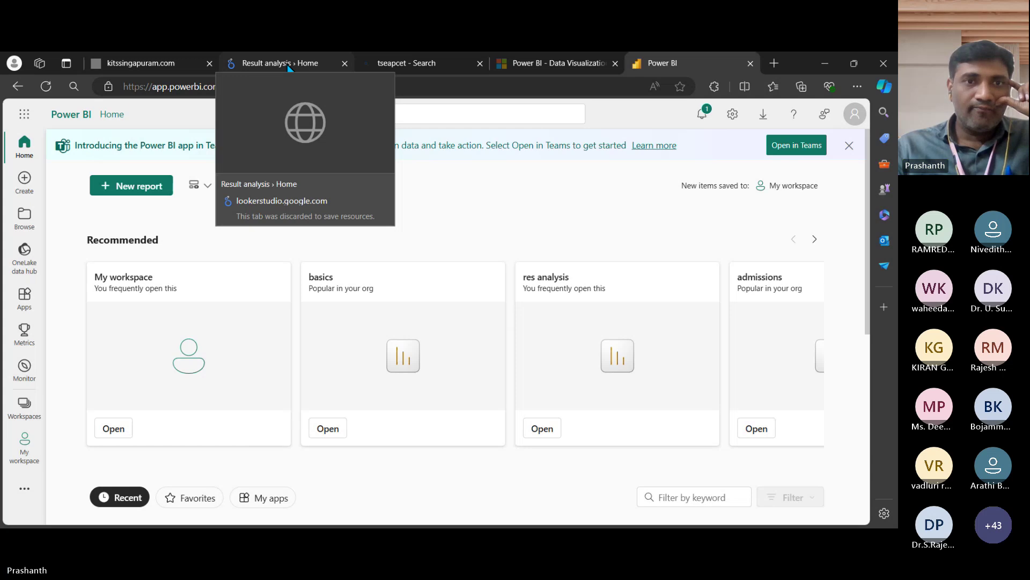
# Step: Open the Result analysis report and filter BRANCH to CSE only, reviewing the chart and table
pyautogui.click(287, 65)
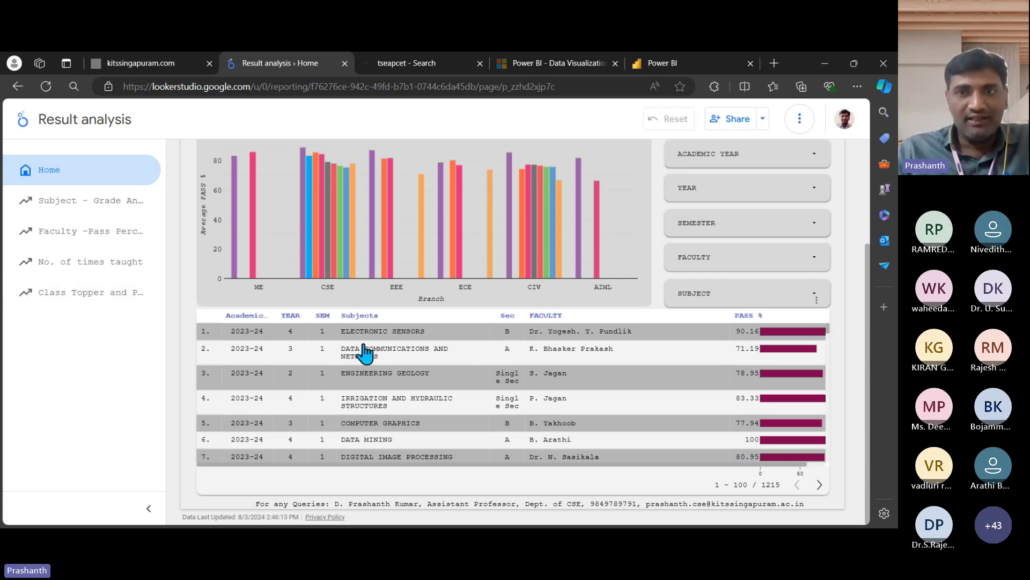
pyautogui.scroll(3, 365, 354)
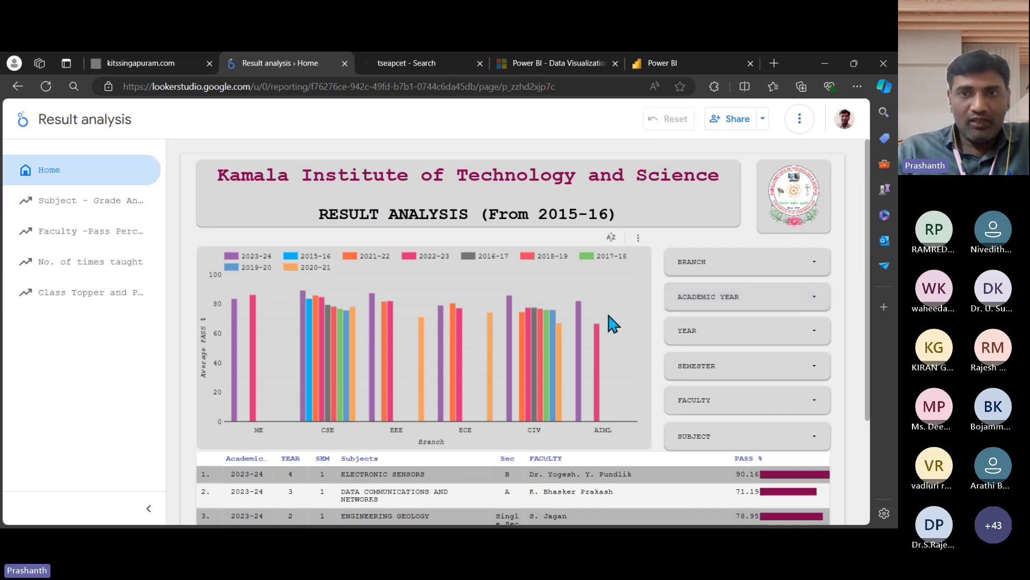
pyautogui.click(807, 261)
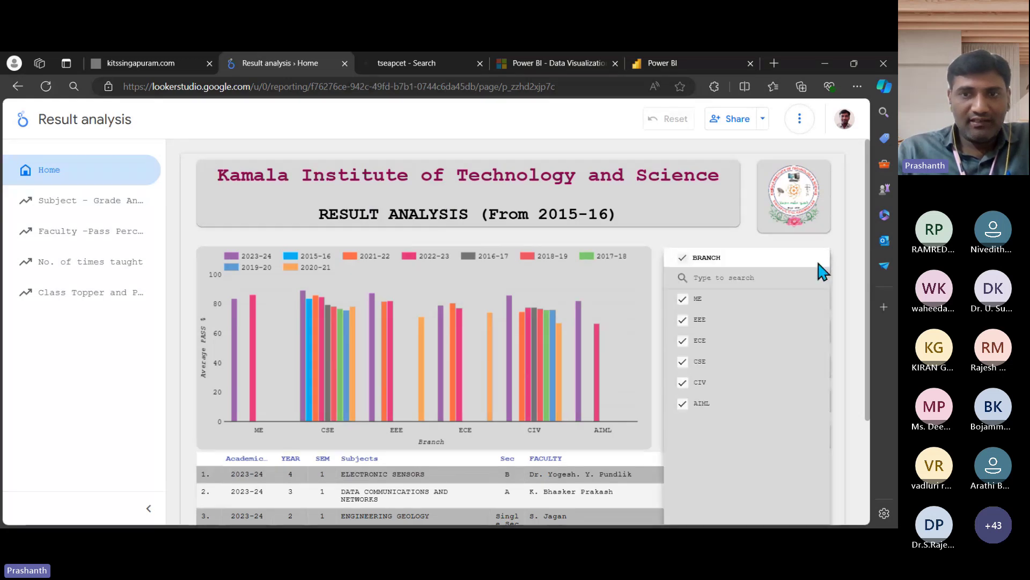
pyautogui.click(682, 258)
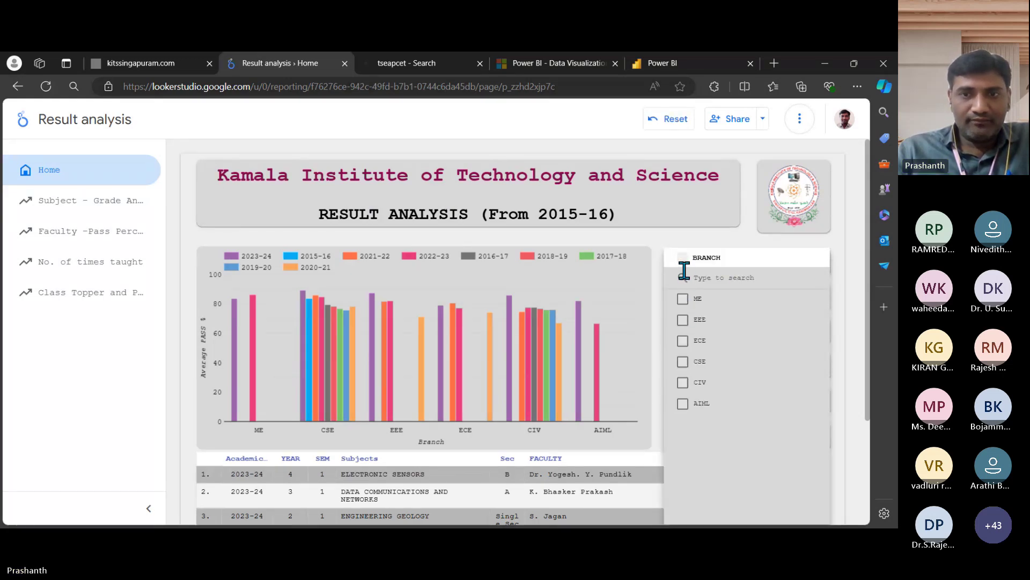
pyautogui.click(682, 363)
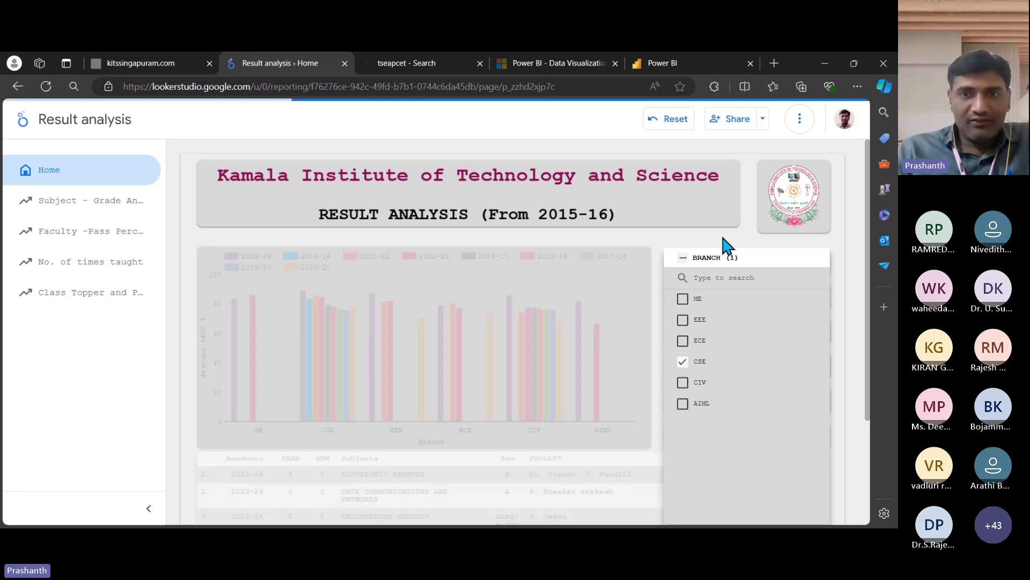
pyautogui.click(724, 242)
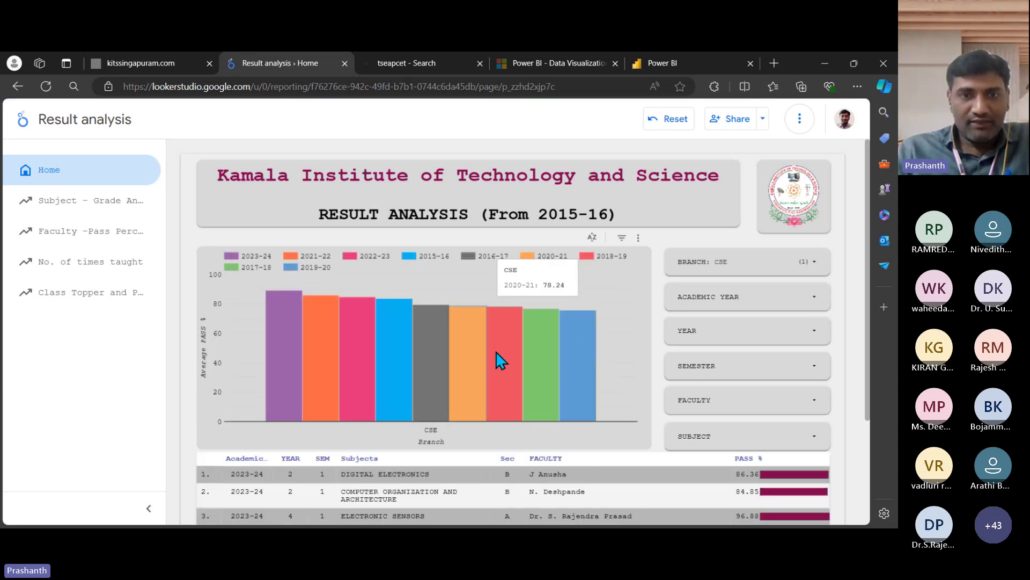
pyautogui.scroll(-1, 508, 370)
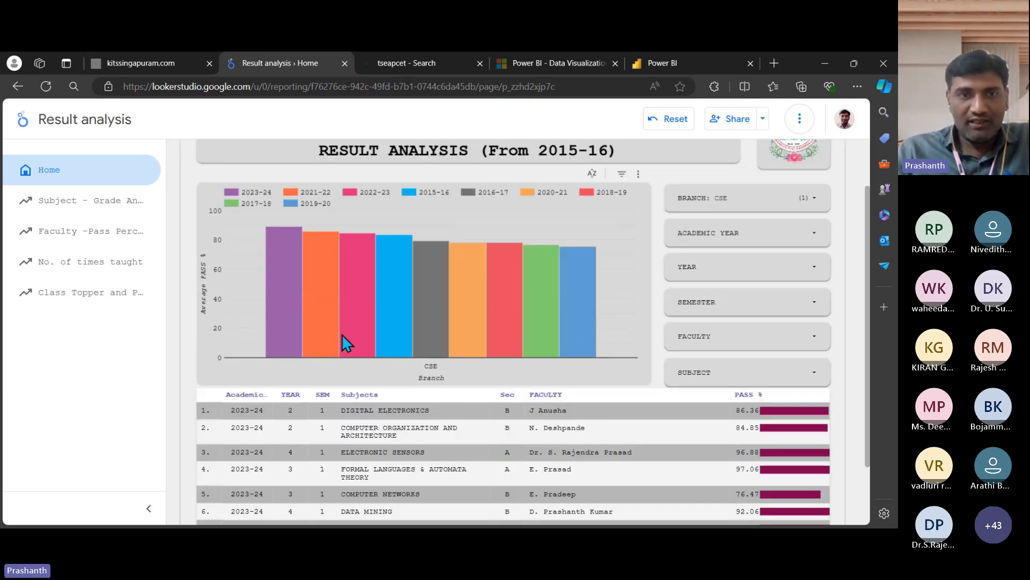
pyautogui.moveTo(298, 290)
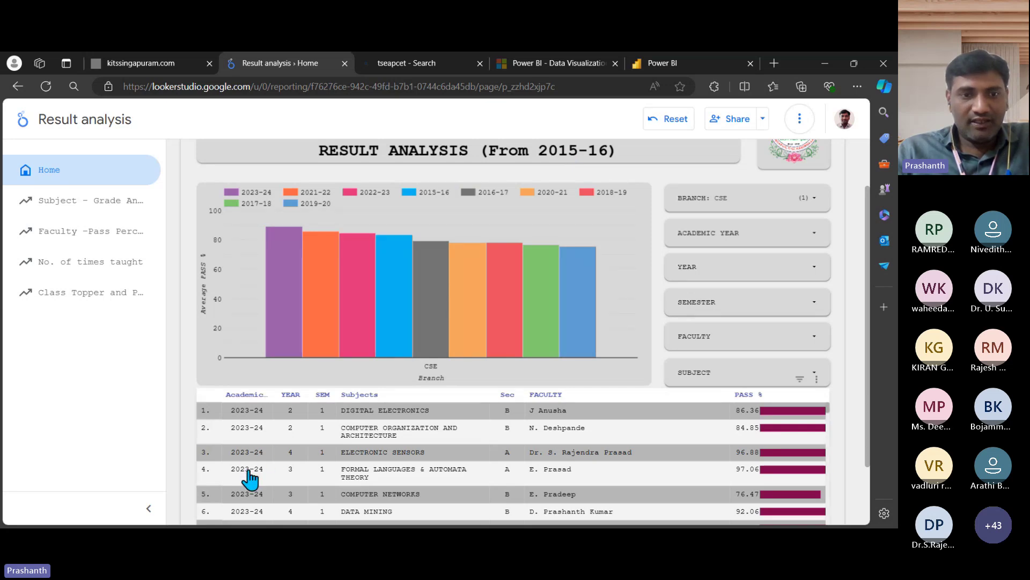
pyautogui.scroll(-1, 395, 437)
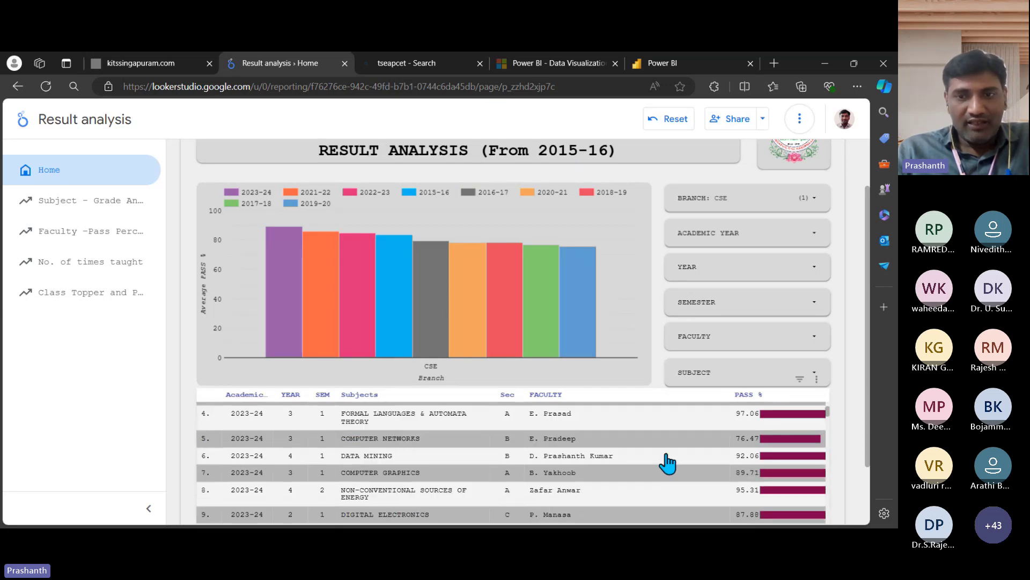
pyautogui.scroll(1, 753, 457)
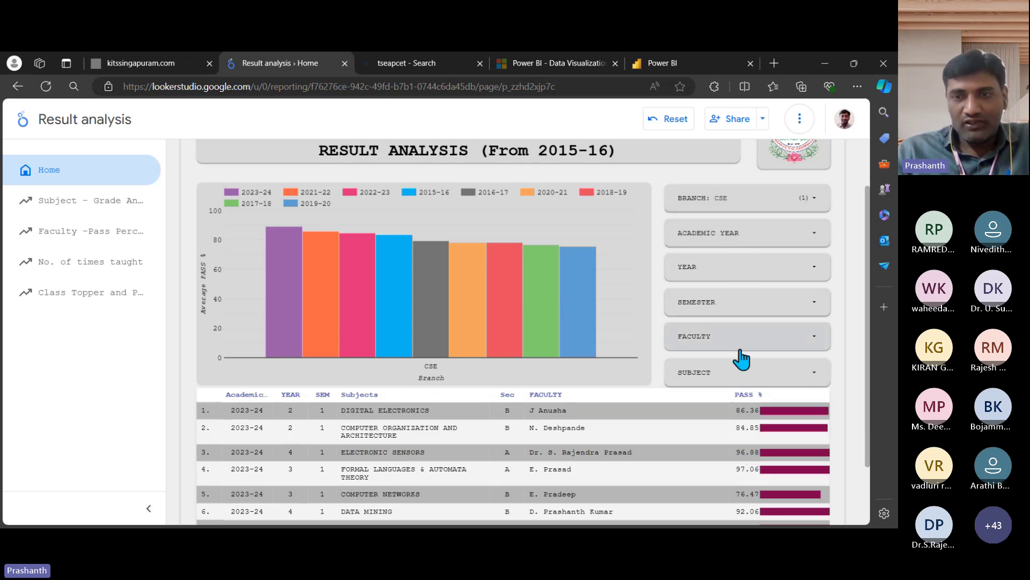
# Step: Switch to the Subject - Grade Analysis page and scroll through subject pass % and grade counts
pyautogui.click(91, 211)
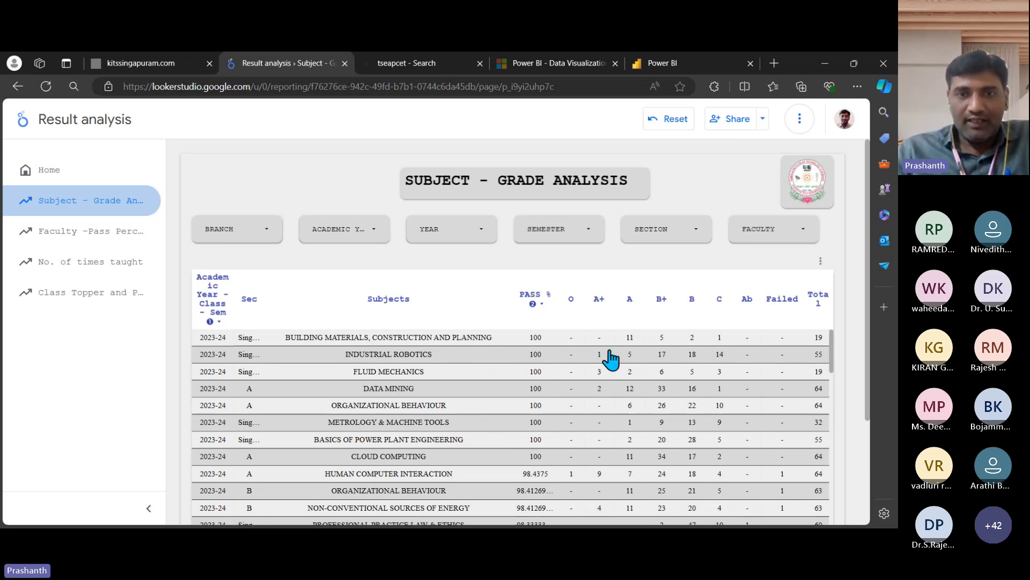
pyautogui.scroll(-1, 386, 419)
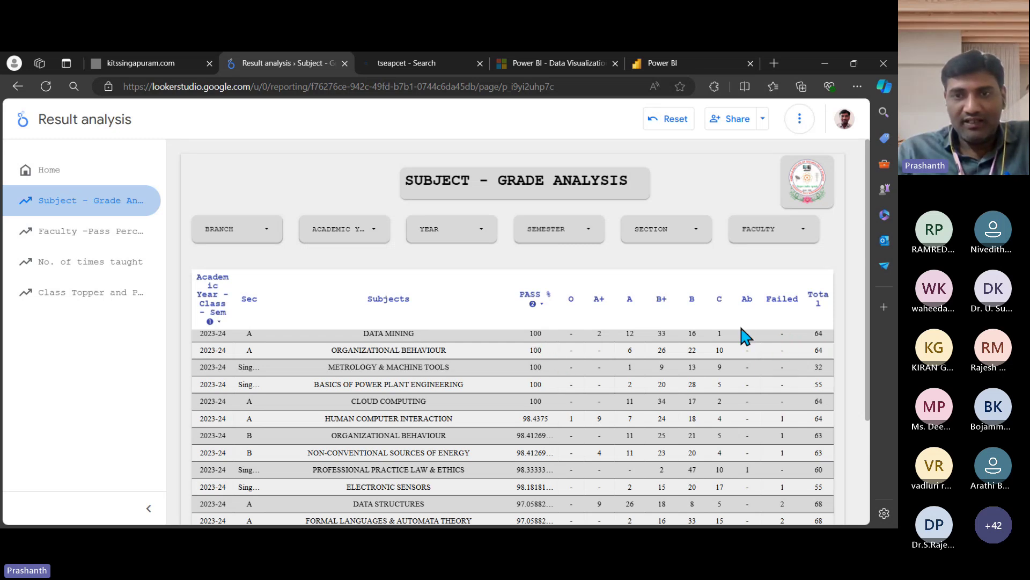
# Step: On the Faculty - Pass Percentages page, filter FACULTY to a single faculty member found by searching 'prash'
pyautogui.click(88, 240)
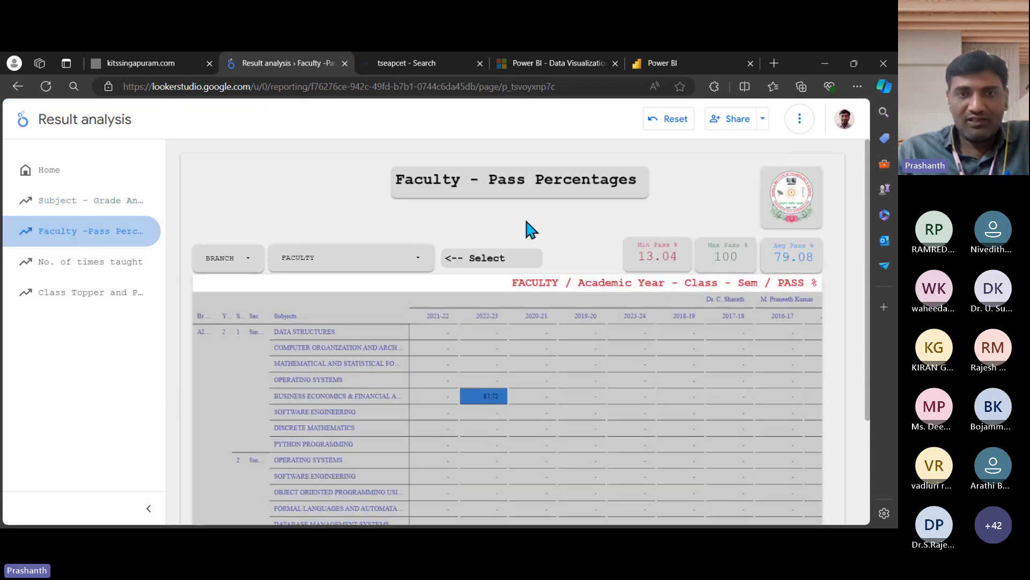
pyautogui.scroll(-1, 499, 252)
pyautogui.click(424, 202)
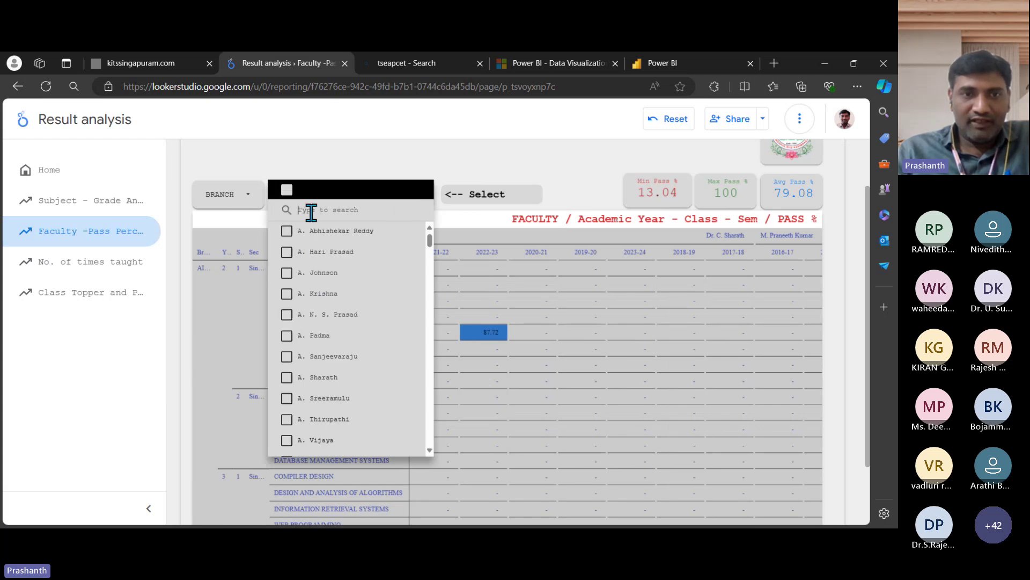
pyautogui.write('prash')
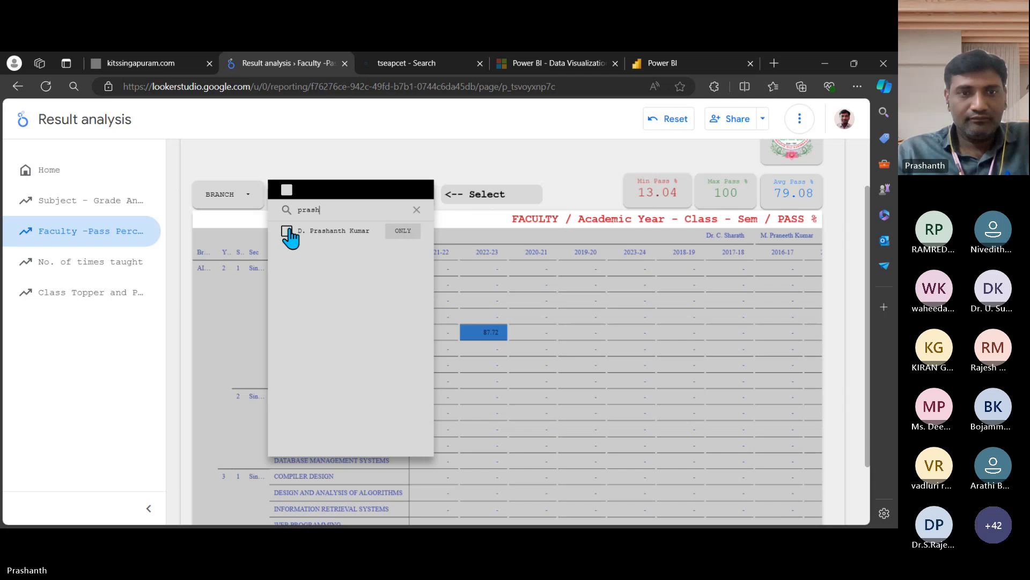
pyautogui.click(287, 231)
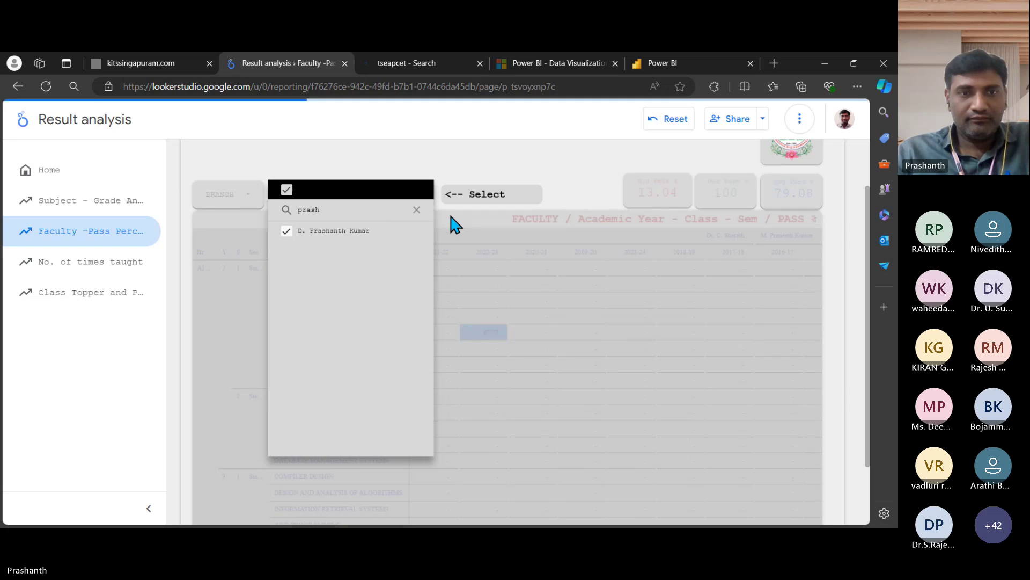
pyautogui.click(489, 148)
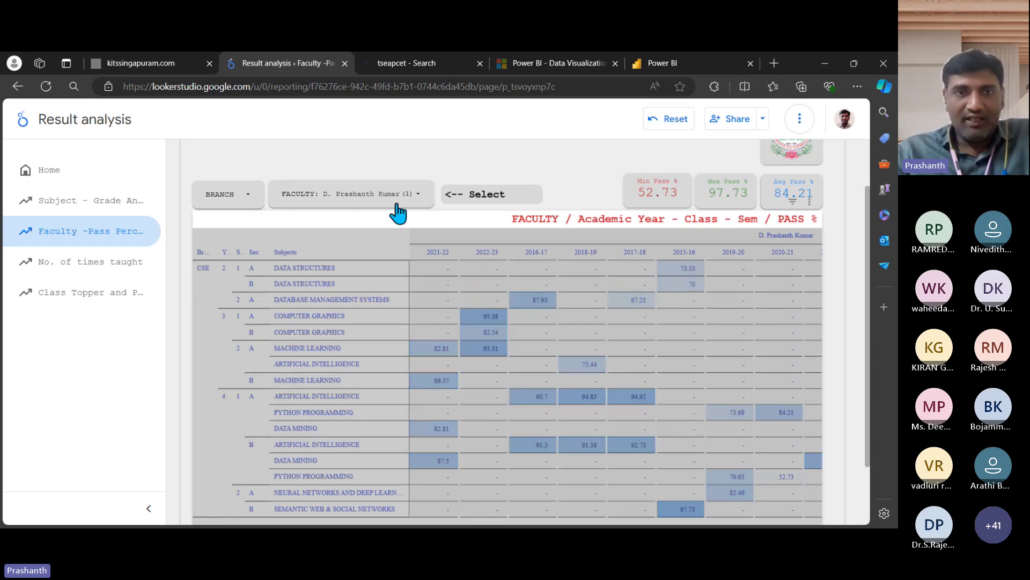
# Step: Check the FACULTY and BRANCH filter lists without changing the selection
pyautogui.click(418, 194)
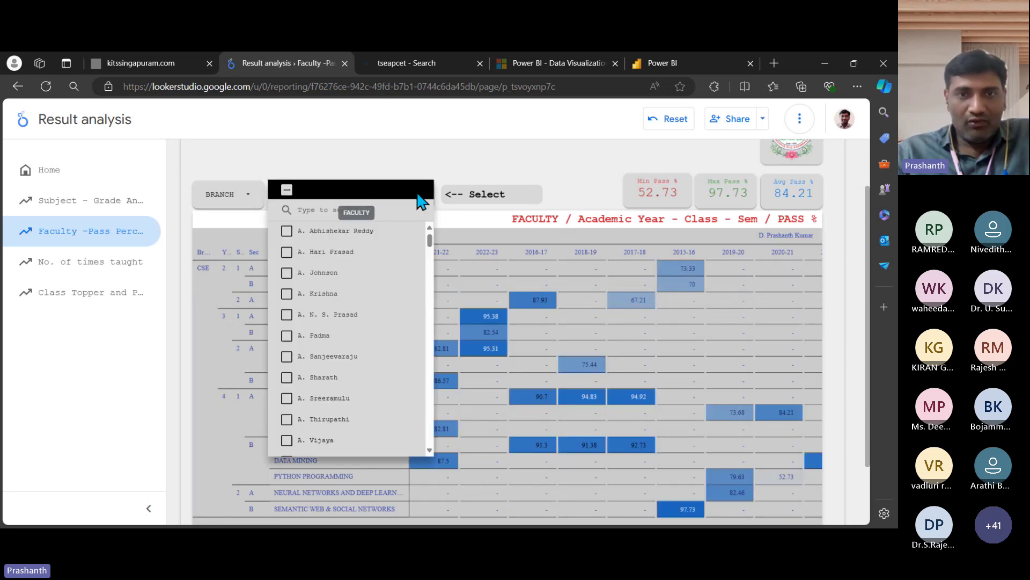
pyautogui.click(437, 150)
pyautogui.click(261, 202)
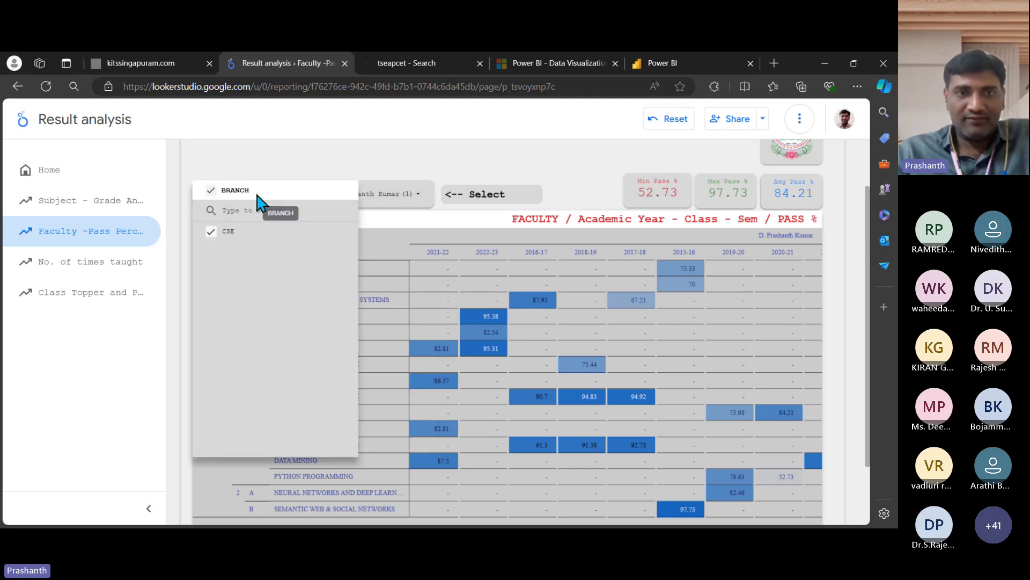
pyautogui.click(108, 263)
# Step: On the No. of times taught page, filter the SUBJECT control to ANALOG CIRCUITS only
pyautogui.click(100, 274)
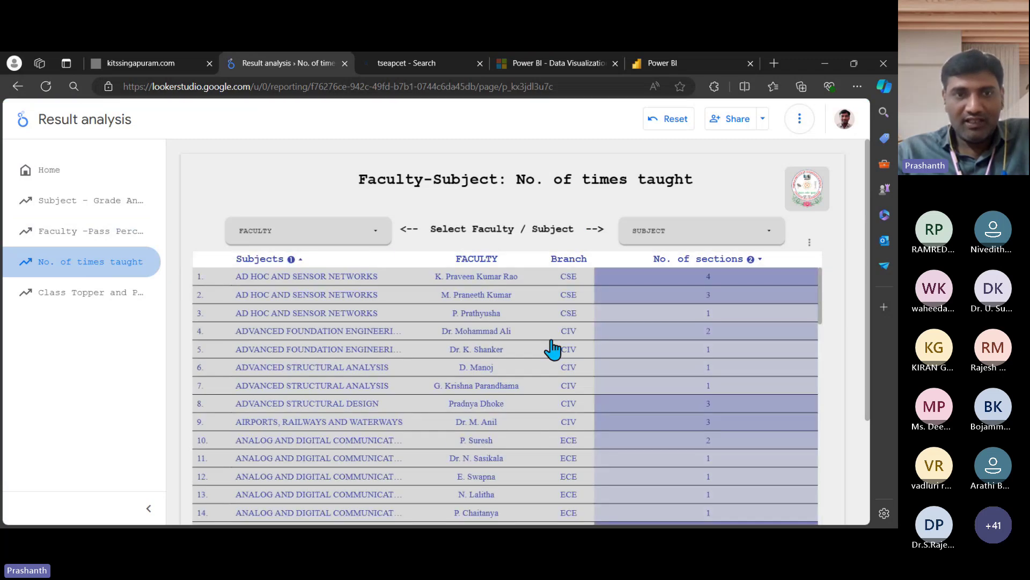
pyautogui.click(379, 239)
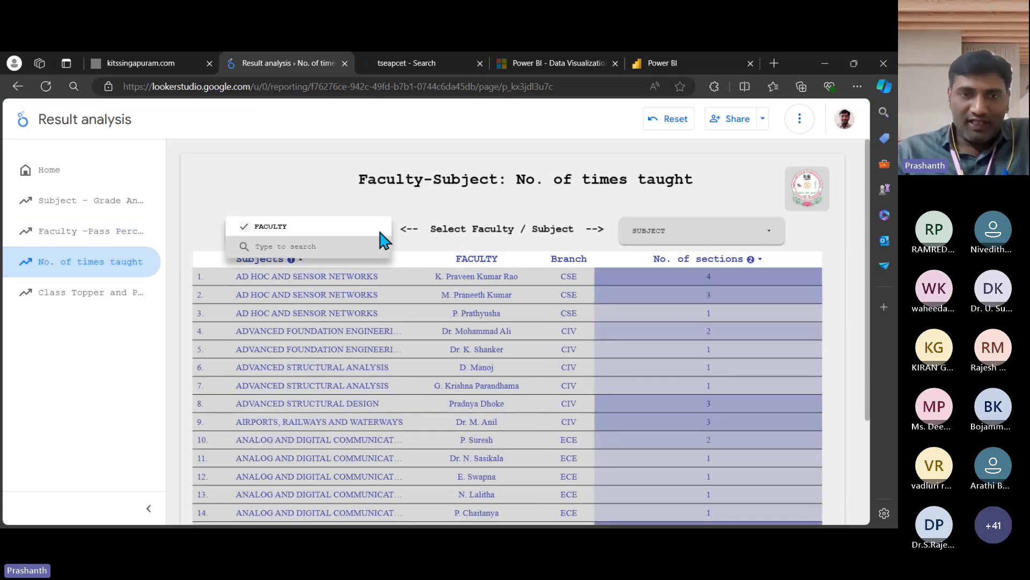
pyautogui.click(774, 232)
pyautogui.click(774, 232)
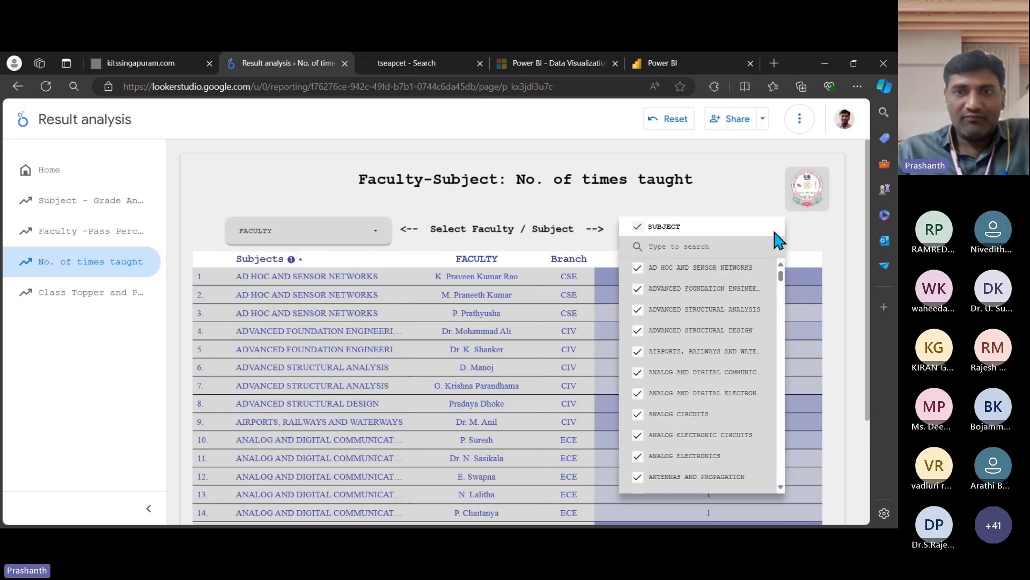
pyautogui.click(637, 226)
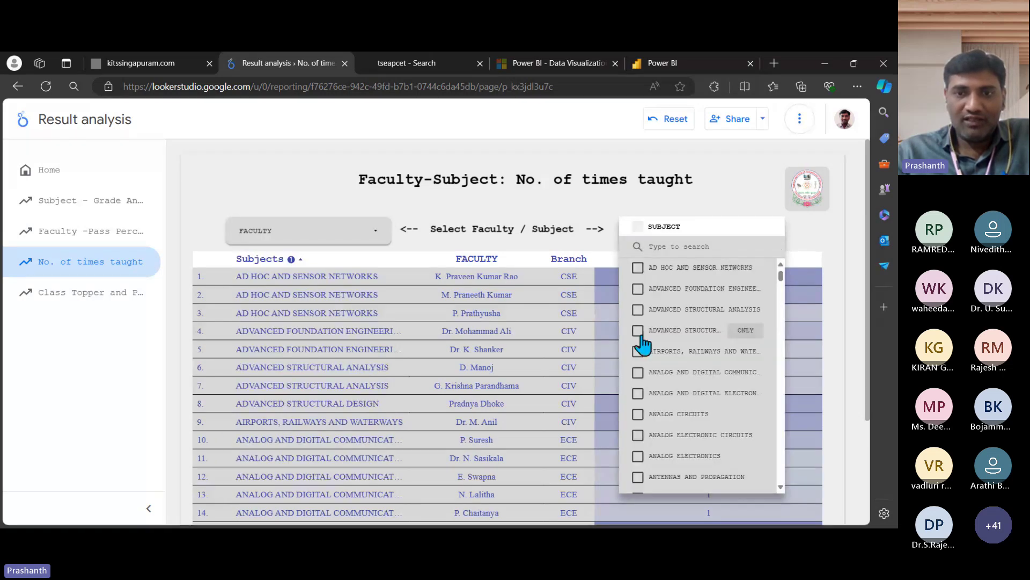
pyautogui.click(638, 413)
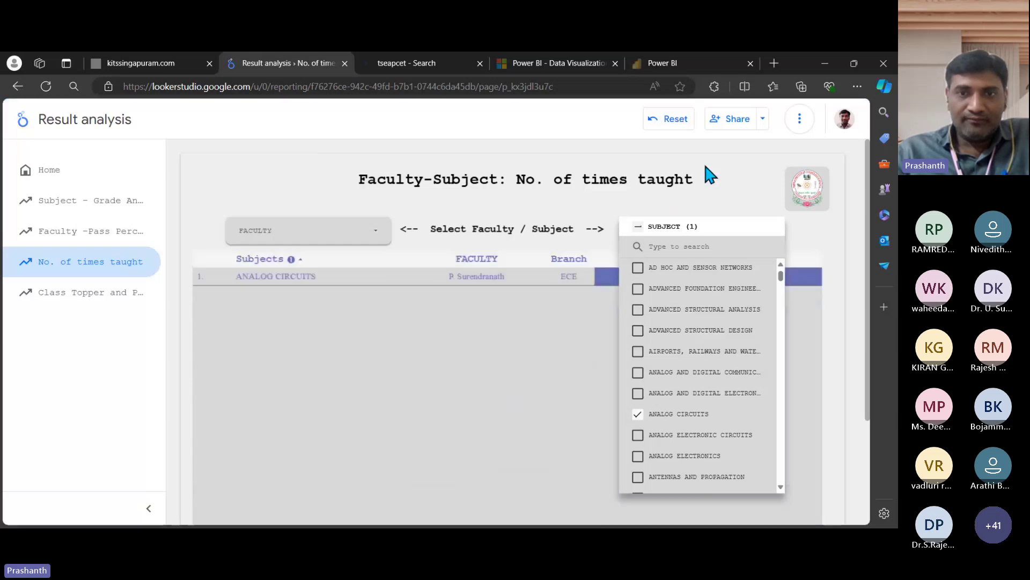
pyautogui.click(703, 162)
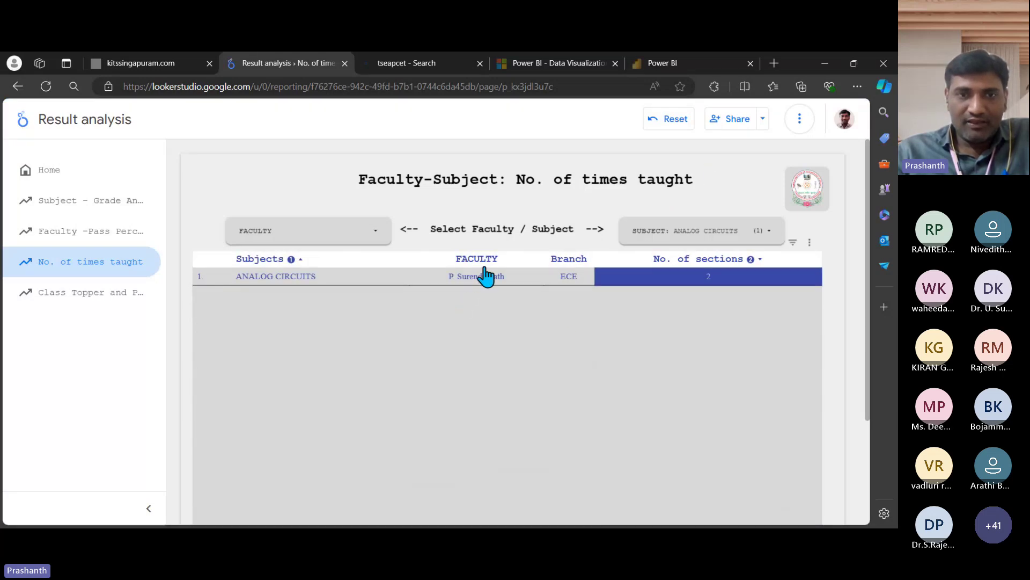
# Step: Switch the subject filter to ANTENNAS AND PROPAGATION, then go to the Pass Percentage and Class Topper page
pyautogui.click(773, 232)
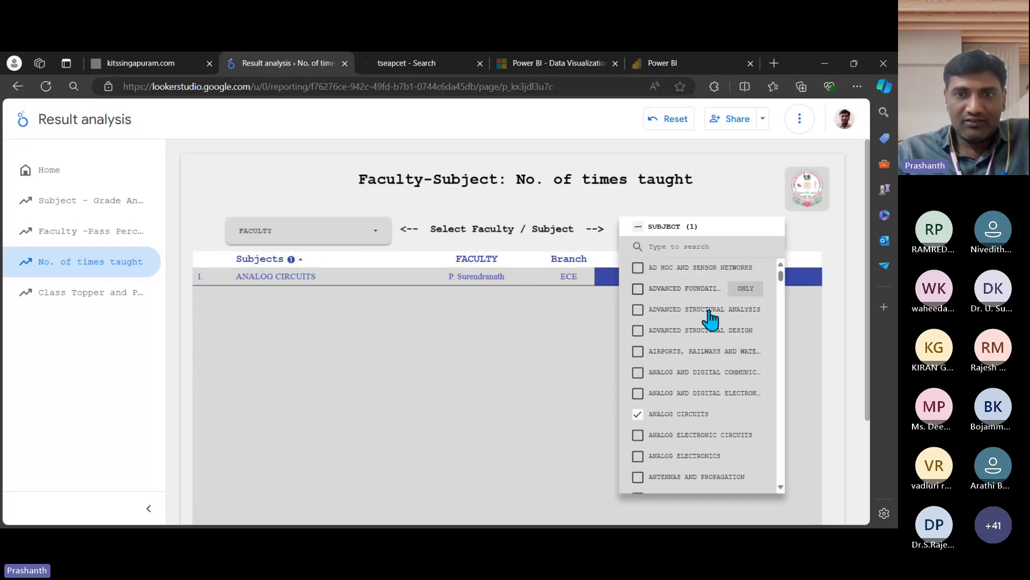
pyautogui.click(637, 477)
pyautogui.click(637, 414)
pyautogui.click(706, 173)
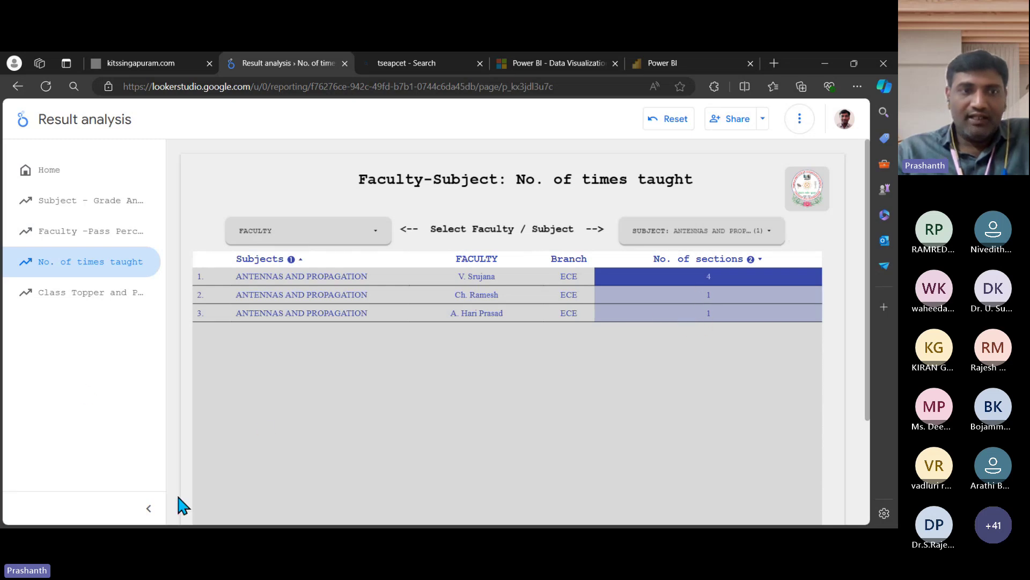
pyautogui.click(80, 294)
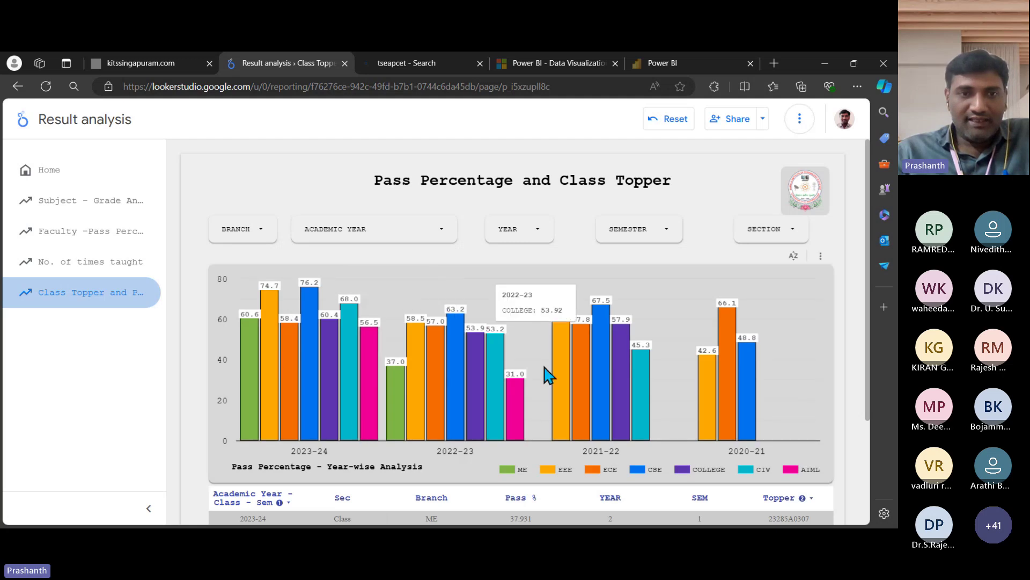
# Step: Set the BRANCH filter to COLLEGE only
pyautogui.click(263, 229)
pyautogui.click(227, 225)
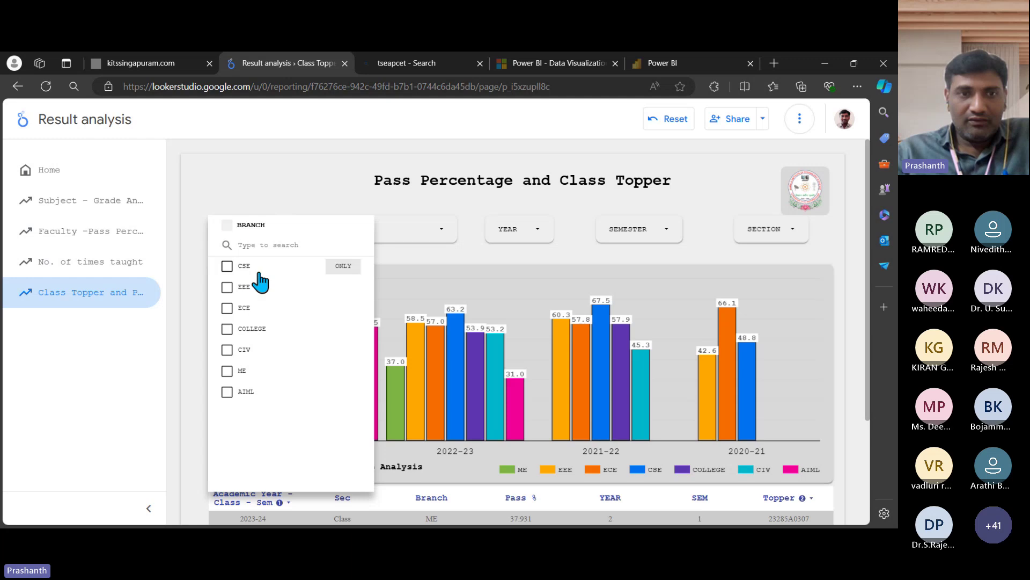
pyautogui.click(339, 330)
pyautogui.click(282, 150)
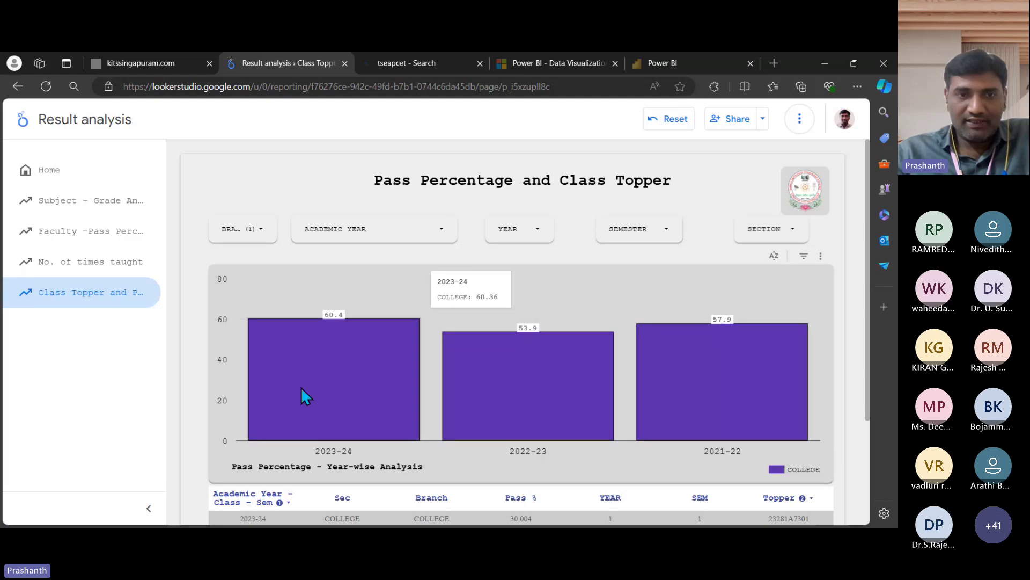
# Step: Limit YEAR to 4 and SEMESTER to 1, then review the resulting pass percentages and toppers
pyautogui.click(539, 239)
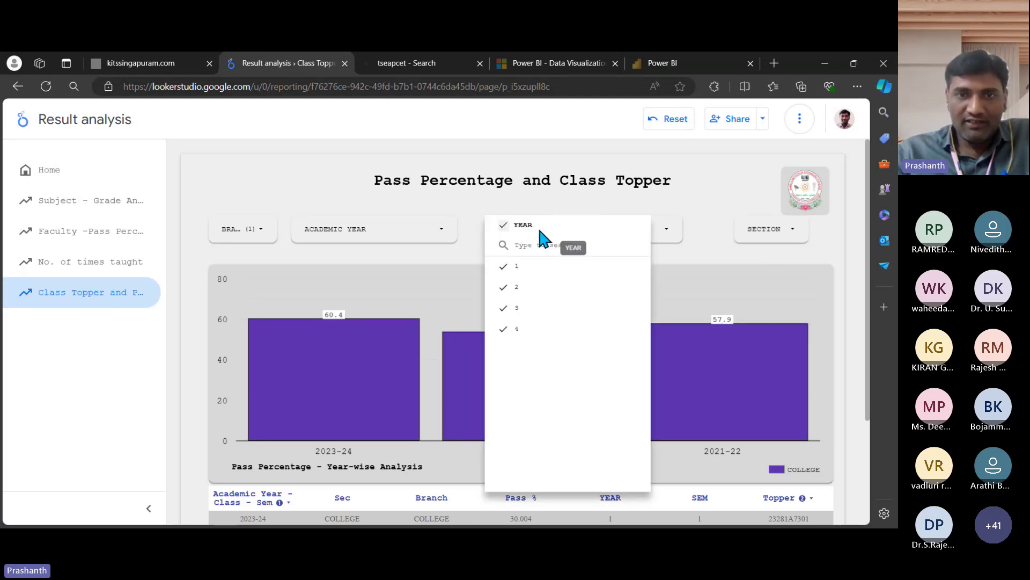
pyautogui.click(509, 224)
pyautogui.click(618, 329)
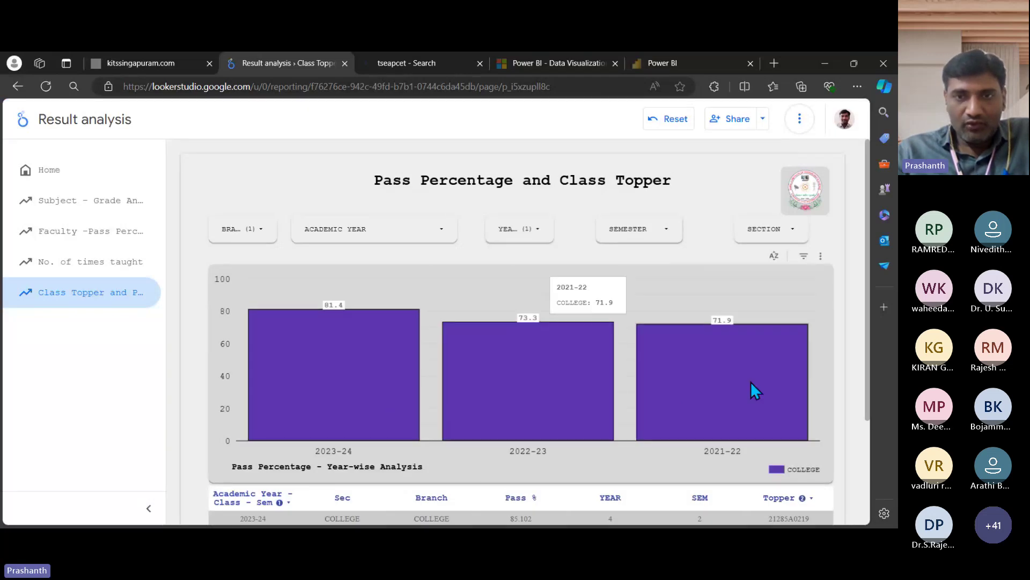
pyautogui.click(673, 234)
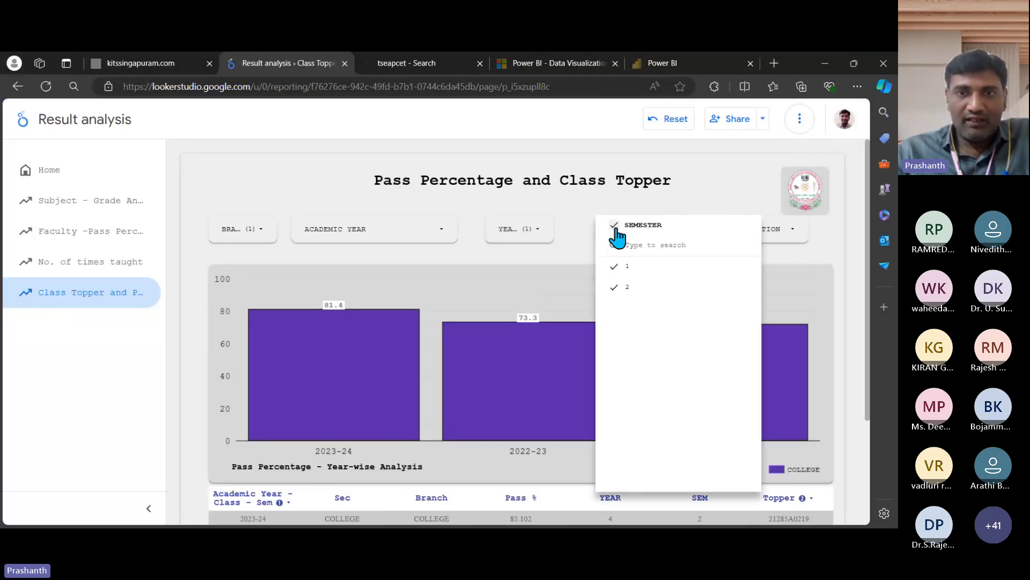
pyautogui.click(615, 225)
pyautogui.click(727, 267)
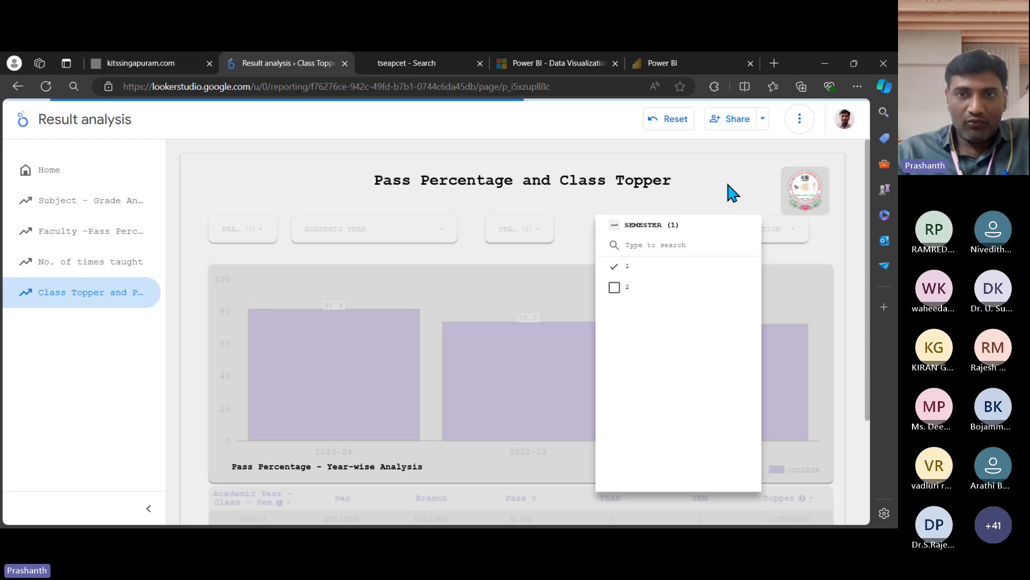
pyautogui.click(728, 184)
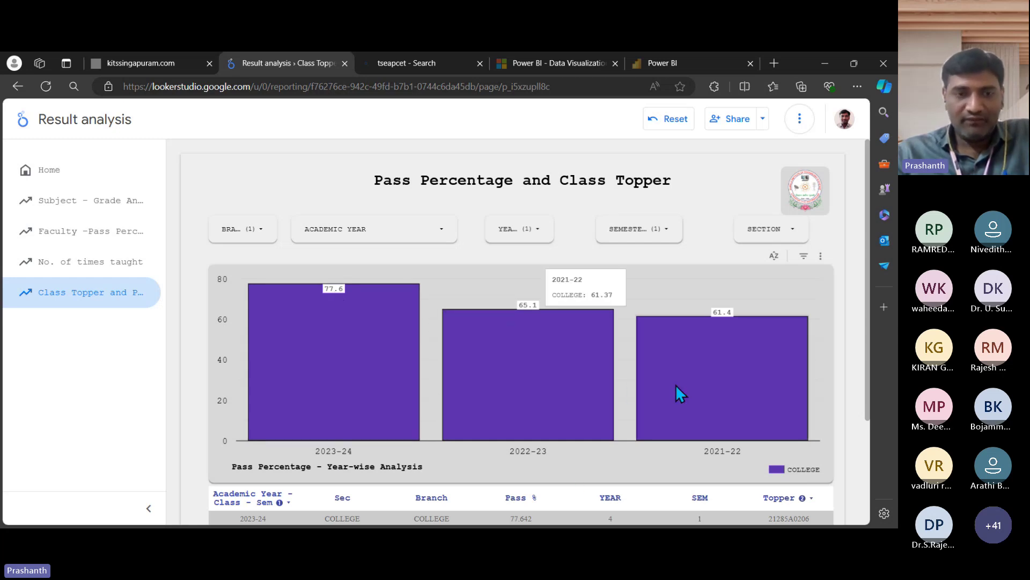
pyautogui.scroll(-2, 221, 343)
pyautogui.scroll(-1, 219, 342)
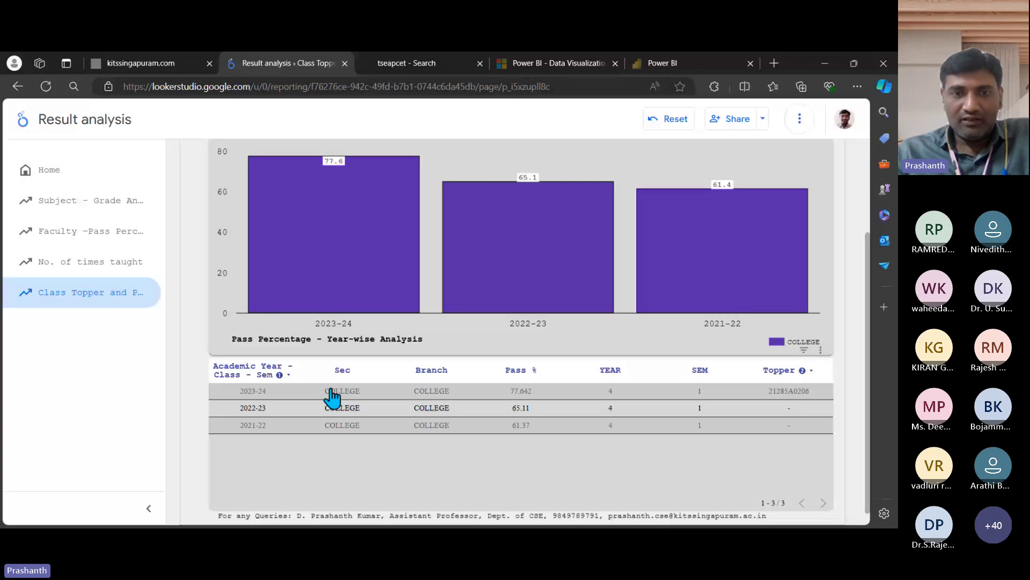
pyautogui.moveTo(716, 195)
pyautogui.scroll(2, 741, 200)
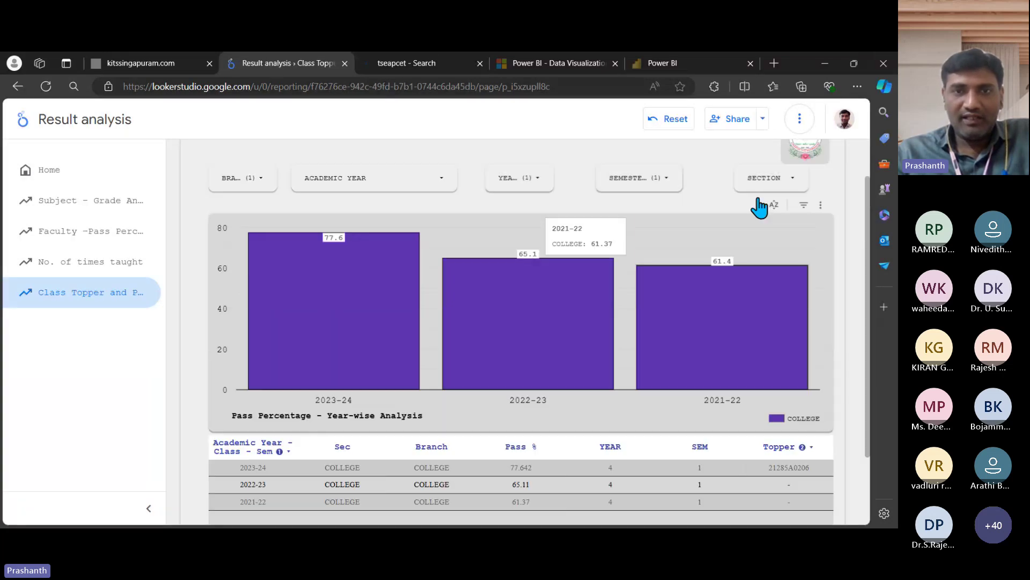
pyautogui.scroll(1, 759, 207)
# Step: Change the BRANCH filter to CSE only and scroll through its pass percentages and toppers
pyautogui.click(263, 234)
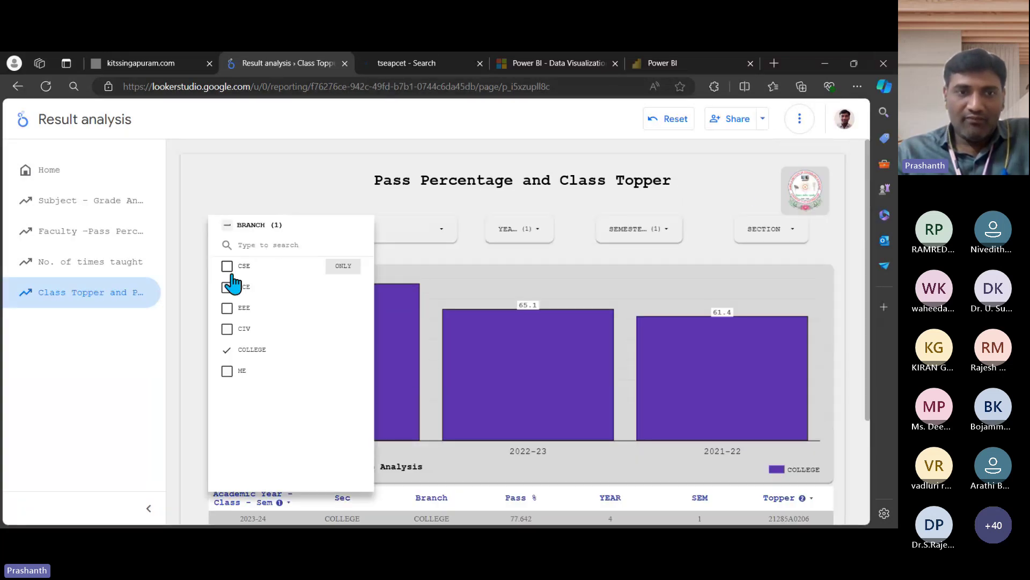
pyautogui.click(227, 355)
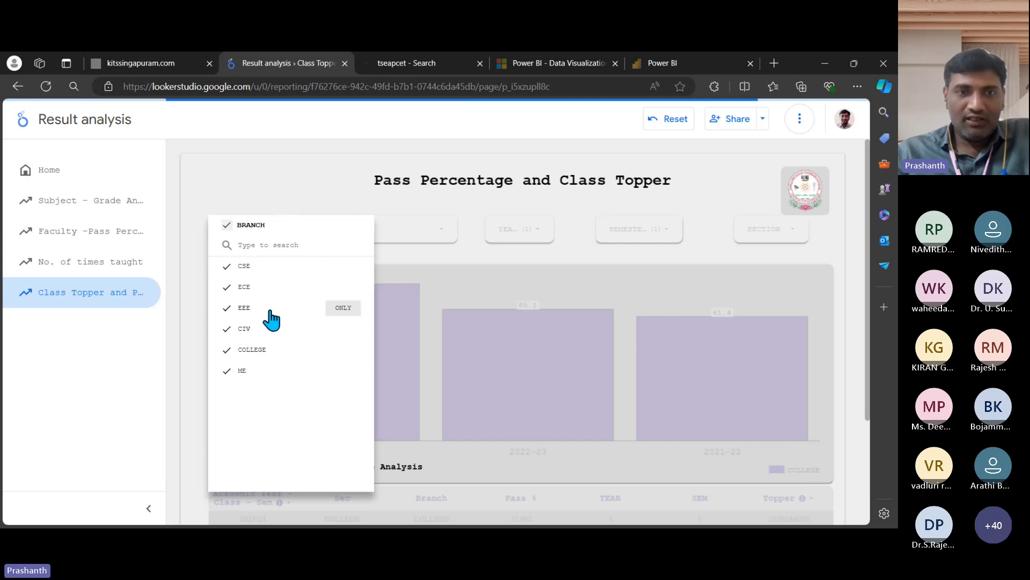
pyautogui.click(227, 225)
pyautogui.click(227, 265)
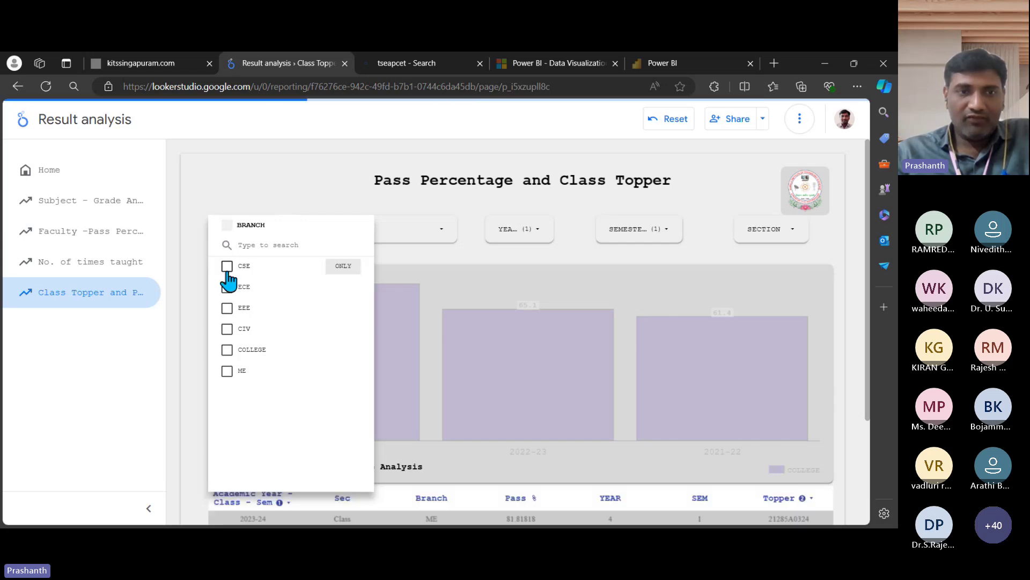
pyautogui.click(249, 178)
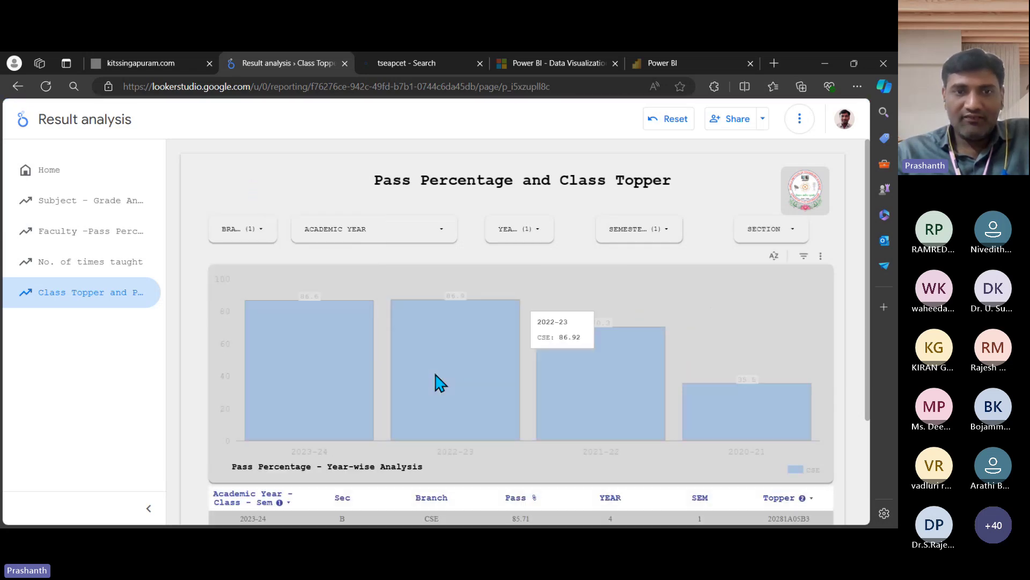
pyautogui.scroll(-3, 725, 396)
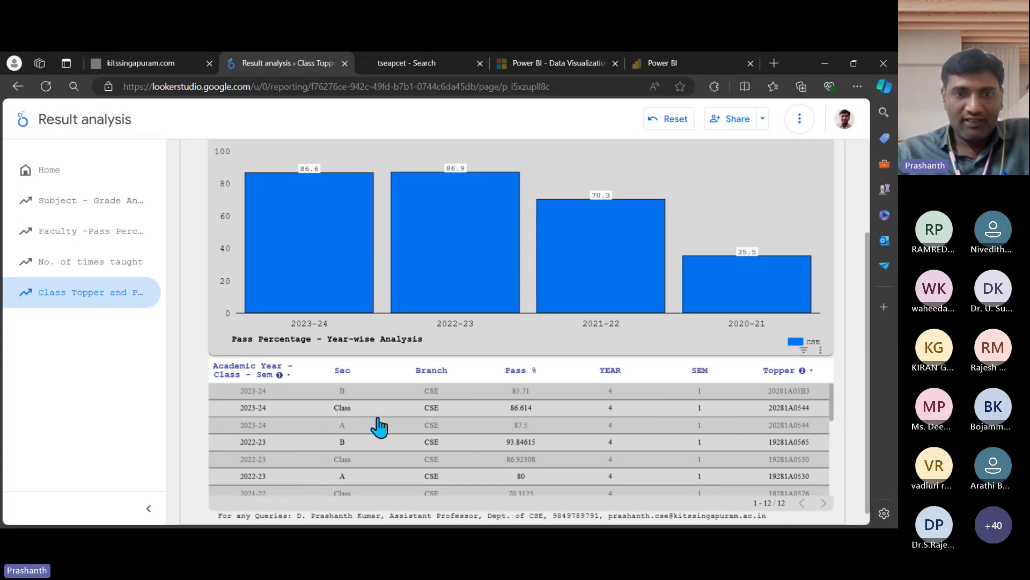
pyautogui.scroll(-1, 375, 424)
pyautogui.scroll(-1, 378, 454)
pyautogui.scroll(3, 460, 455)
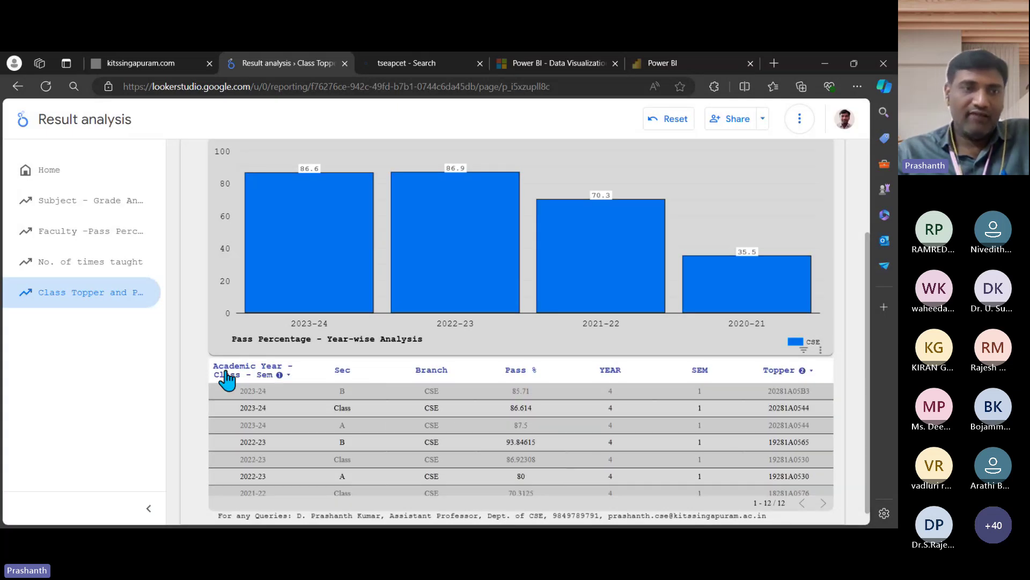
pyautogui.scroll(2, 368, 288)
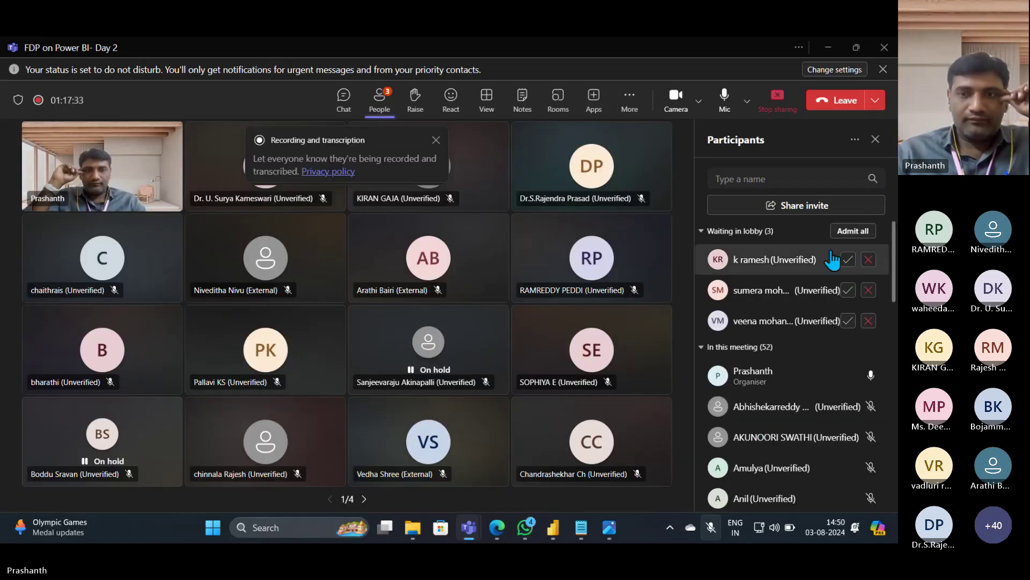
# Step: Admit everyone from the Teams lobby, cancel the Power BI window share, and bring File Explorer forward
pyautogui.click(841, 232)
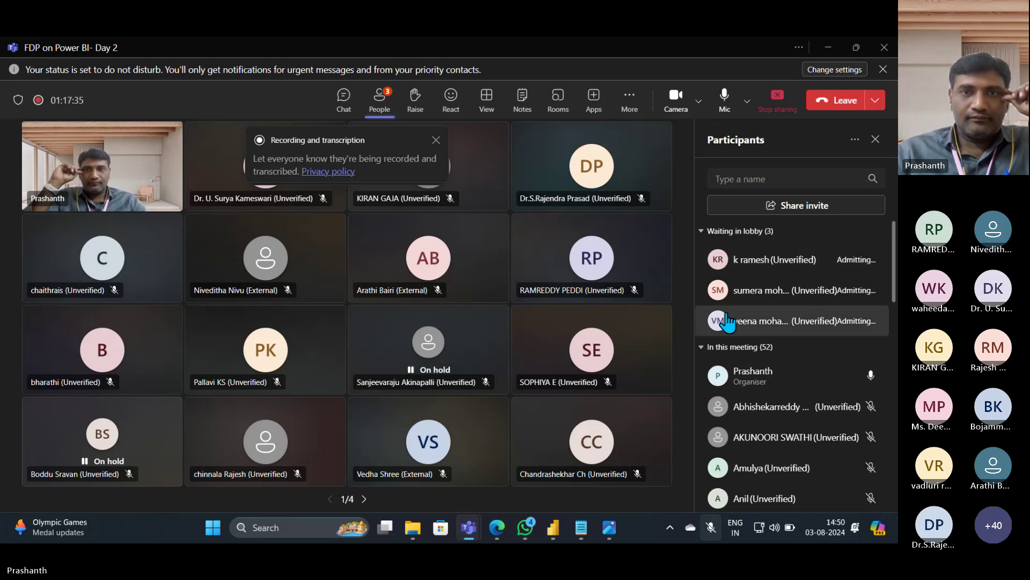
pyautogui.moveTo(528, 535)
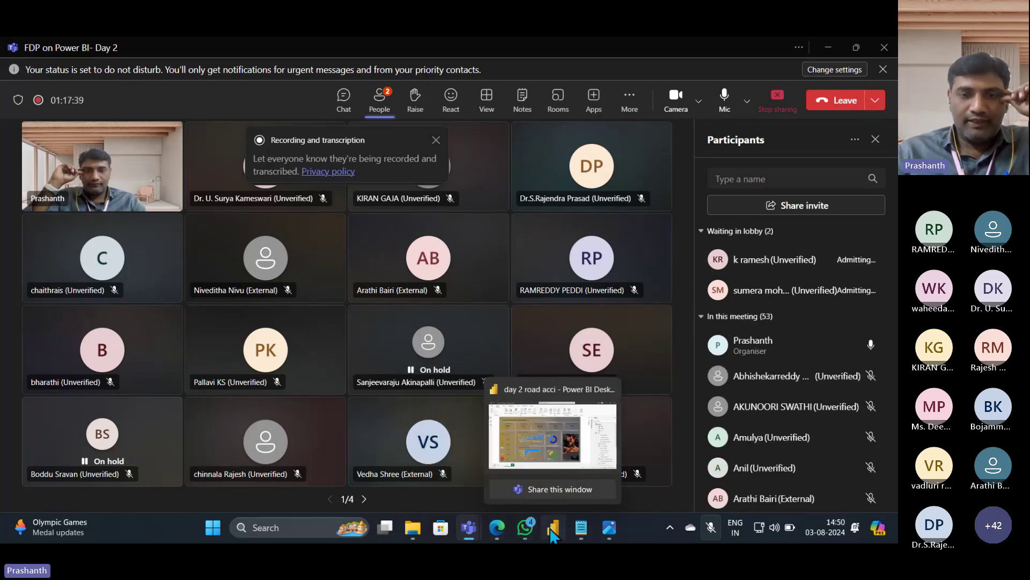
pyautogui.click(562, 490)
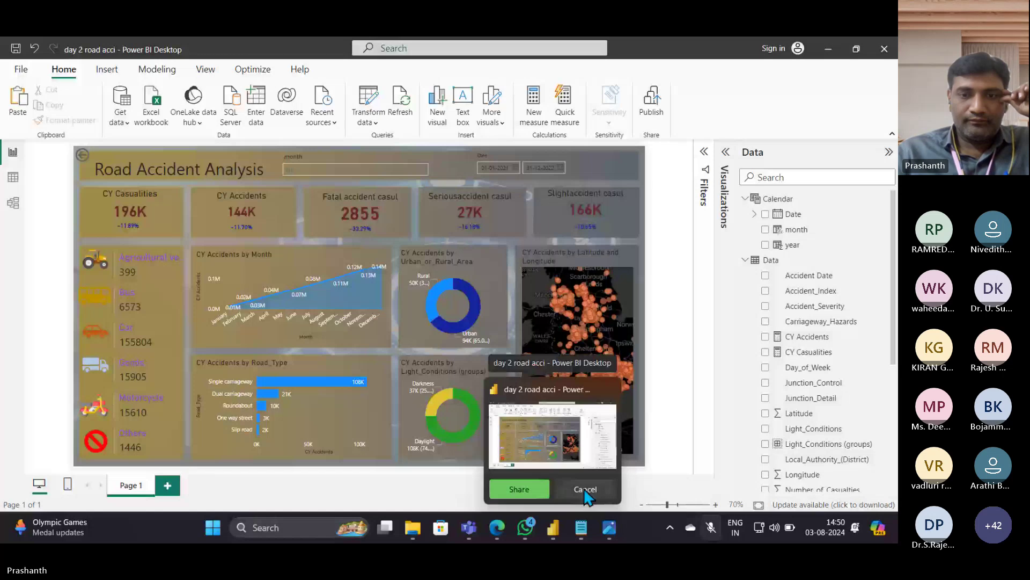
pyautogui.click(585, 491)
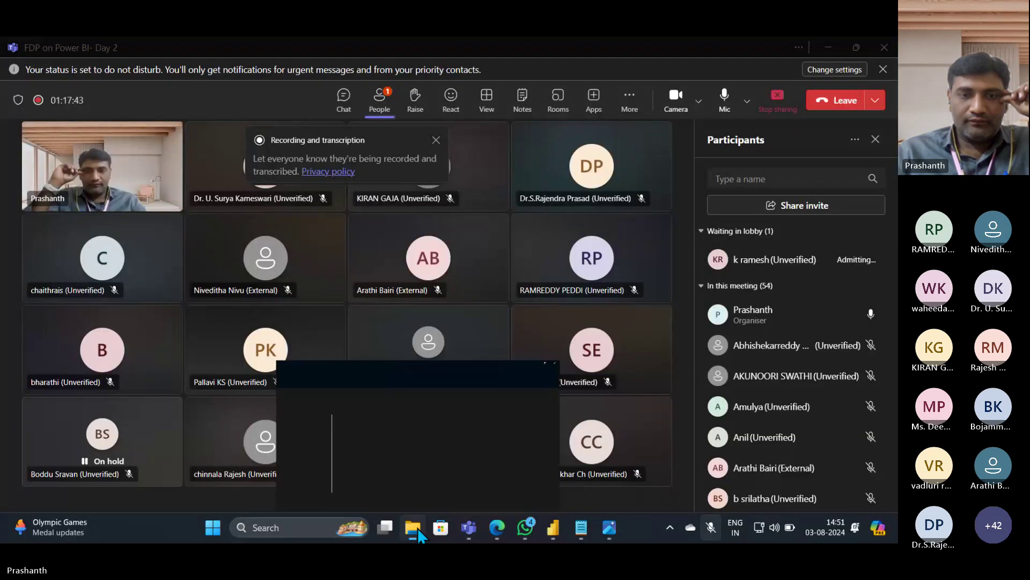
pyautogui.click(417, 527)
# Step: Launch res analysis - Autonomous in Power BI Desktop from the Power BI folder
pyautogui.doubleClick(402, 250)
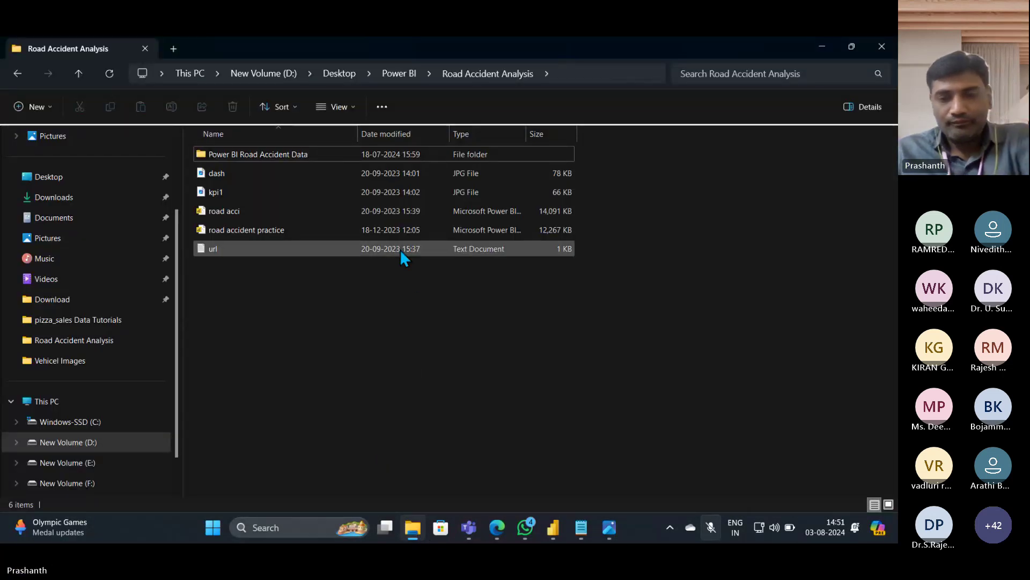
pyautogui.press('BackSpace')
pyautogui.press('BackSpace')
pyautogui.press('BackSpace')
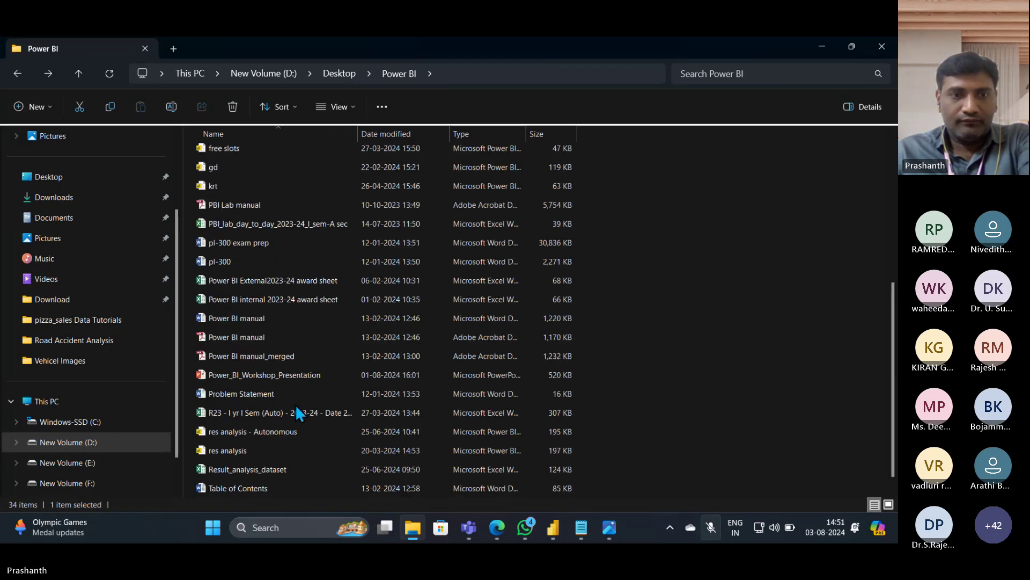
pyautogui.scroll(-1, 295, 404)
pyautogui.doubleClick(296, 412)
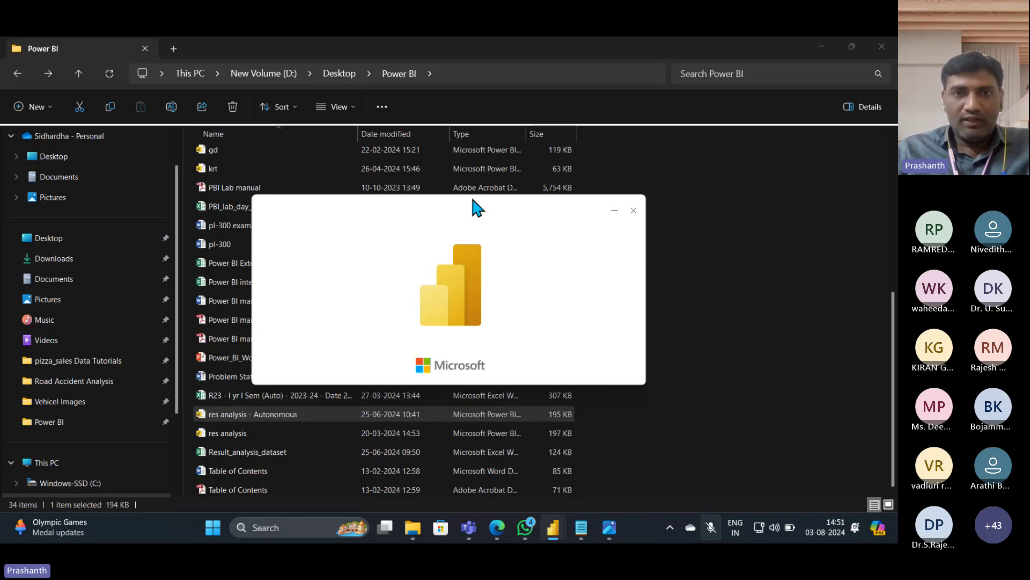
pyautogui.moveTo(472, 195)
pyautogui.mouseDown()
pyautogui.moveTo(491, 204)
pyautogui.moveTo(482, 199)
pyautogui.mouseUp()
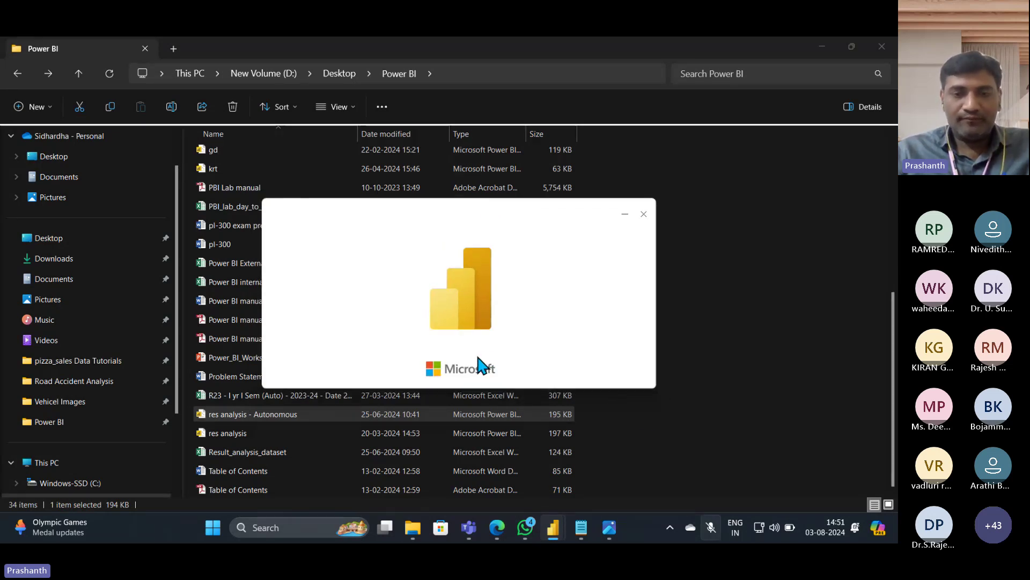
pyautogui.moveTo(553, 527)
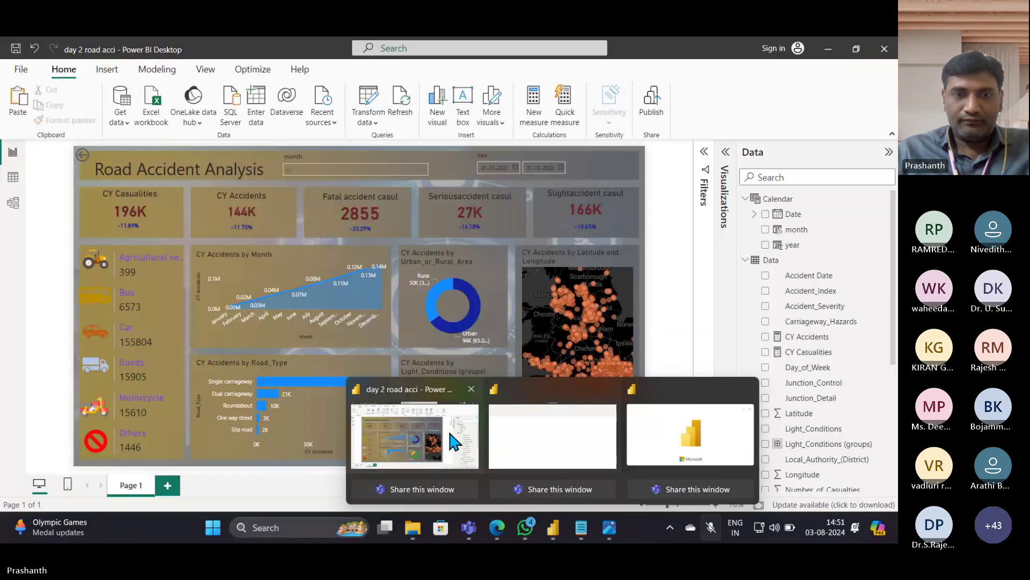
# Step: Dismiss the save-changes prompt on the road accident report and switch to the res analysis window
pyautogui.click(448, 430)
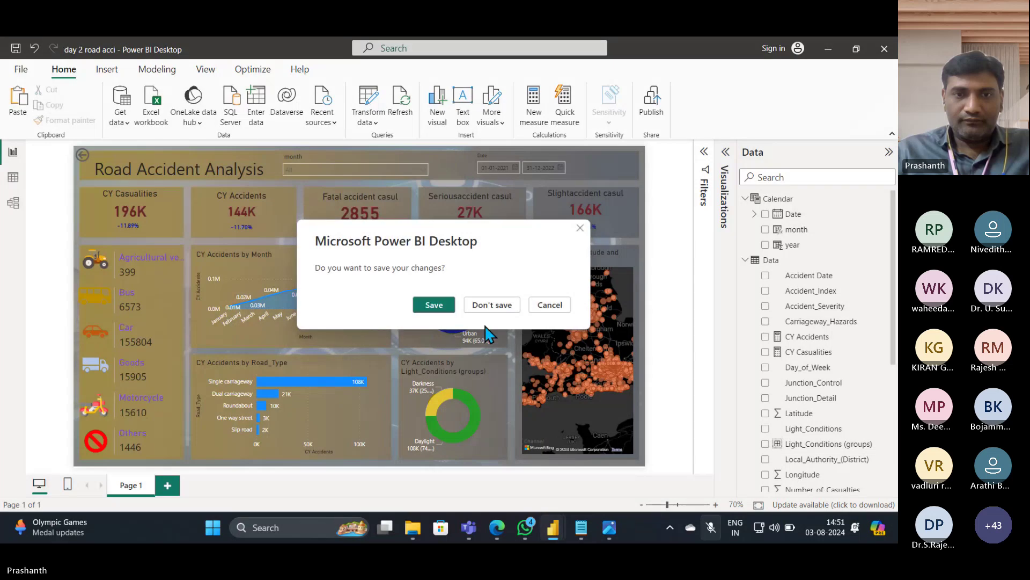
pyautogui.click(441, 305)
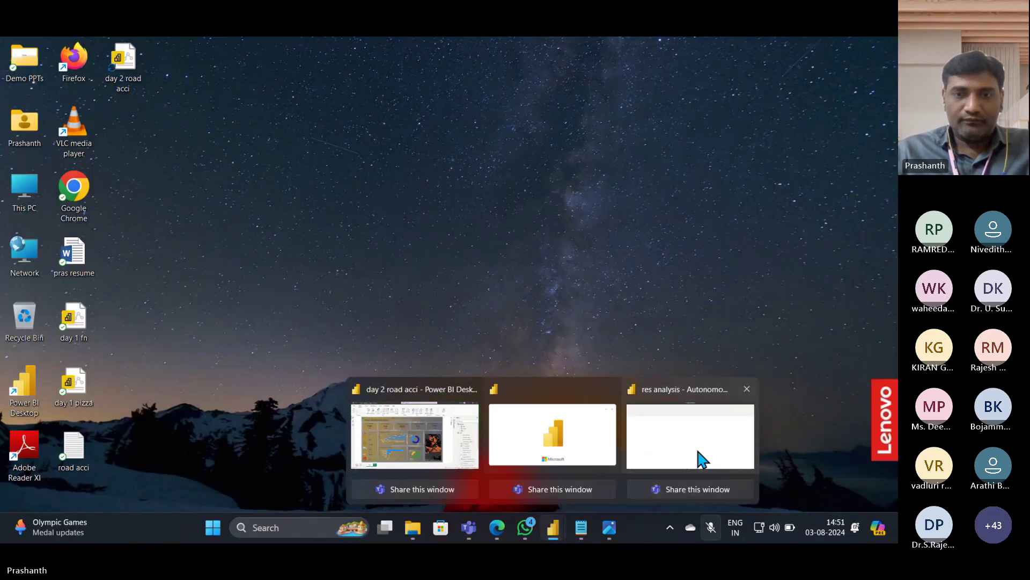
pyautogui.click(701, 458)
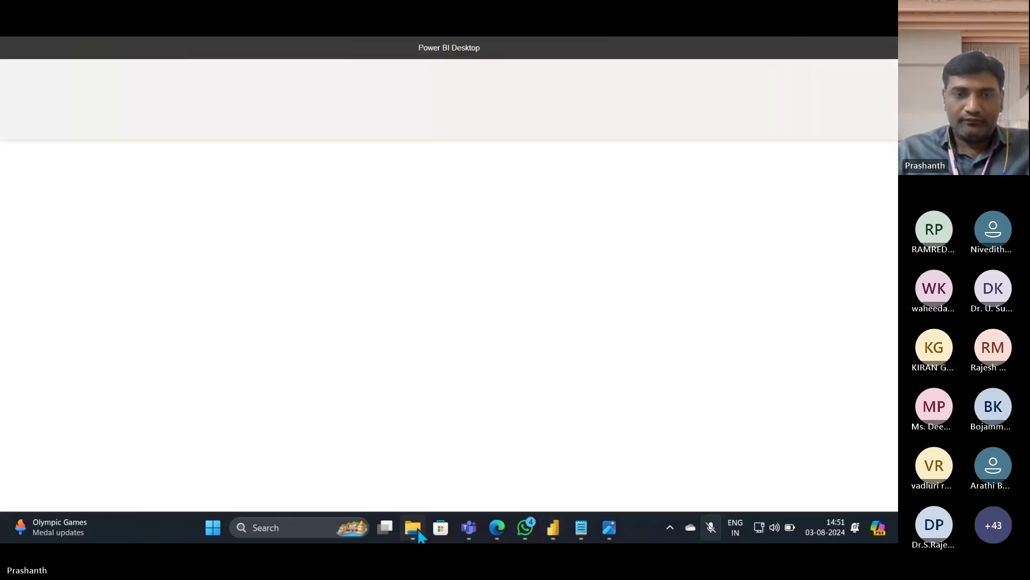
pyautogui.moveTo(418, 532)
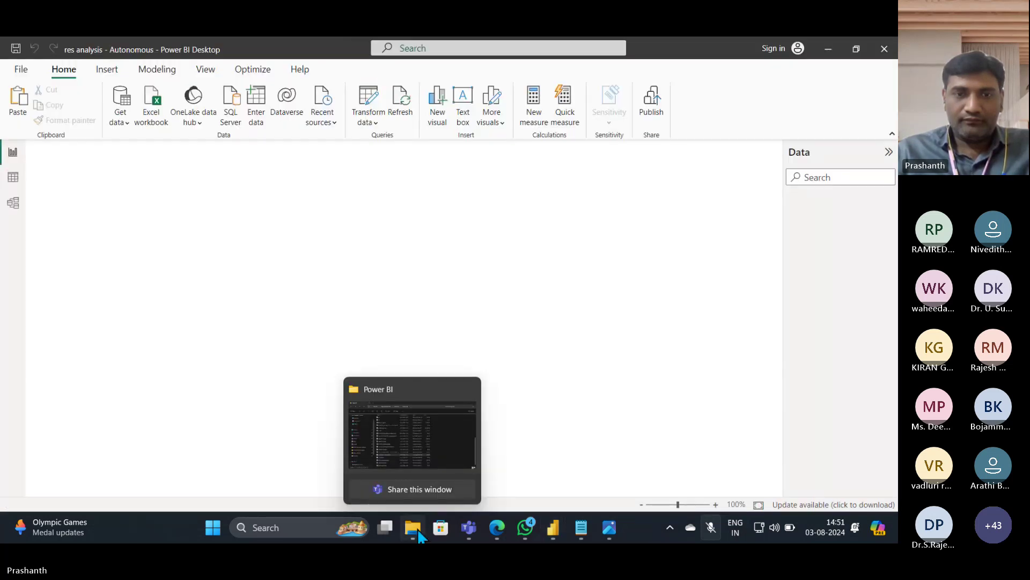
pyautogui.moveTo(551, 534)
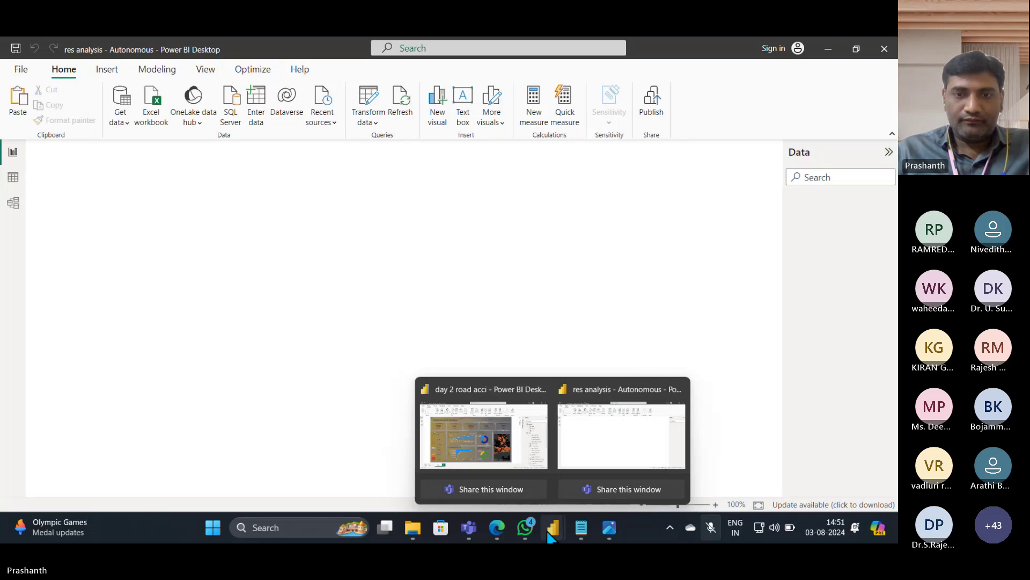
# Step: Bring the res analysis - Autonomous report to the front and share that window in the meeting
pyautogui.click(609, 460)
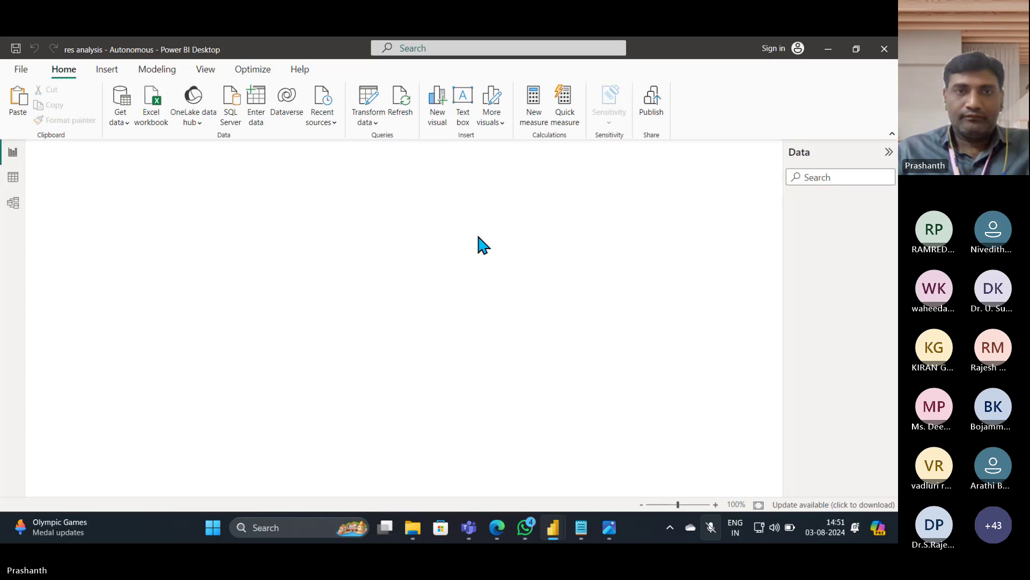
pyautogui.moveTo(555, 528)
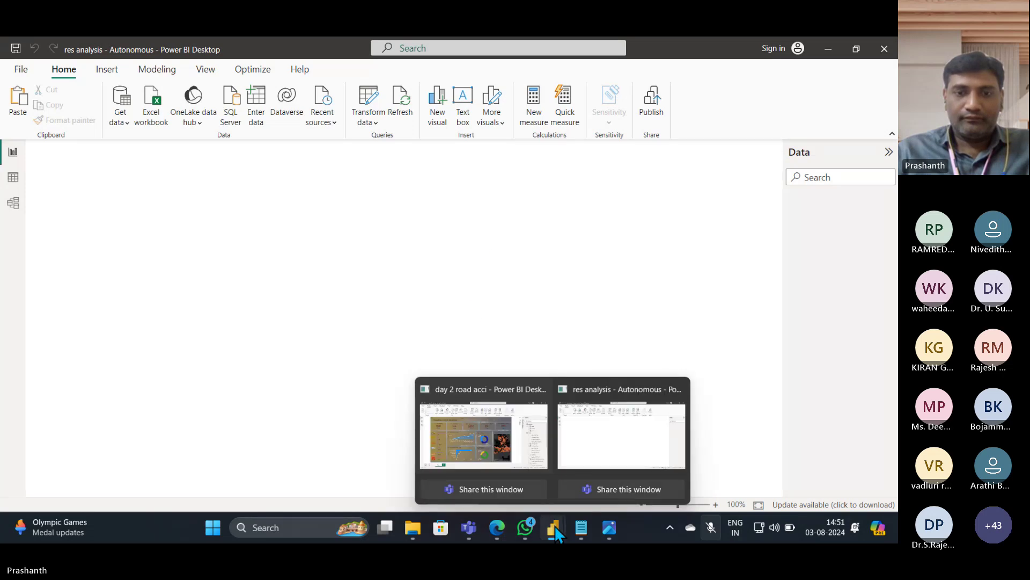
pyautogui.click(604, 489)
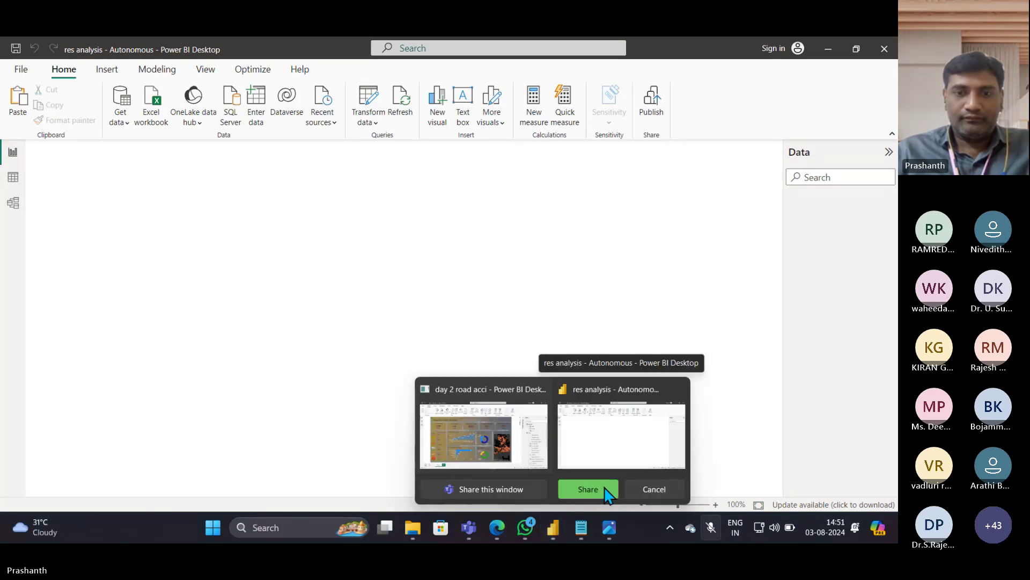
pyautogui.click(605, 489)
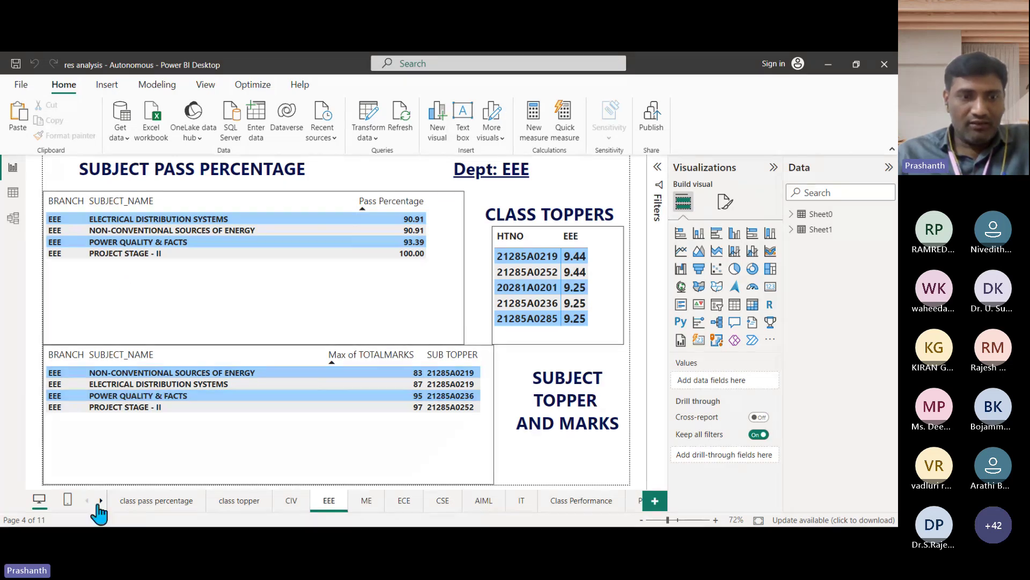
# Step: Show the class pass percentage page with branch pass rates from ME 94.545 to ECE 72.441
pyautogui.click(145, 501)
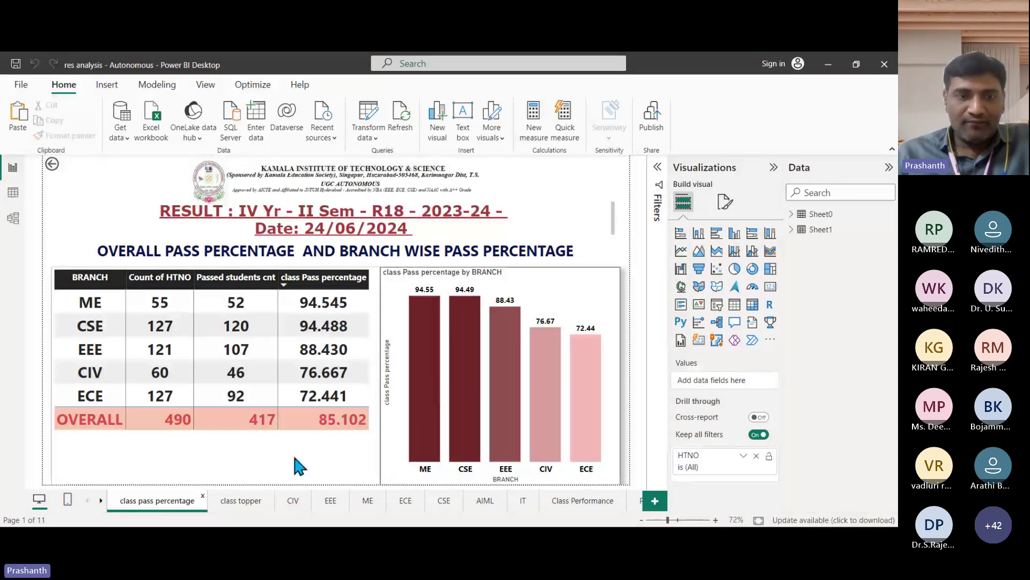
# Step: Scroll through the class topper page's college and branch toppers, then open the CSE page
pyautogui.click(239, 504)
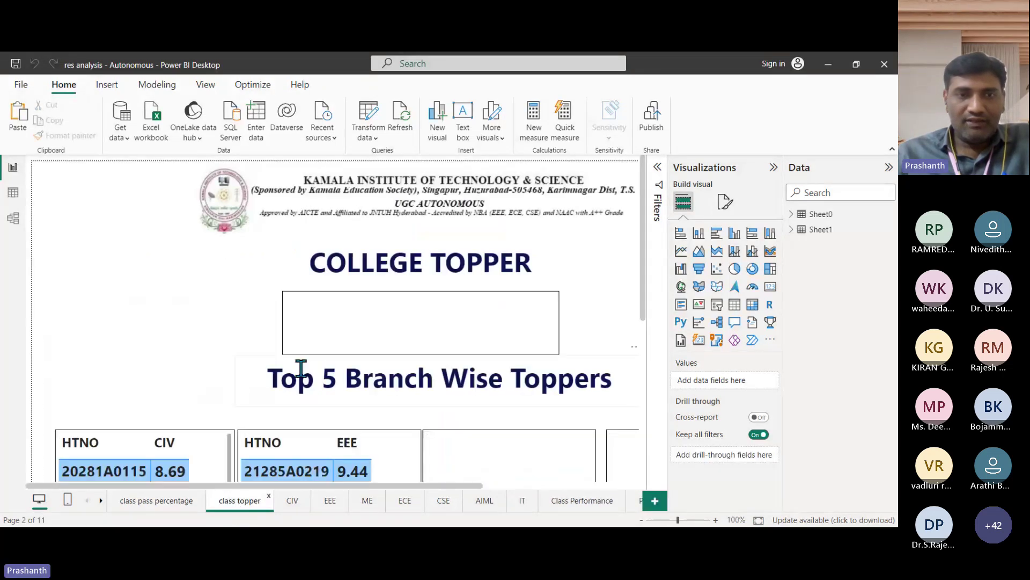
pyautogui.scroll(-3, 228, 300)
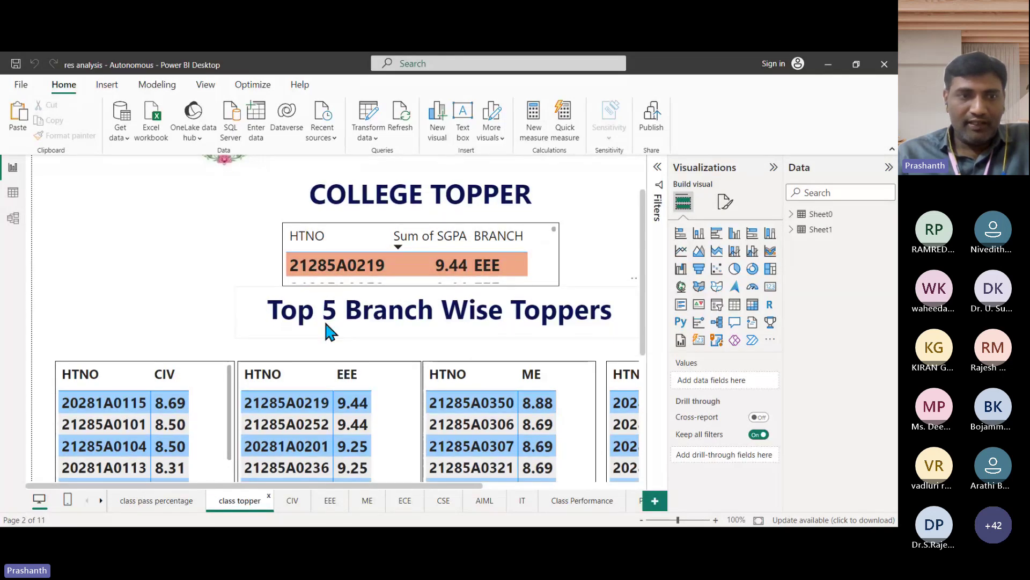
pyautogui.scroll(-6, 324, 318)
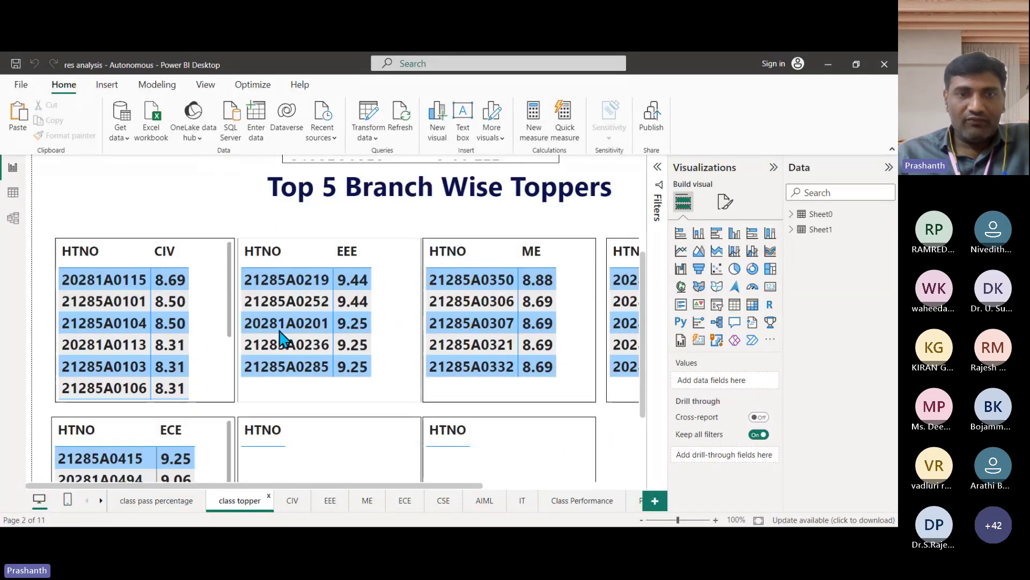
pyautogui.scroll(-3, 165, 298)
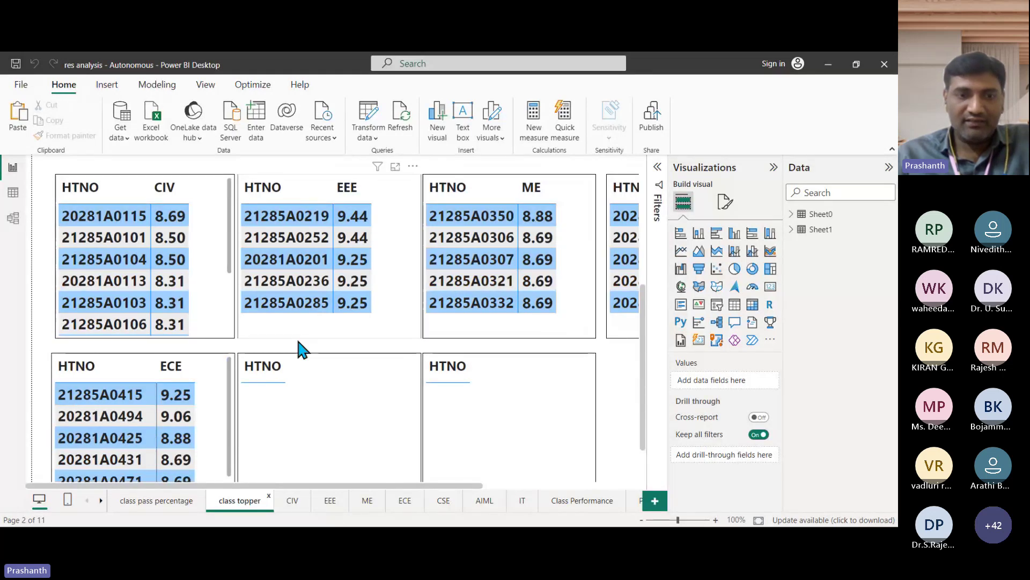
pyautogui.click(448, 505)
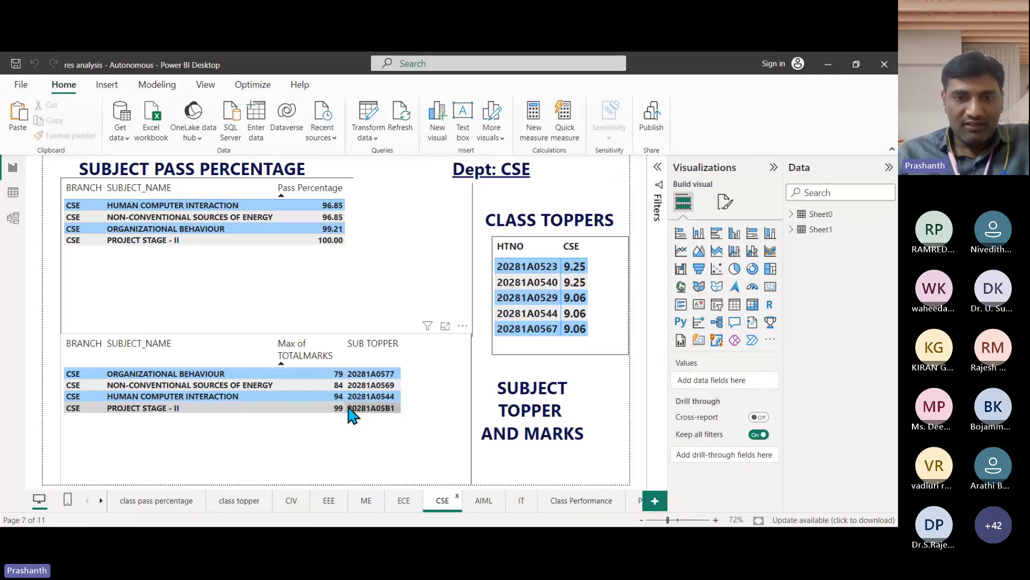
# Step: View Class Performance, then Page 1 with failures of 43, 20, 9 and pass % comparison
pyautogui.click(562, 507)
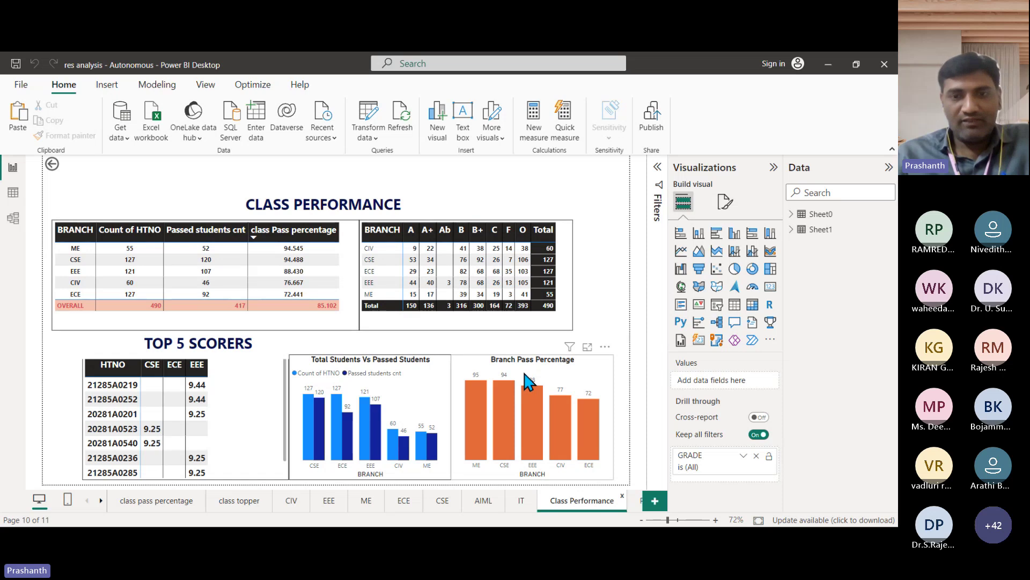
pyautogui.click(101, 500)
pyautogui.click(616, 500)
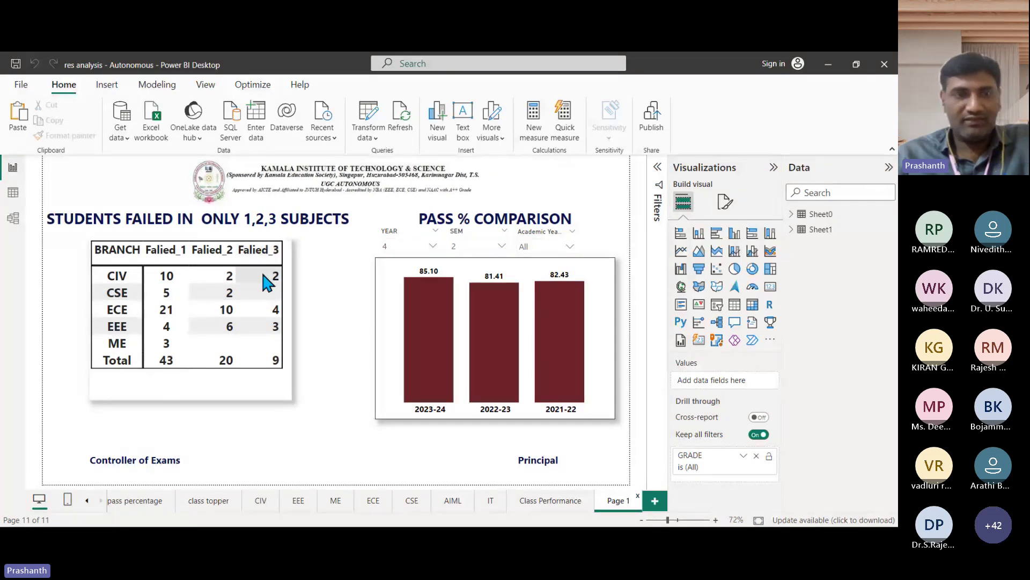
# Step: Expand Sheet0's fields and review the Pass Percentage measure's DAX formula, then return to Page 1's pass % comparison
pyautogui.click(792, 215)
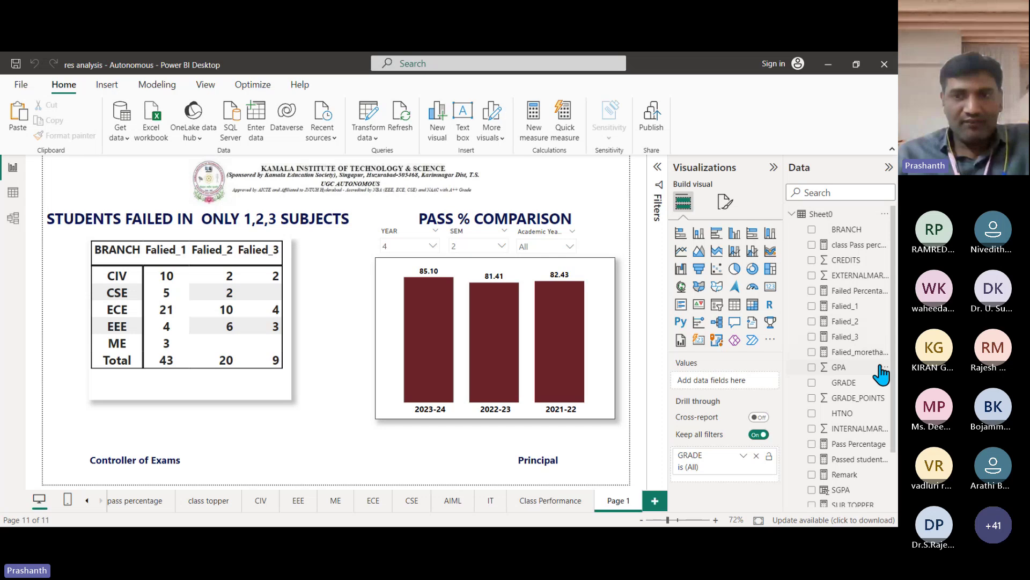
pyautogui.click(855, 446)
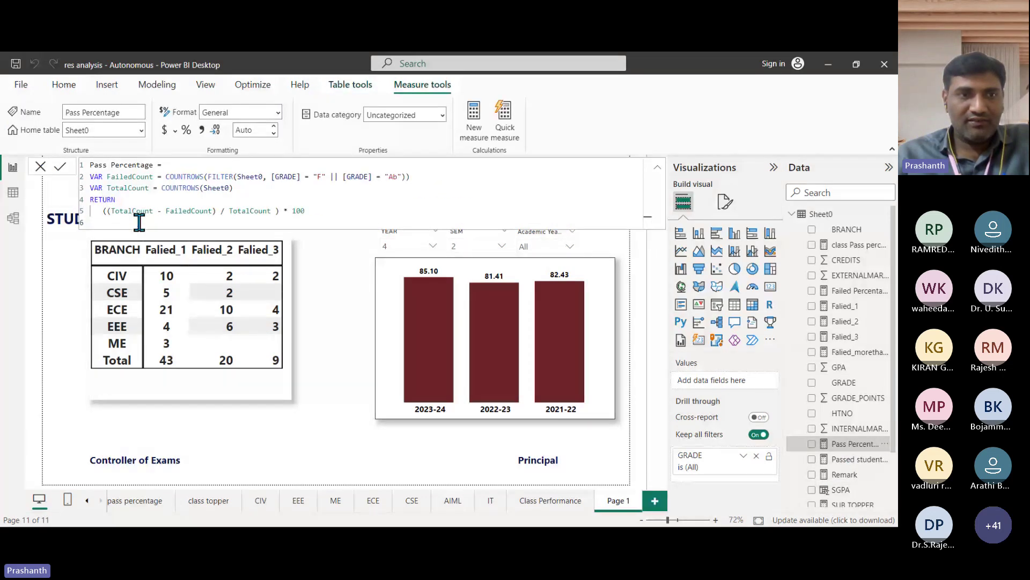
pyautogui.moveTo(139, 223); pyautogui.dragTo(91, 166)
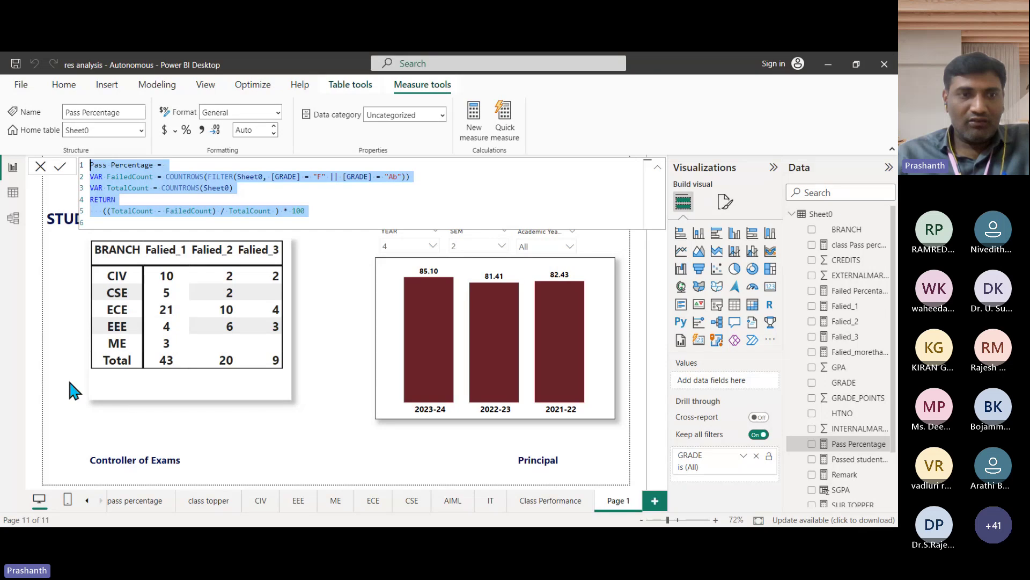
pyautogui.click(62, 339)
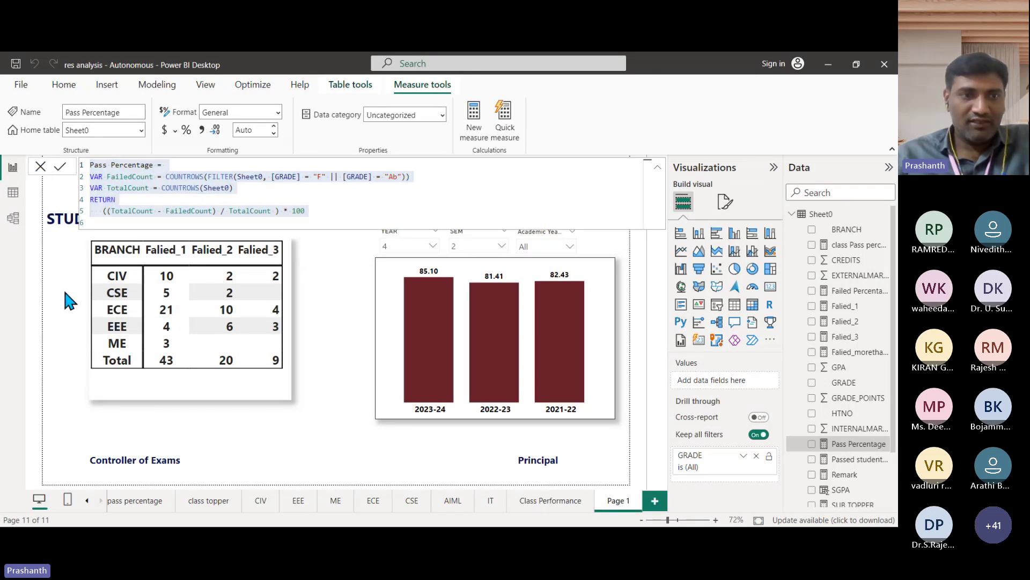
pyautogui.click(374, 336)
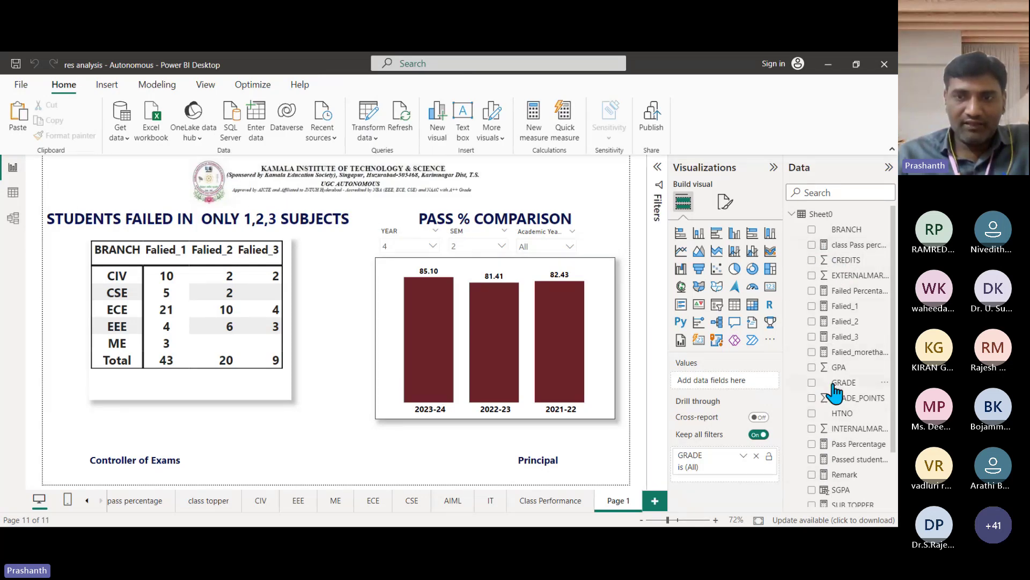
pyautogui.scroll(-2, 835, 402)
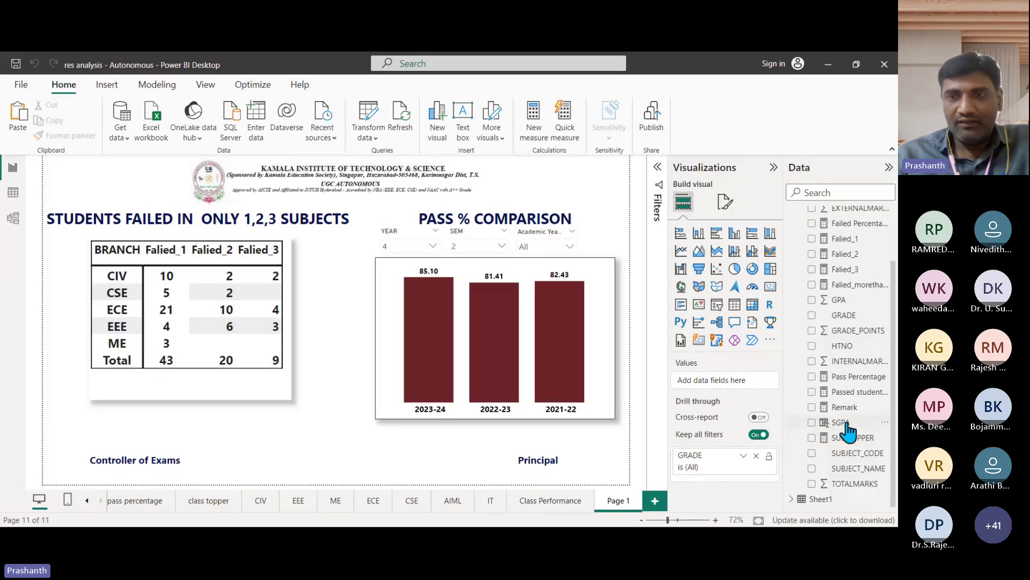
pyautogui.scroll(2, 843, 429)
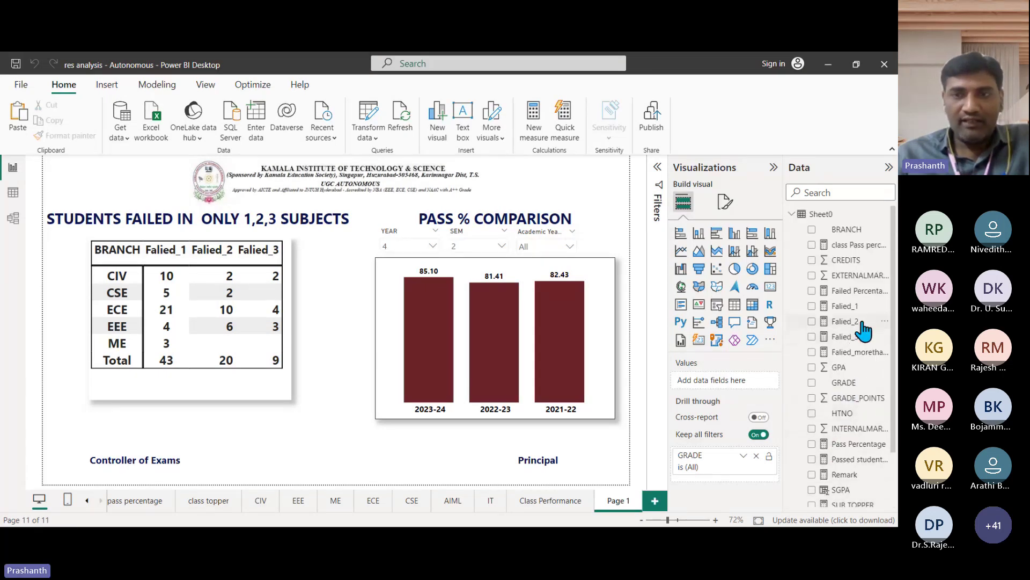